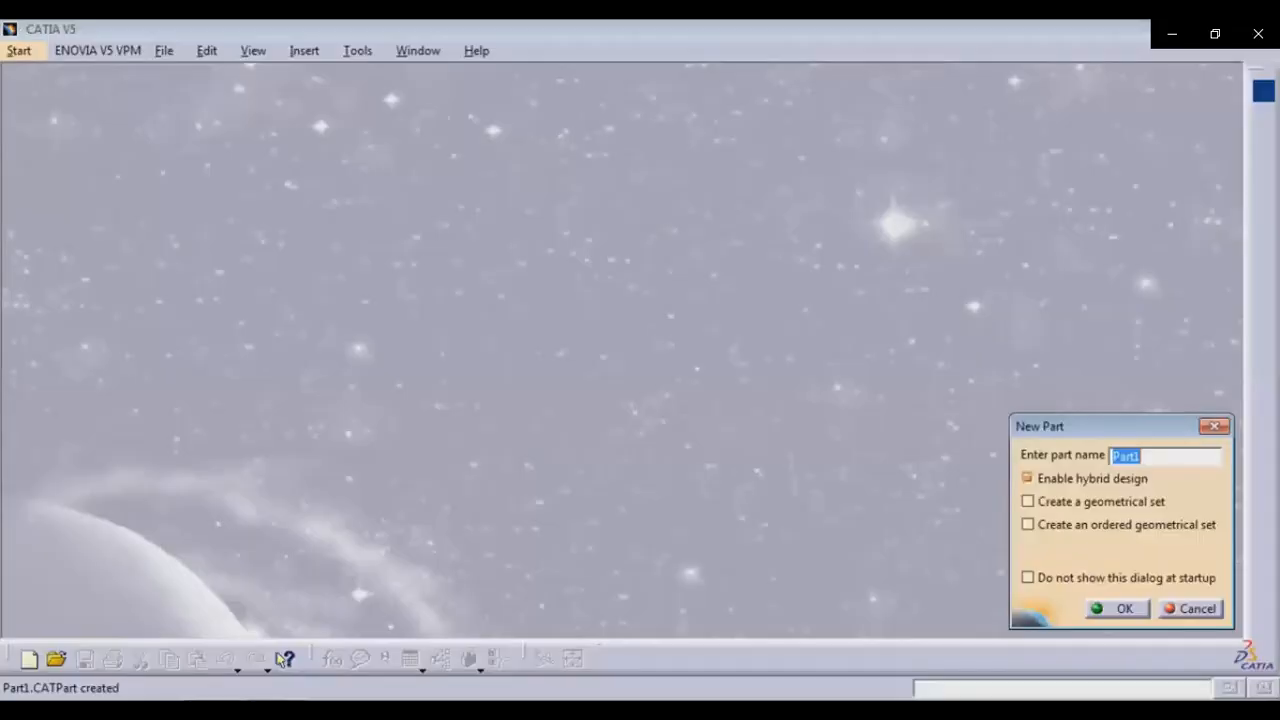
# Create a new part named Body
pyautogui.write('Body')
pyautogui.press('Return')
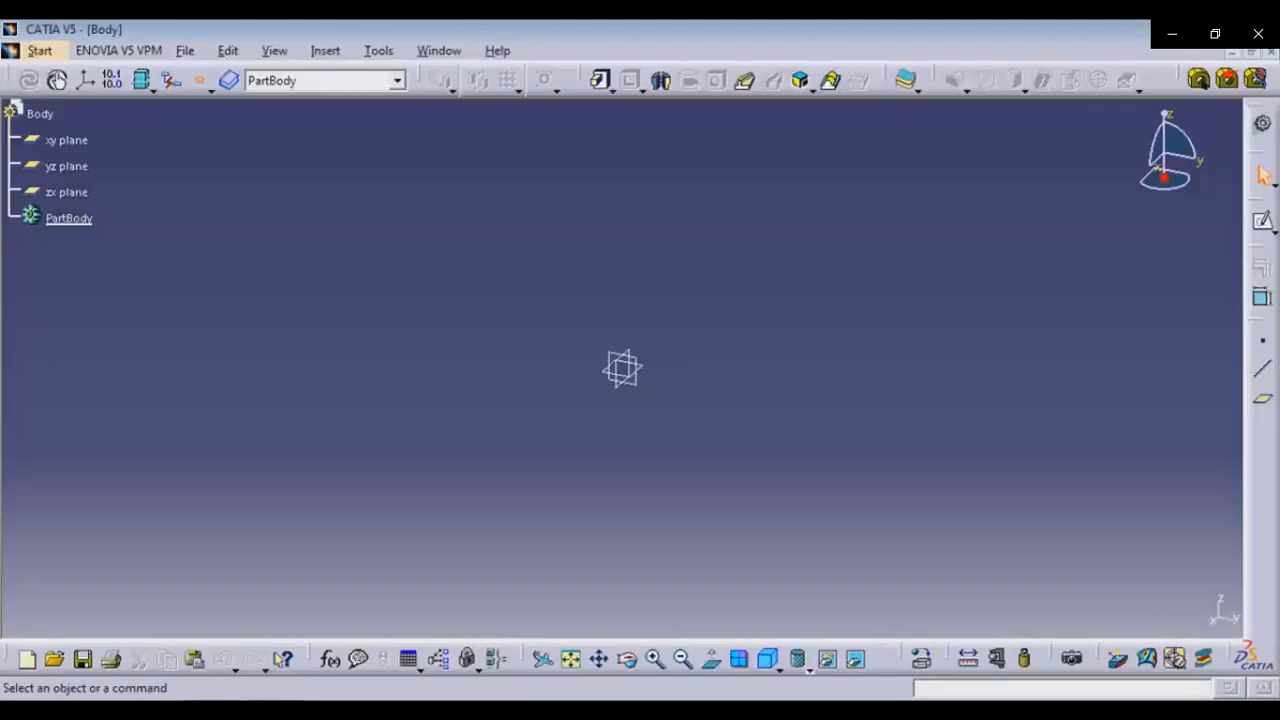
# Rename the PartBody feature to Body through its properties
pyautogui.rightClick(68, 218)
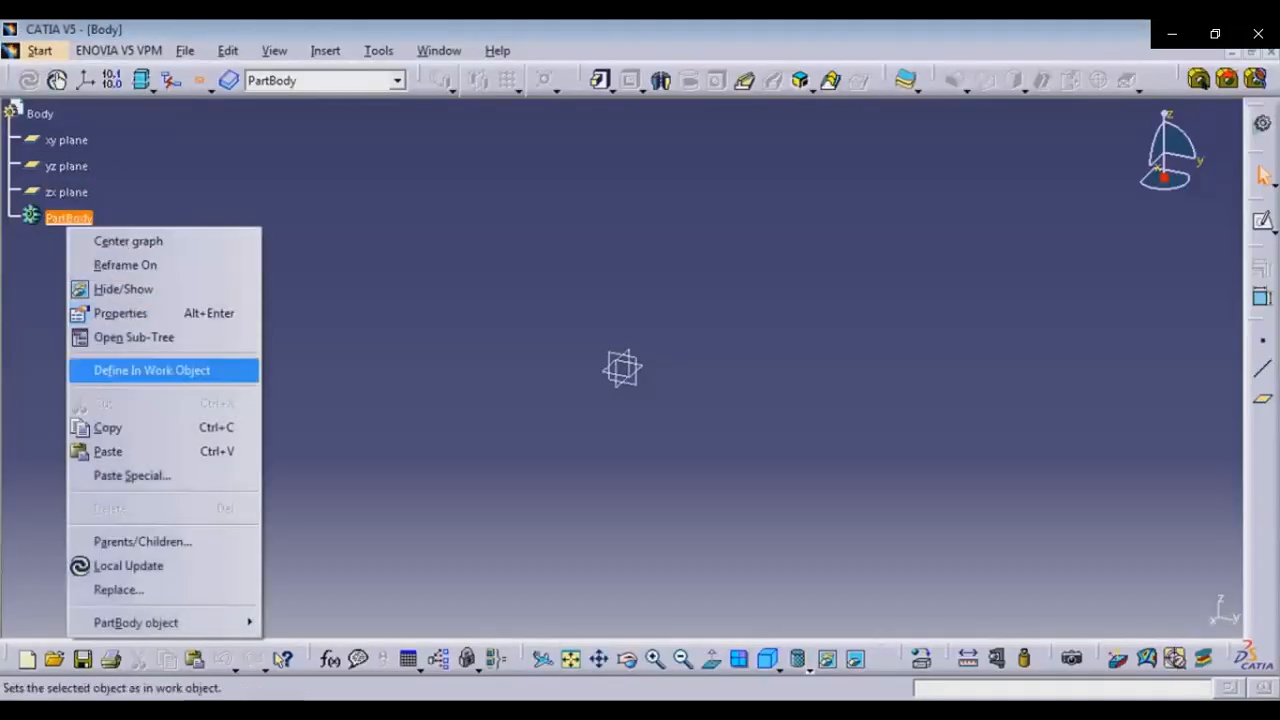
pyautogui.click(120, 313)
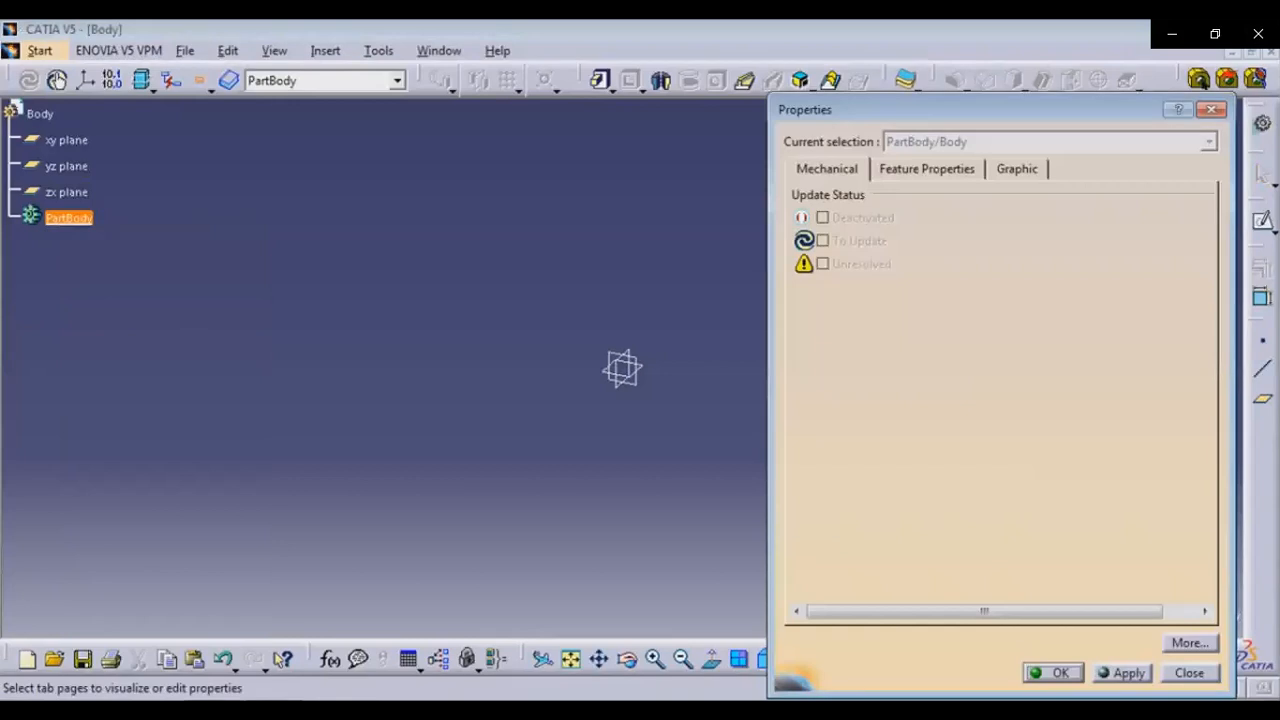
pyautogui.click(927, 169)
pyautogui.write('Body')
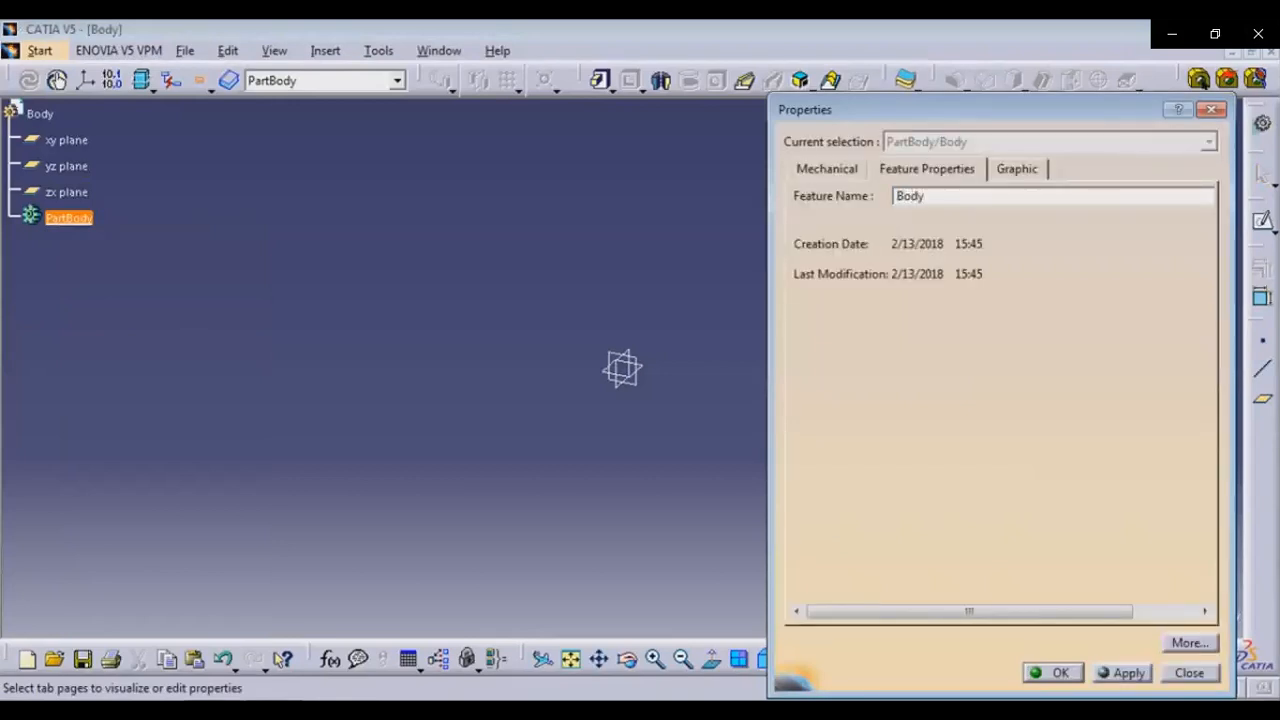
pyautogui.click(1052, 672)
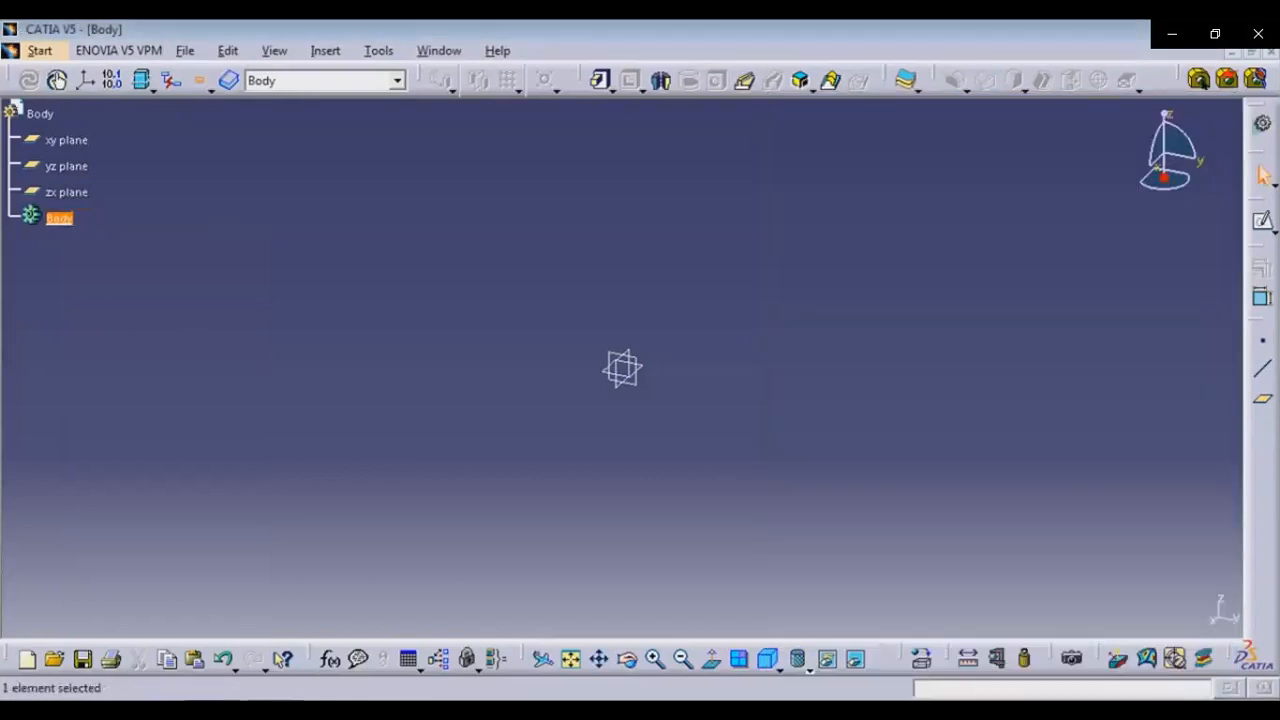
# Open a sketch on the xy plane and draw a centered rectangle about 83 by 97 mm at the origin
pyautogui.click(66, 140)
pyautogui.click(1262, 221)
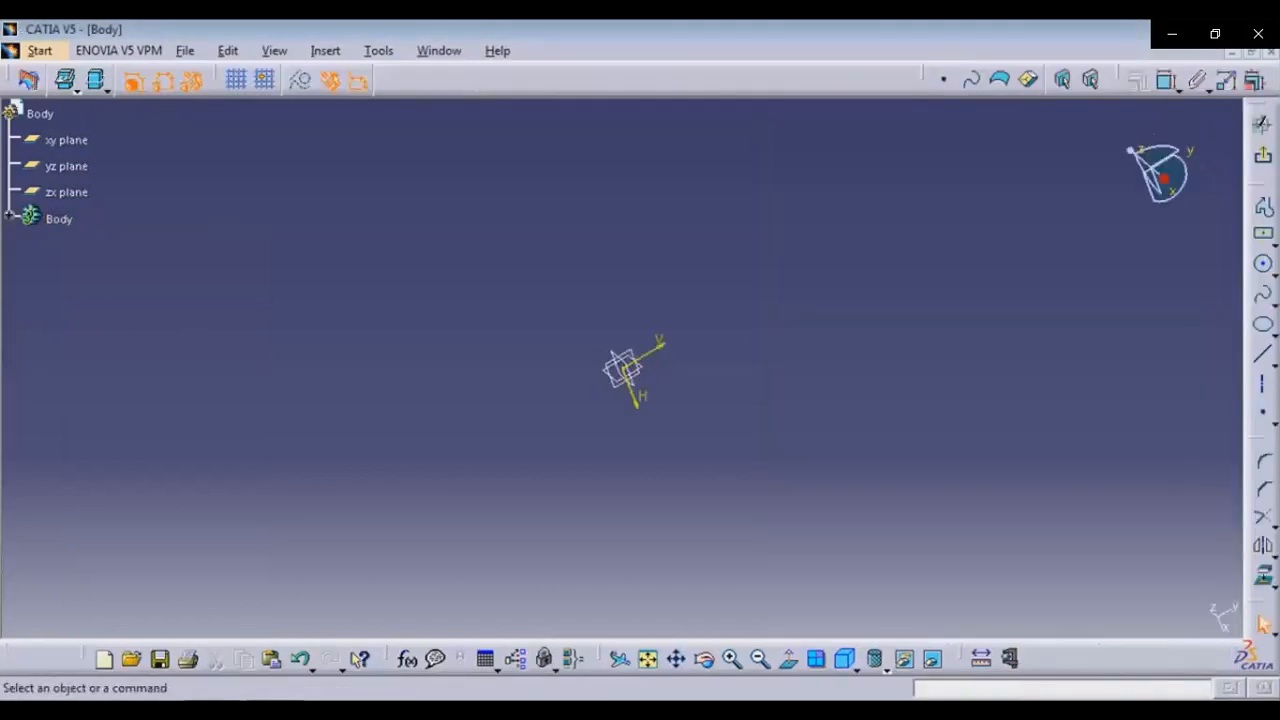
pyautogui.click(1264, 235)
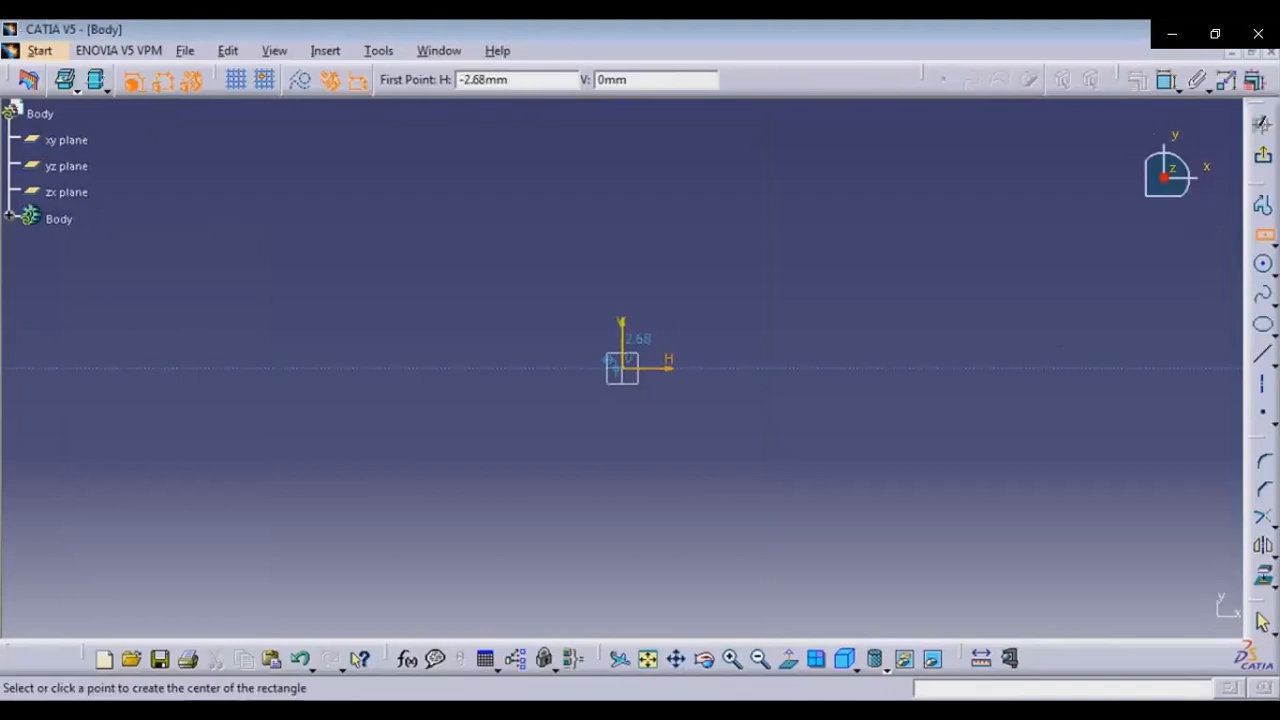
pyautogui.click(621, 368)
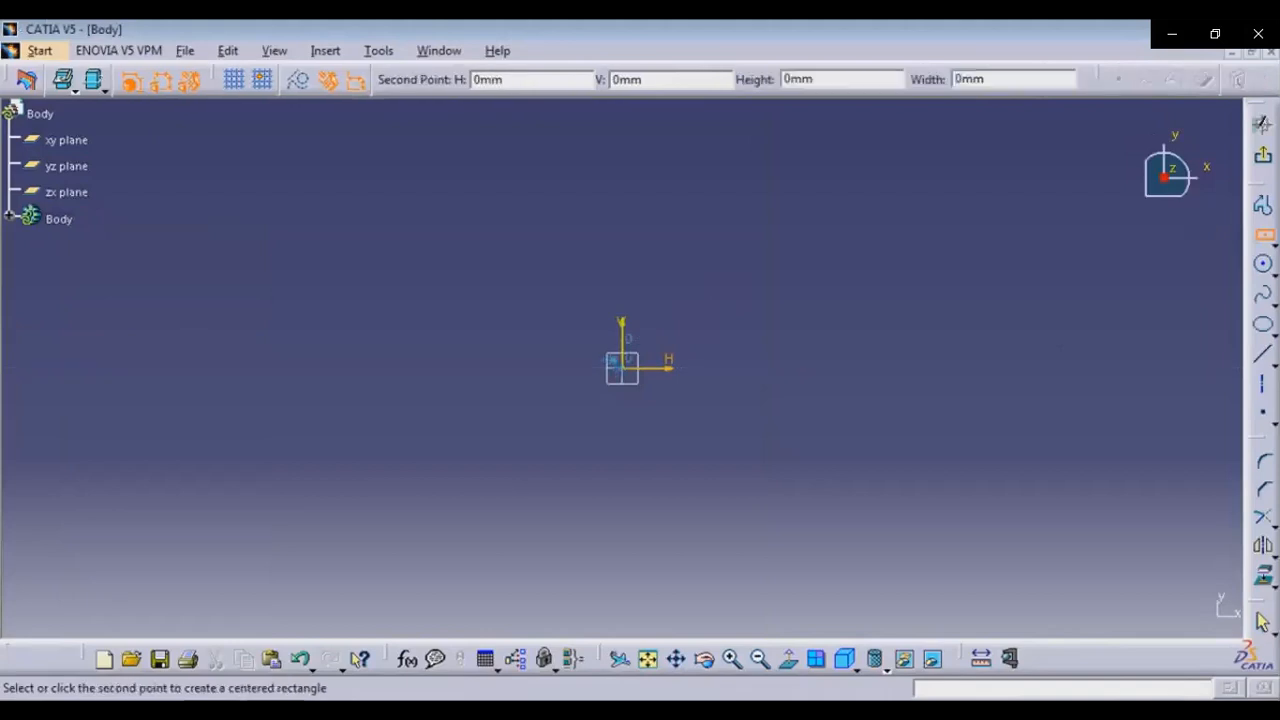
pyautogui.click(715, 260)
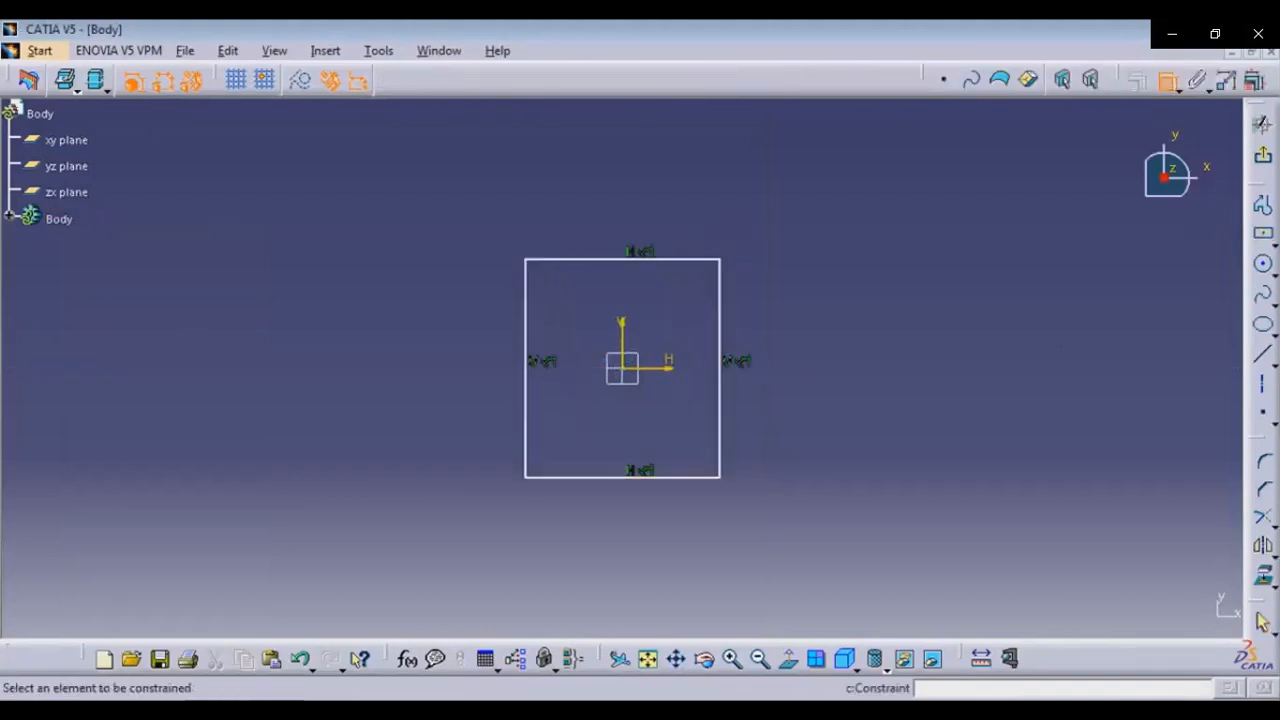
# Dimension the rectangle's vertical side and its top edge
pyautogui.click(720, 318)
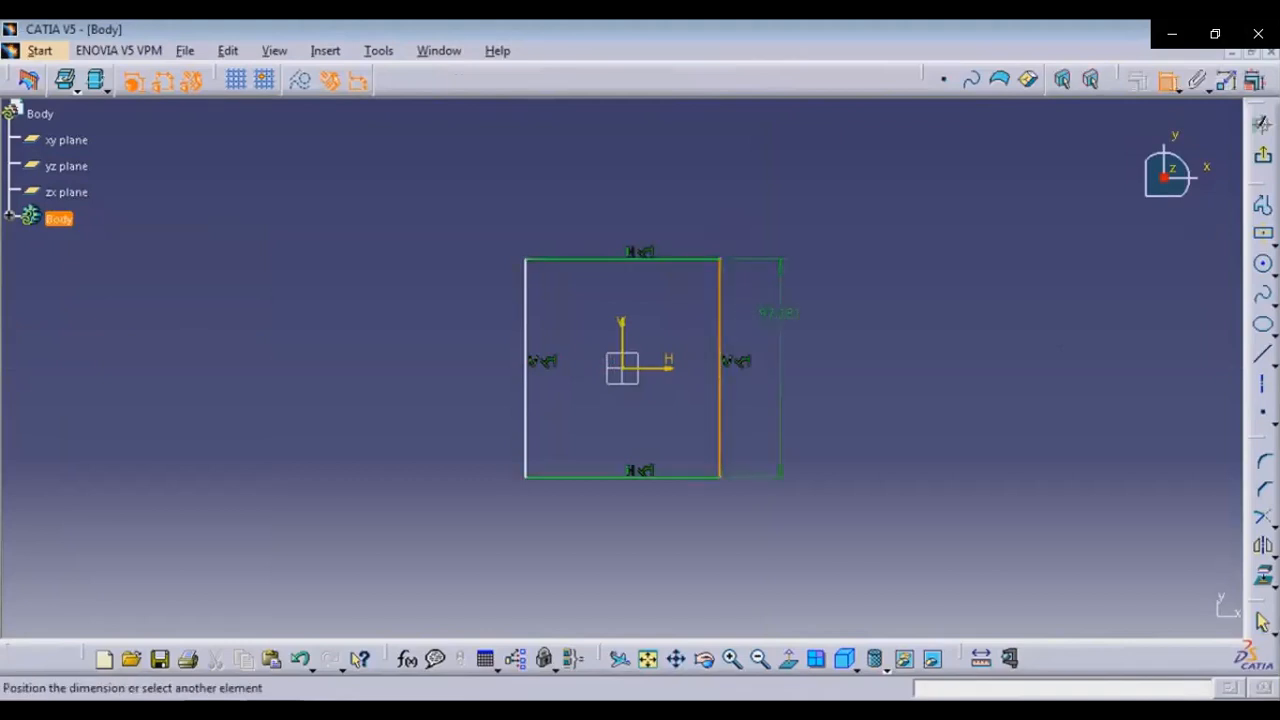
pyautogui.click(780, 314)
pyautogui.click(692, 260)
pyautogui.click(686, 199)
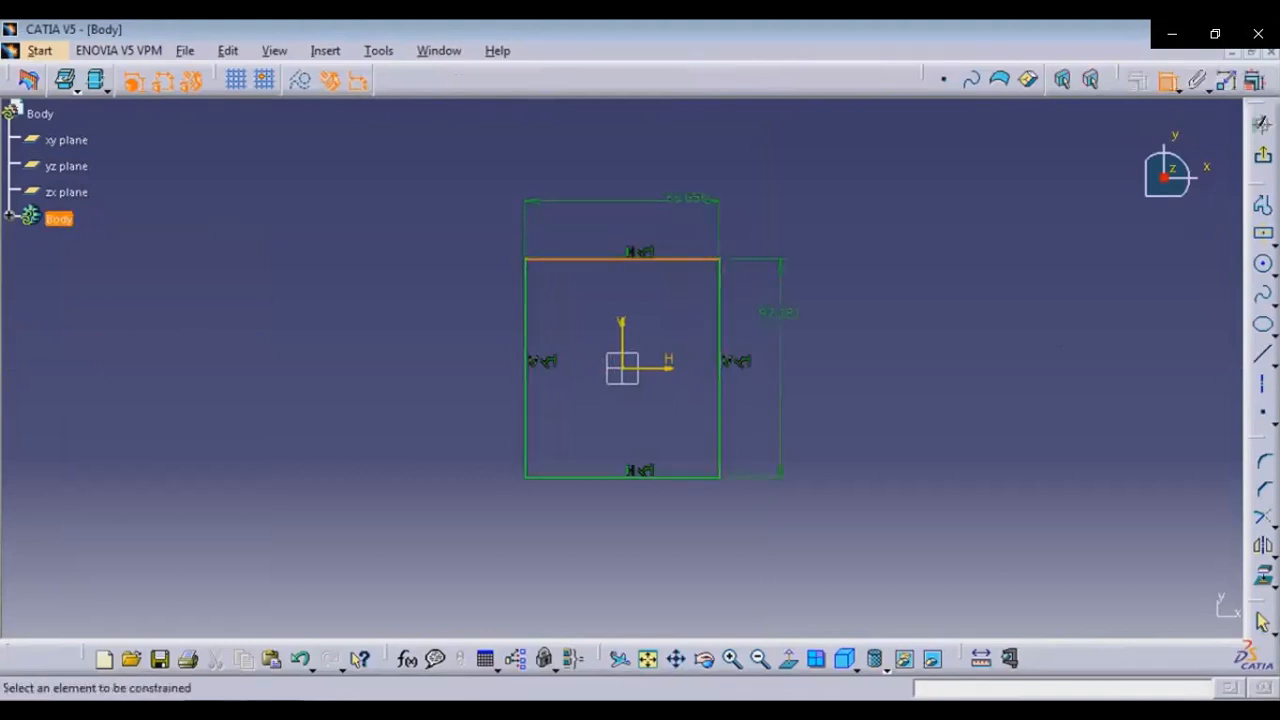
pyautogui.press('Escape')
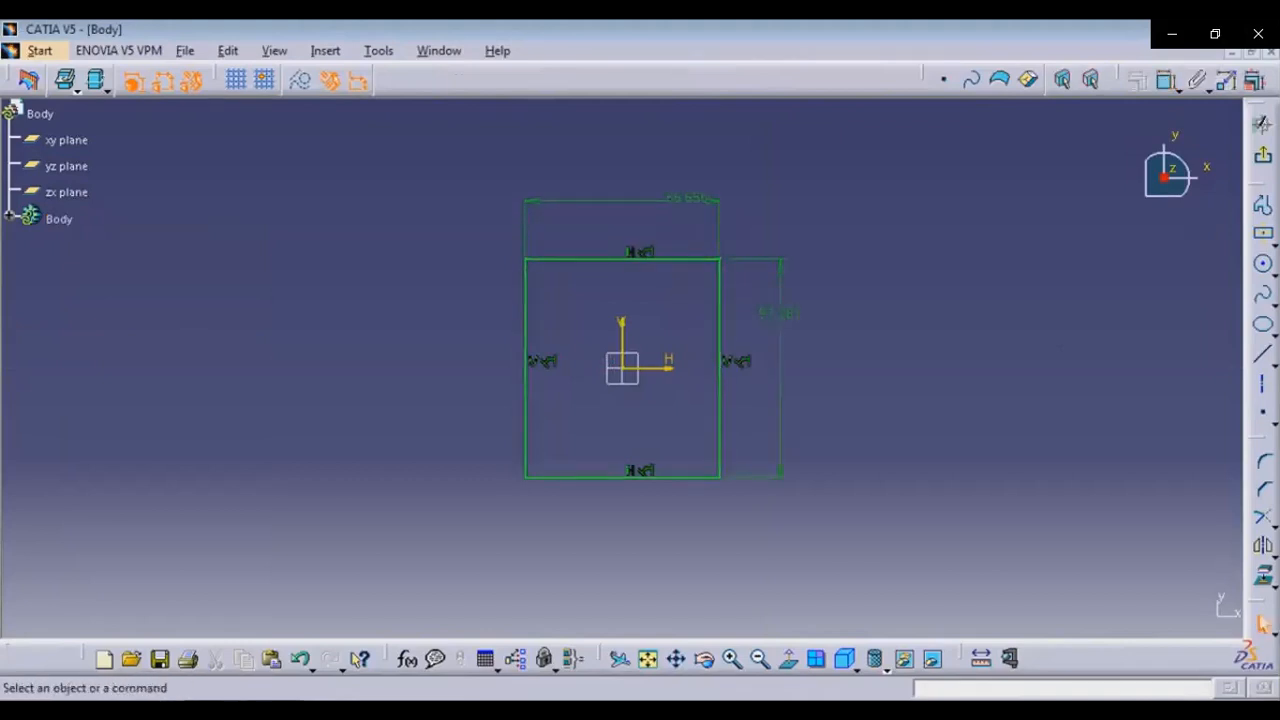
# Set the rectangle's width to 100 mm and its height to 150 mm
pyautogui.doubleClick(688, 199)
pyautogui.write('100')
pyautogui.press('Return')
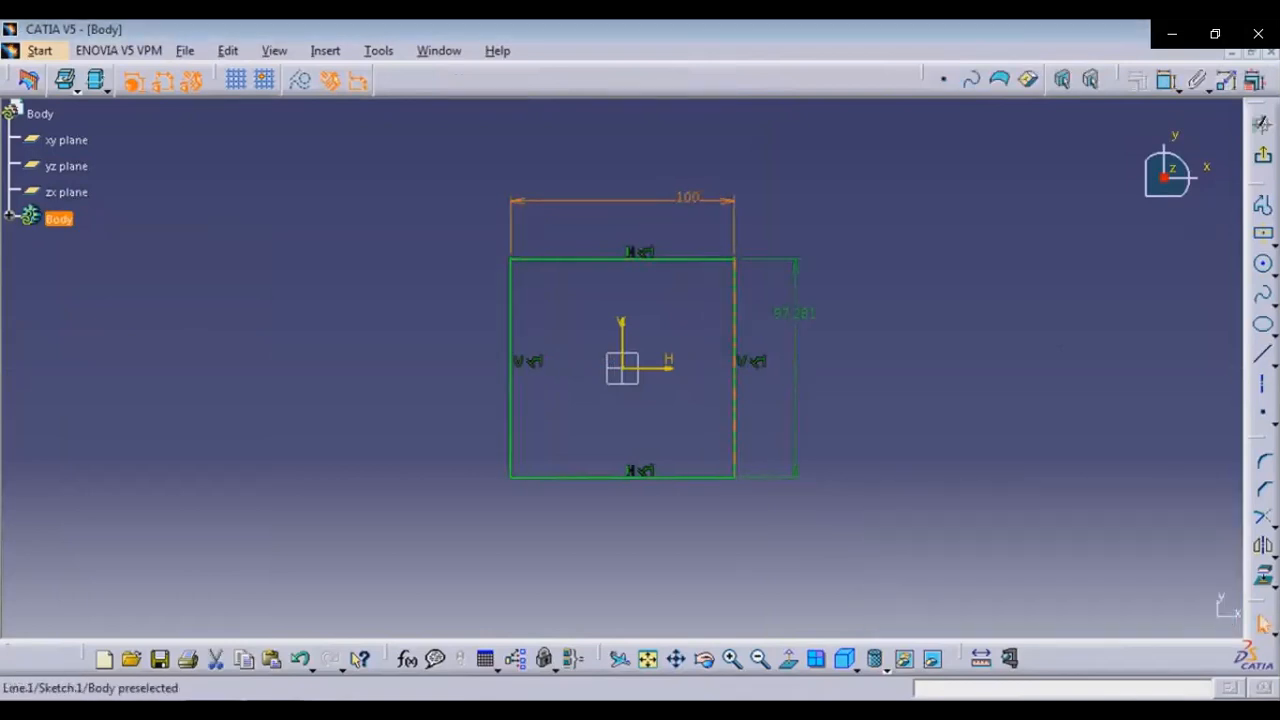
pyautogui.doubleClick(795, 400)
pyautogui.write('150')
pyautogui.press('Return')
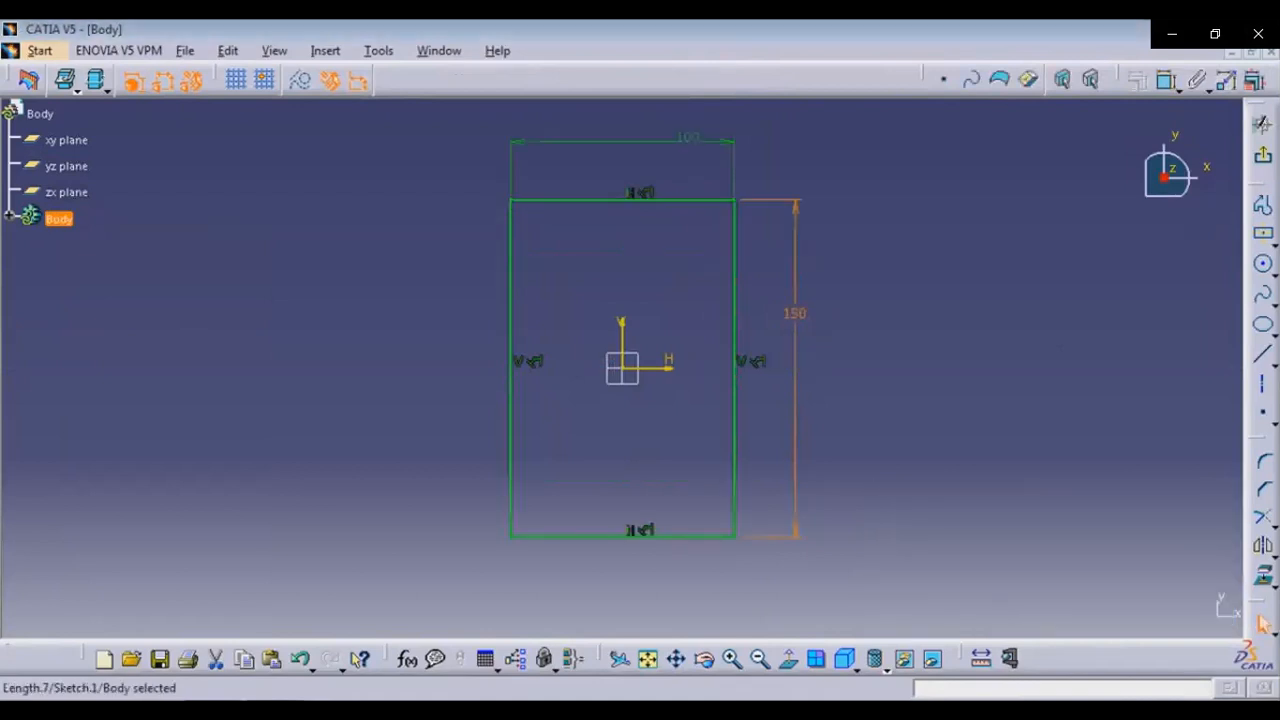
# Exit the sketch and pad the rectangle 20 mm
pyautogui.click(1263, 156)
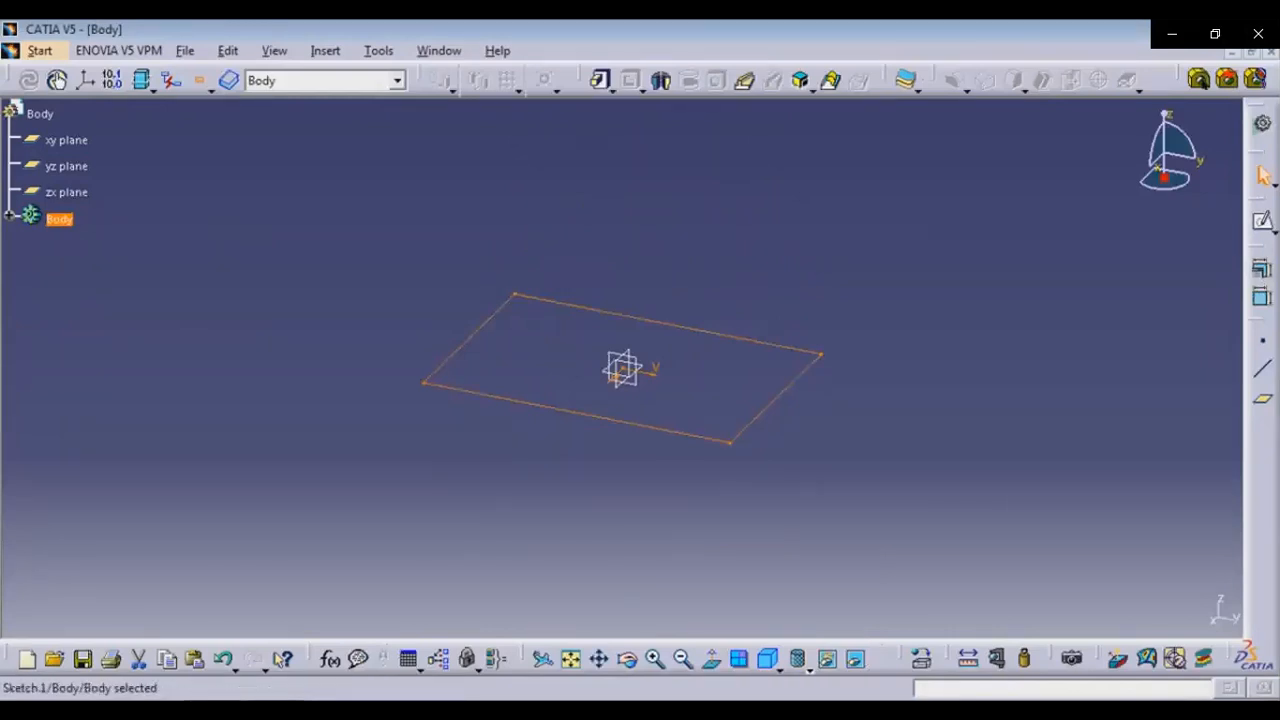
pyautogui.click(601, 81)
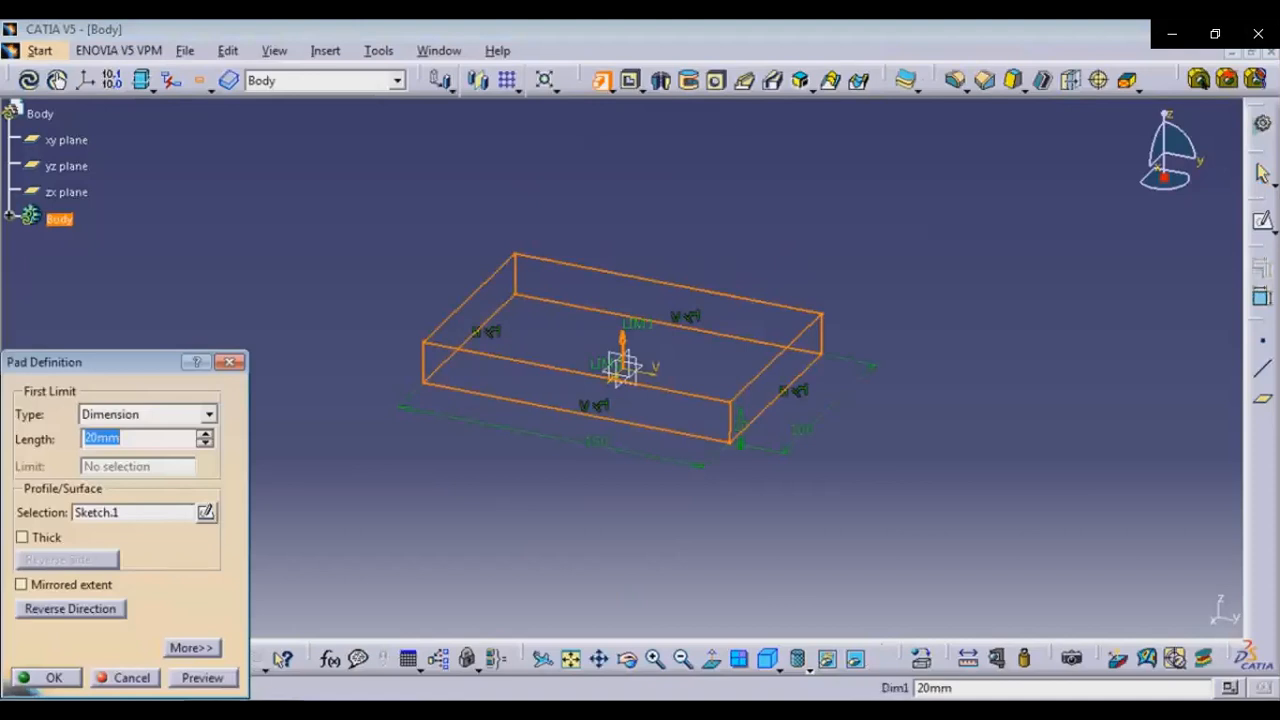
pyautogui.click(213, 708)
pyautogui.click(213, 708)
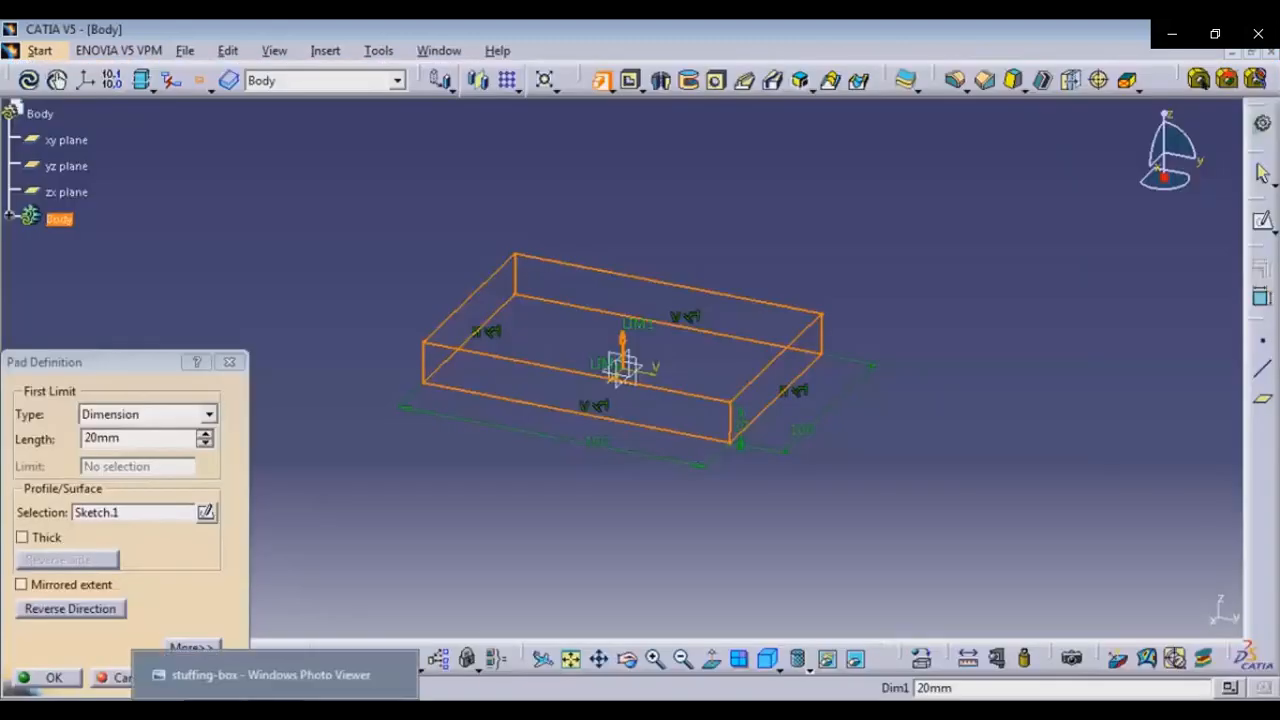
# Consult the stuffing-box reference drawing in the photo viewer
pyautogui.click(333, 708)
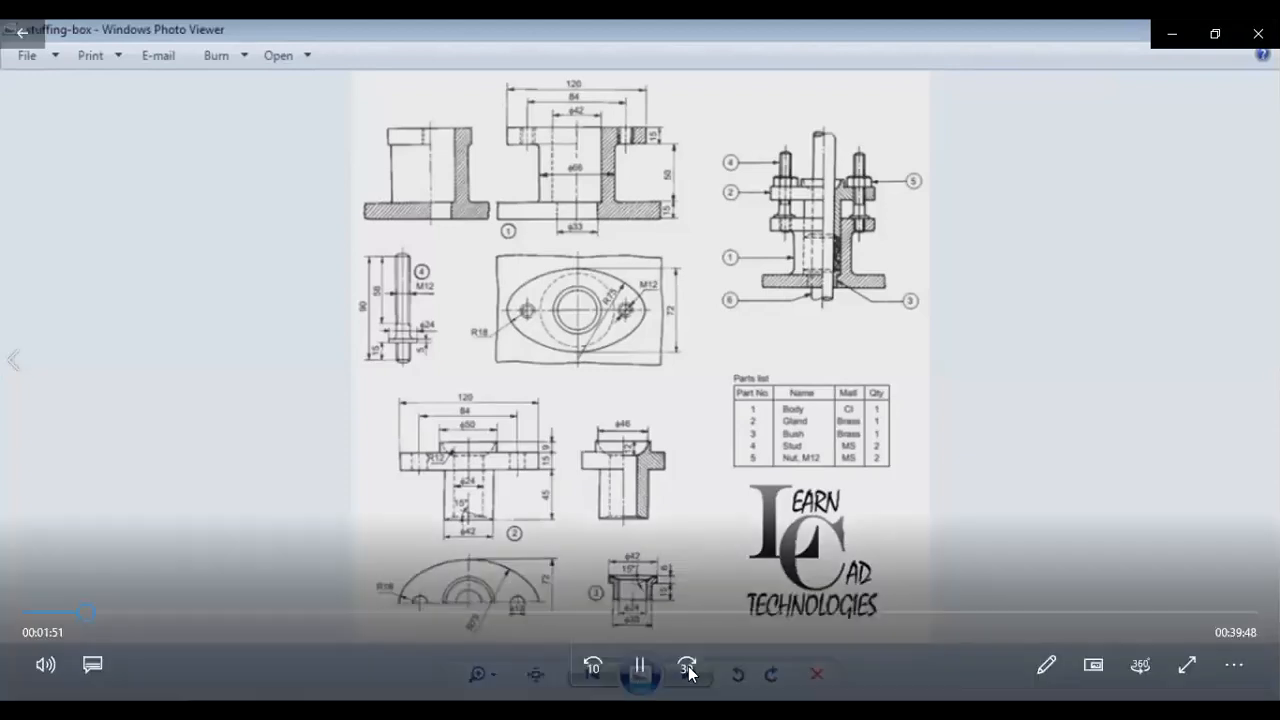
pyautogui.click(594, 677)
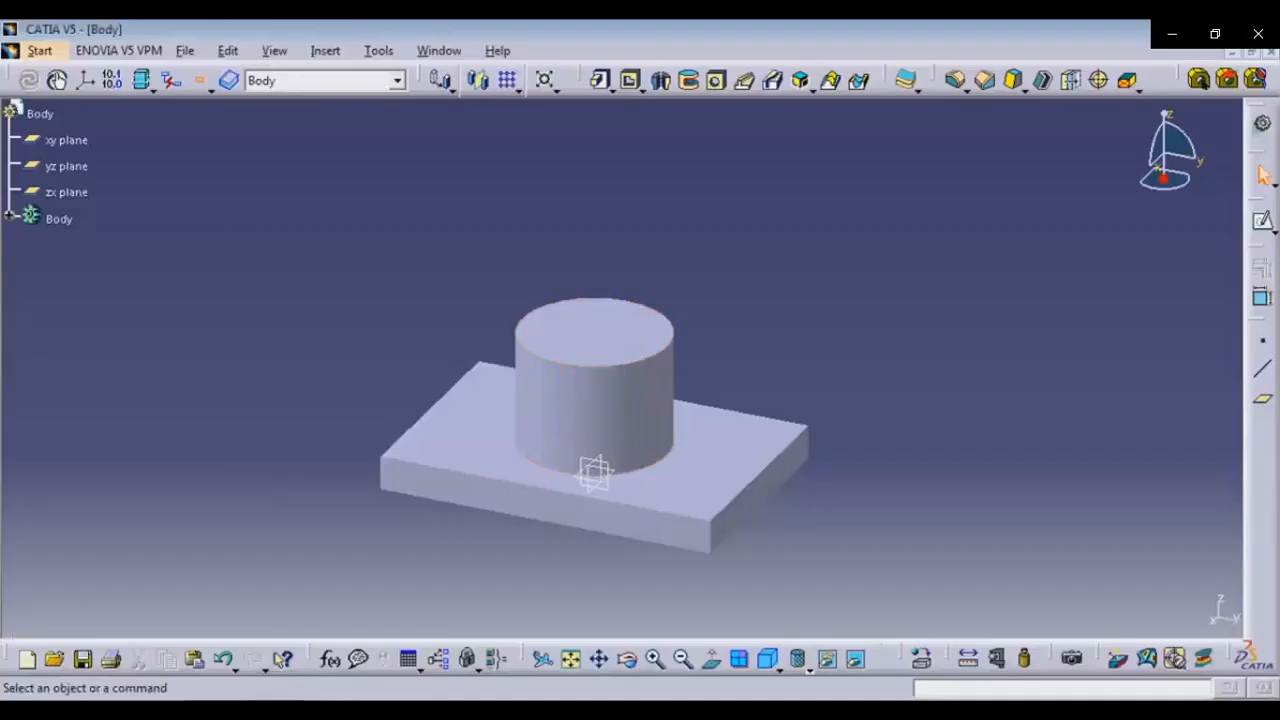
pyautogui.hotkey('alt', 'Tab')
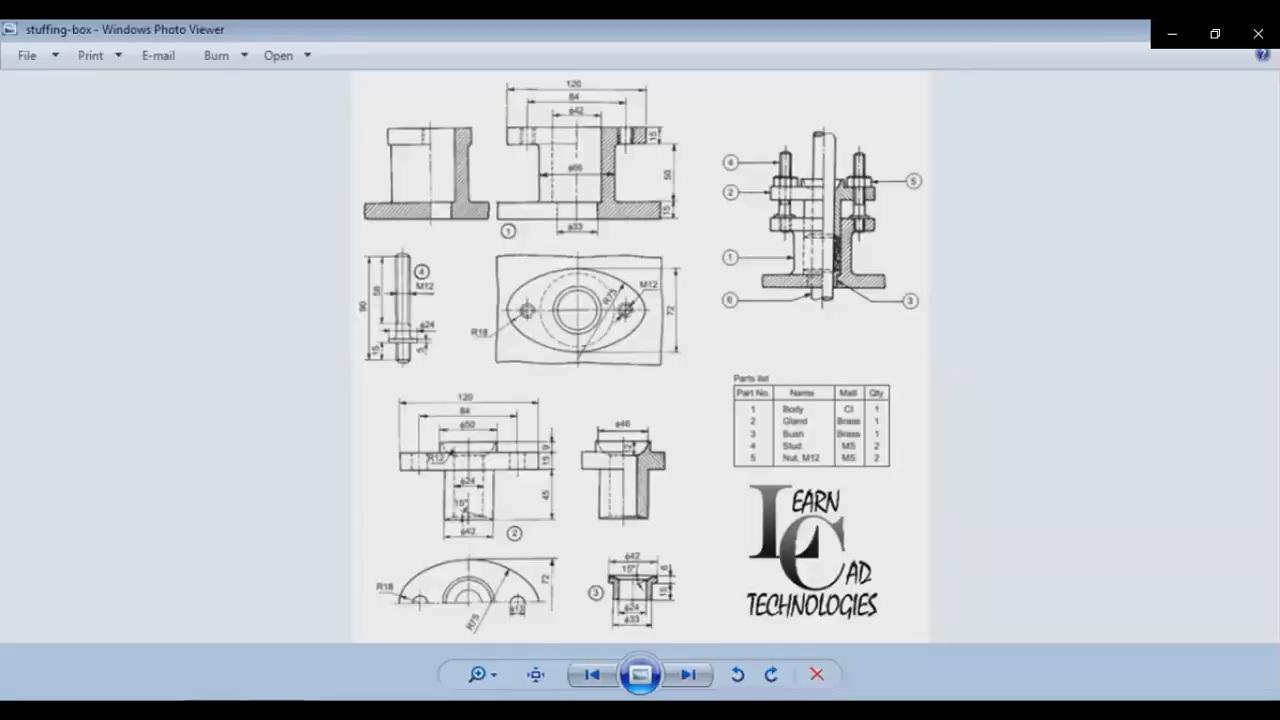
pyautogui.hotkey('alt', 'Tab')
# Open a sketch on the pad's top face and draw a vertical construction line upward from the origin
pyautogui.click(1263, 222)
pyautogui.click(594, 330)
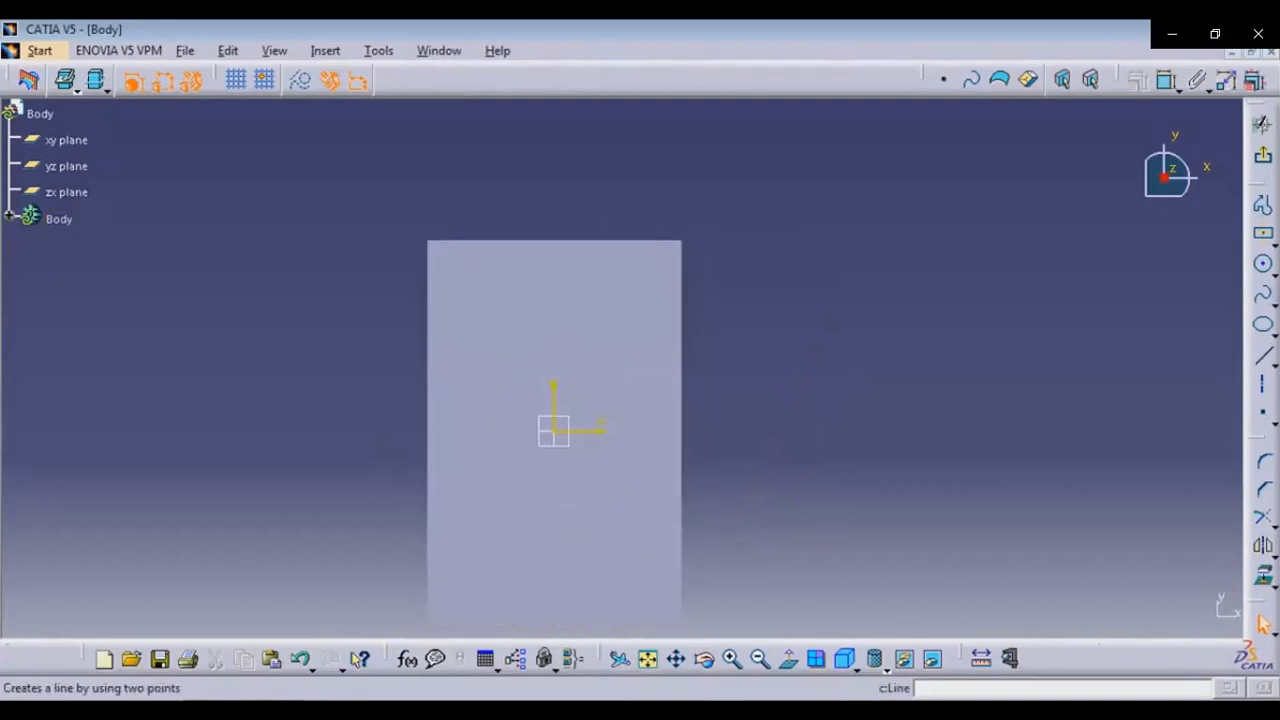
pyautogui.click(1262, 354)
pyautogui.click(553, 430)
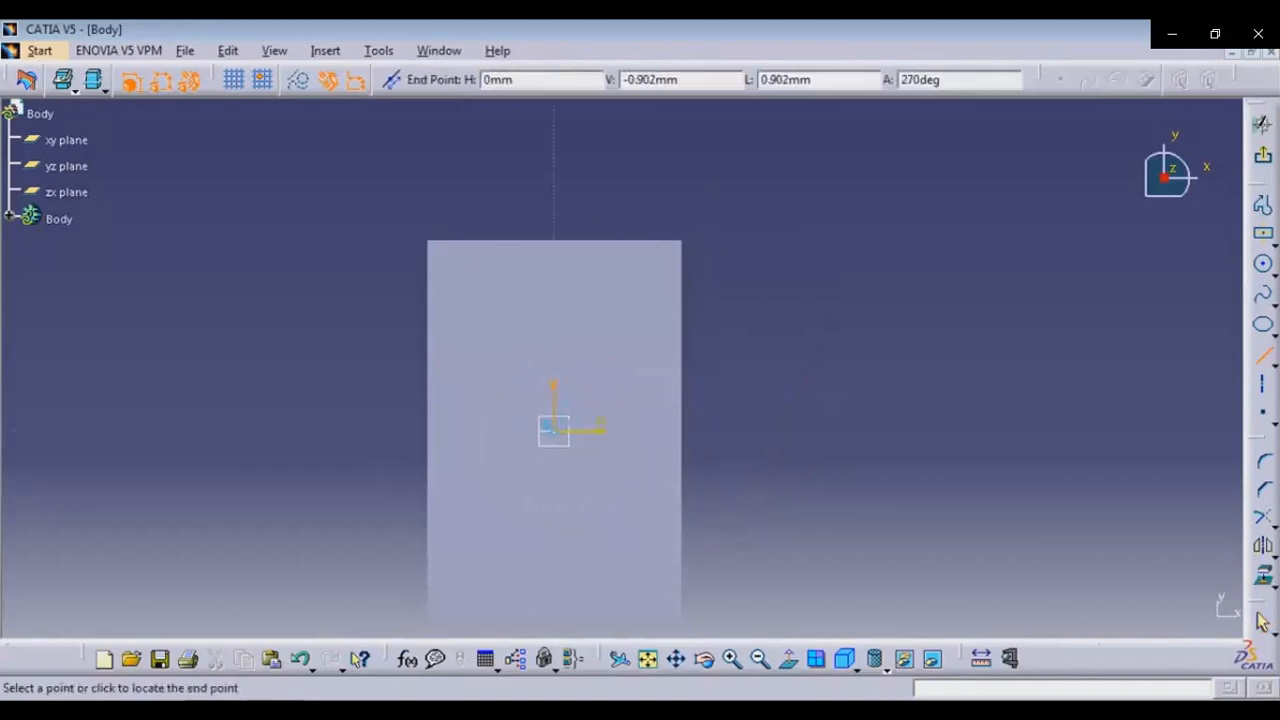
pyautogui.click(555, 286)
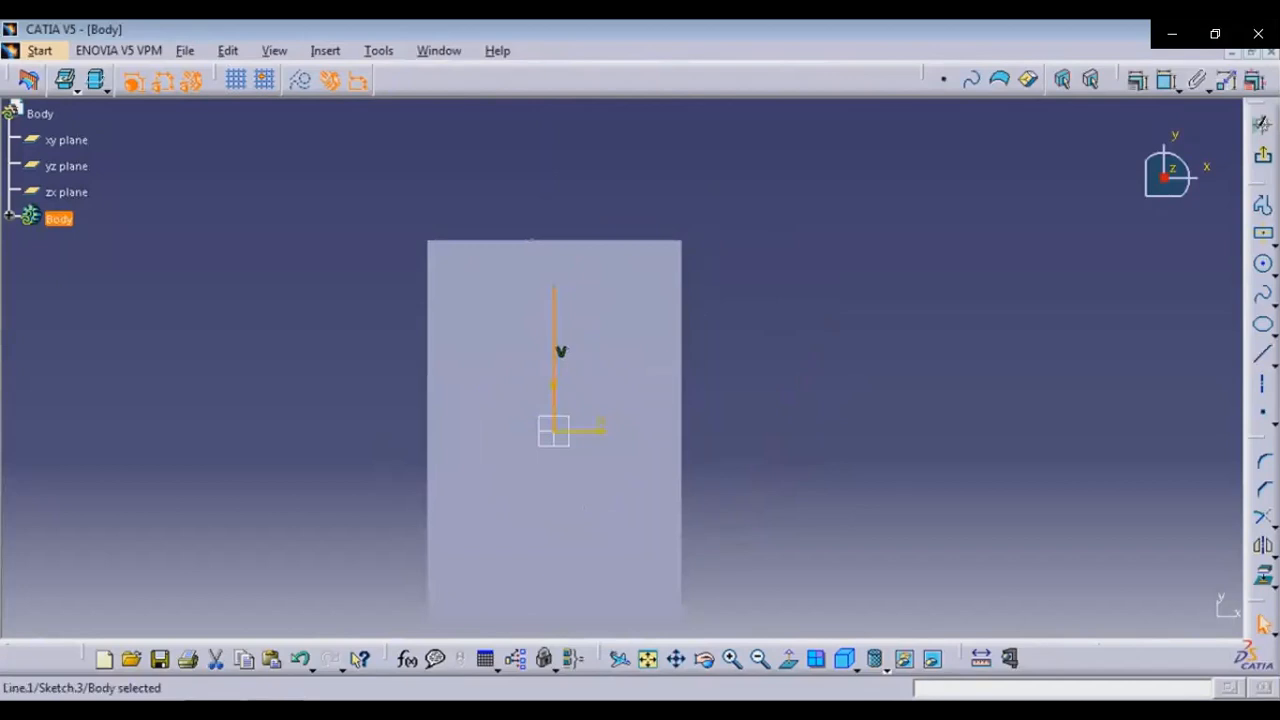
pyautogui.click(302, 80)
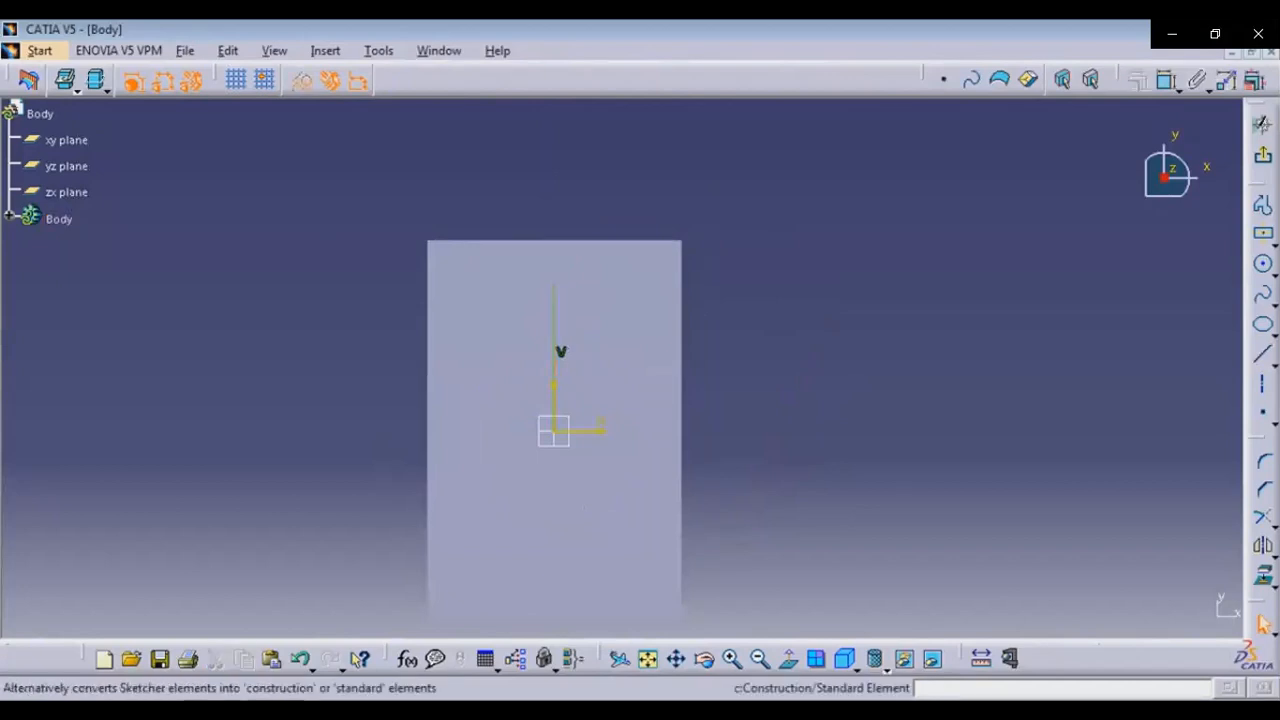
# Dimension the construction line's length as 60 mm
pyautogui.click(1168, 80)
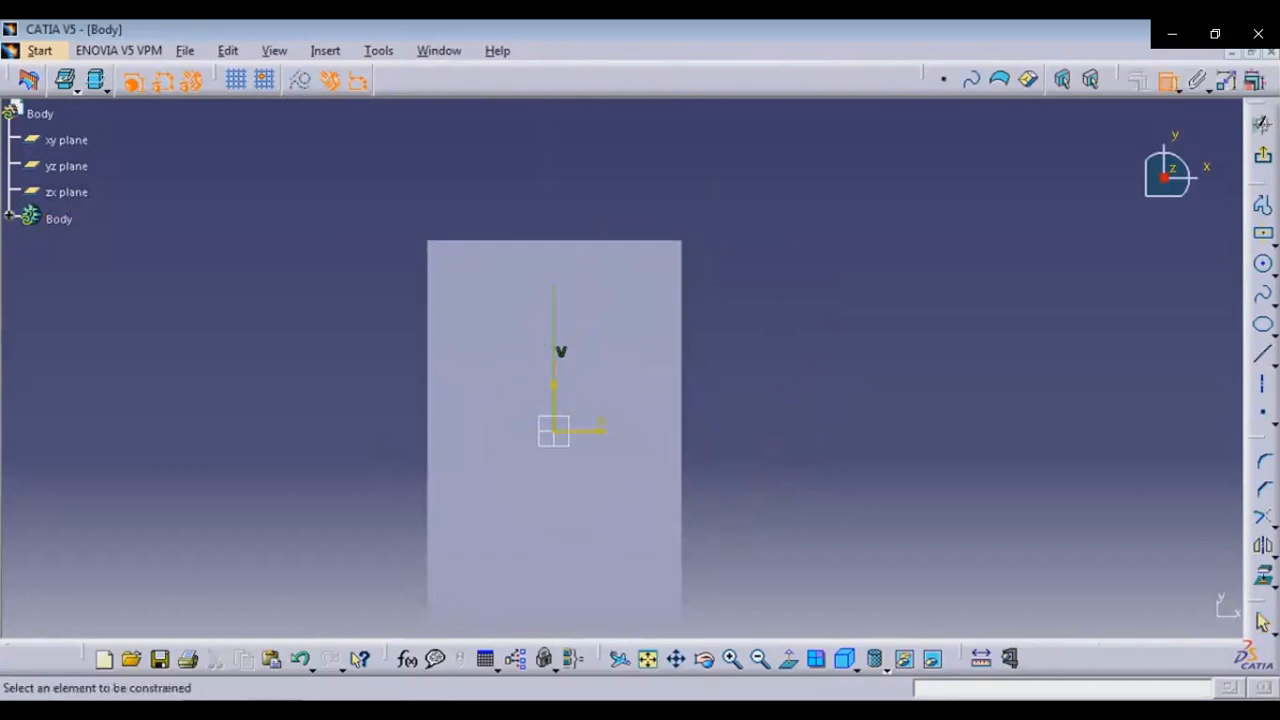
pyautogui.click(554, 338)
pyautogui.click(776, 335)
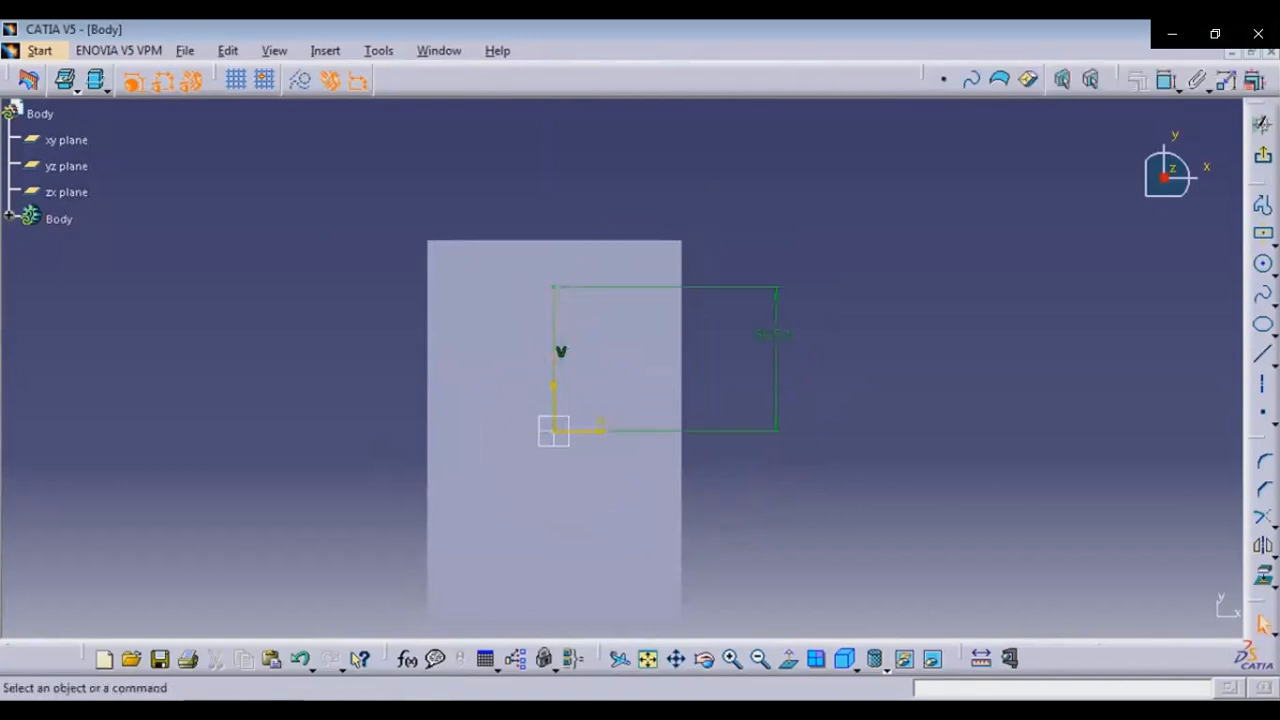
pyautogui.hotkey('alt', 'Tab')
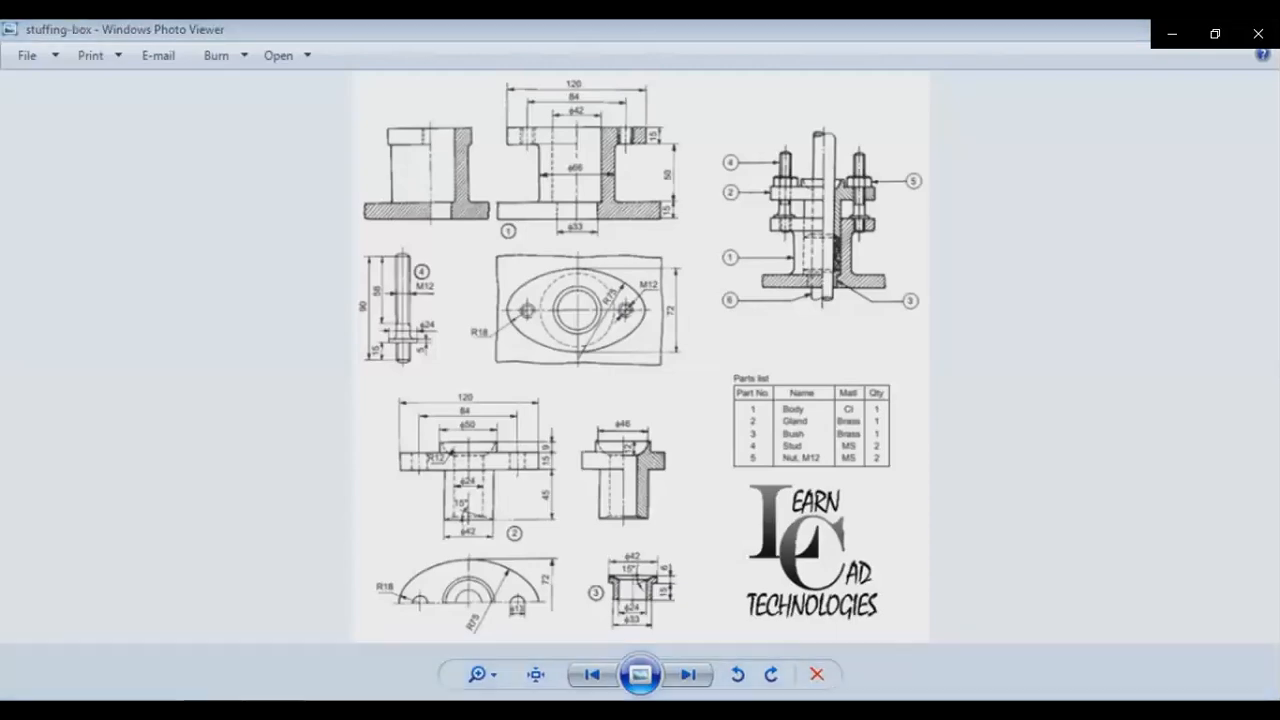
pyautogui.hotkey('alt', 'Tab')
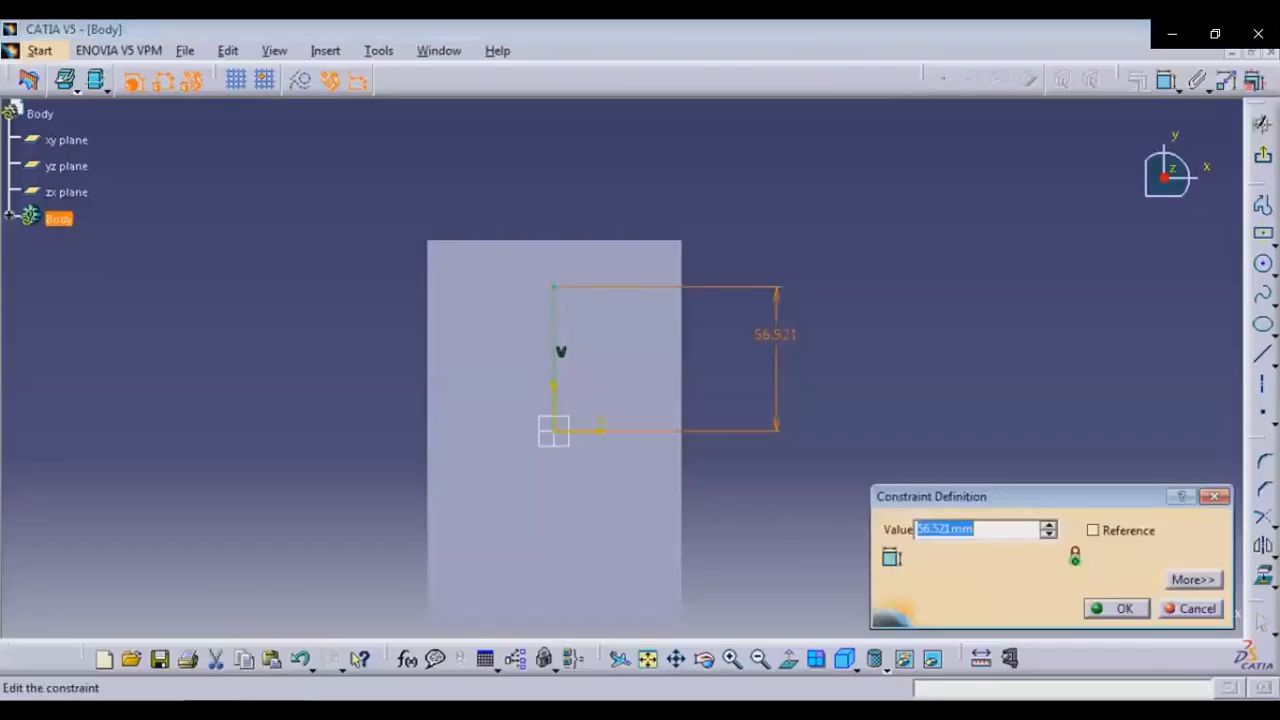
pyautogui.write('60')
pyautogui.press('Return')
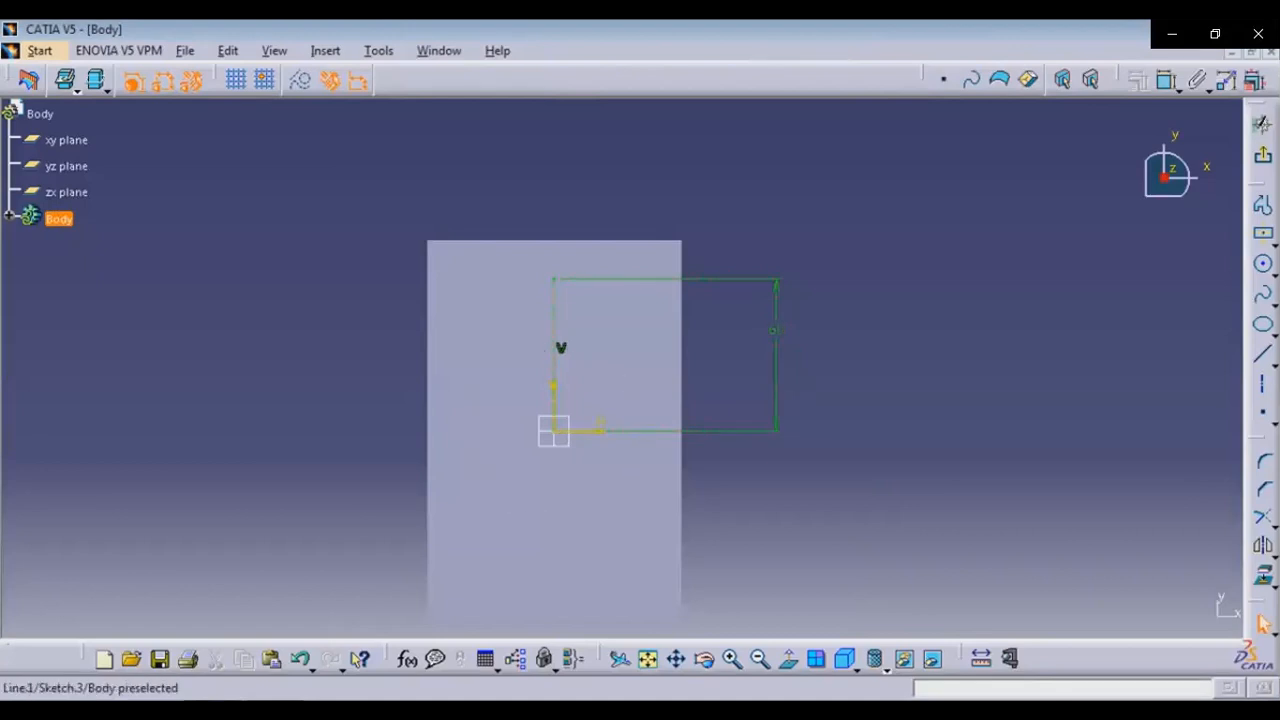
# Mirror the construction line about the horizontal axis
pyautogui.click(638, 431)
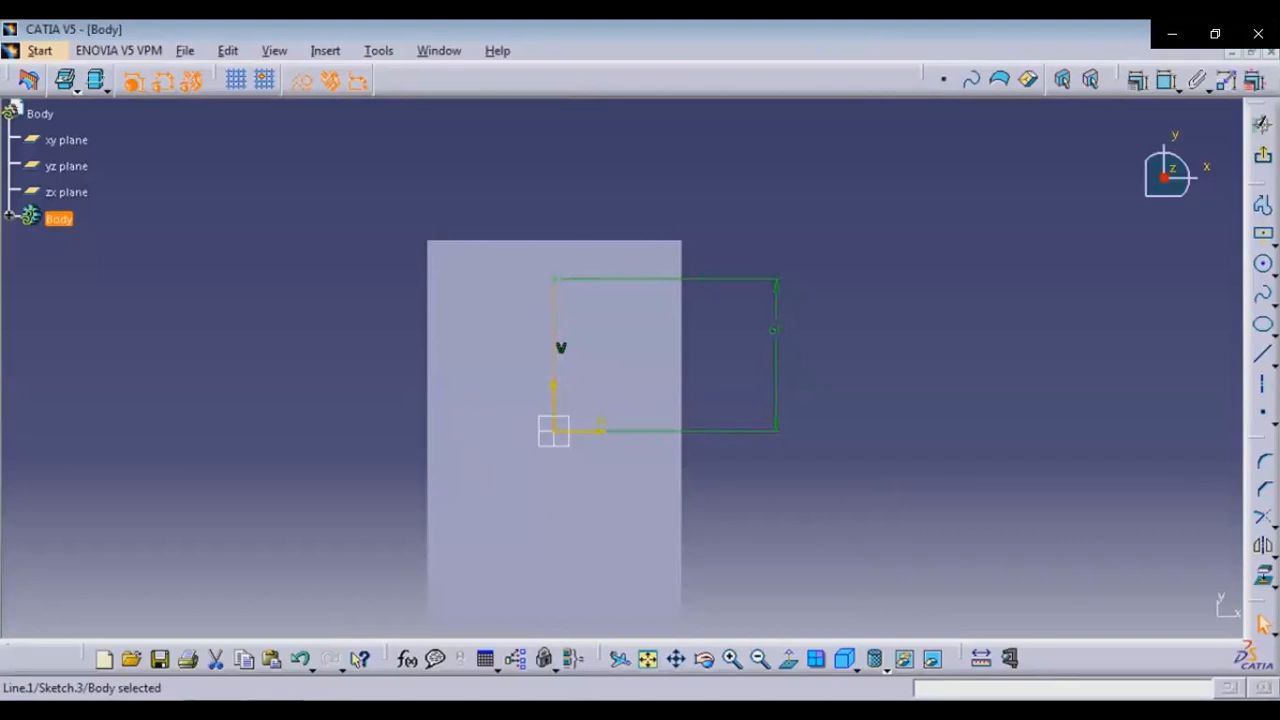
pyautogui.click(1263, 547)
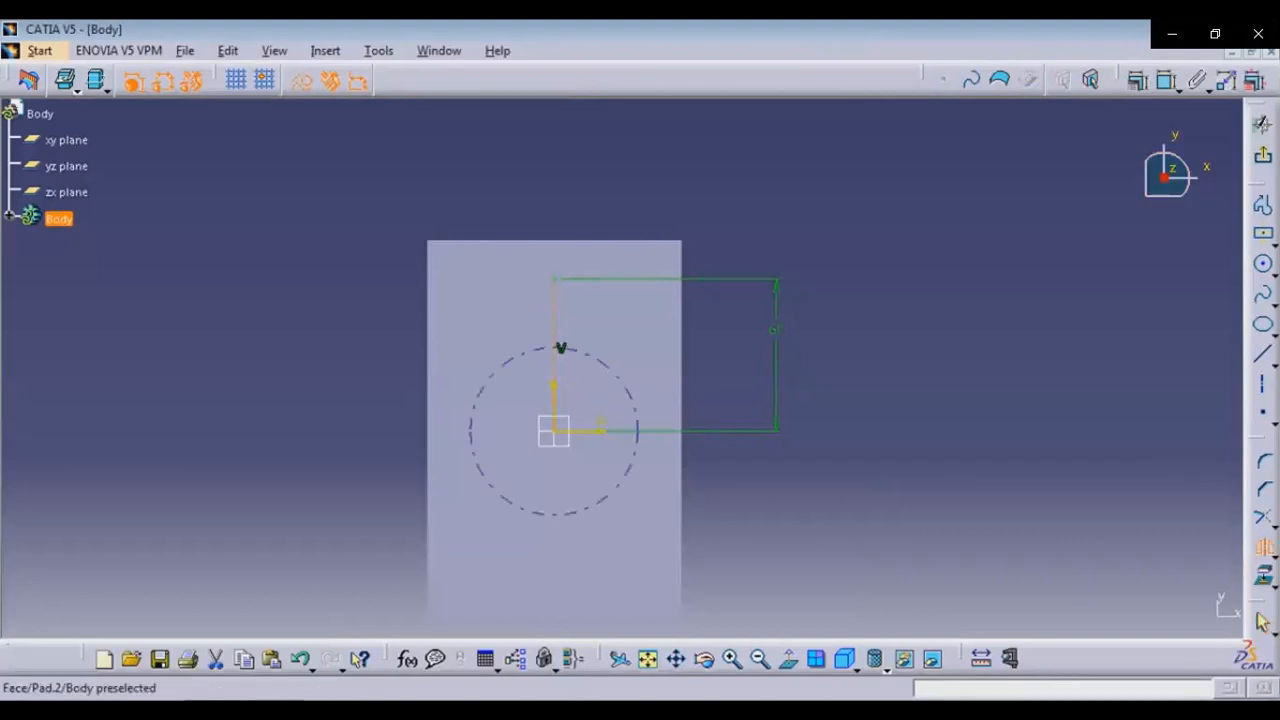
pyautogui.click(590, 431)
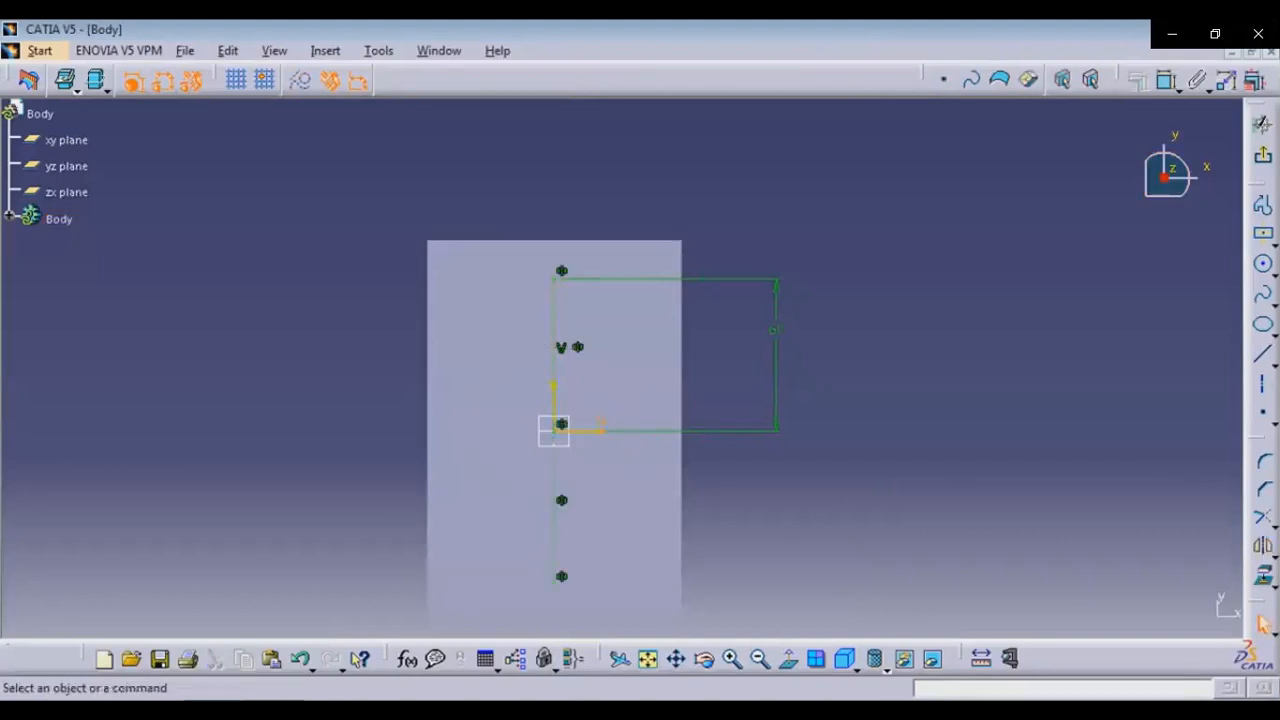
# Draw a three-point arc with limits from the top to the bottom end of the construction line, radius 75 mm
pyautogui.click(1271, 270)
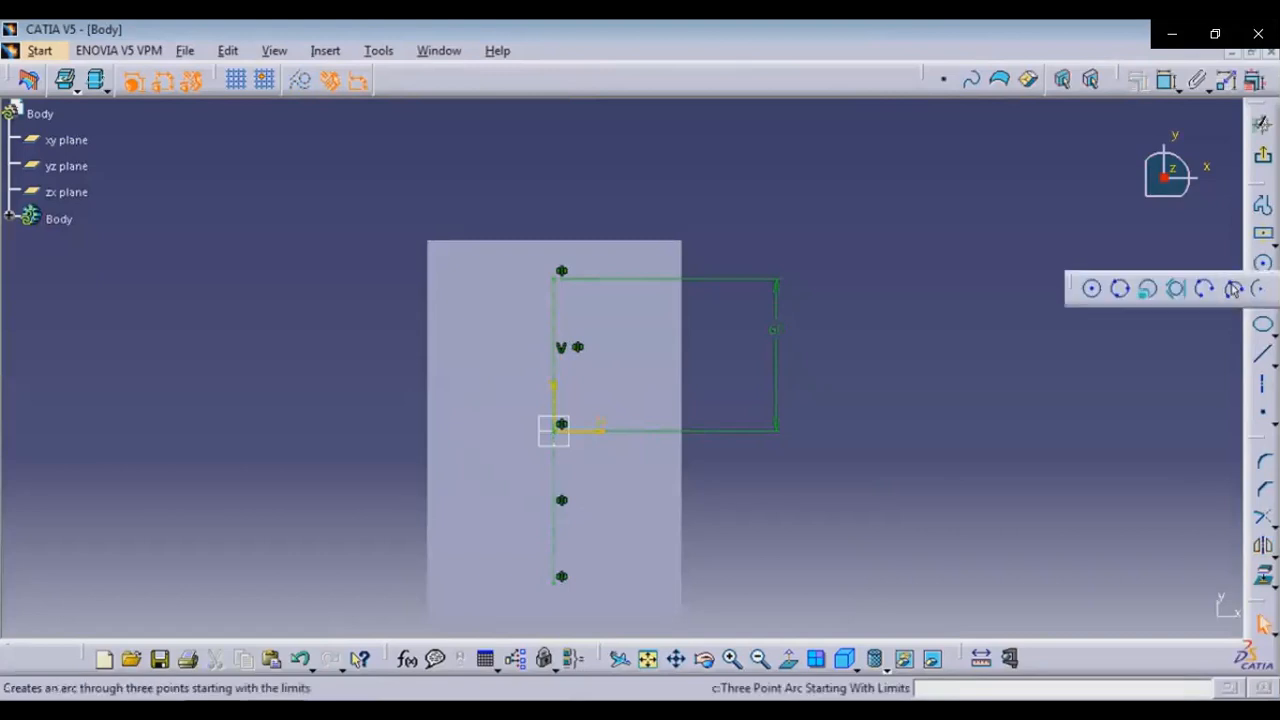
pyautogui.click(1233, 289)
pyautogui.click(561, 271)
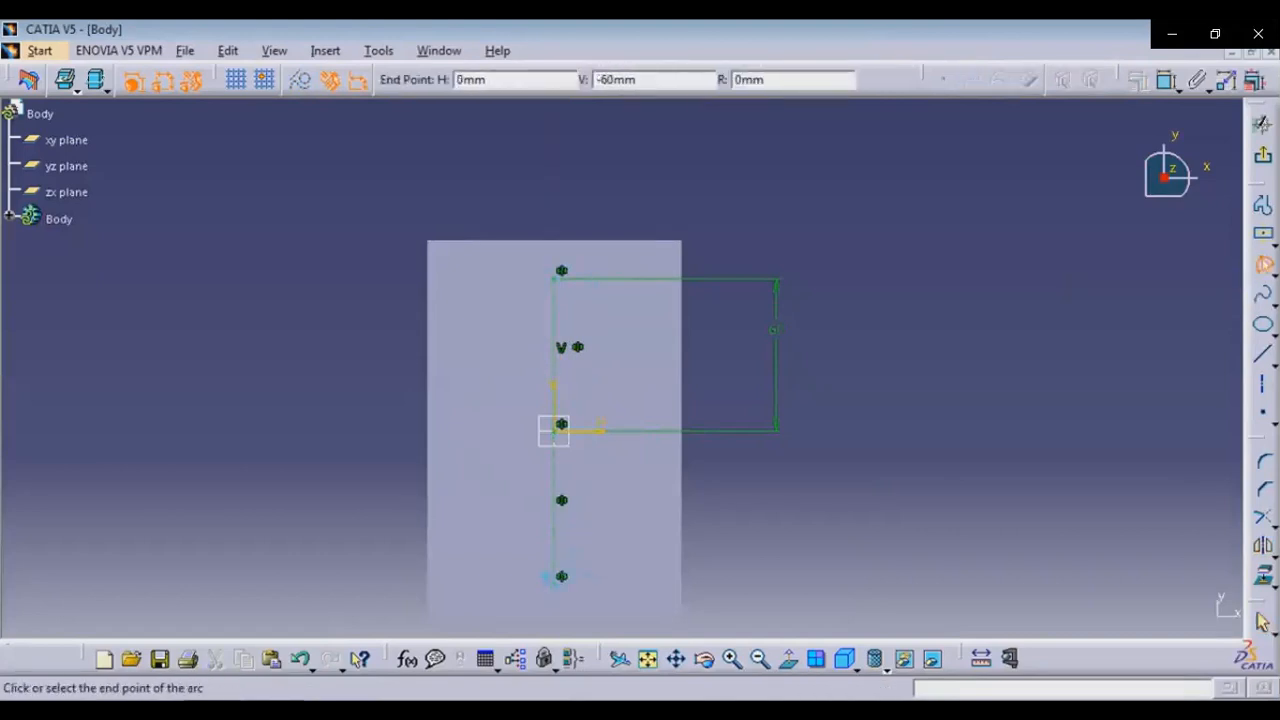
pyautogui.click(561, 576)
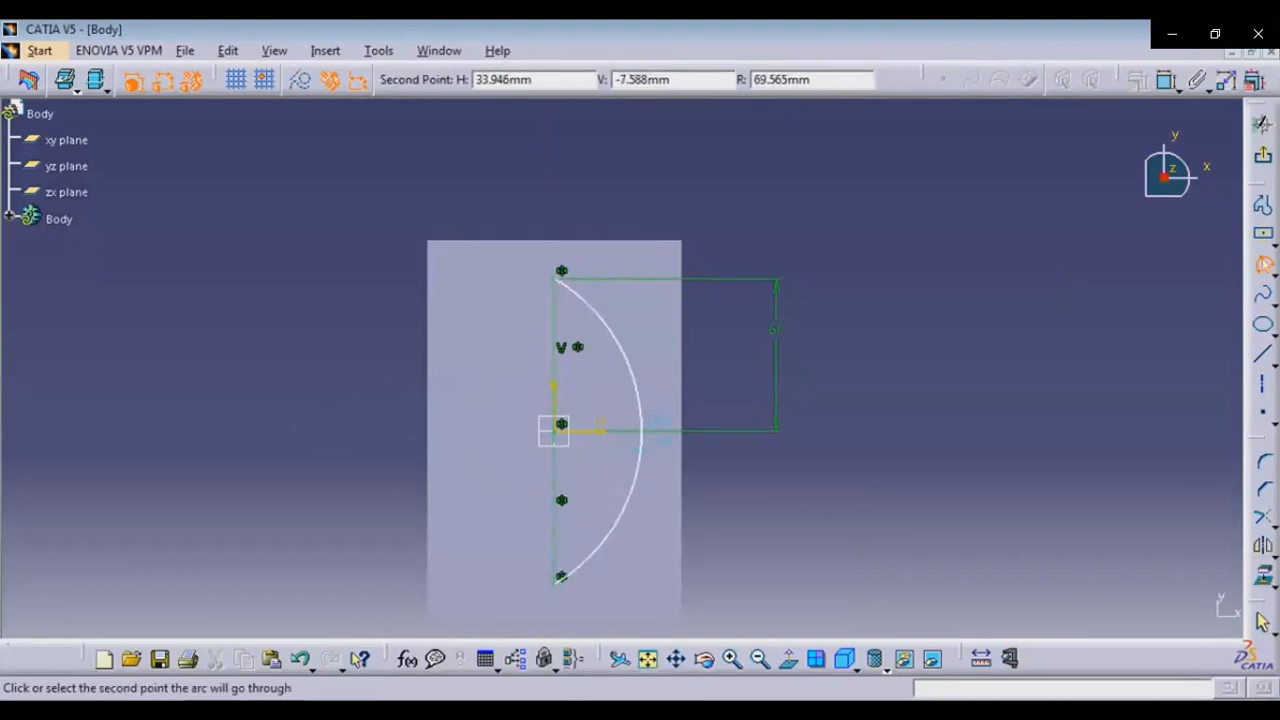
pyautogui.press('Tab')
pyautogui.press('Tab')
pyautogui.press('Tab')
pyautogui.write('75')
pyautogui.press('Return')
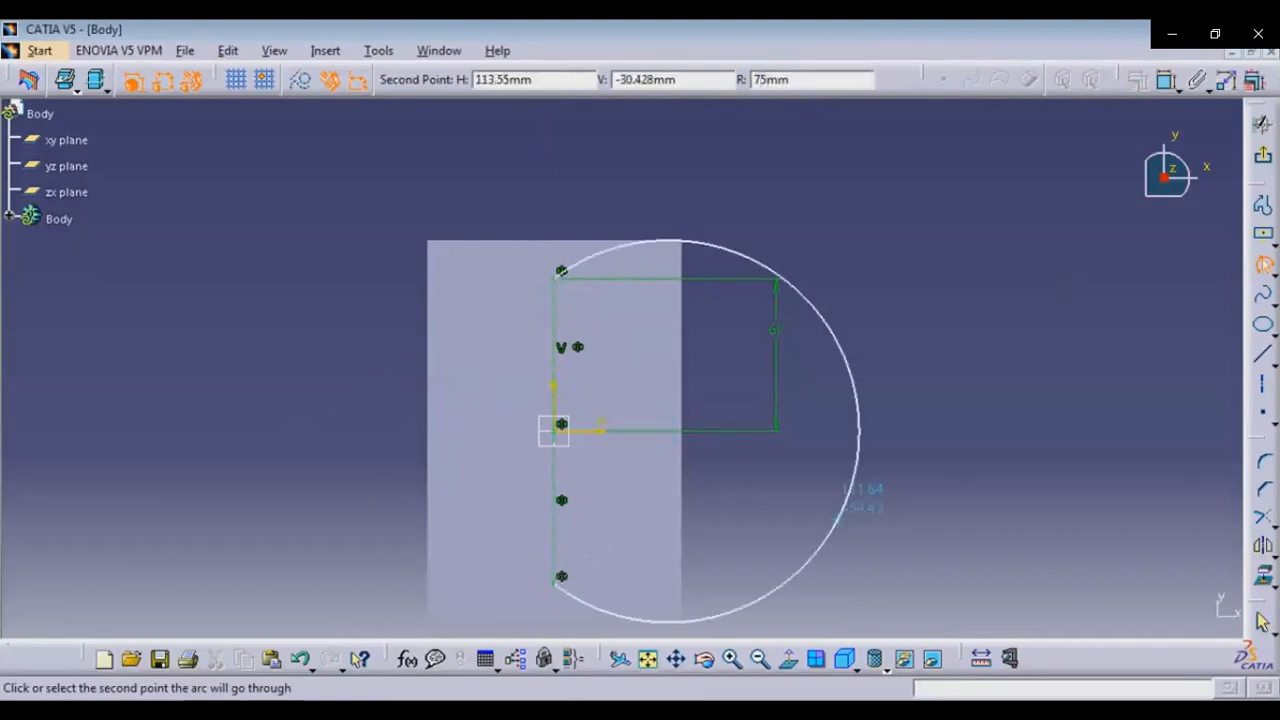
pyautogui.click(630, 430)
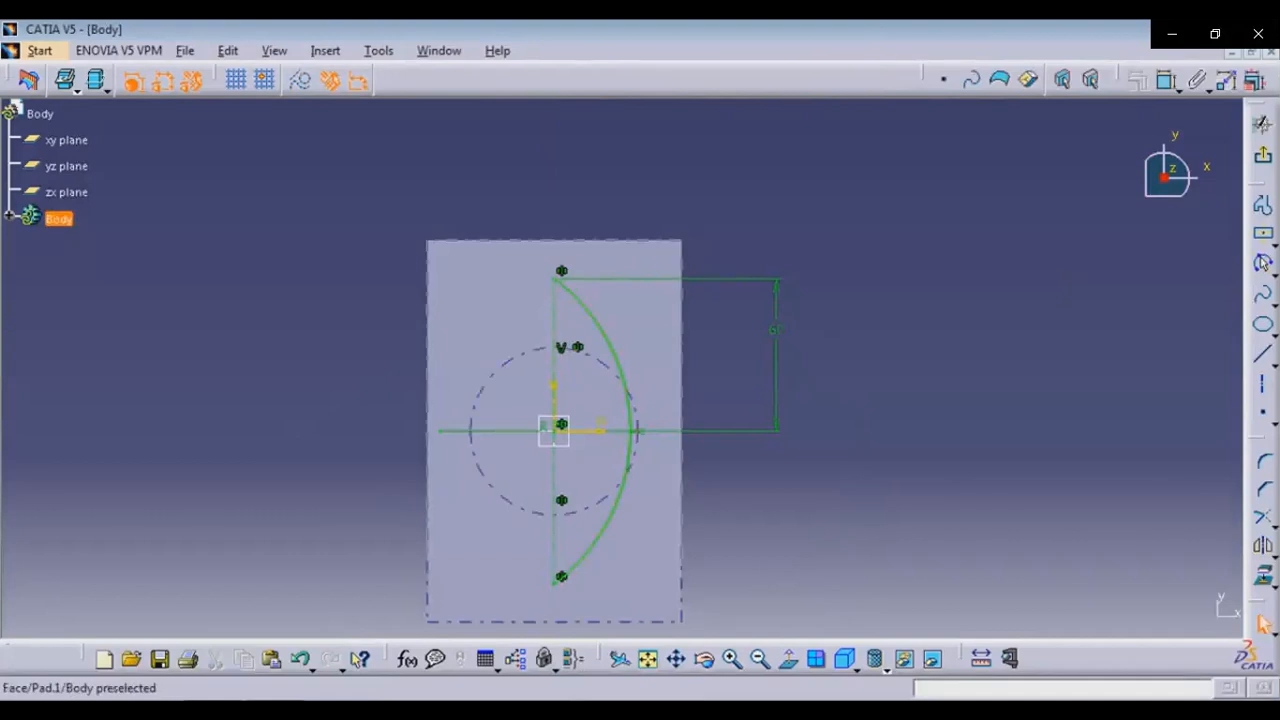
# Mirror the arc about the vertical construction line to close an oval outline
pyautogui.click(630, 440)
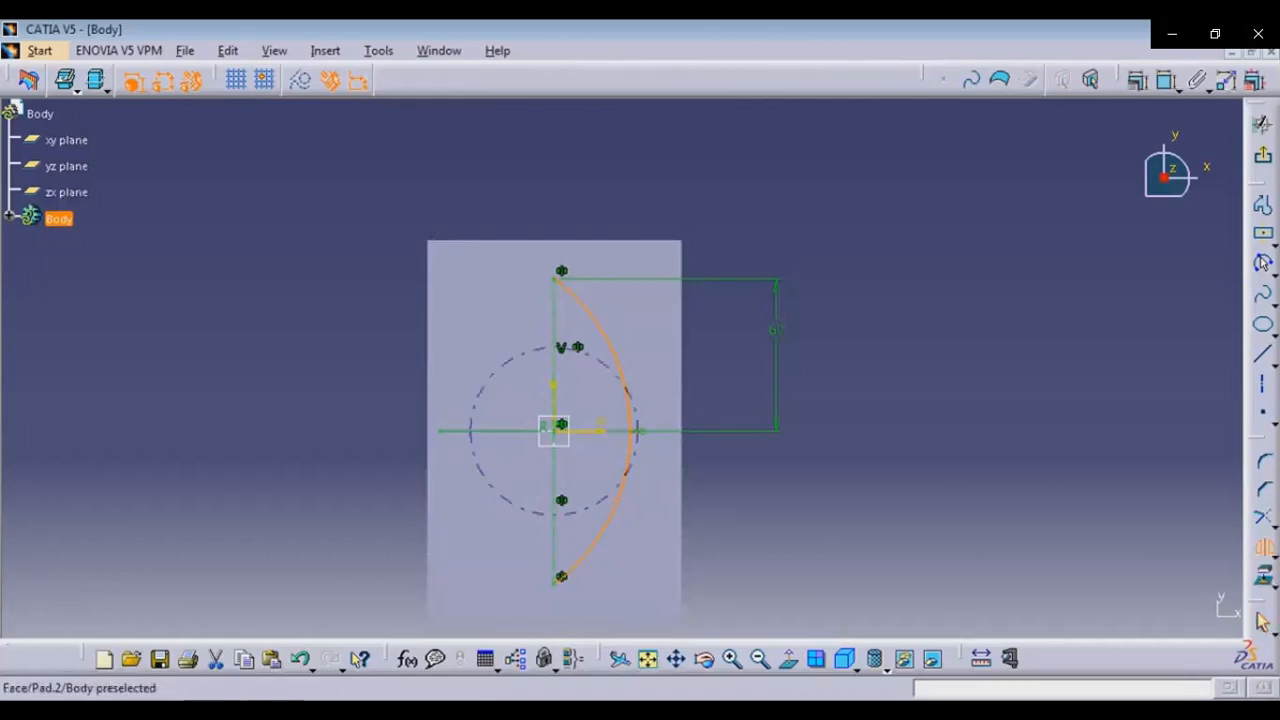
pyautogui.click(554, 510)
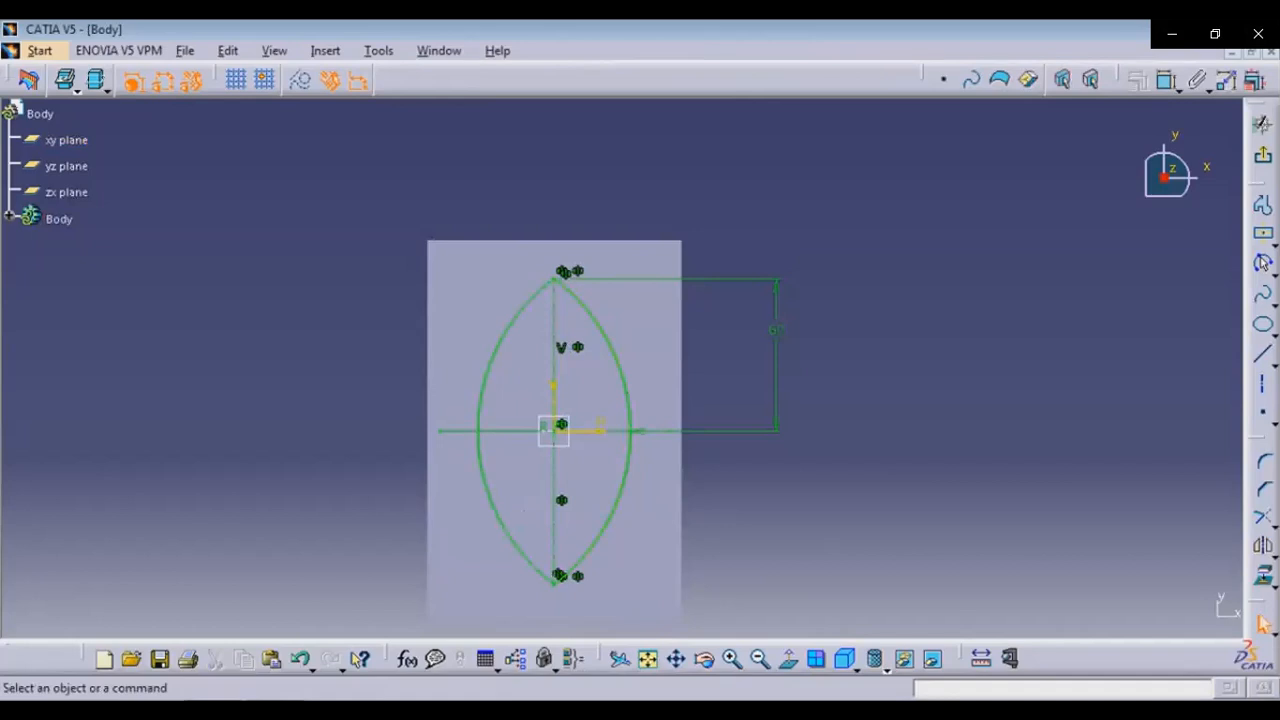
# Round the top junction of the two arcs with an 18 mm corner, checking the radius on the reference drawing
pyautogui.click(1264, 462)
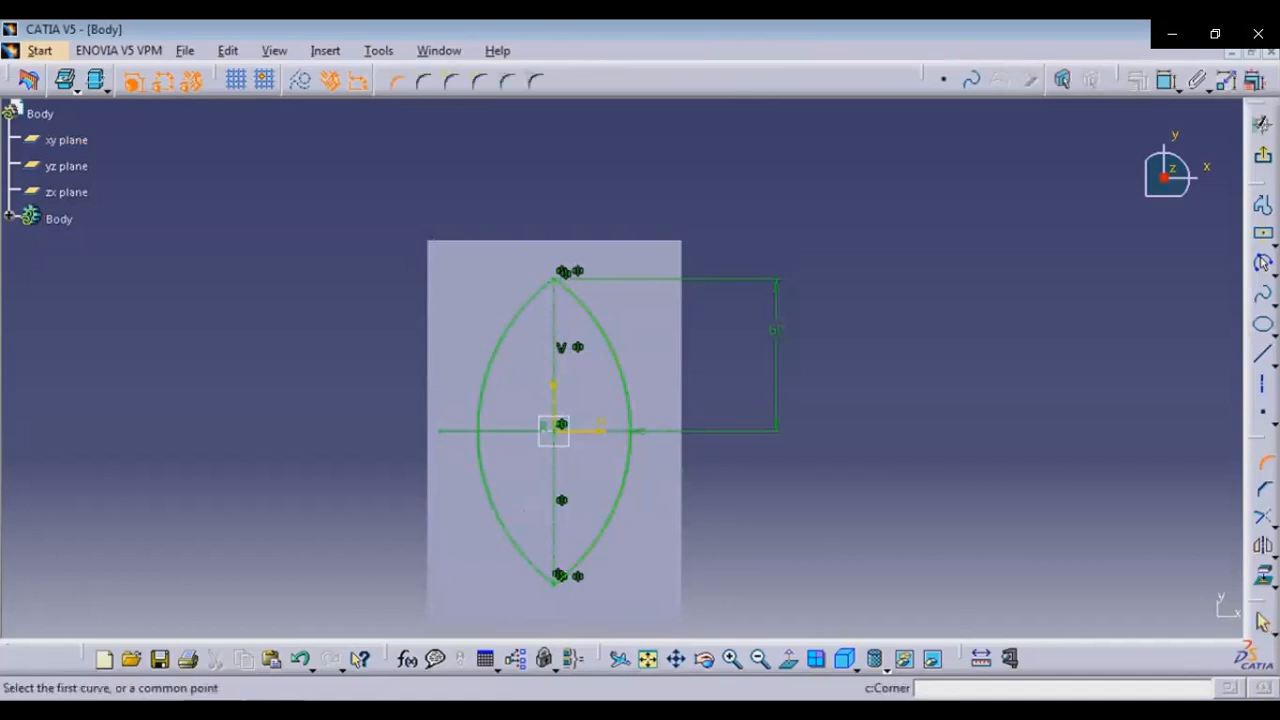
pyautogui.click(500, 340)
pyautogui.click(607, 340)
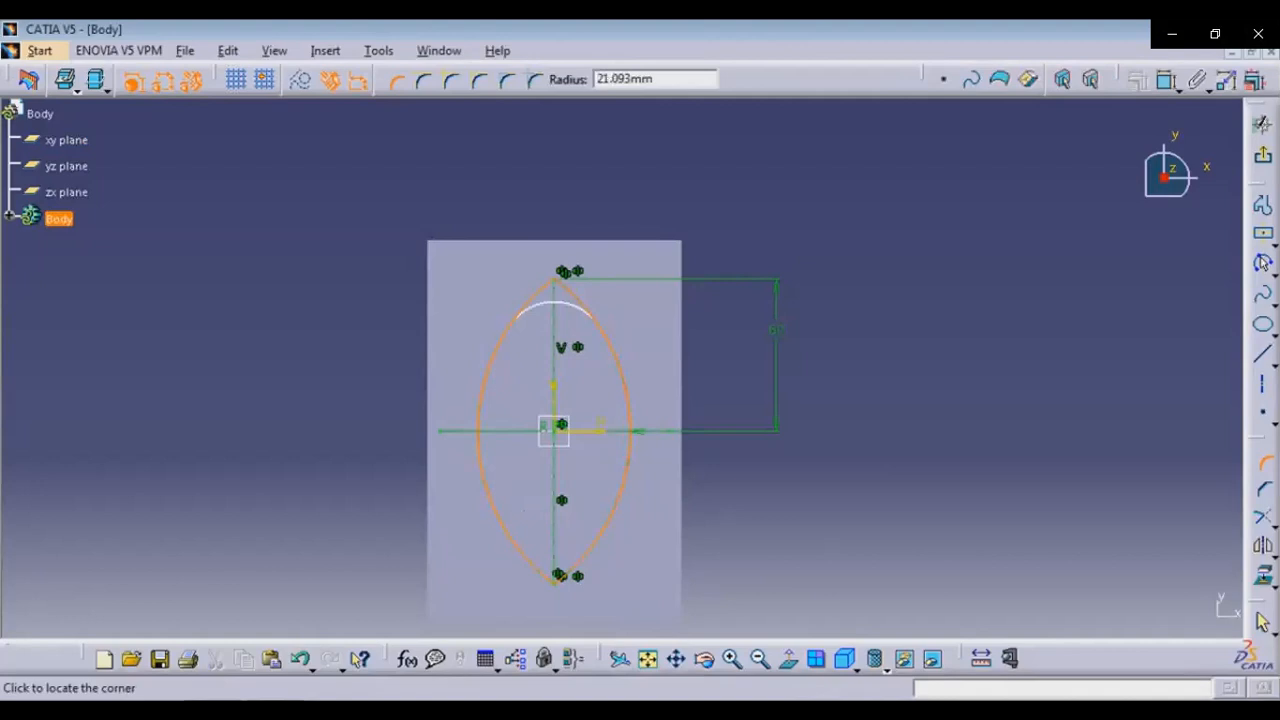
pyautogui.press('Tab')
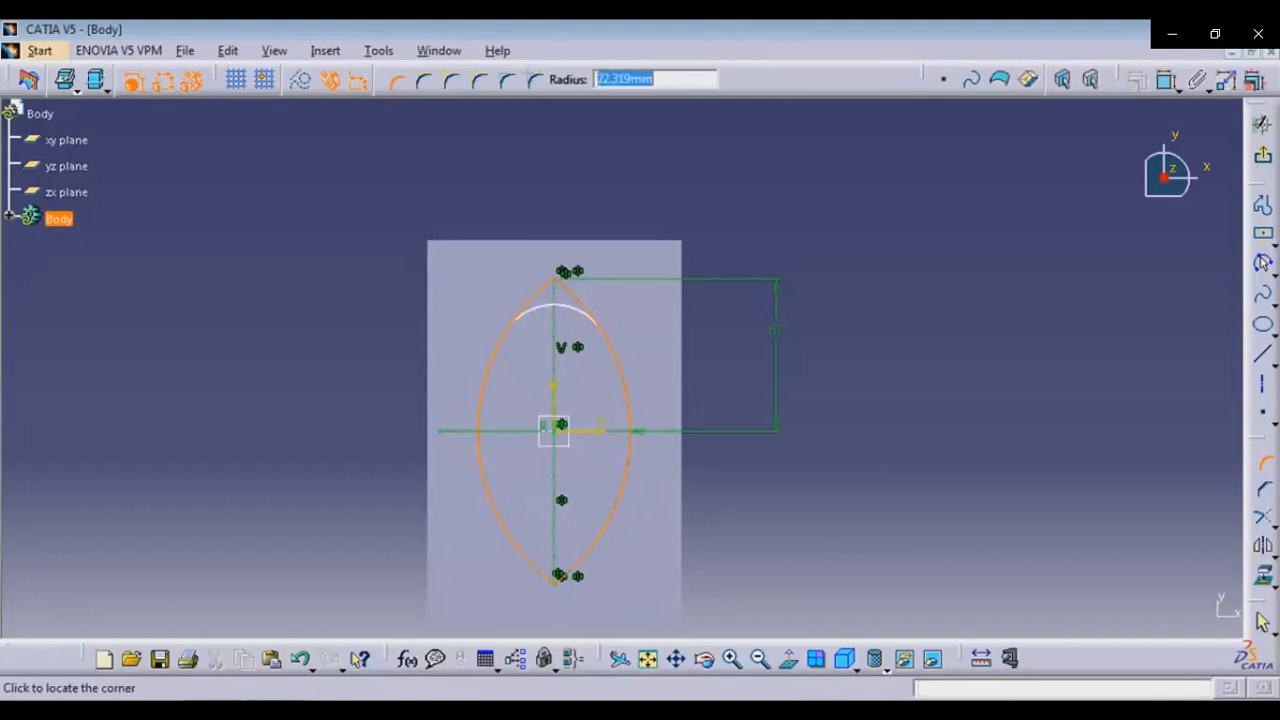
pyautogui.hotkey('alt', 'Tab')
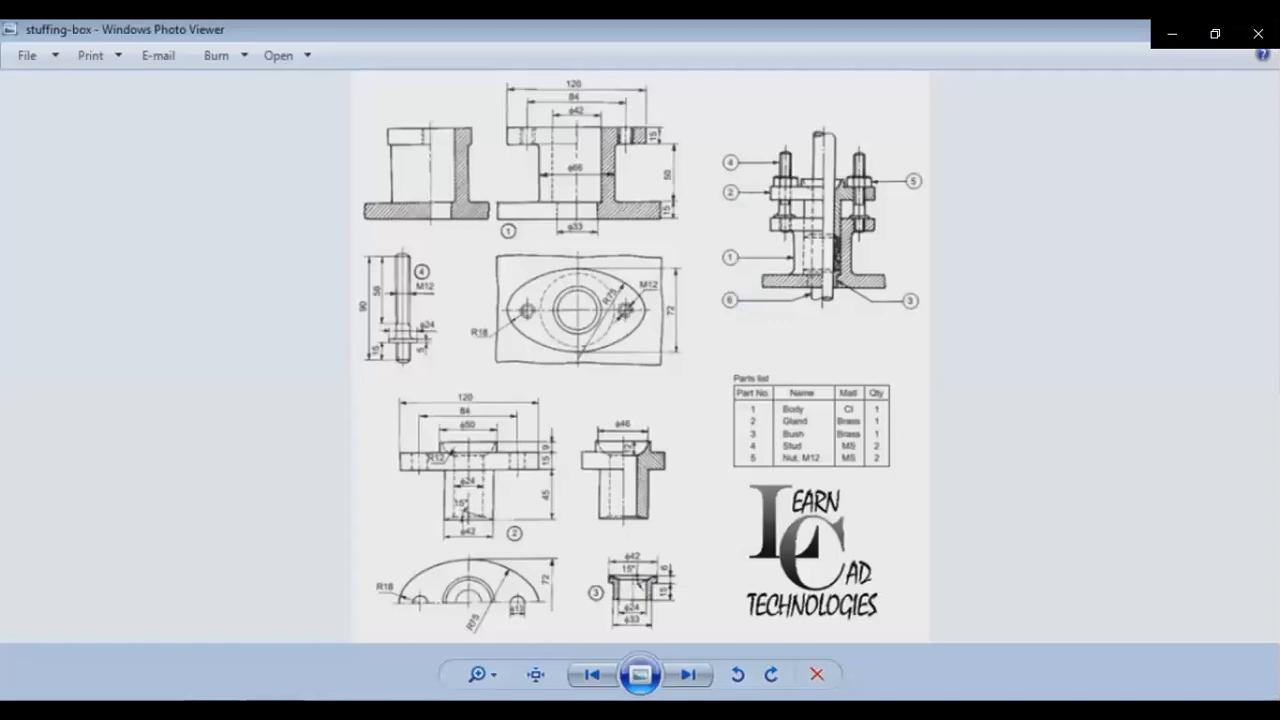
pyautogui.hotkey('alt', 'Tab')
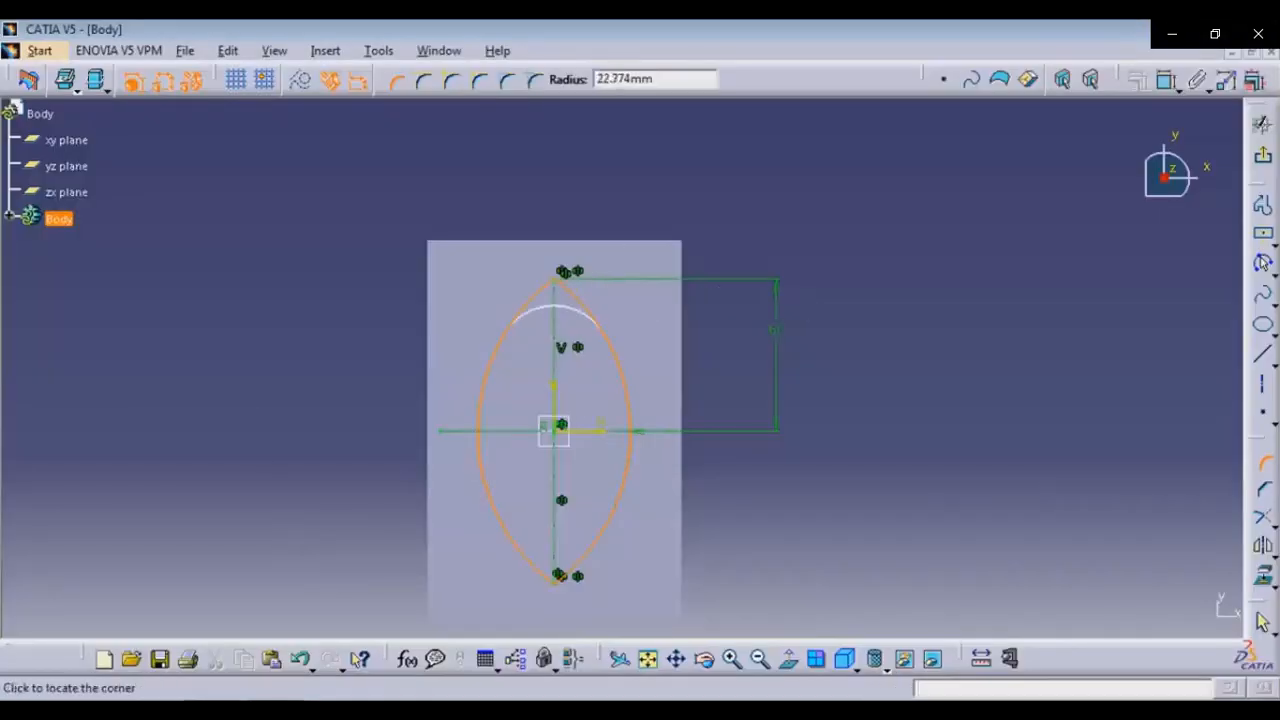
pyautogui.press('Tab')
pyautogui.write('8')
pyautogui.press('Return')
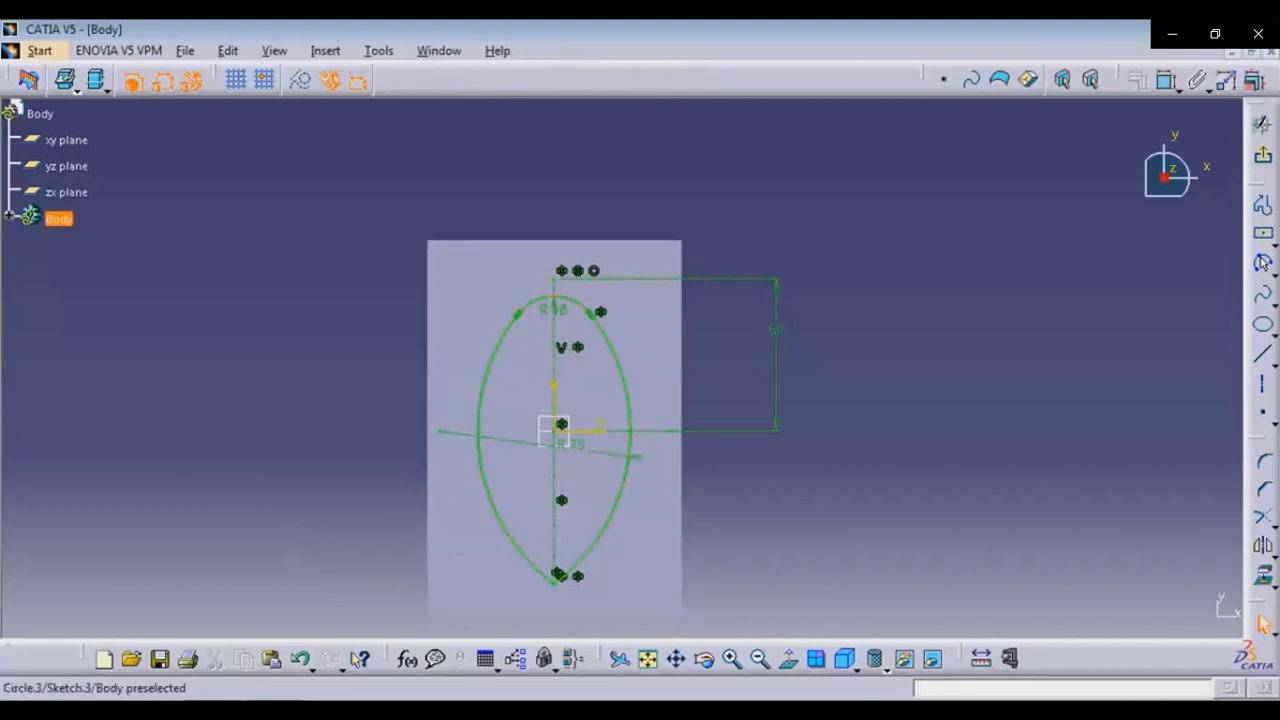
# Replace the construction line's length dimension with a 60 mm dimension from the horizontal axis to the top of the oval
pyautogui.click(776, 330)
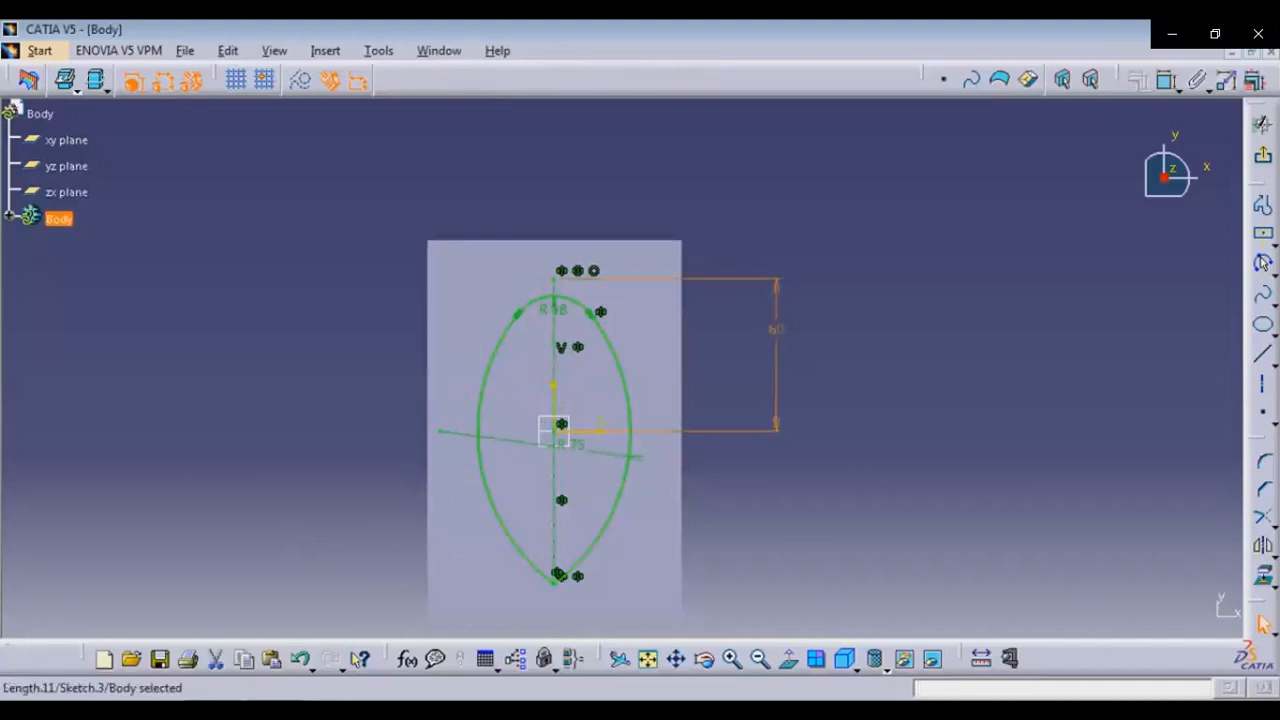
pyautogui.press('Delete')
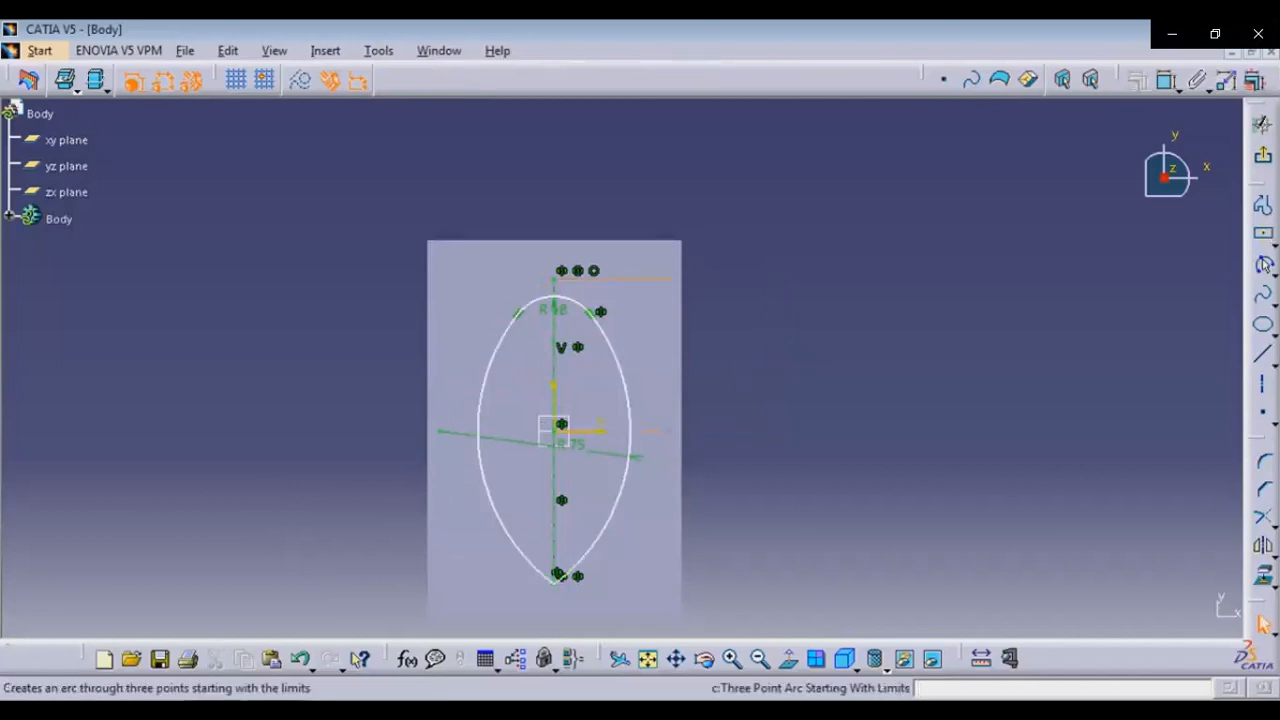
pyautogui.click(1166, 80)
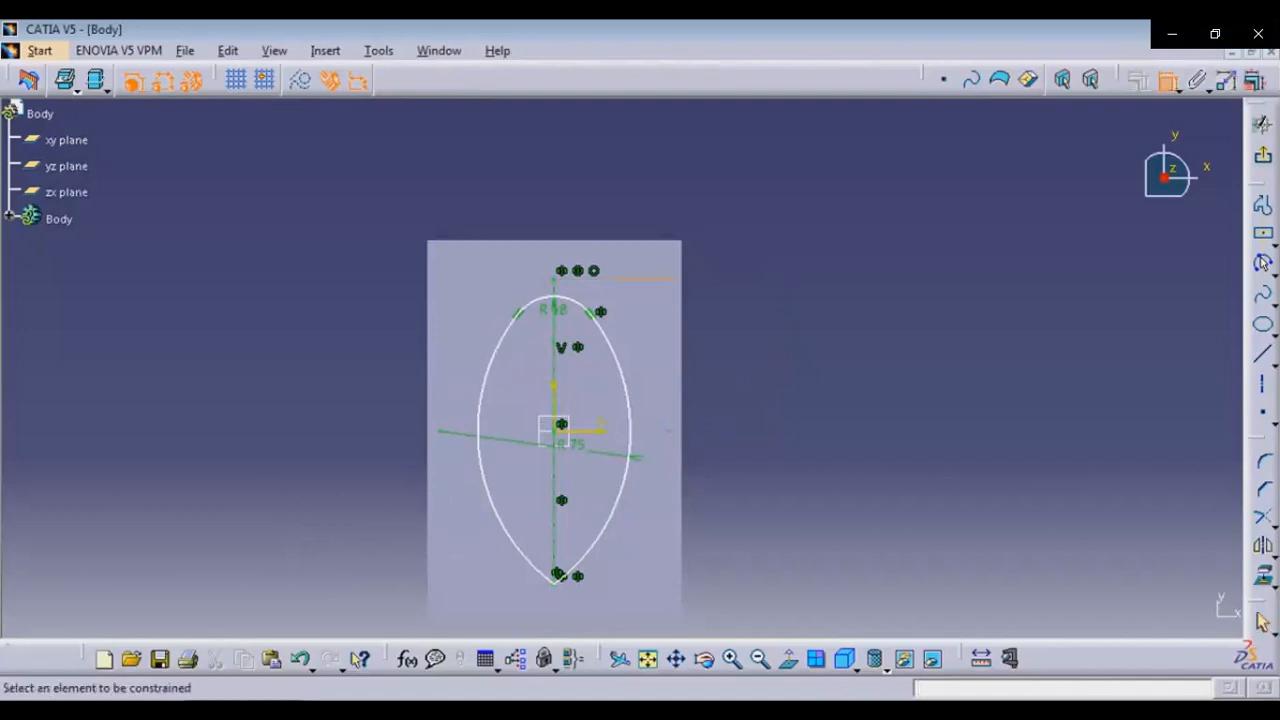
pyautogui.click(558, 298)
pyautogui.click(766, 340)
pyautogui.doubleClick(768, 340)
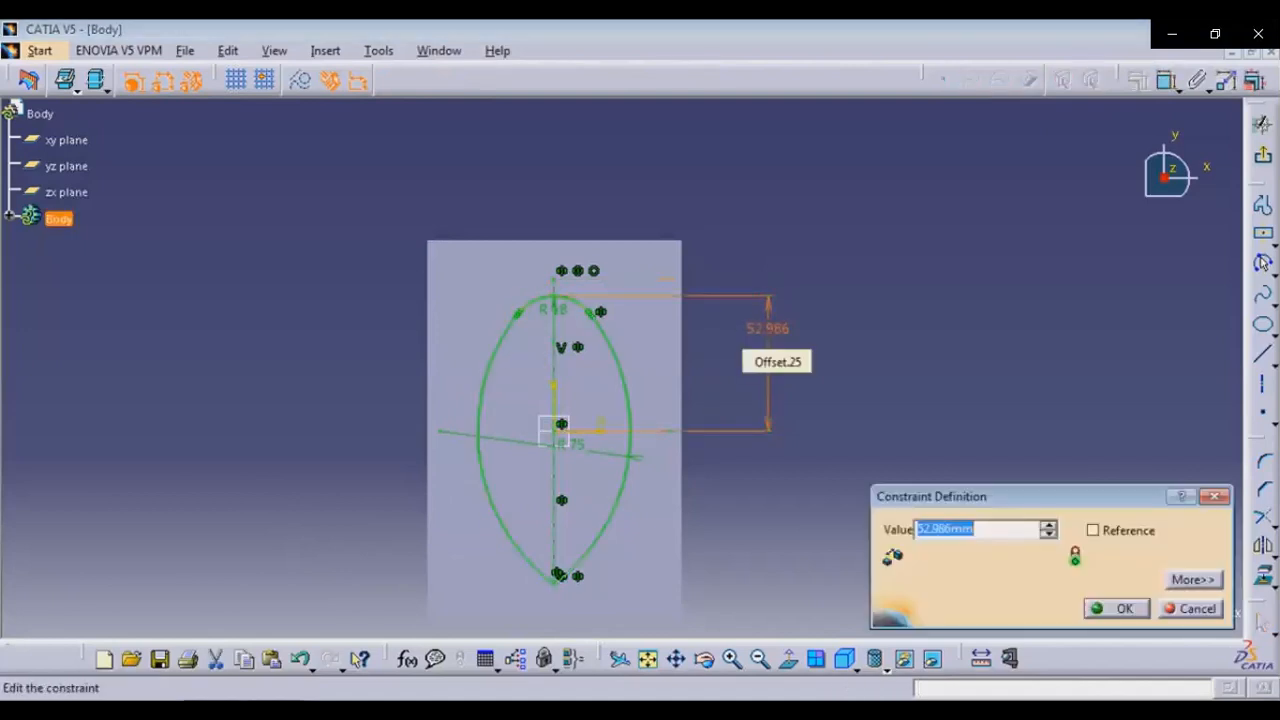
pyautogui.write('60')
pyautogui.press('Return')
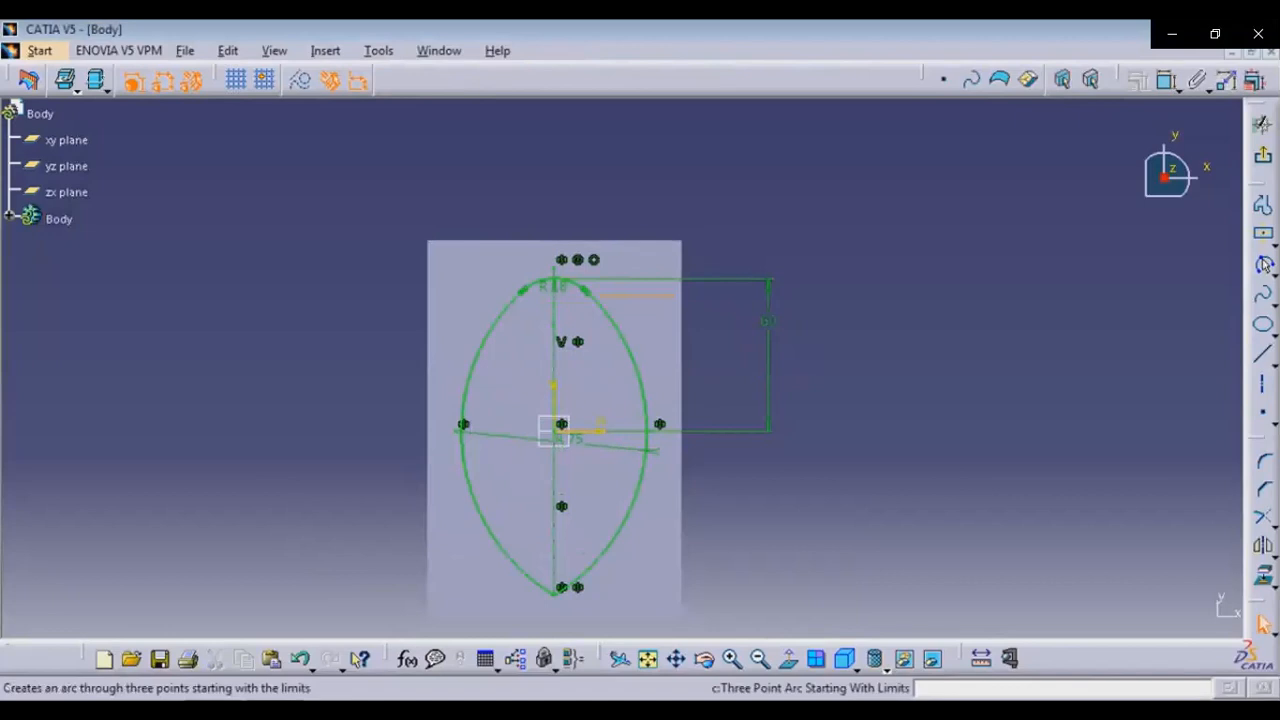
# Round the bottom junction of the two arcs with an 18 mm corner
pyautogui.click(1263, 462)
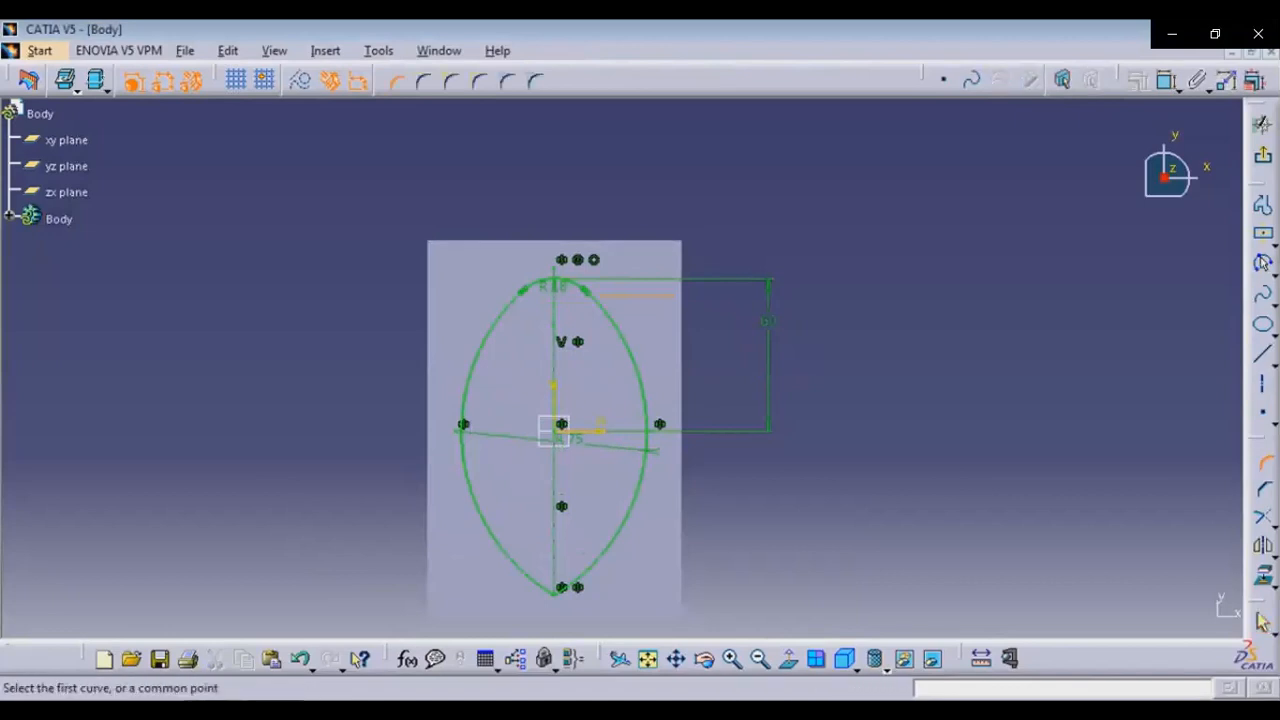
pyautogui.click(487, 523)
pyautogui.click(622, 525)
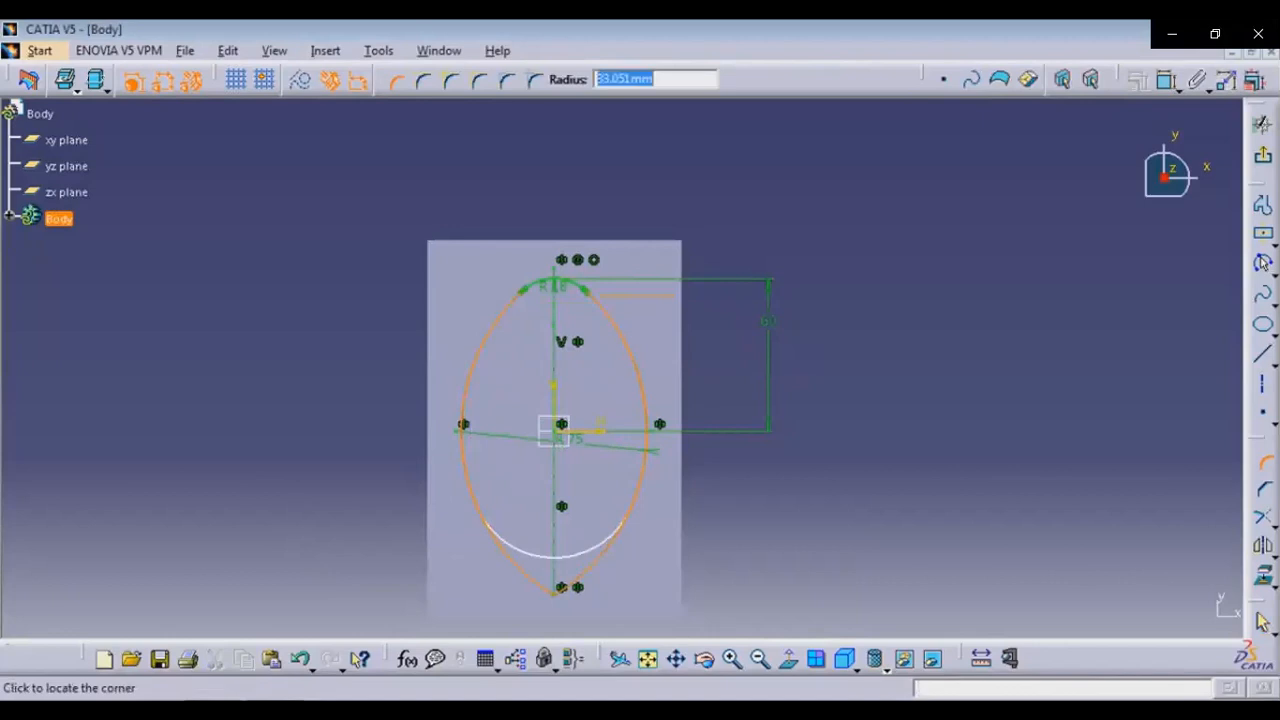
pyautogui.write('10')
pyautogui.press('Return')
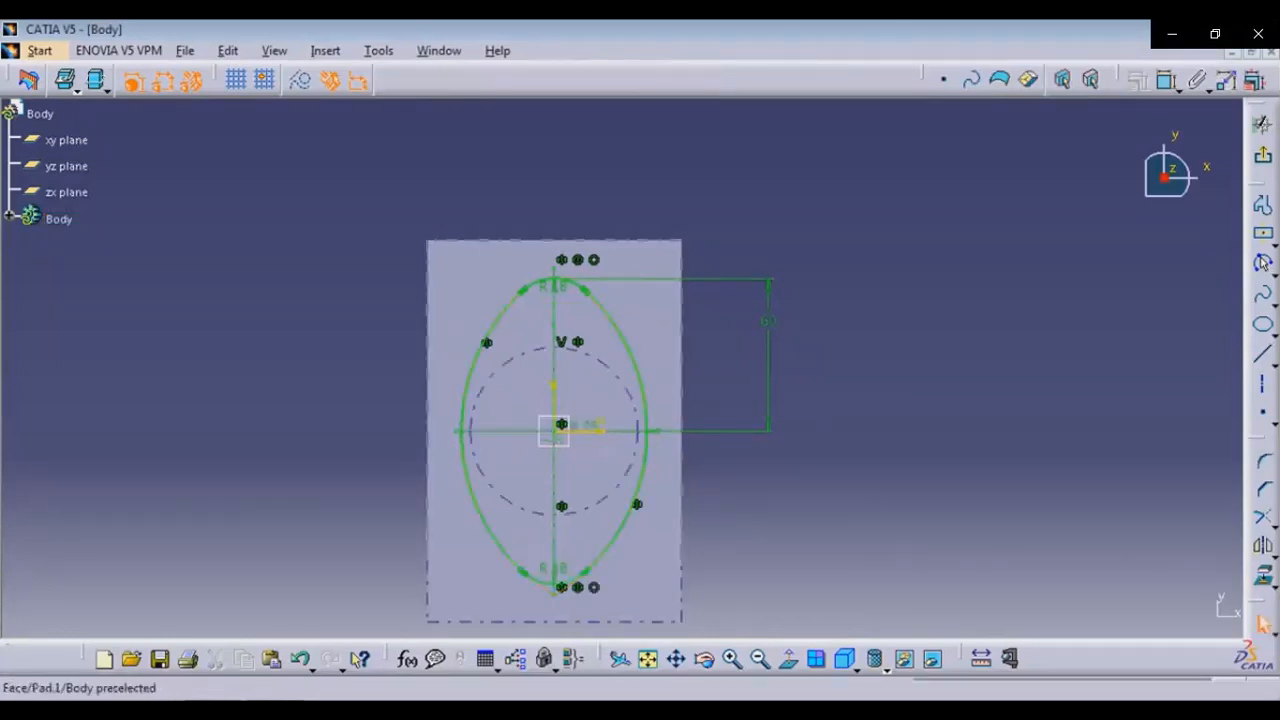
# Leave the sketcher and pad the oval profile 15 mm to form the top flange
pyautogui.click(1263, 155)
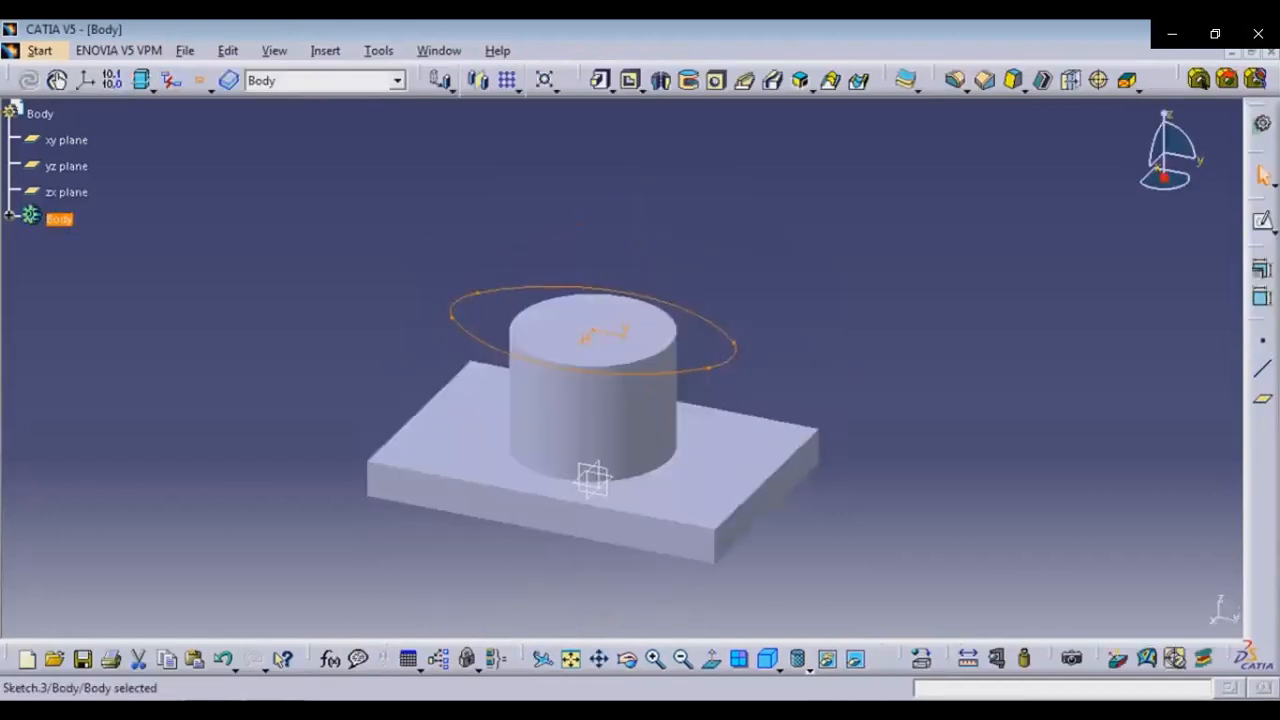
pyautogui.click(600, 80)
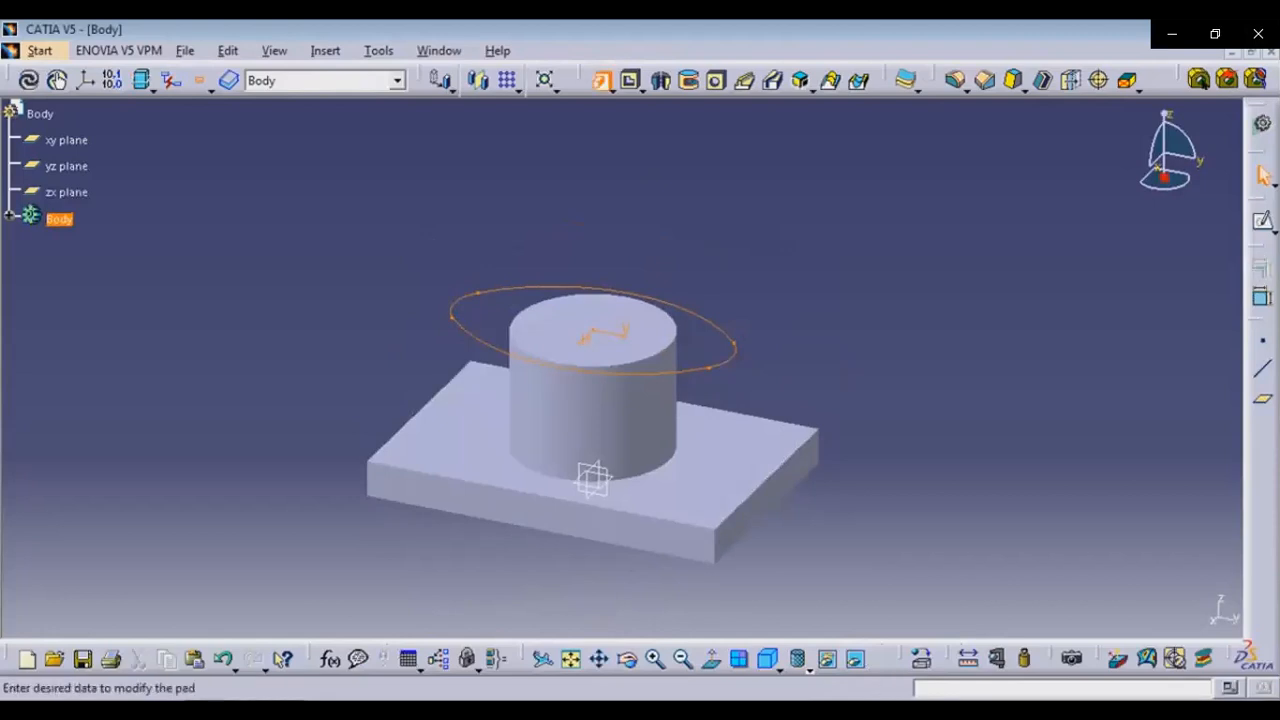
pyautogui.write('15')
pyautogui.press('Return')
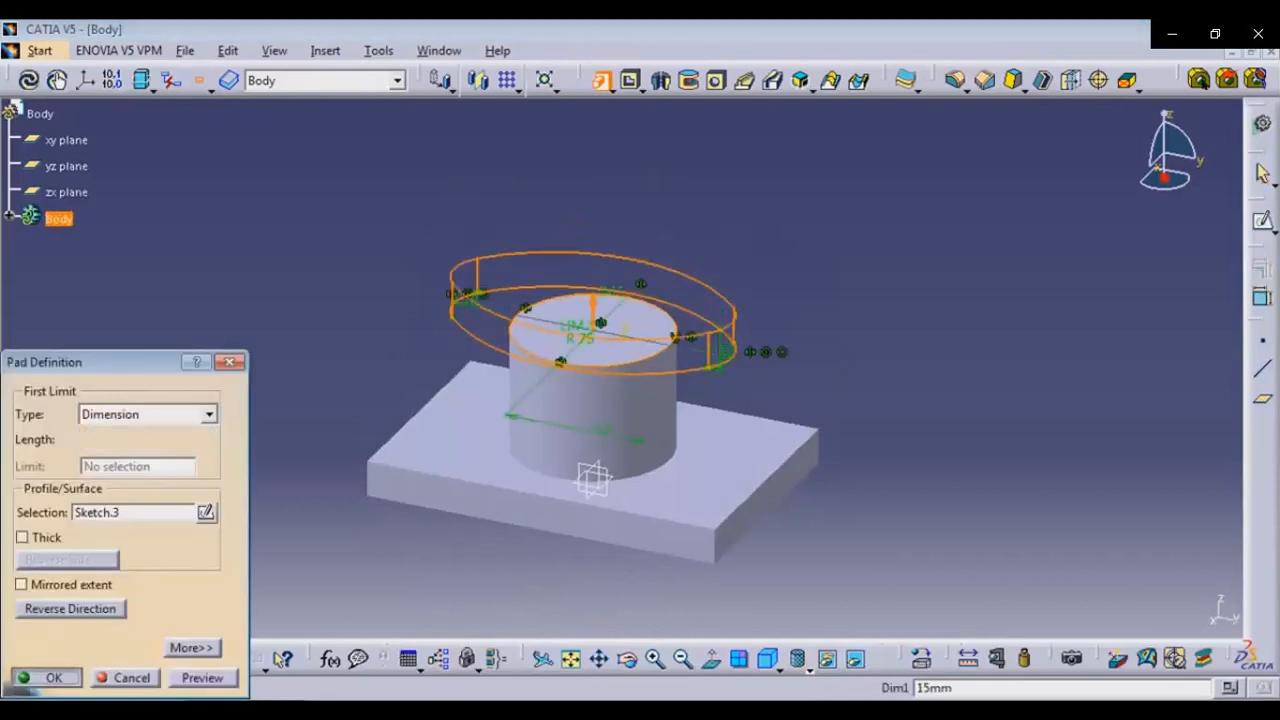
# Open a new sketch on the yz plane
pyautogui.click(592, 480)
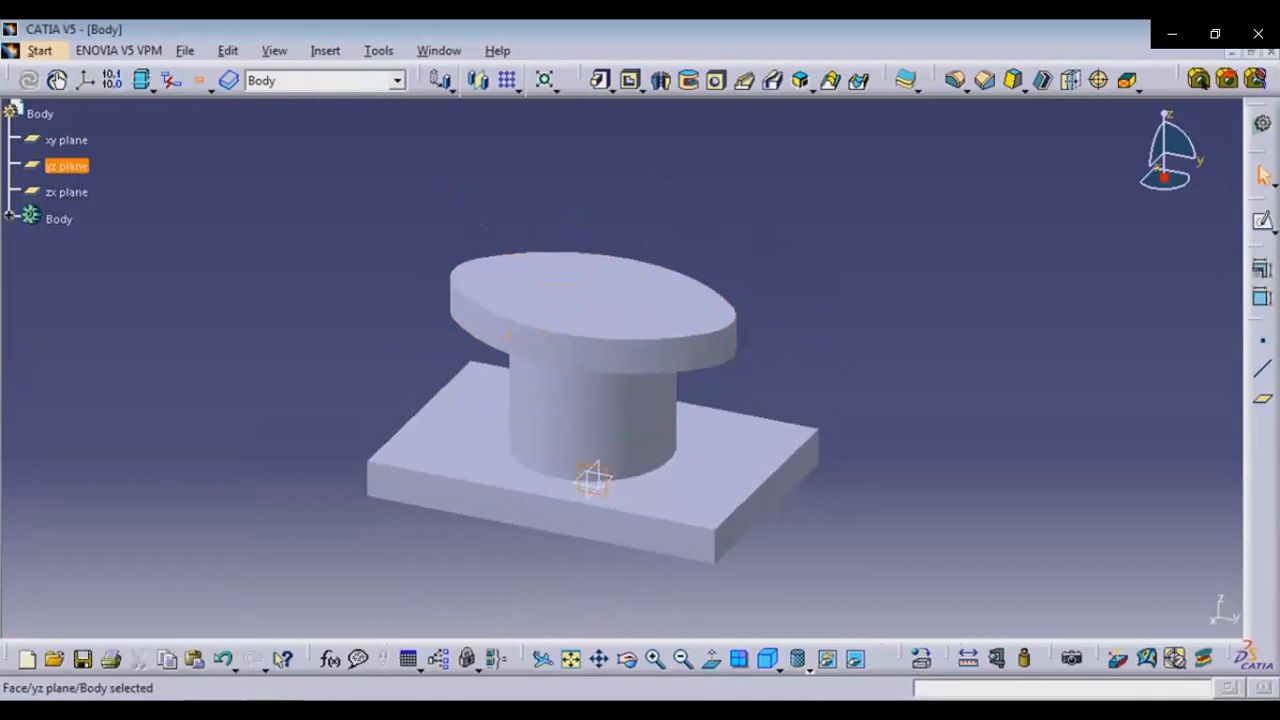
pyautogui.click(1262, 221)
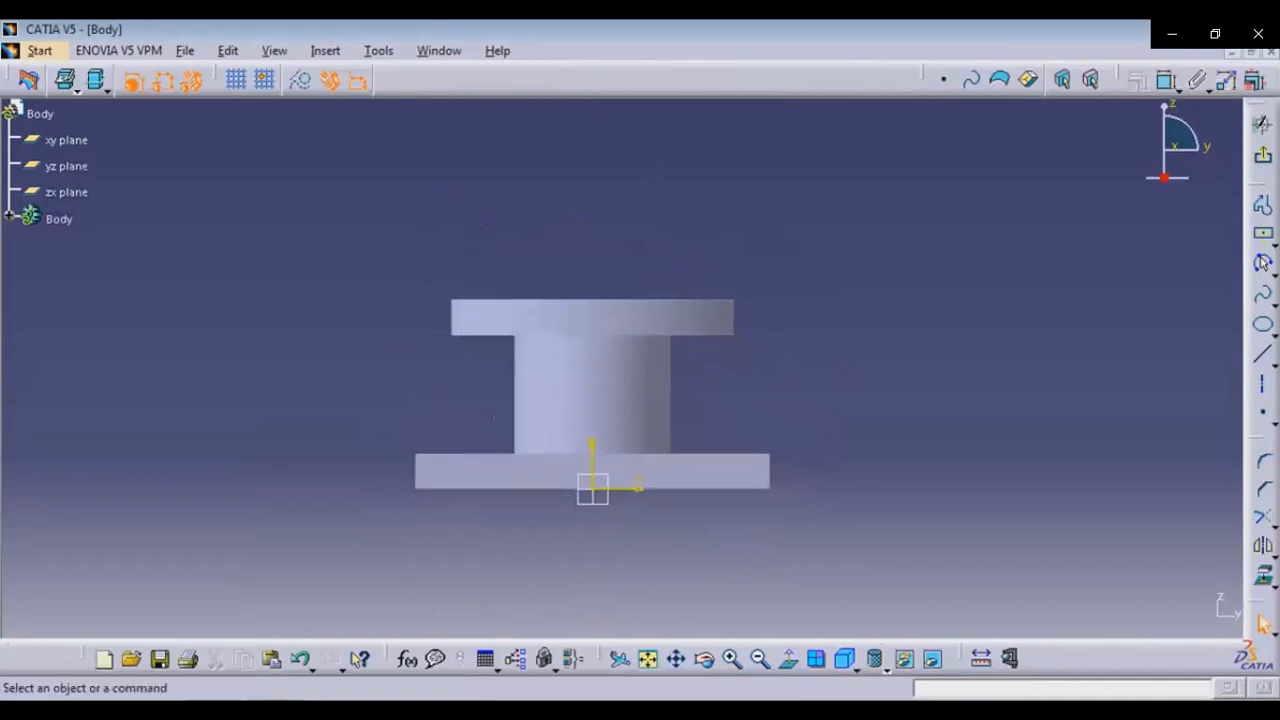
# Consult the stuffing-box reference drawing in the photo viewer
pyautogui.hotkey('alt', 'Tab')
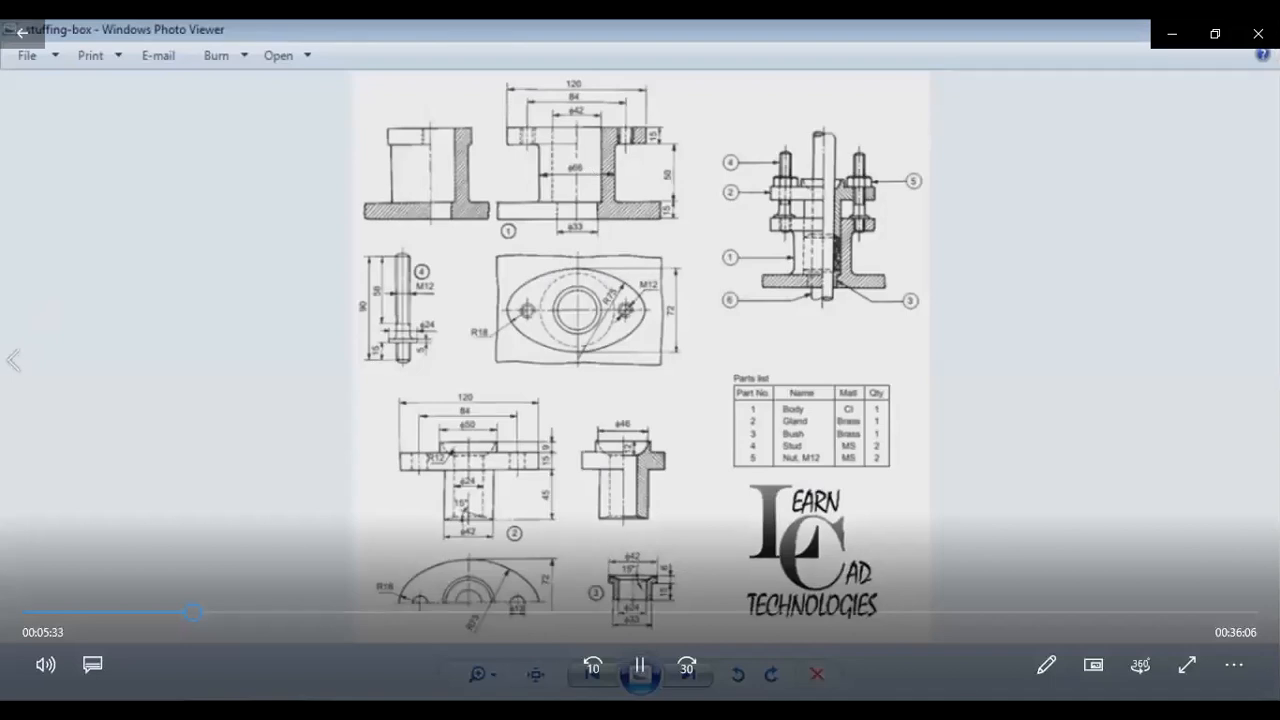
pyautogui.click(641, 667)
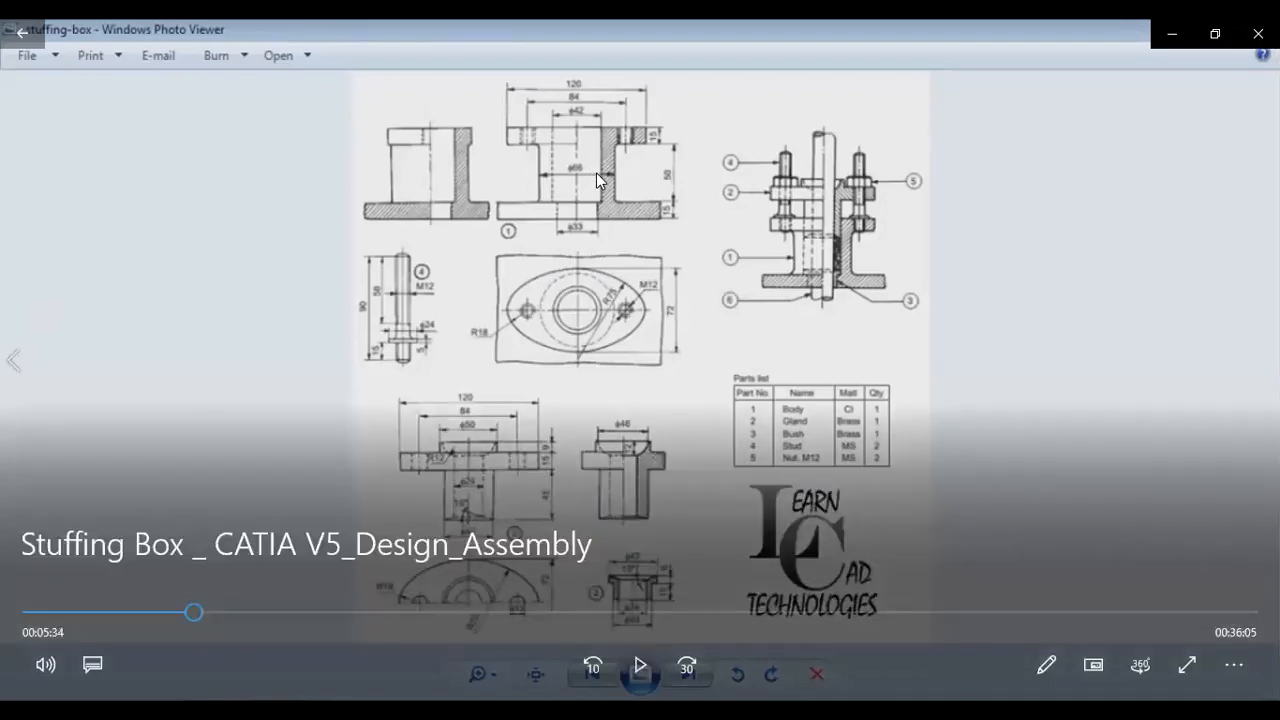
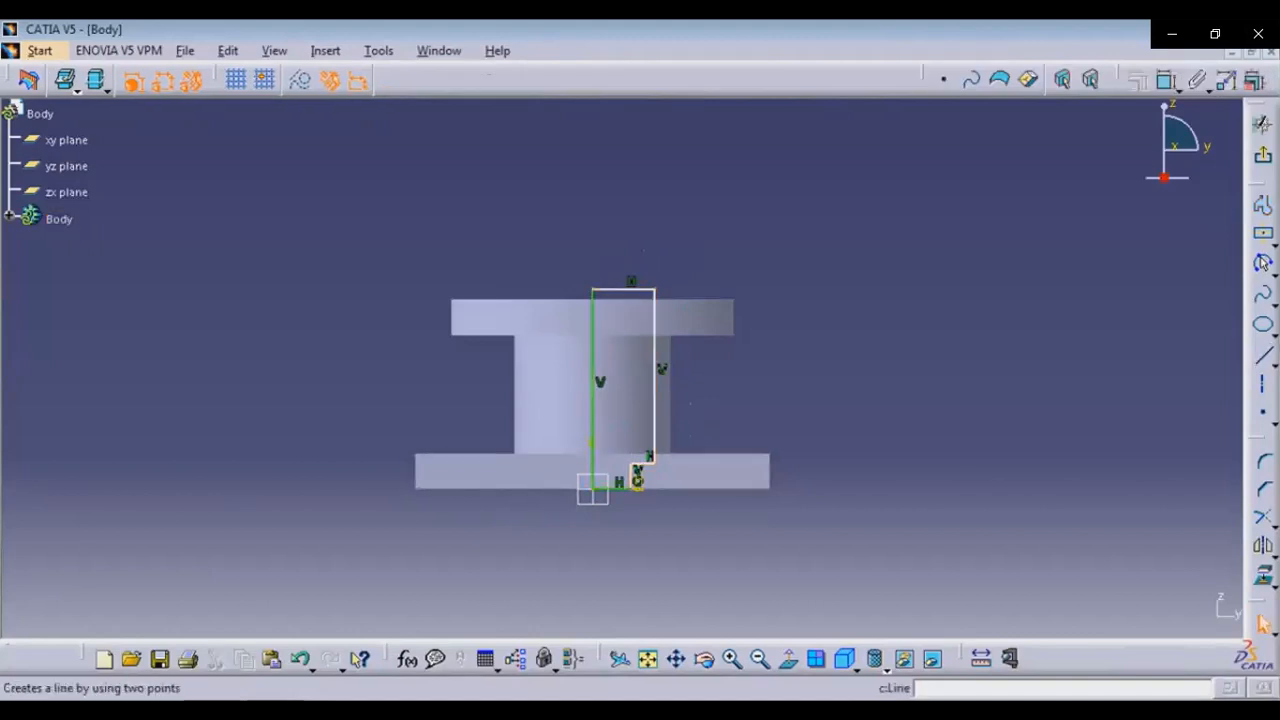
# Dimension the rectangular groove profile: its overall height, top width, right edge height and bottom offset from the axis
pyautogui.click(1263, 262)
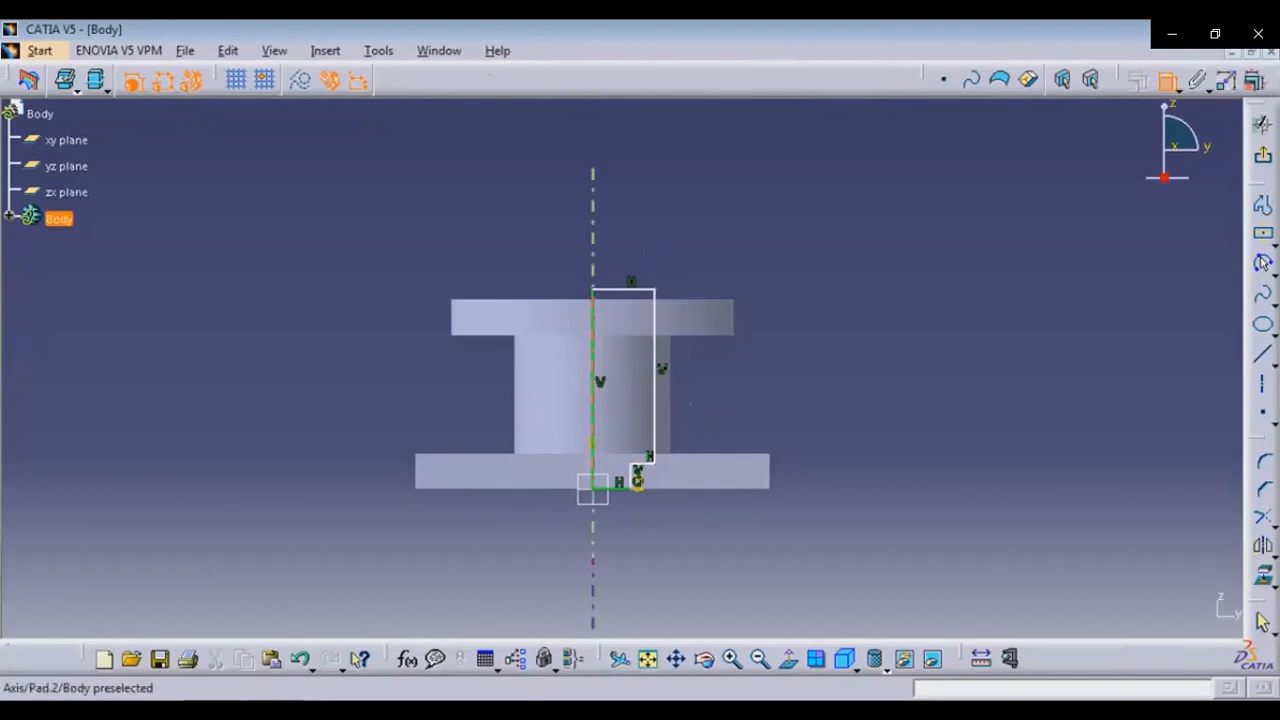
pyautogui.click(592, 420)
pyautogui.click(368, 409)
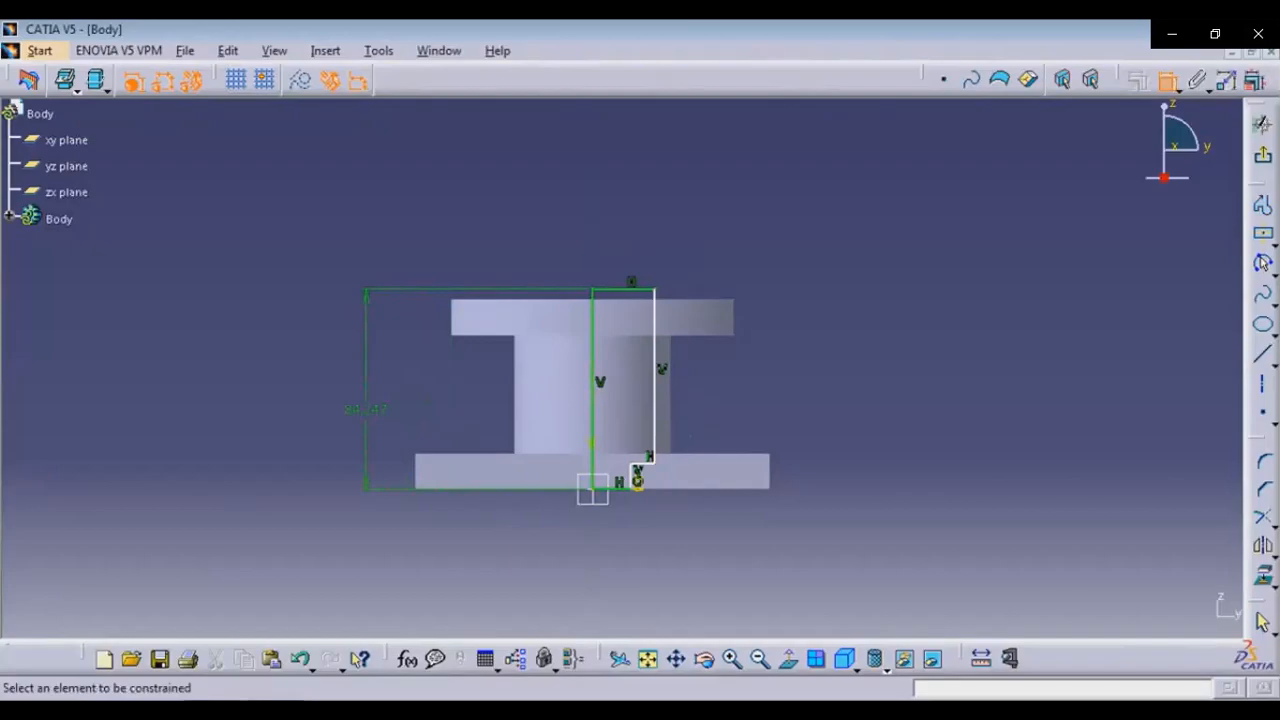
pyautogui.hotkey('alt', 'Tab')
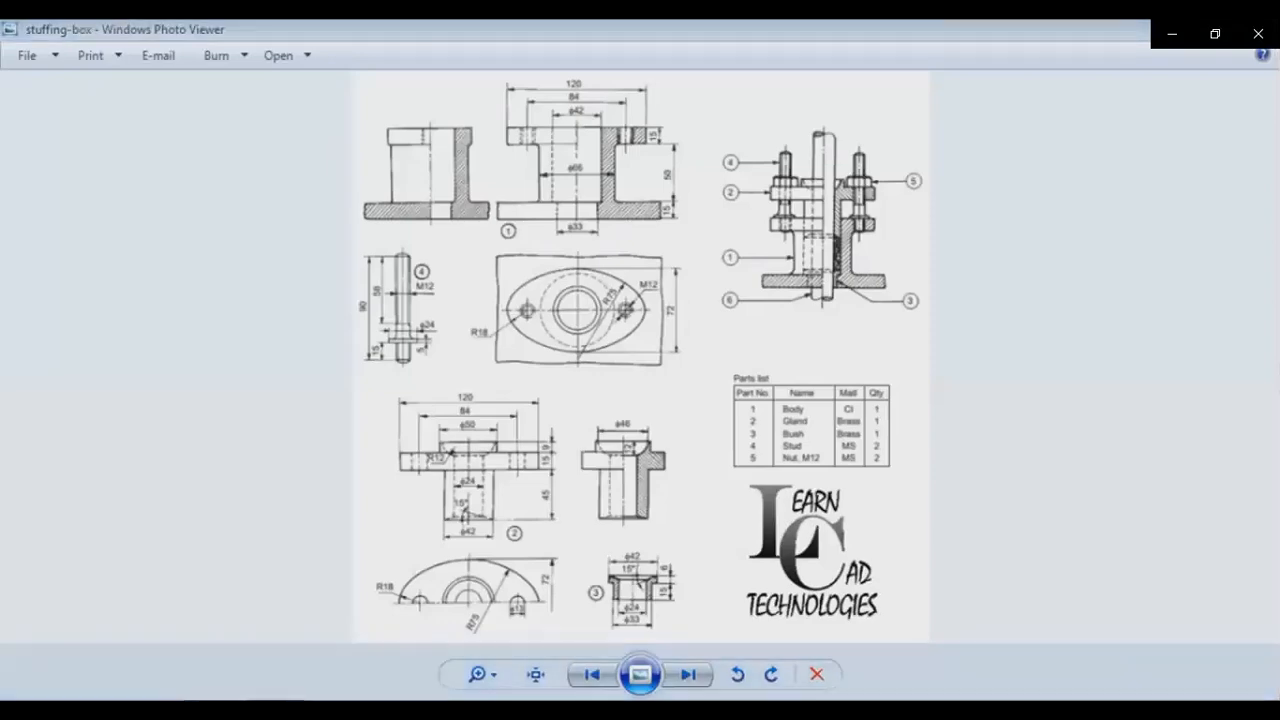
pyautogui.hotkey('alt', 'Tab')
pyautogui.click(592, 489)
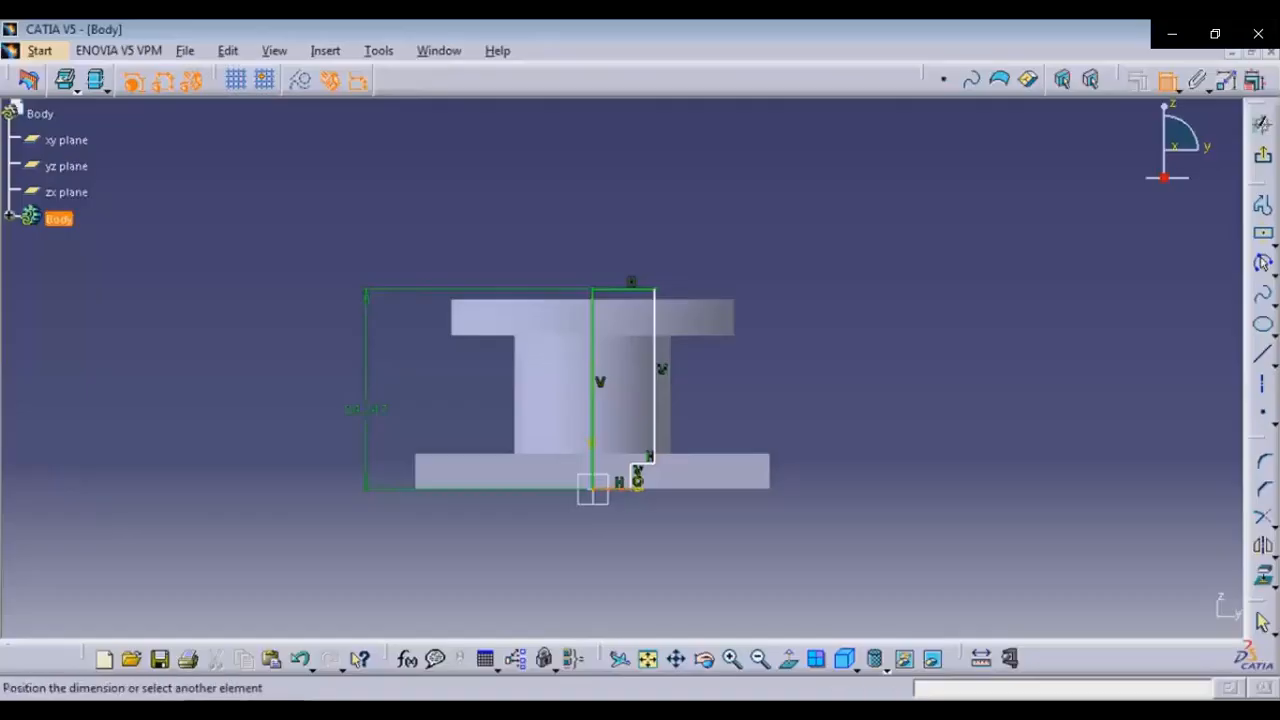
pyautogui.click(631, 289)
pyautogui.click(636, 245)
pyautogui.click(652, 455)
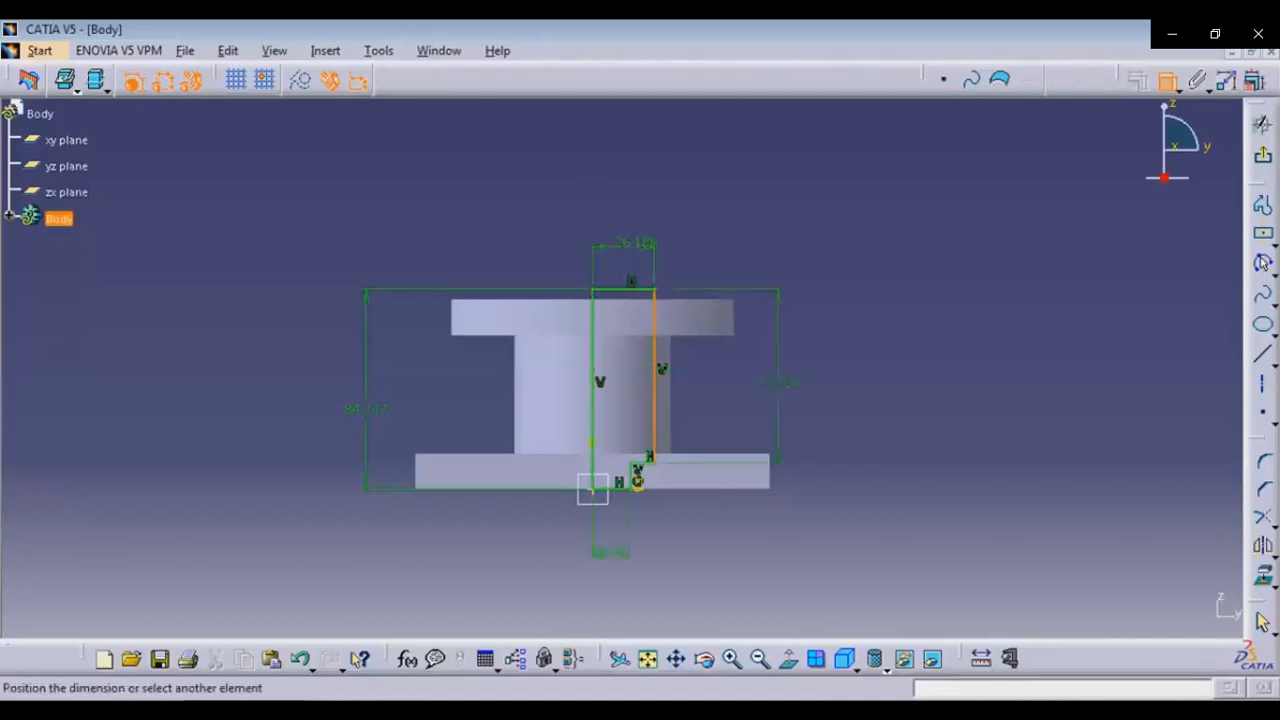
pyautogui.click(797, 378)
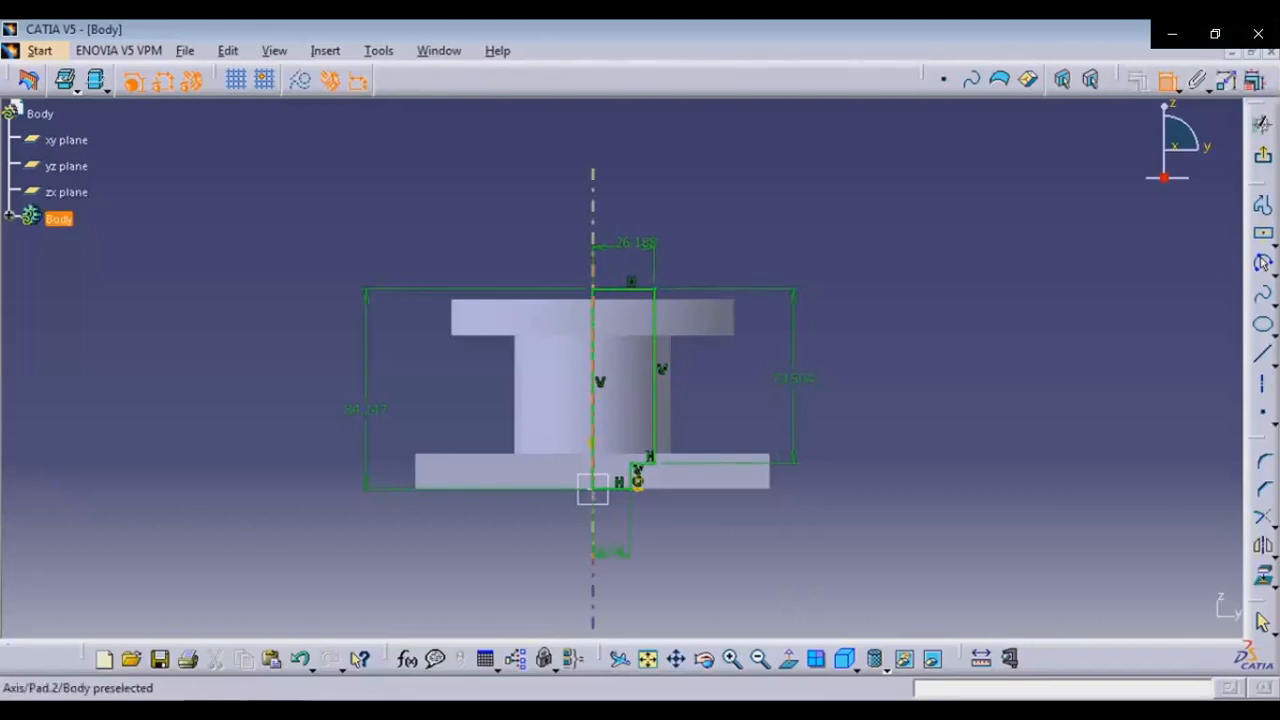
# Set the profile's overall height to 15+50+15 mm
pyautogui.doubleClick(592, 488)
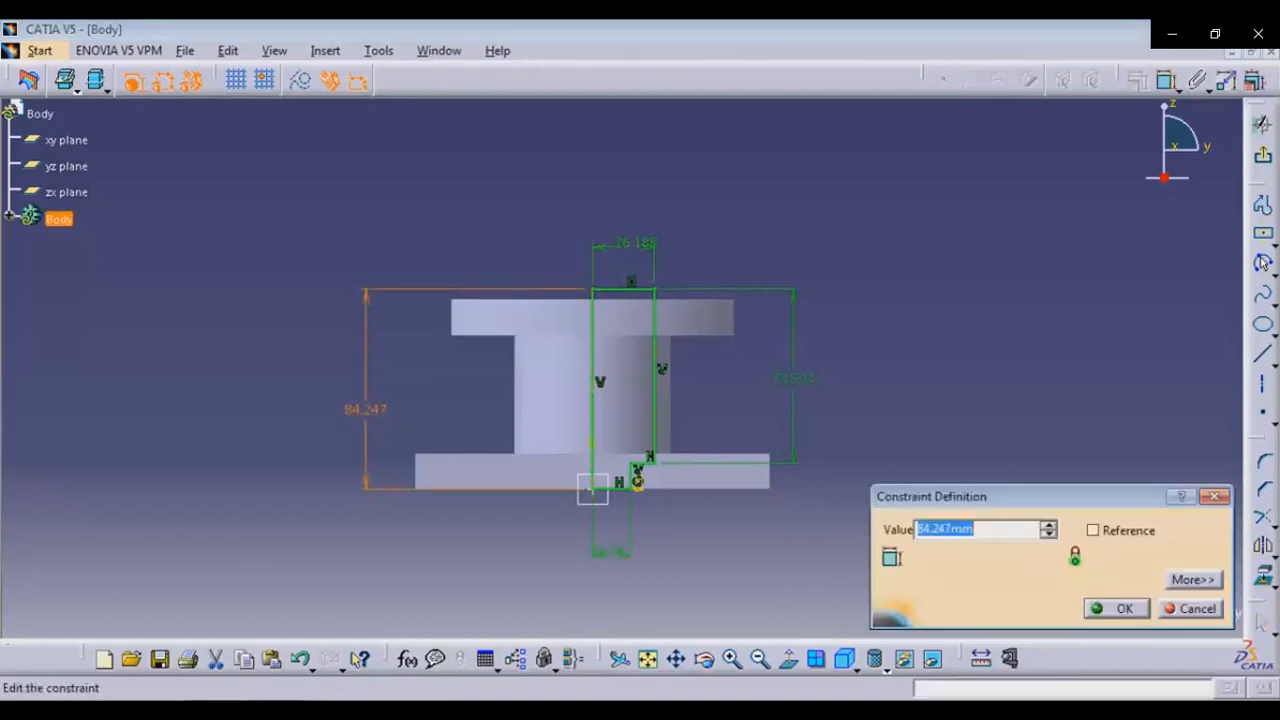
pyautogui.write('15+50+15')
pyautogui.press('Return')
pyautogui.press('Escape')
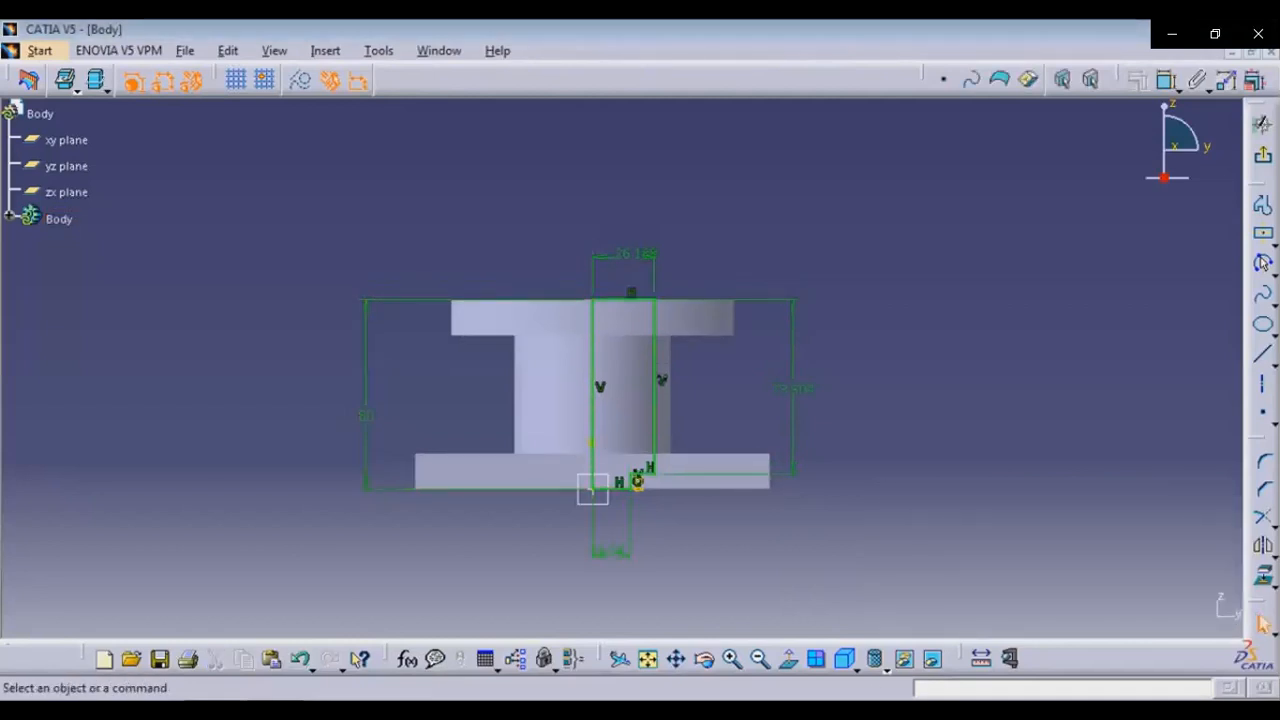
# Set the profile's bottom width from the axis to 33/2 mm and its top width to 42/2 mm
pyautogui.hotkey('alt', 'Tab')
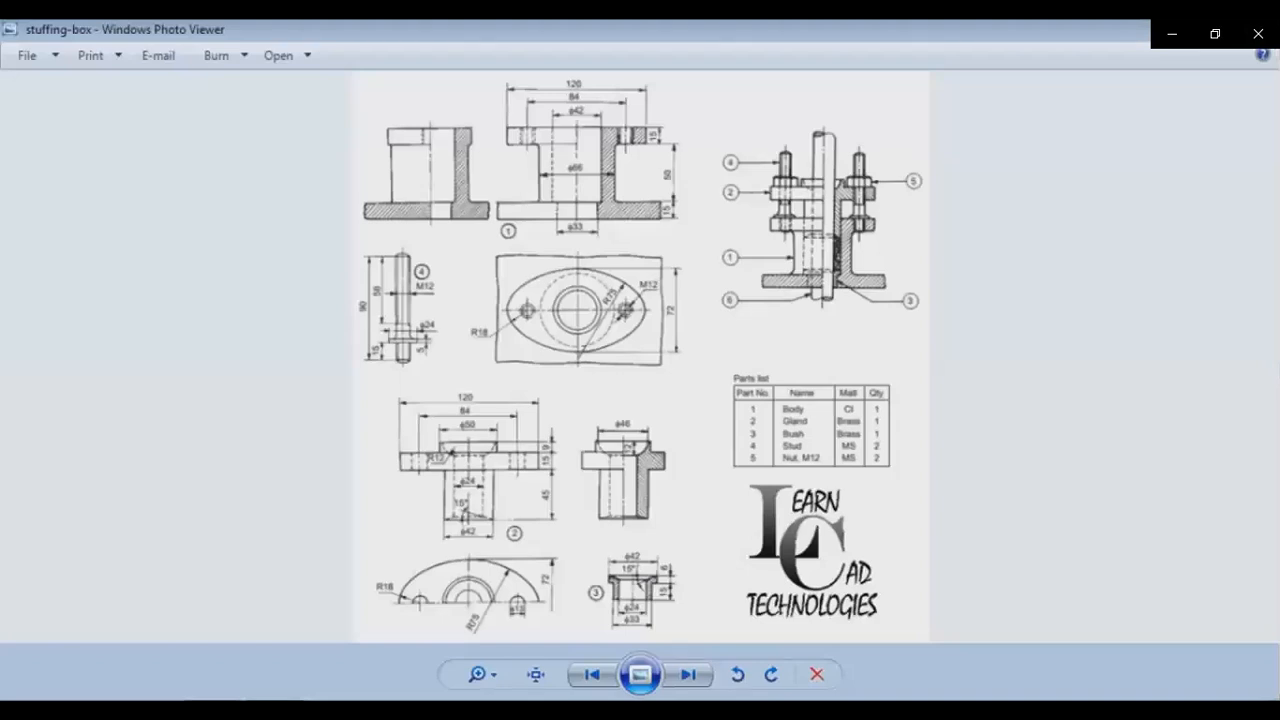
pyautogui.hotkey('alt', 'Tab')
pyautogui.doubleClick(609, 550)
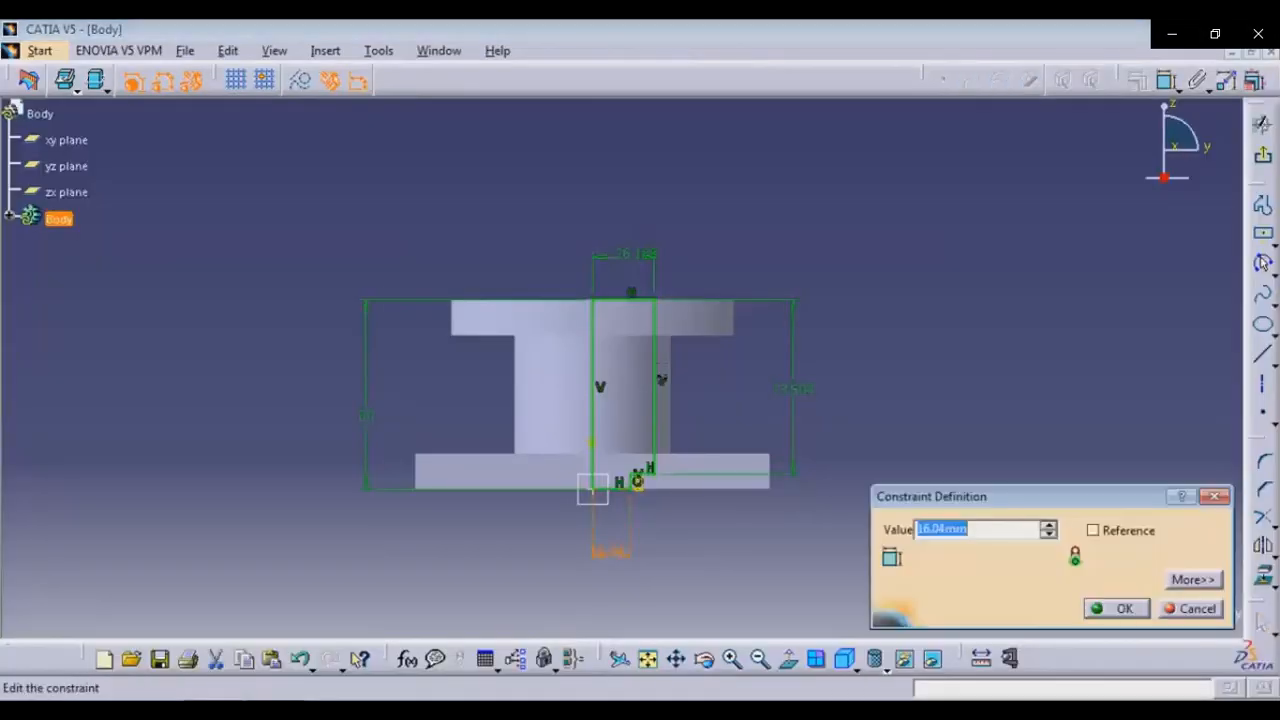
pyautogui.write('33/2')
pyautogui.press('Return')
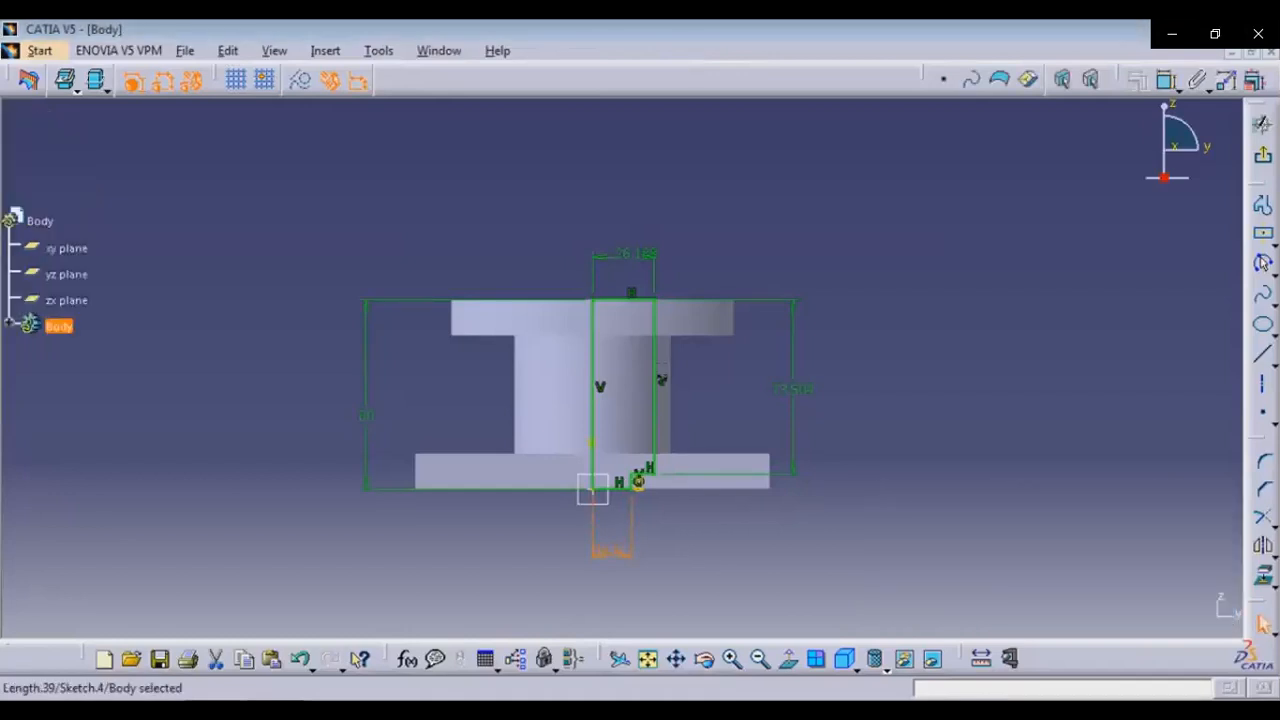
pyautogui.doubleClick(625, 254)
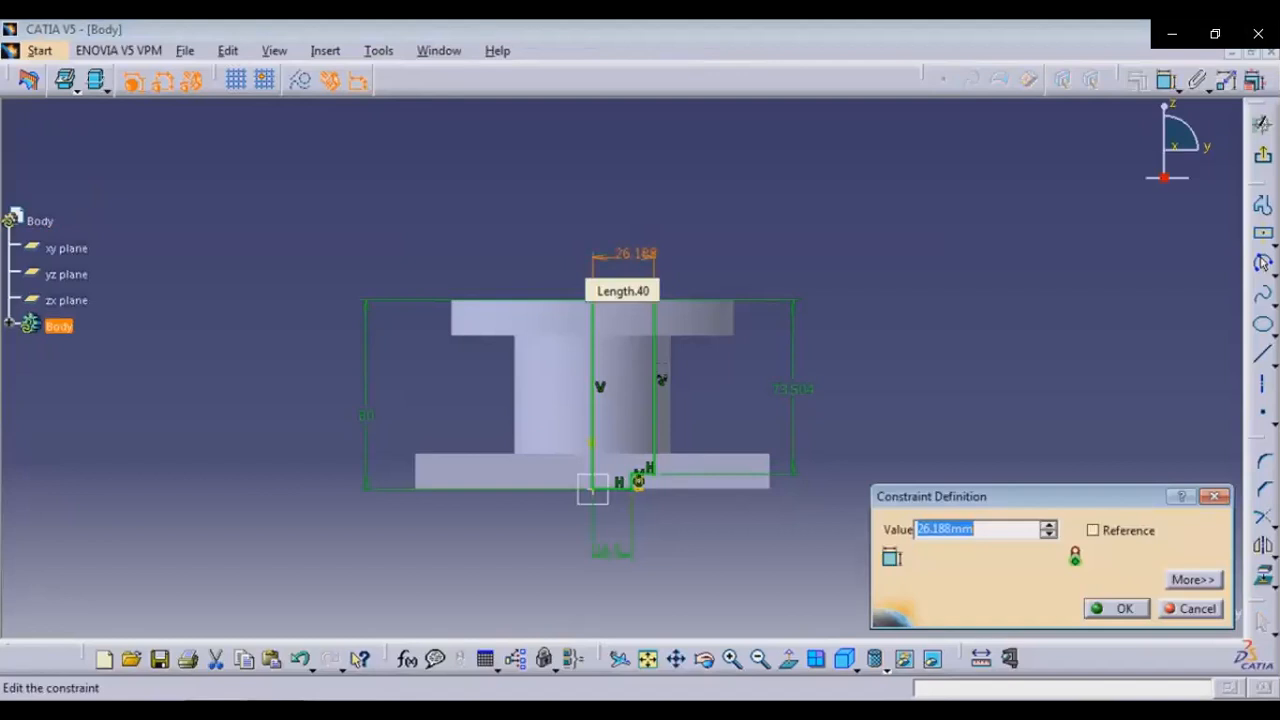
pyautogui.write('42/2')
pyautogui.press('Return')
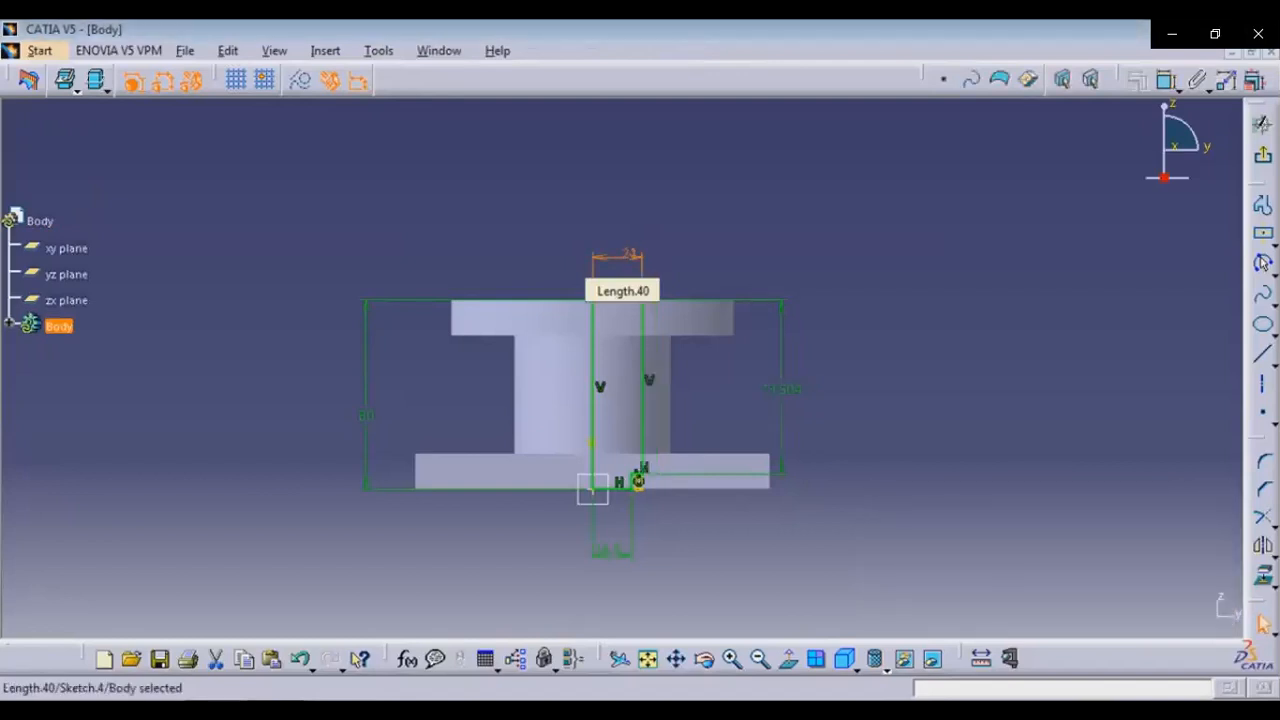
pyautogui.press('Escape')
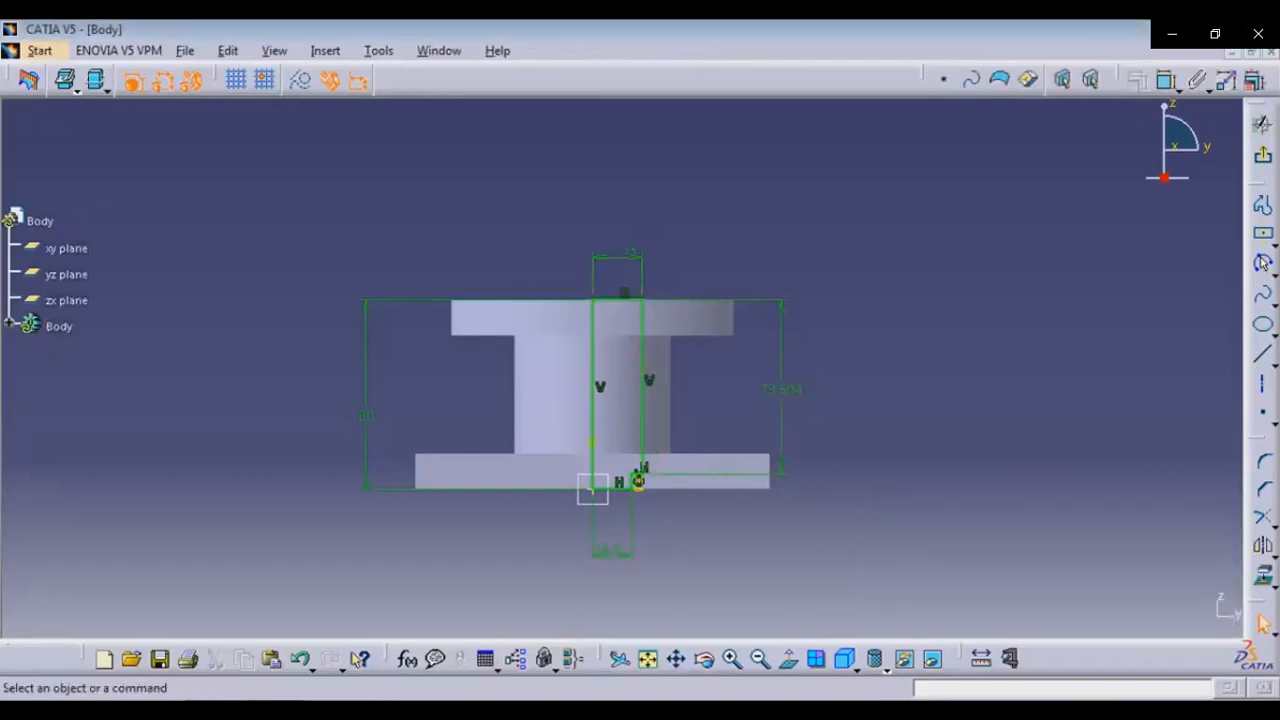
# Set the height of the profile's right edge to 65 mm
pyautogui.hotkey('alt', 'Tab')
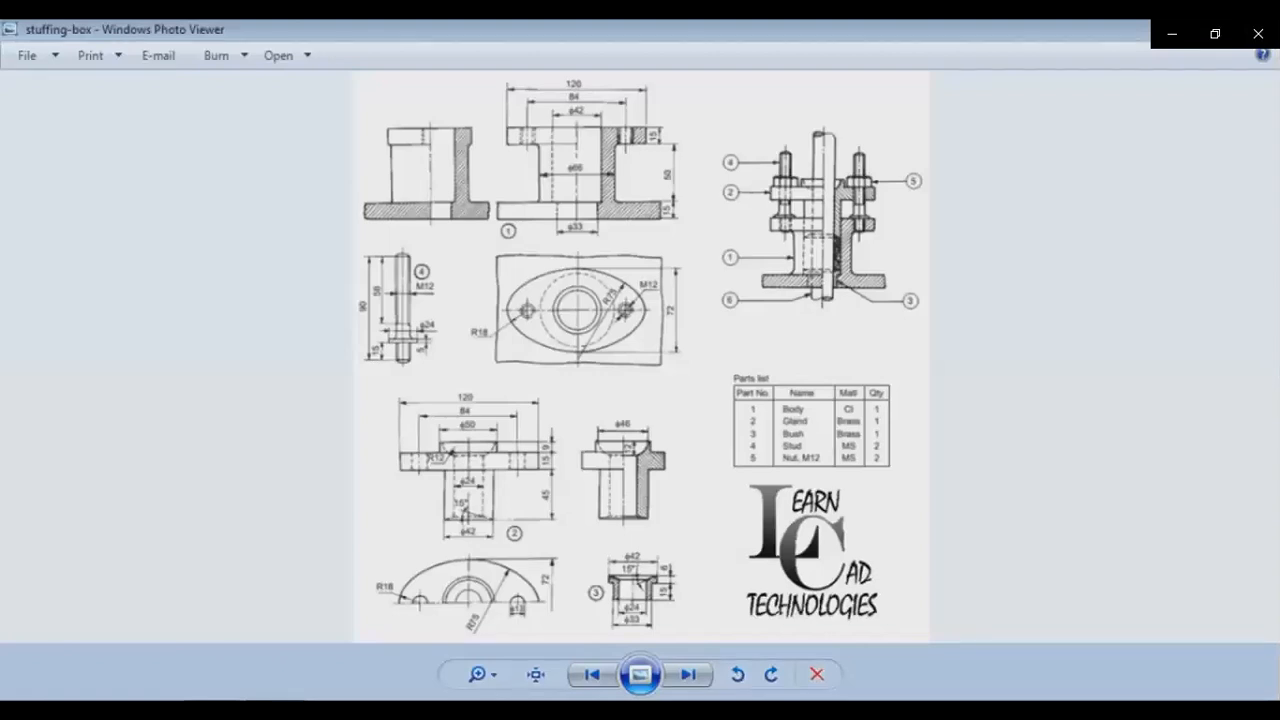
pyautogui.hotkey('alt', 'Tab')
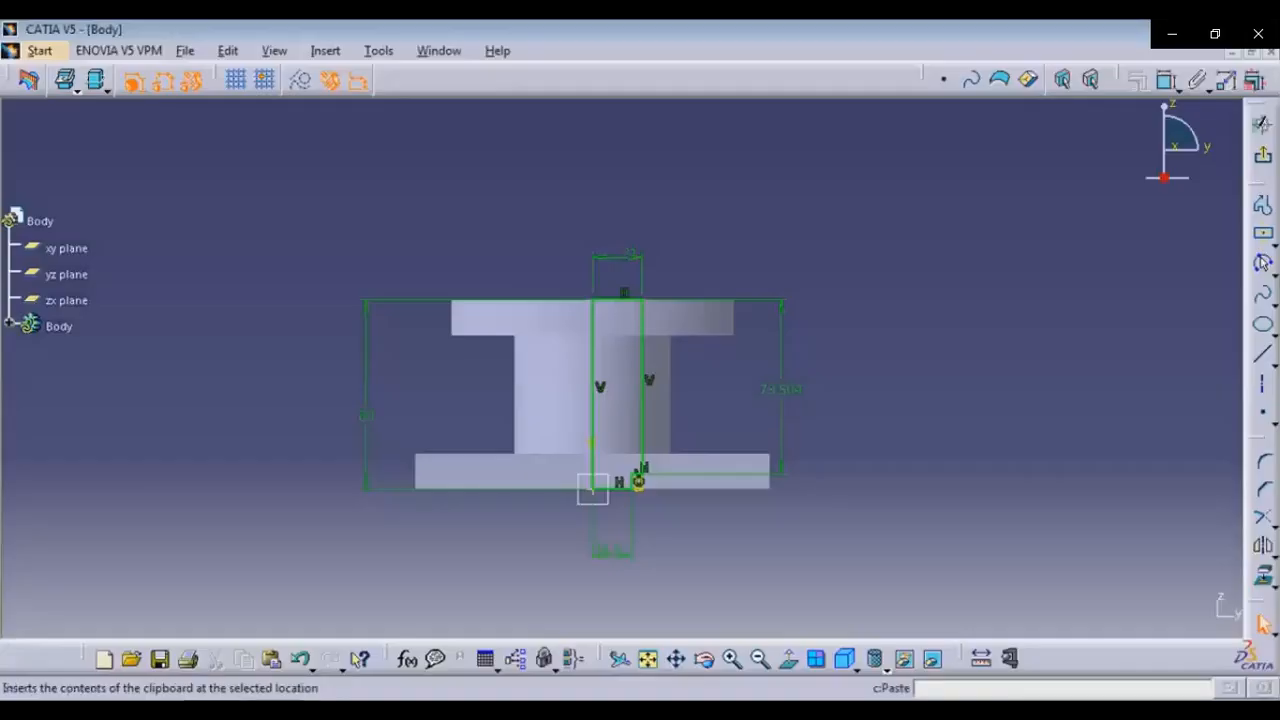
pyautogui.doubleClick(781, 389)
pyautogui.write('65')
pyautogui.press('Return')
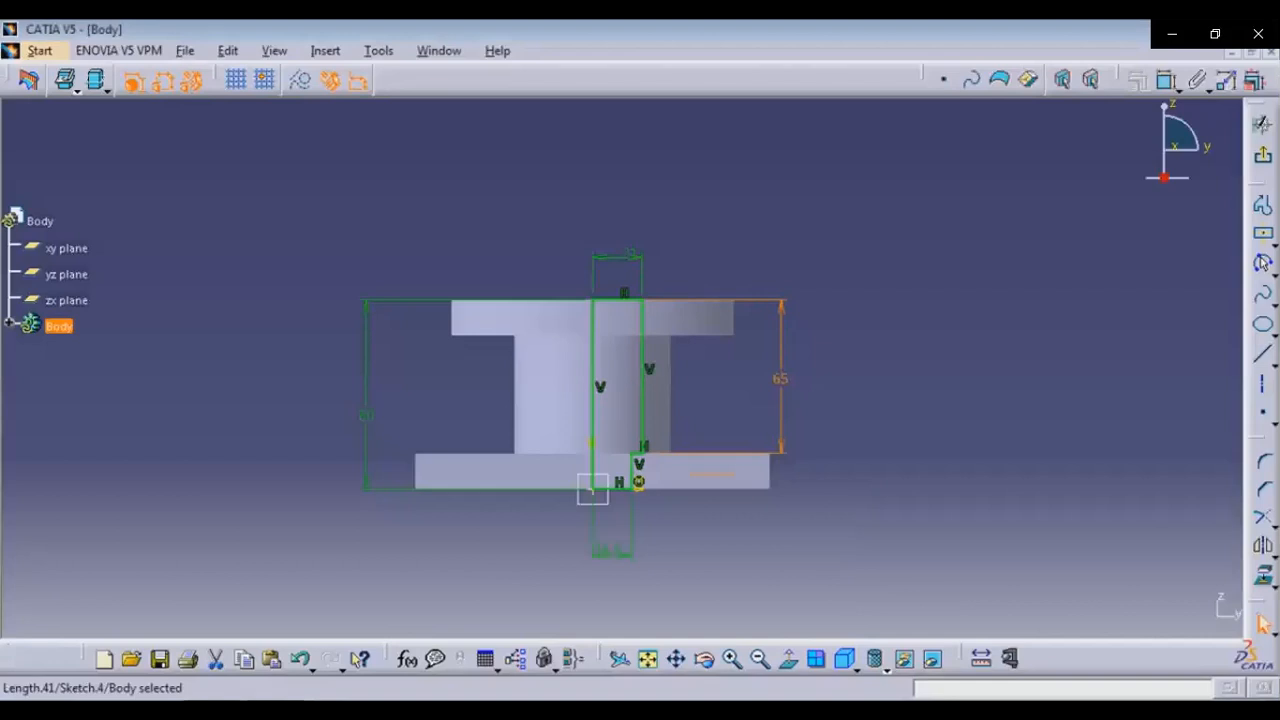
# Leave the sketcher and groove the profile 360 degrees around the vertical axis to bore the body
pyautogui.click(1263, 155)
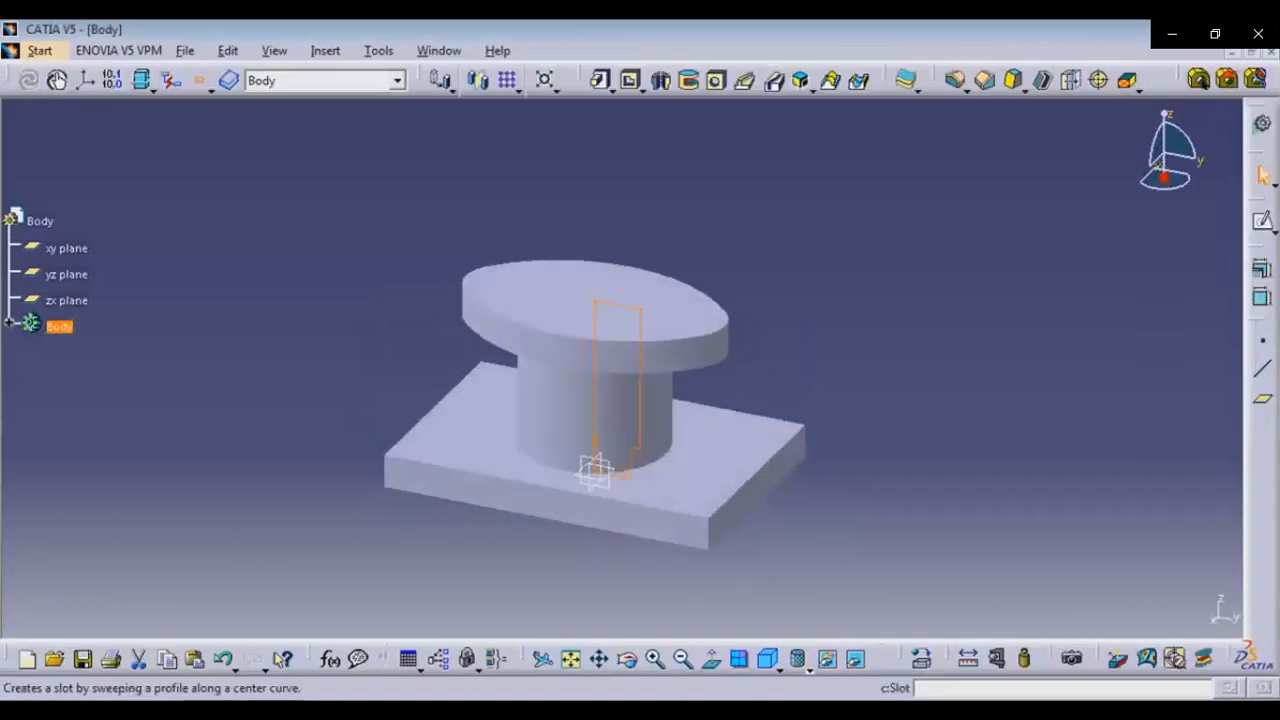
pyautogui.click(688, 80)
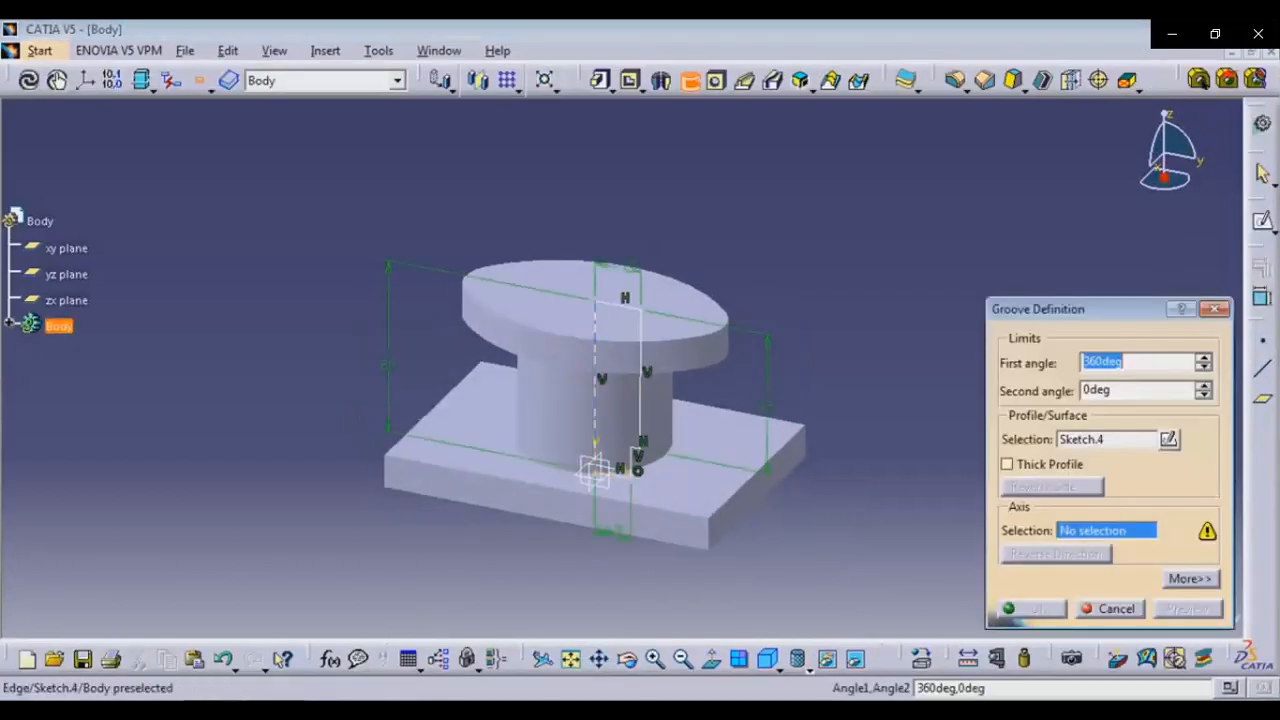
pyautogui.click(595, 350)
pyautogui.click(1034, 609)
pyautogui.click(930, 510)
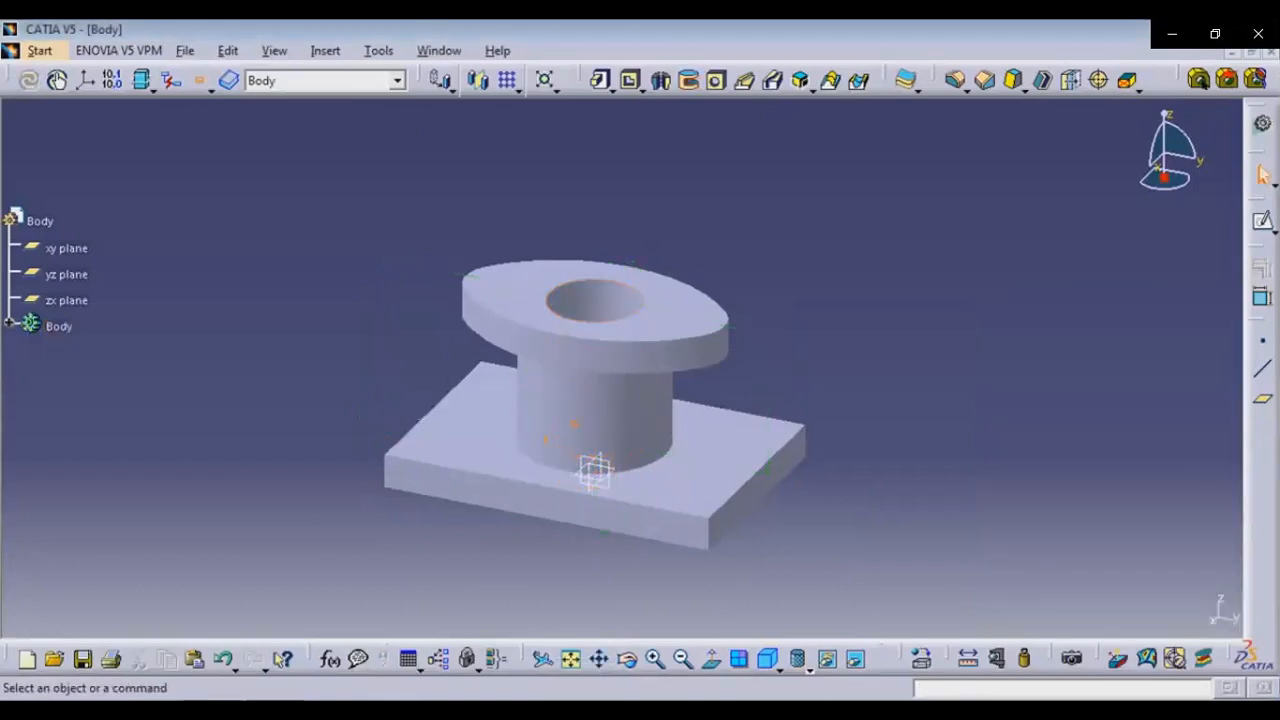
# Open a sketch on the top flange face and draw a circle about 14 mm in diameter above the bore
pyautogui.click(520, 300)
pyautogui.click(1262, 222)
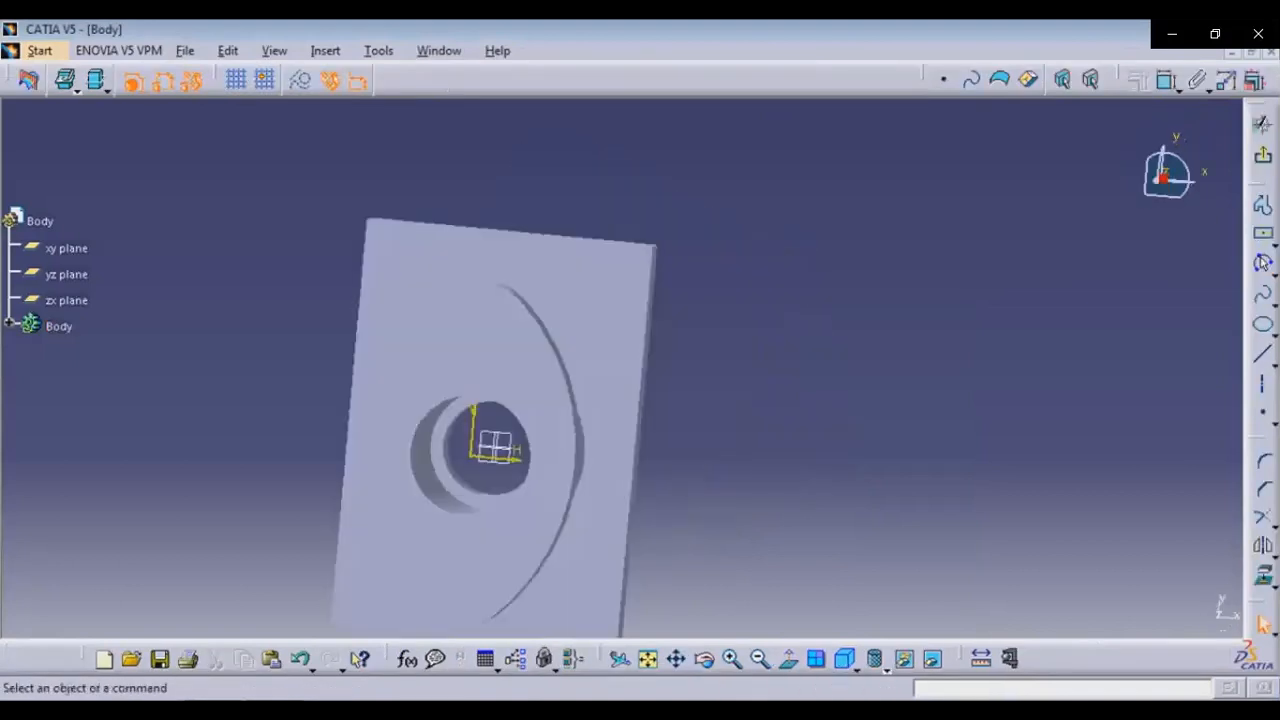
pyautogui.moveTo(551, 374); pyautogui.dragTo(622, 368, button='middle')
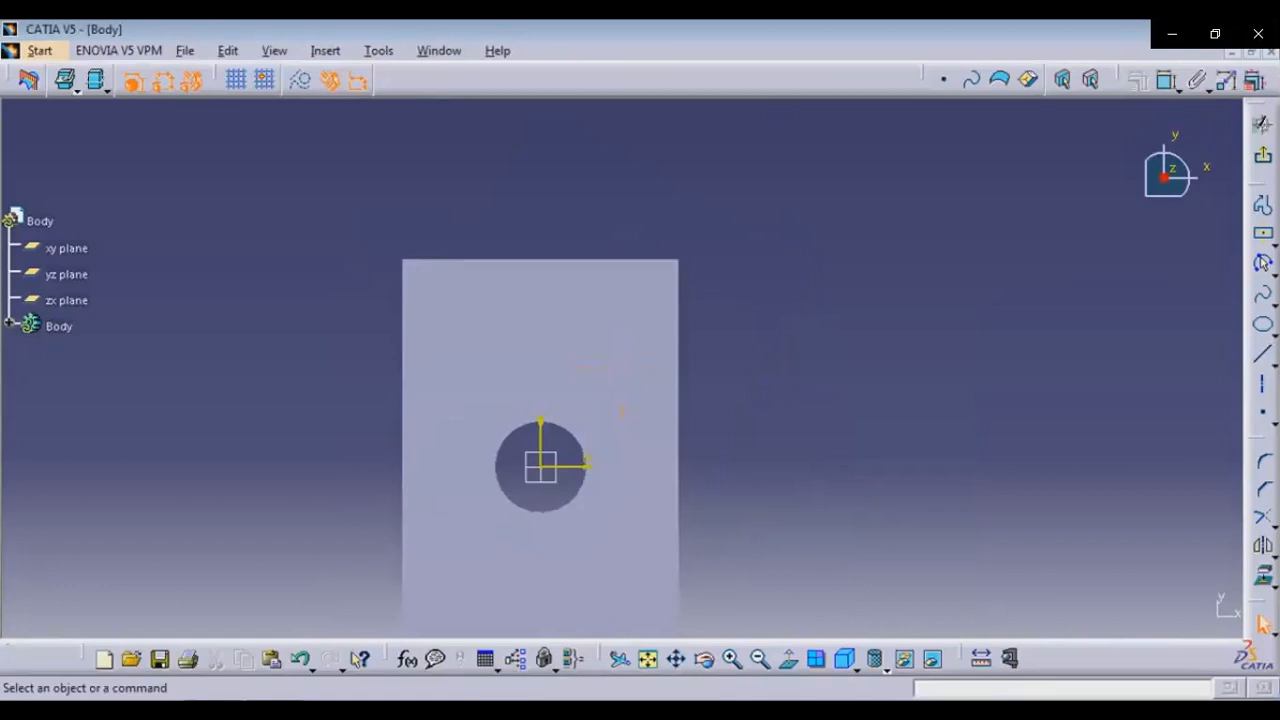
pyautogui.click(1270, 268)
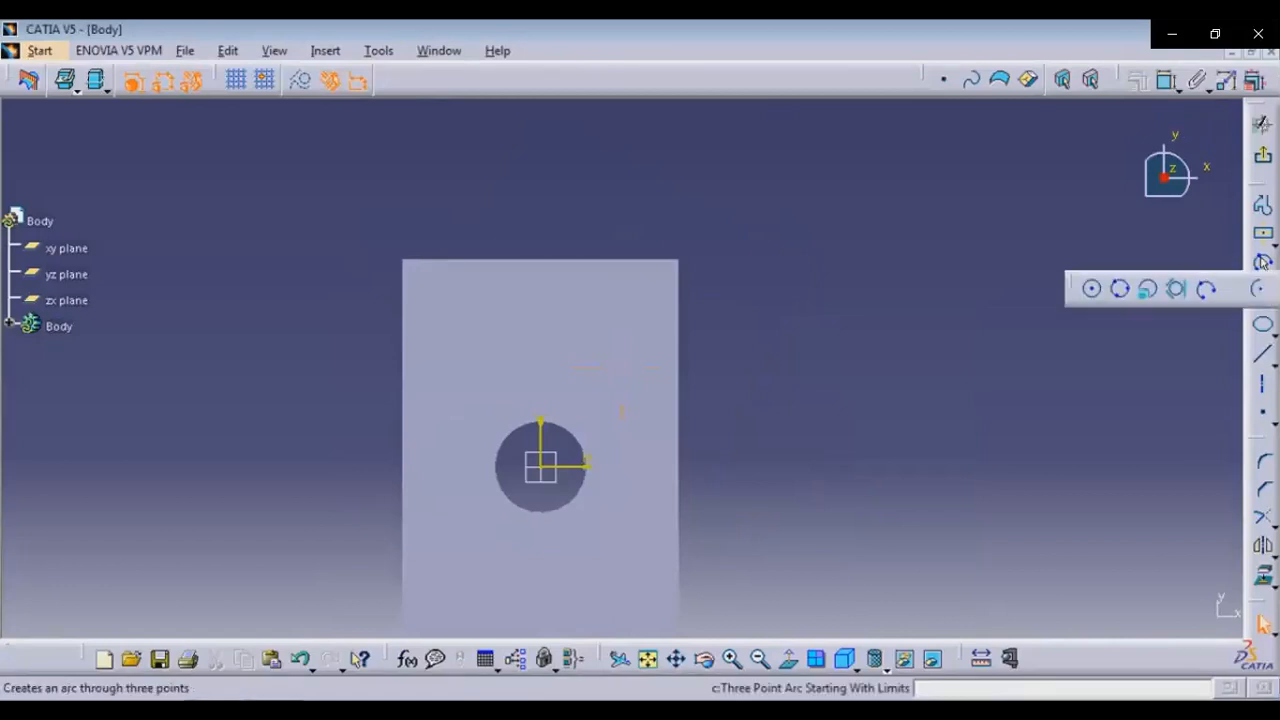
pyautogui.click(1089, 288)
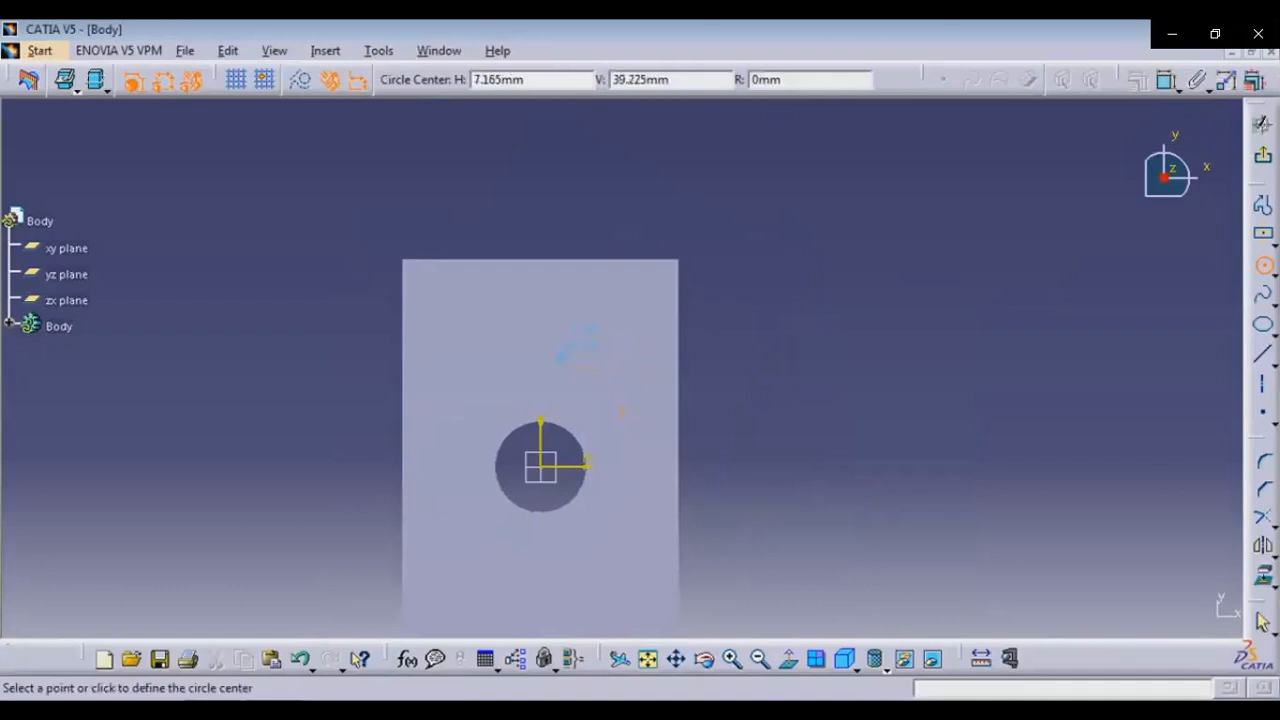
pyautogui.click(540, 332)
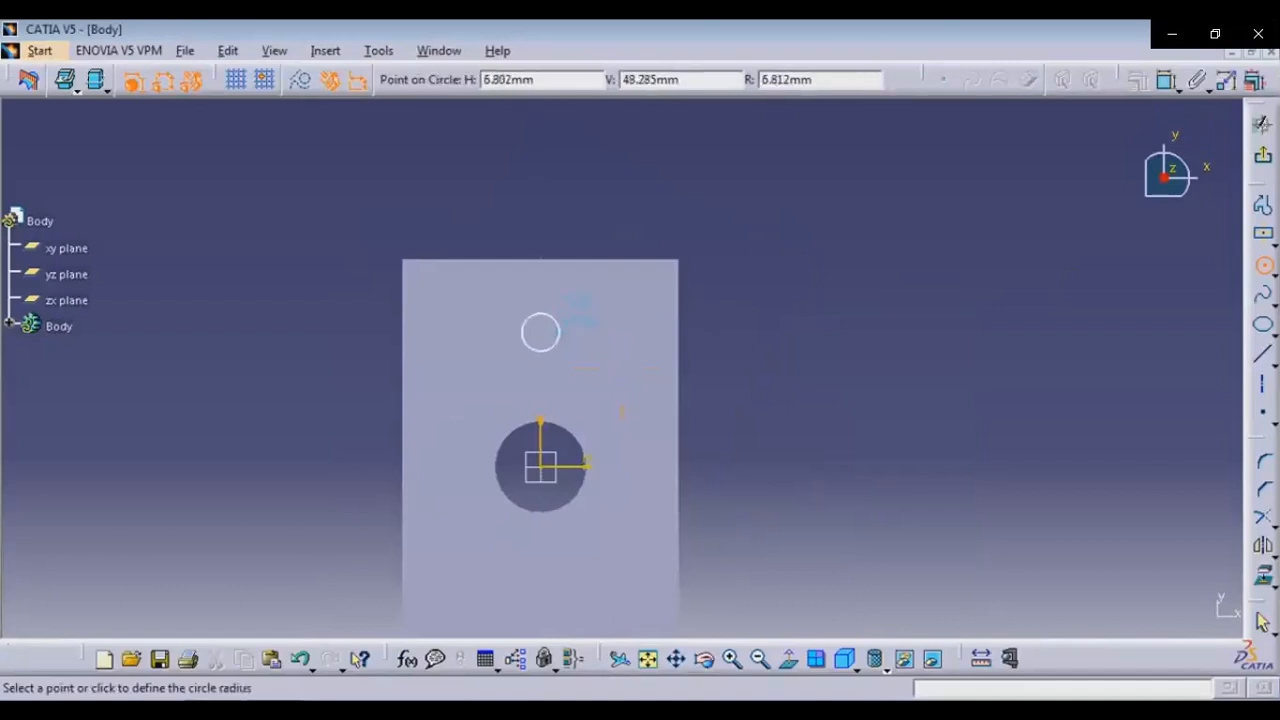
pyautogui.click(556, 320)
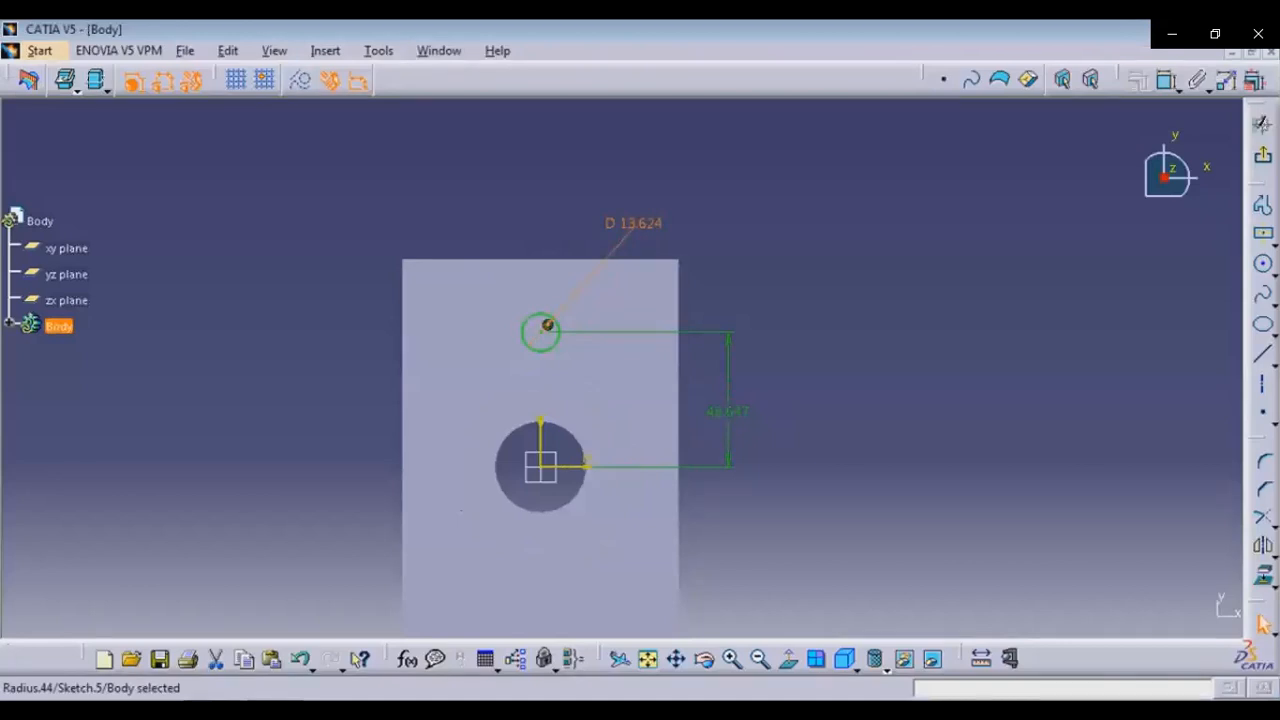
# Set the circle's diameter to 12 mm and its distance from the bore centre to 84/2 mm
pyautogui.doubleClick(622, 236)
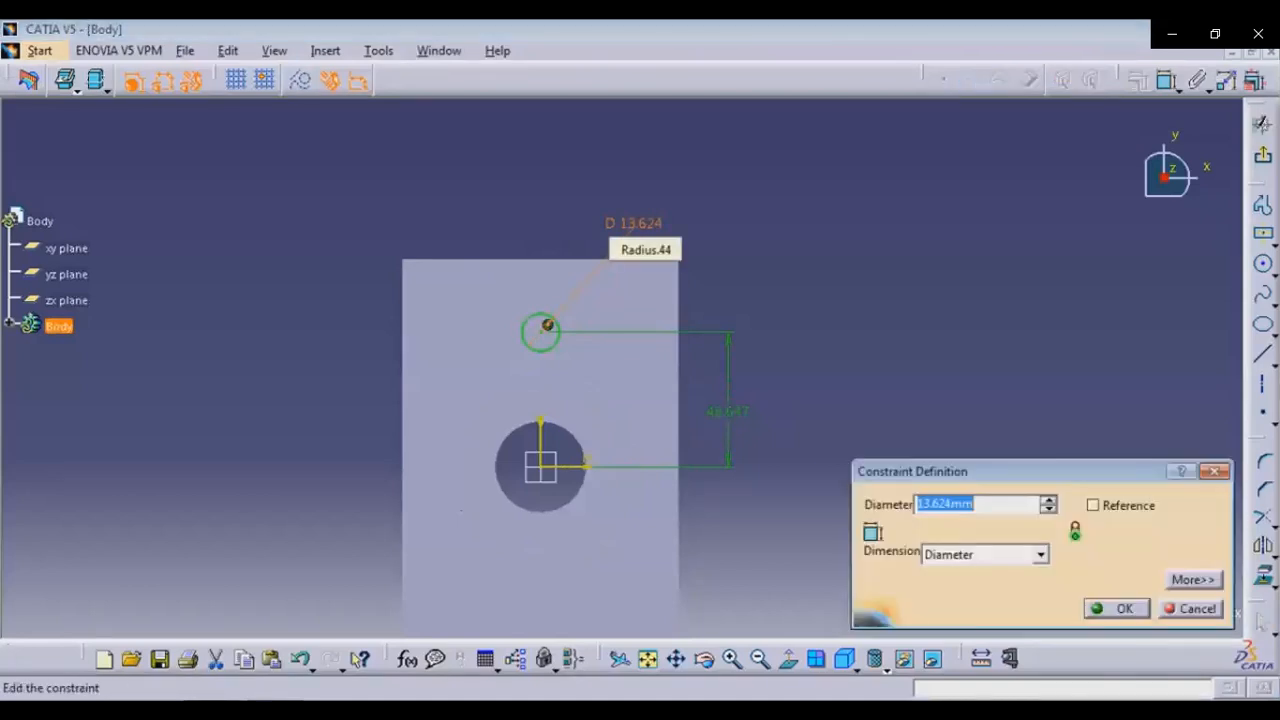
pyautogui.write('12')
pyautogui.press('Return')
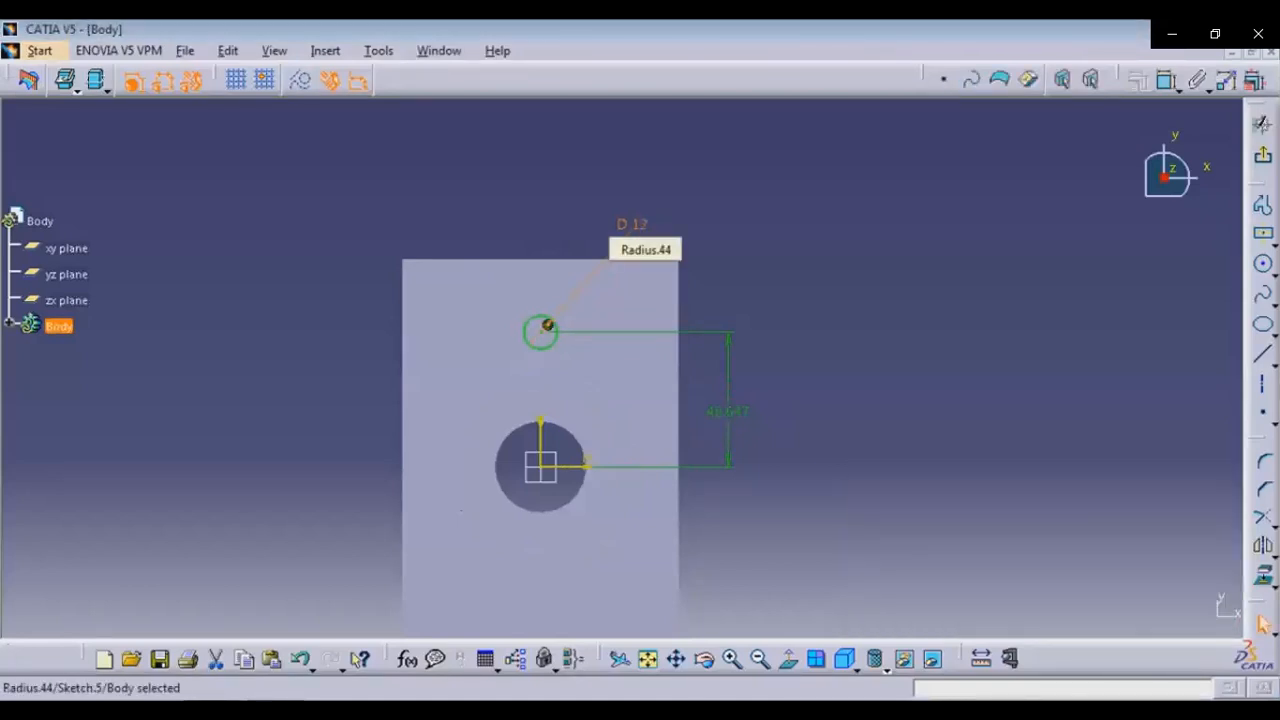
pyautogui.doubleClick(727, 411)
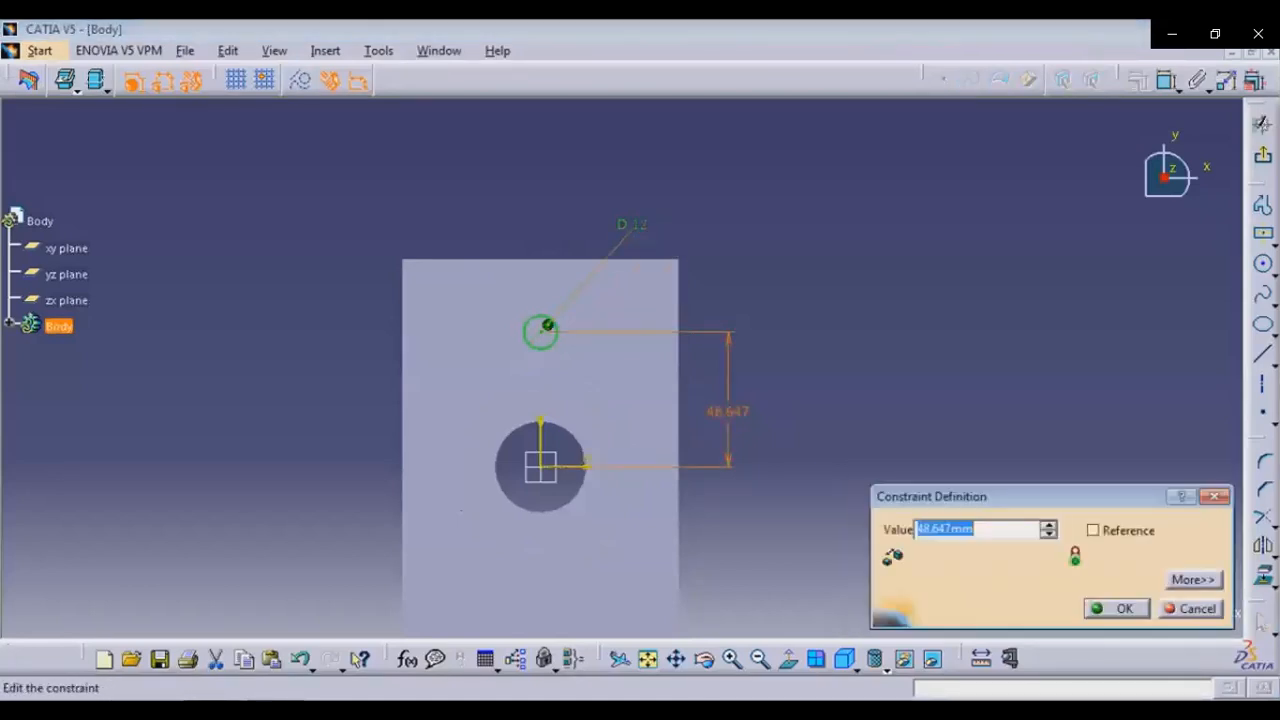
pyautogui.write('42')
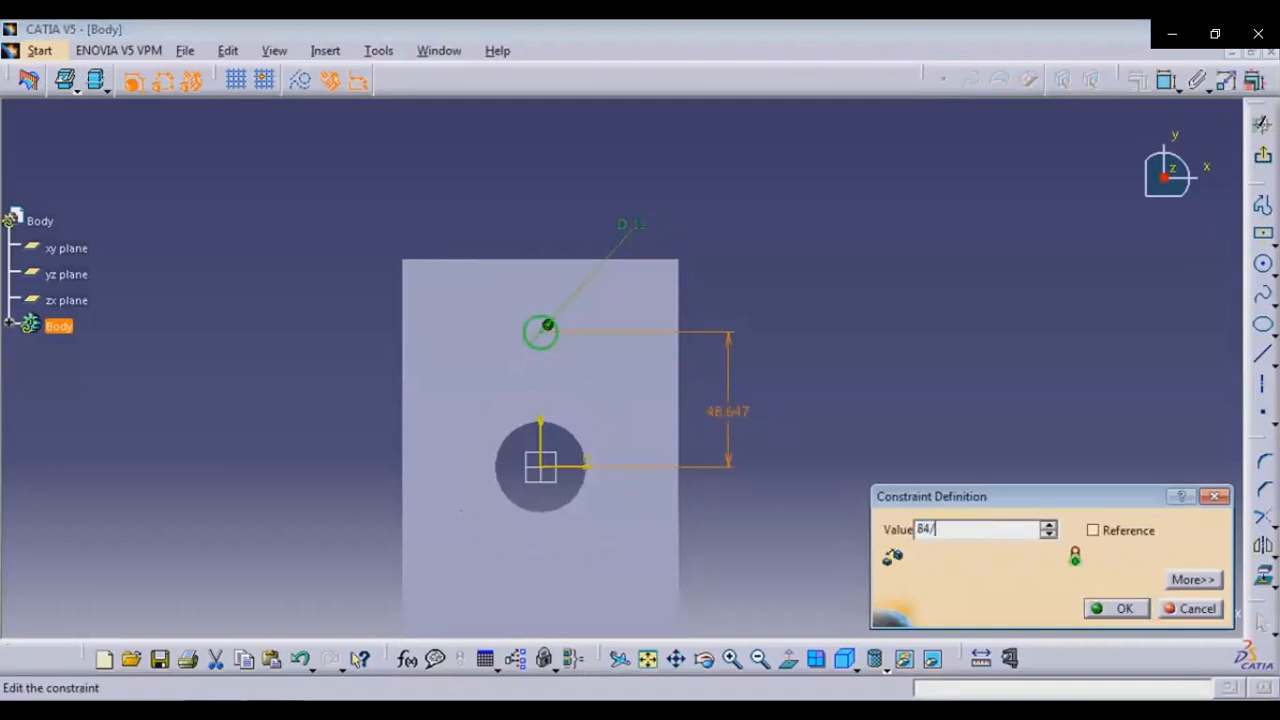
pyautogui.press('Return')
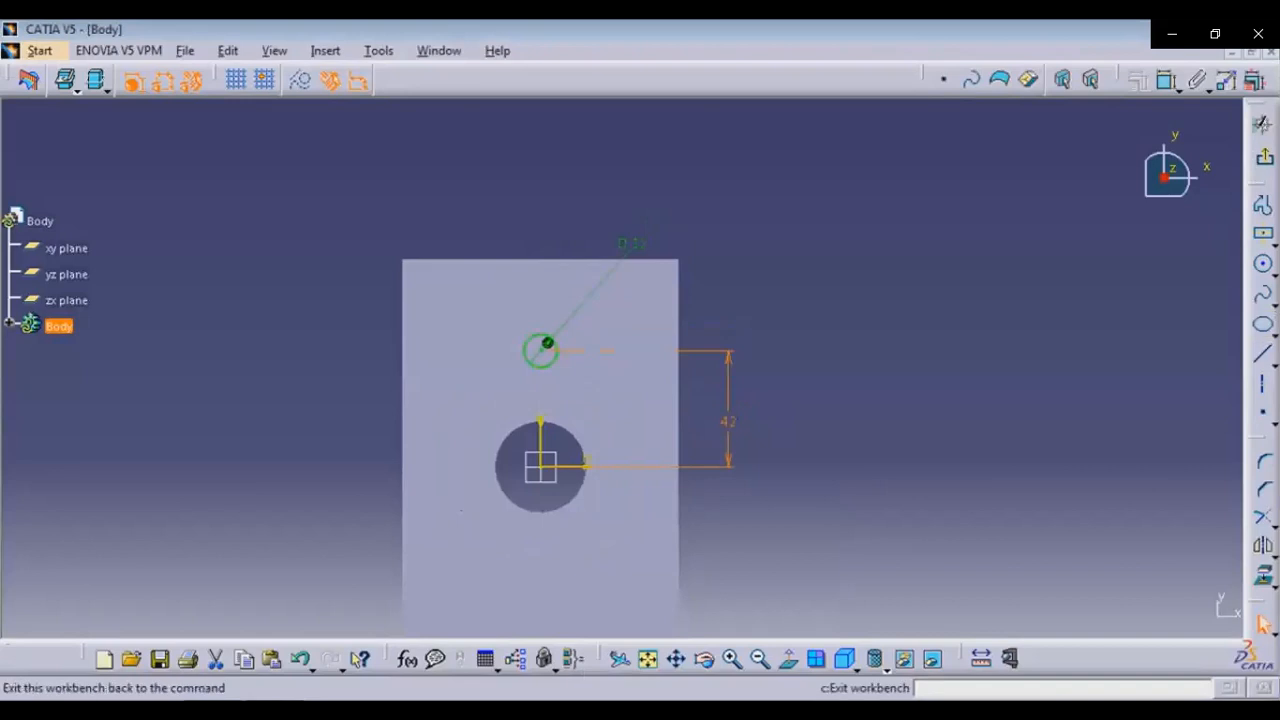
# Leave the sketcher and pocket the circle 15 mm deep through the top flange
pyautogui.click(1262, 123)
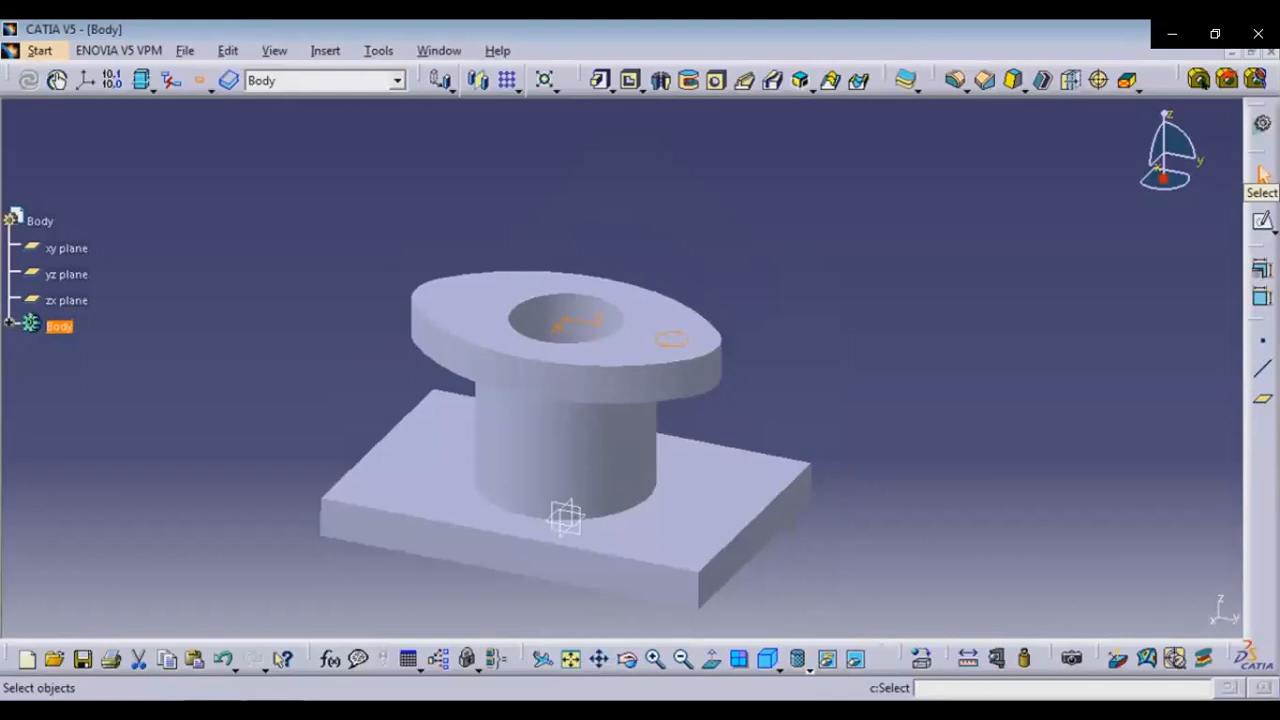
pyautogui.click(1262, 175)
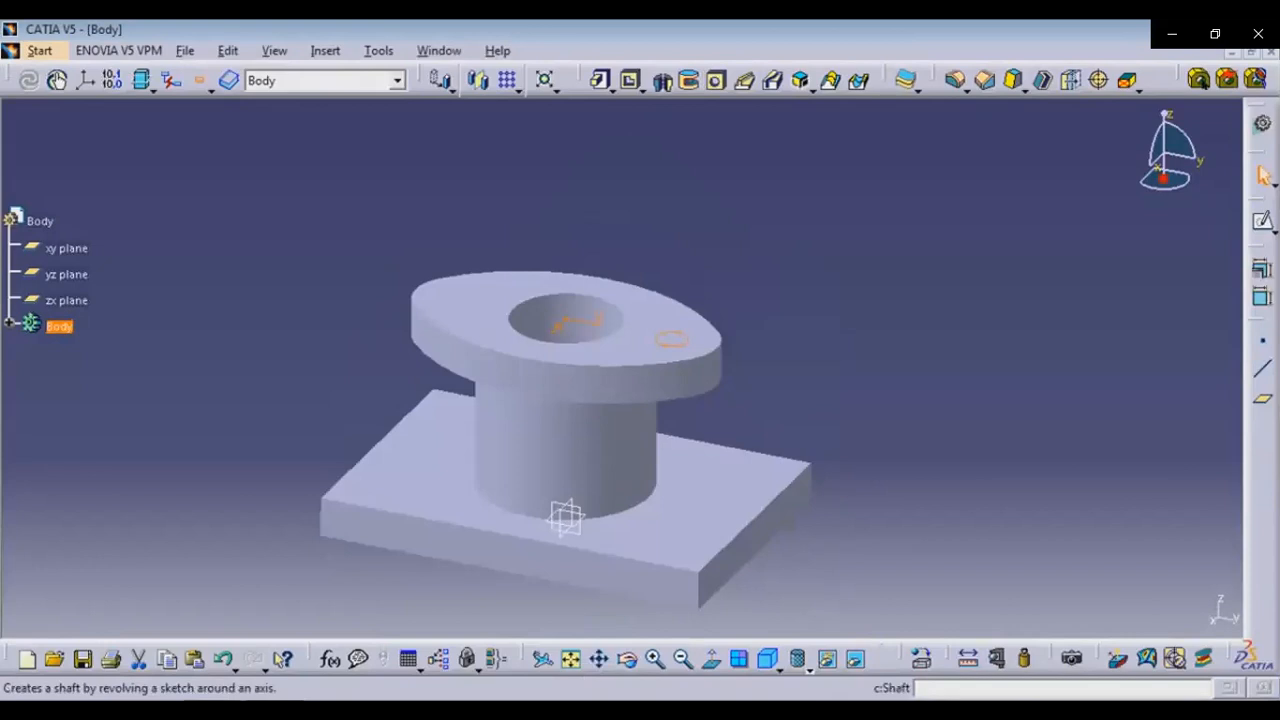
pyautogui.click(633, 80)
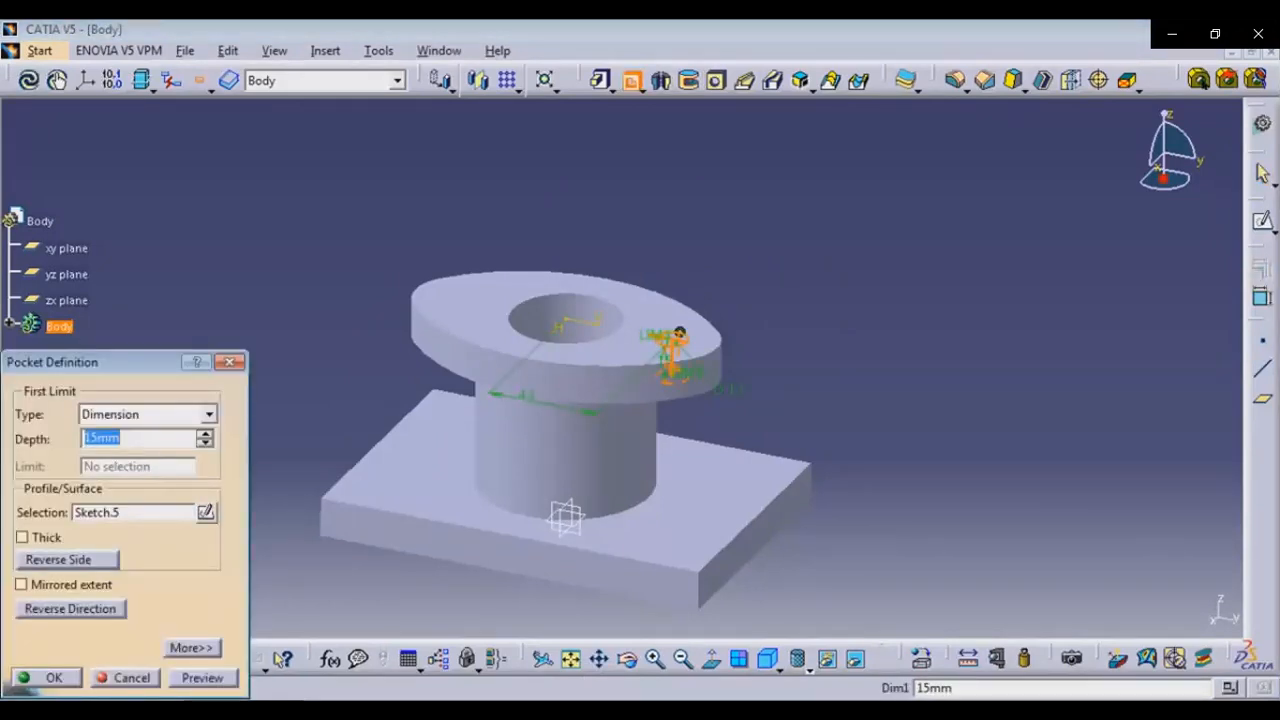
pyautogui.click(44, 677)
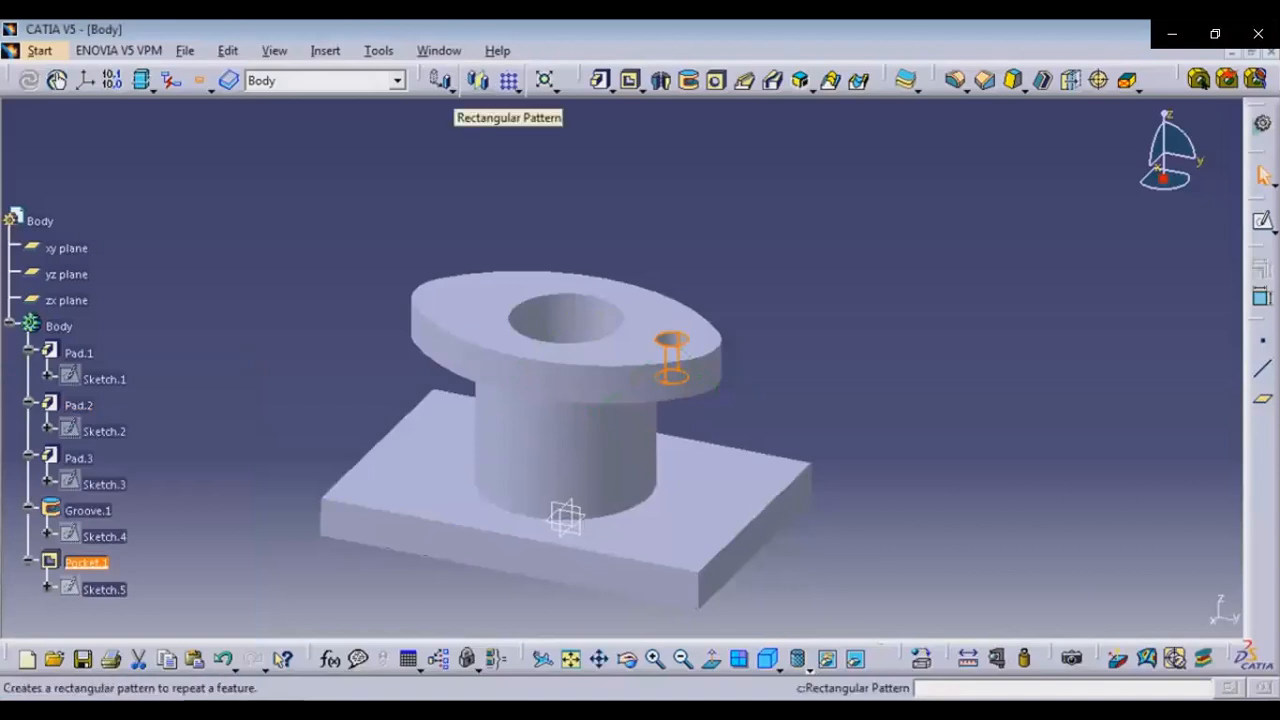
# Start a rectangular pattern of the stud-hole pocket with 2 instances, using the top flange face as reference direction, reversed
pyautogui.click(509, 80)
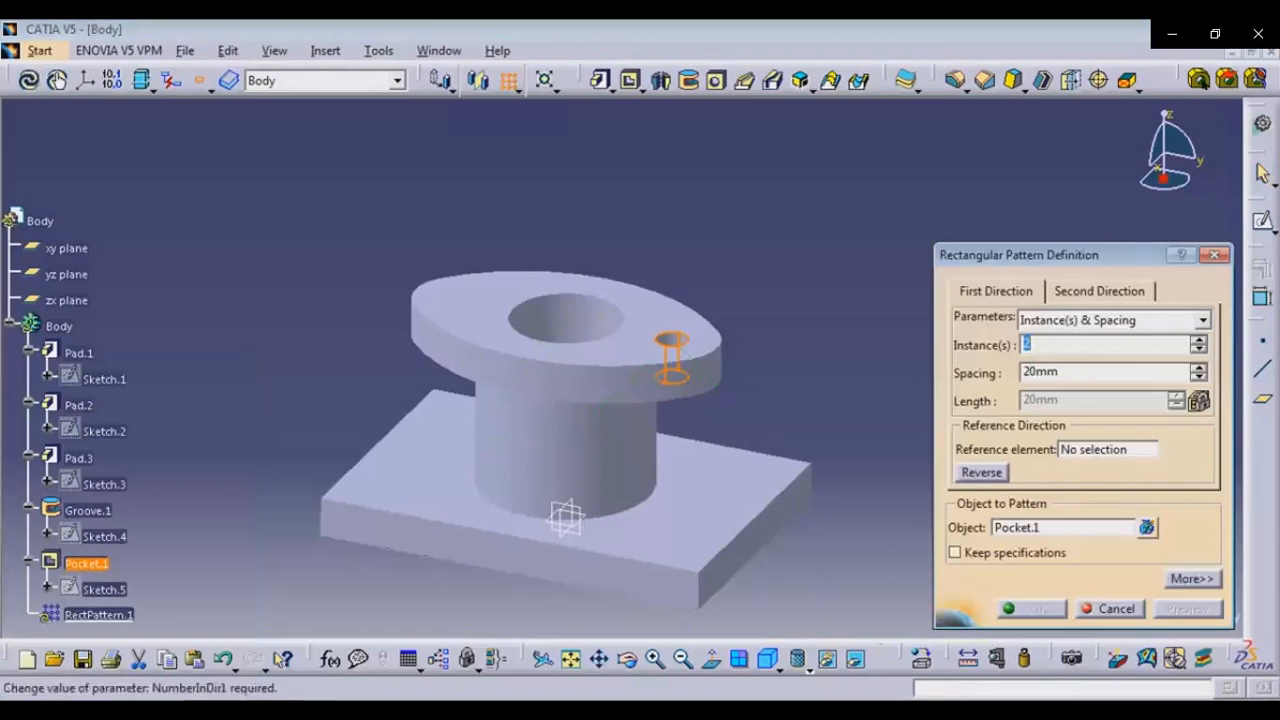
pyautogui.write('1')
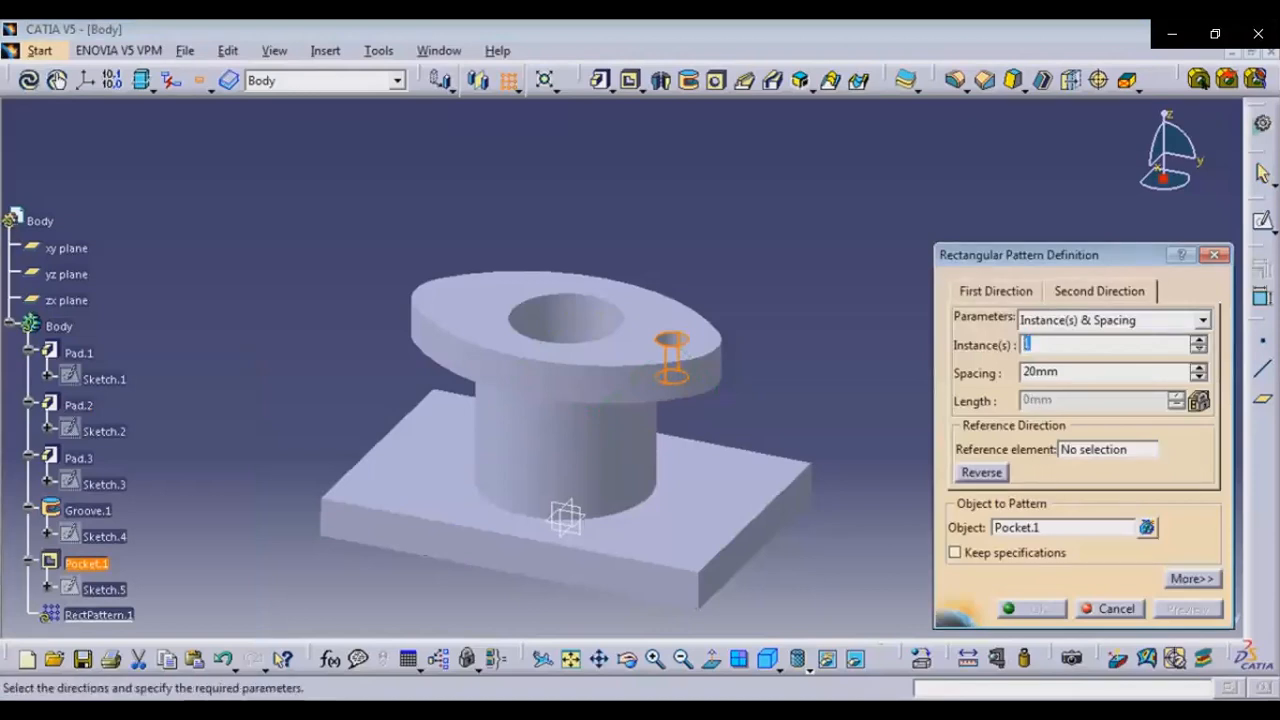
pyautogui.write('2')
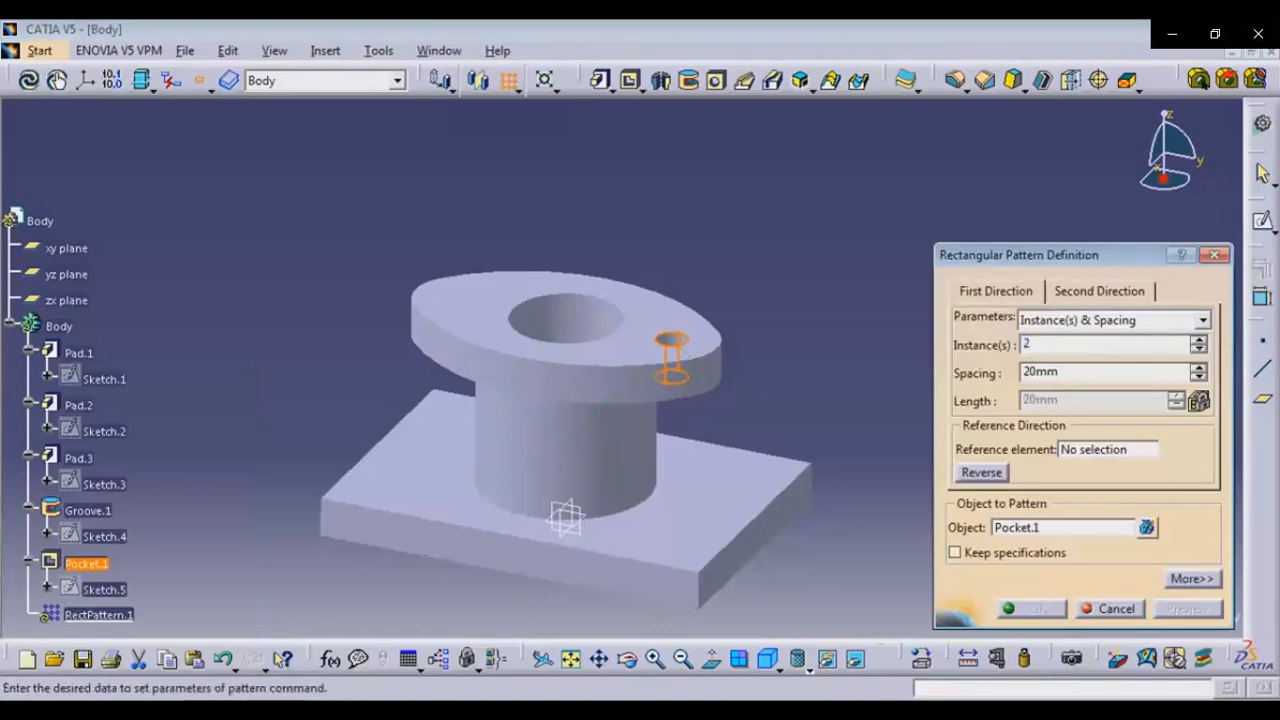
pyautogui.write('1')
pyautogui.click(1099, 291)
pyautogui.click(1108, 450)
pyautogui.click(648, 335)
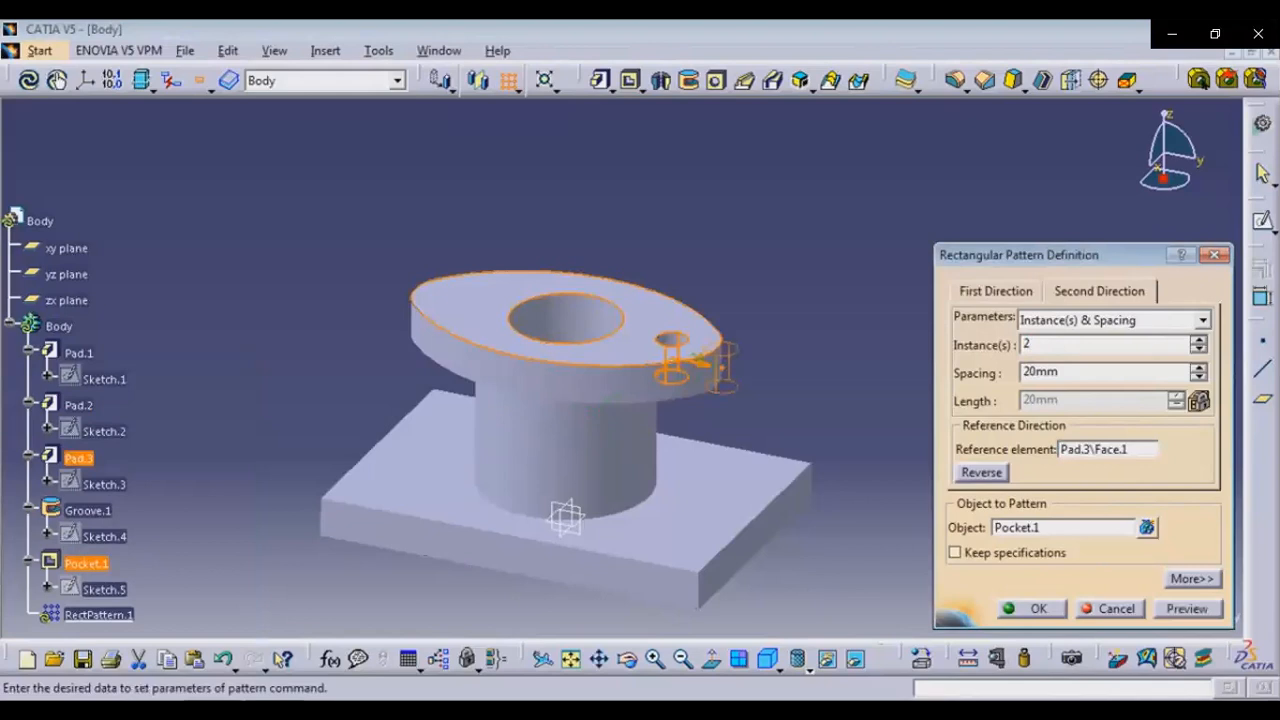
pyautogui.click(981, 472)
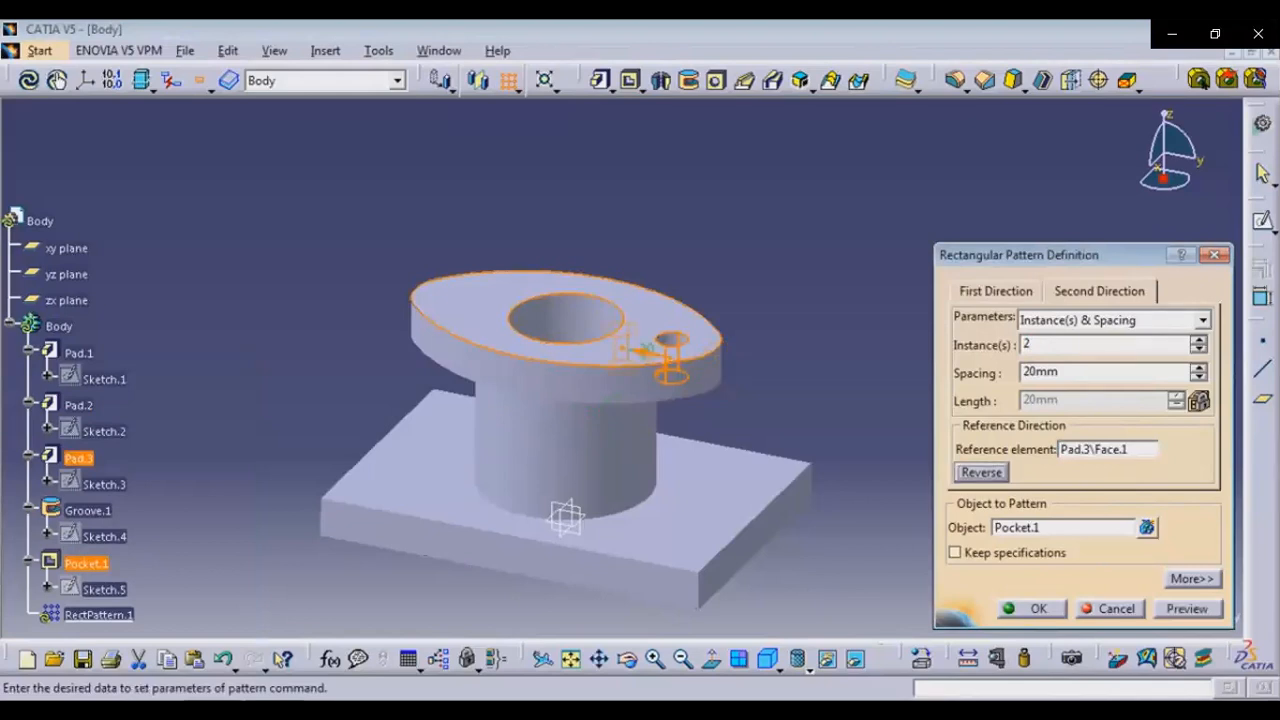
# Set the pattern spacing to 84 mm and confirm the pattern
pyautogui.doubleClick(1040, 372)
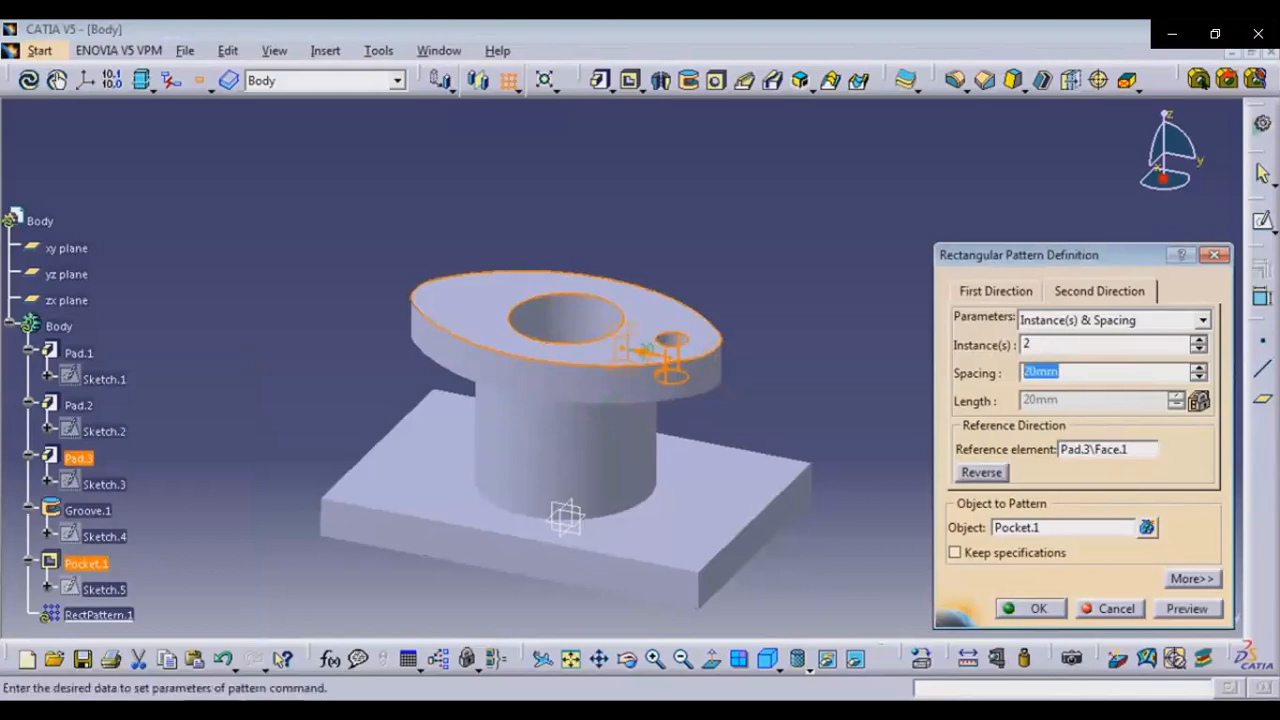
pyautogui.write('84')
pyautogui.press('Return')
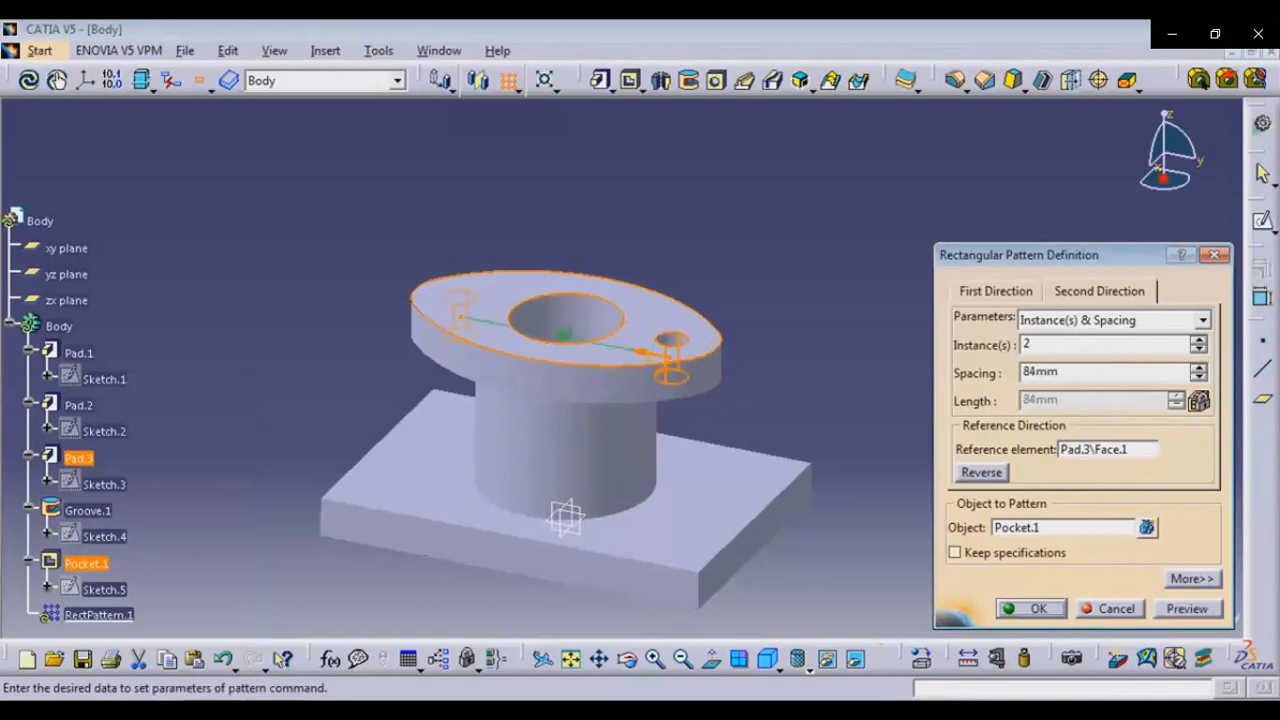
pyautogui.click(1032, 608)
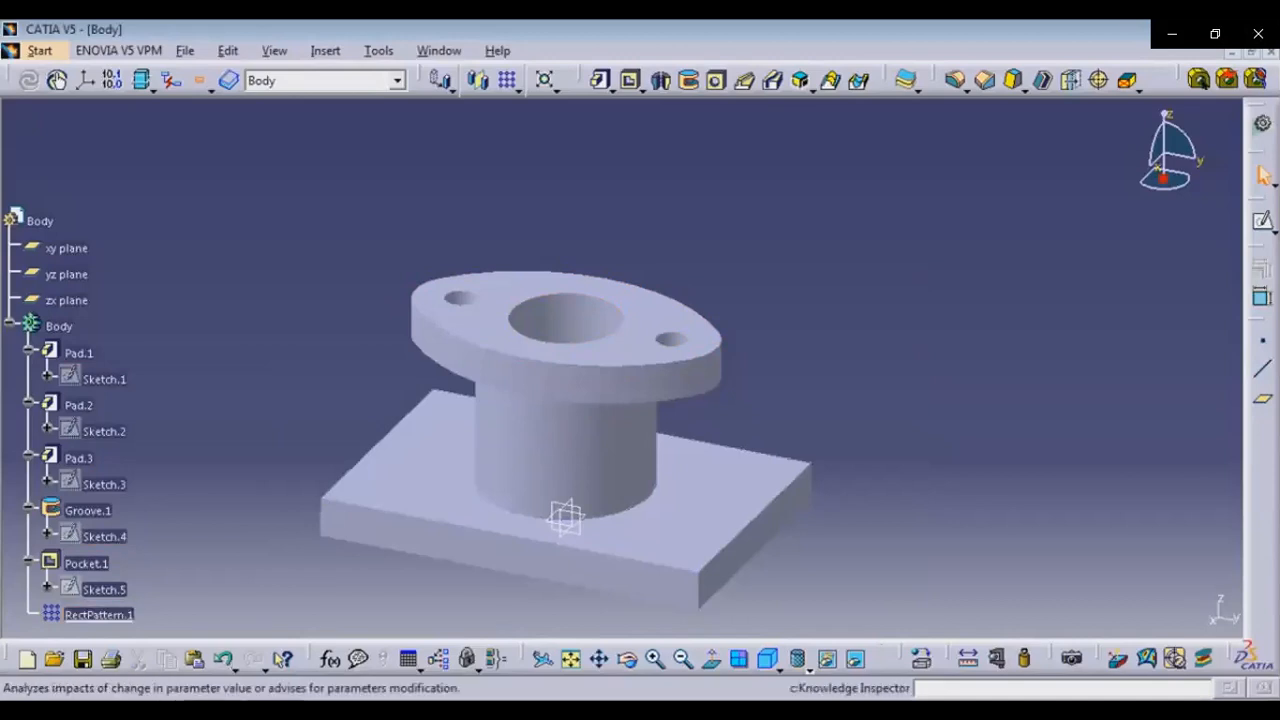
pyautogui.click(627, 660)
pyautogui.moveTo(565, 517); pyautogui.dragTo(723, 494)
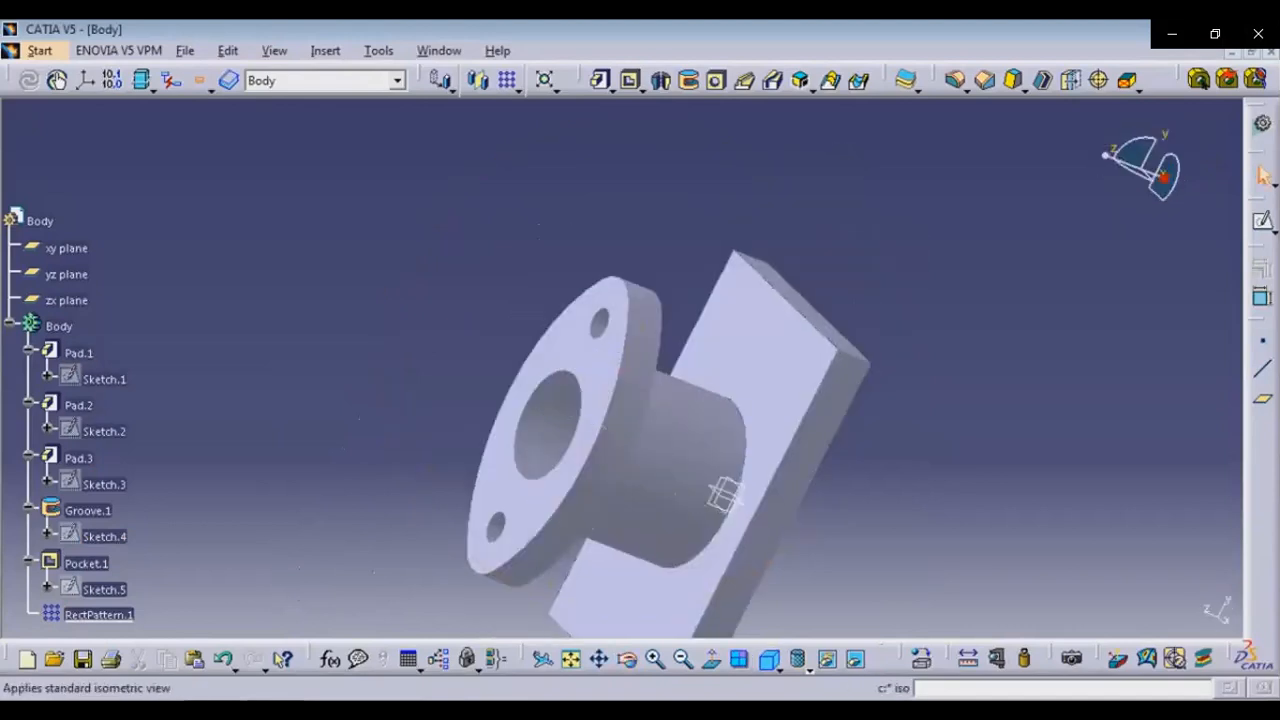
pyautogui.click(768, 660)
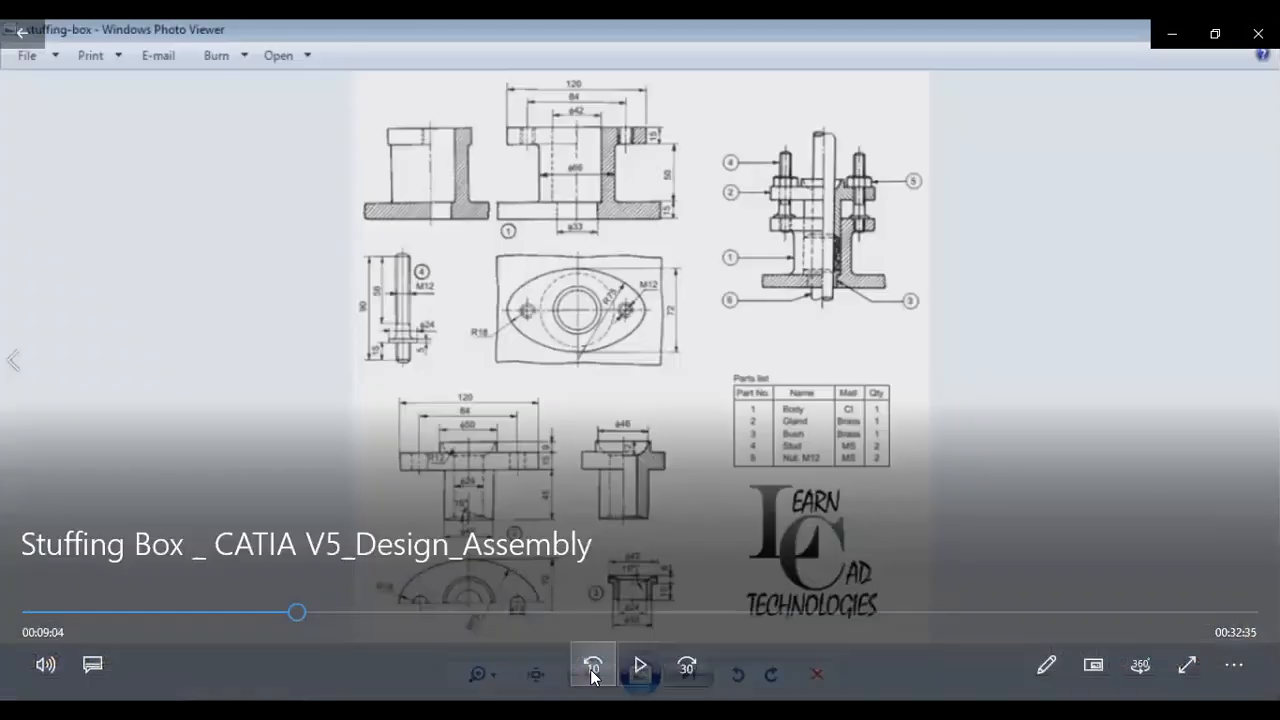
pyautogui.click(638, 663)
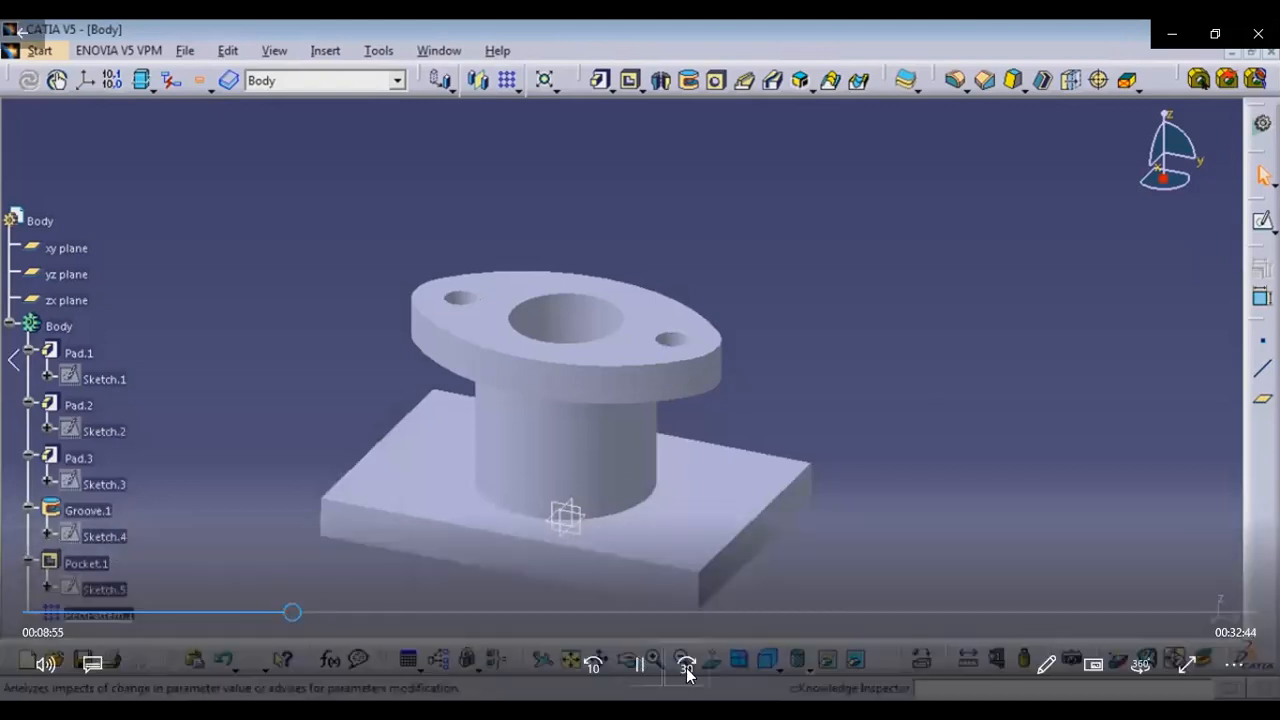
pyautogui.click(687, 668)
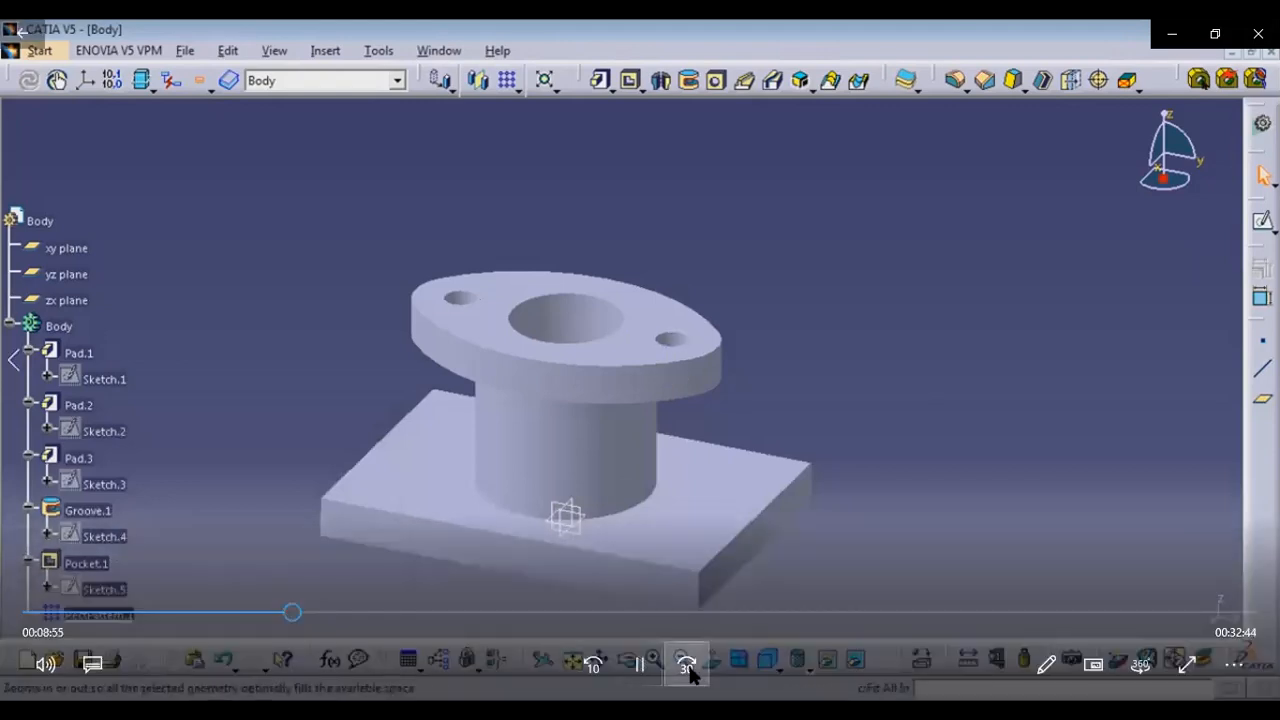
pyautogui.click(687, 668)
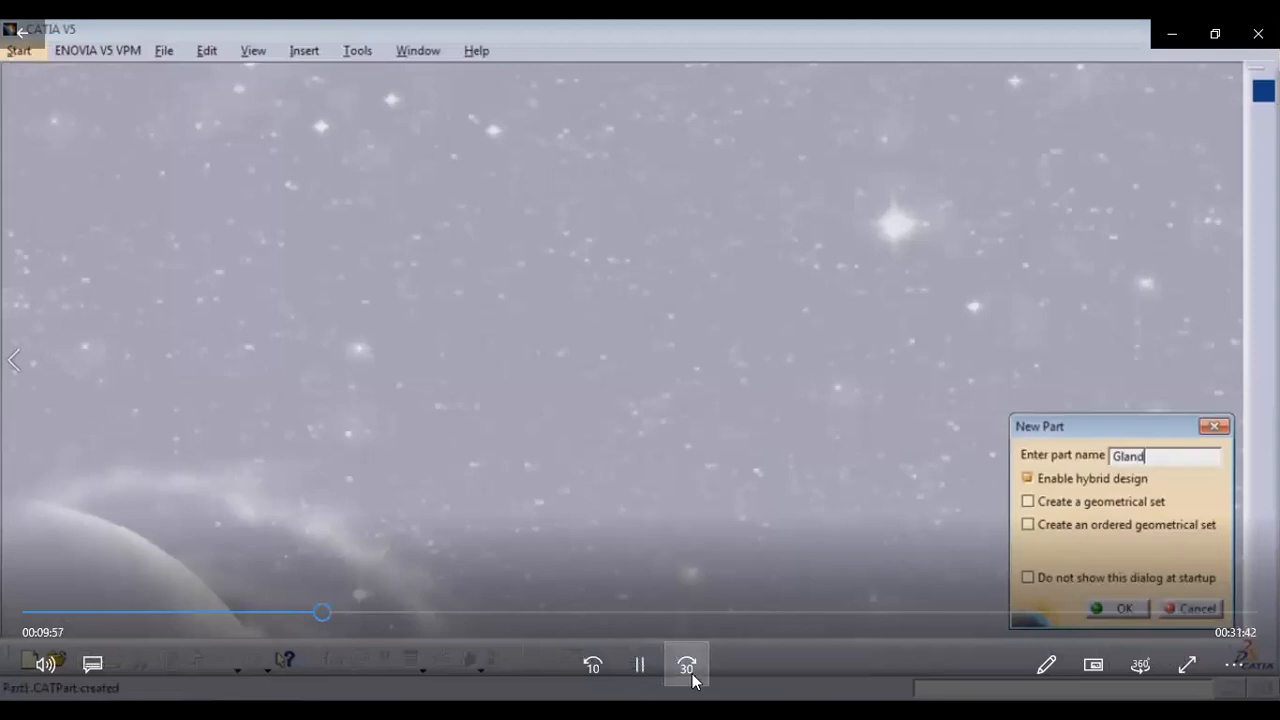
pyautogui.click(688, 667)
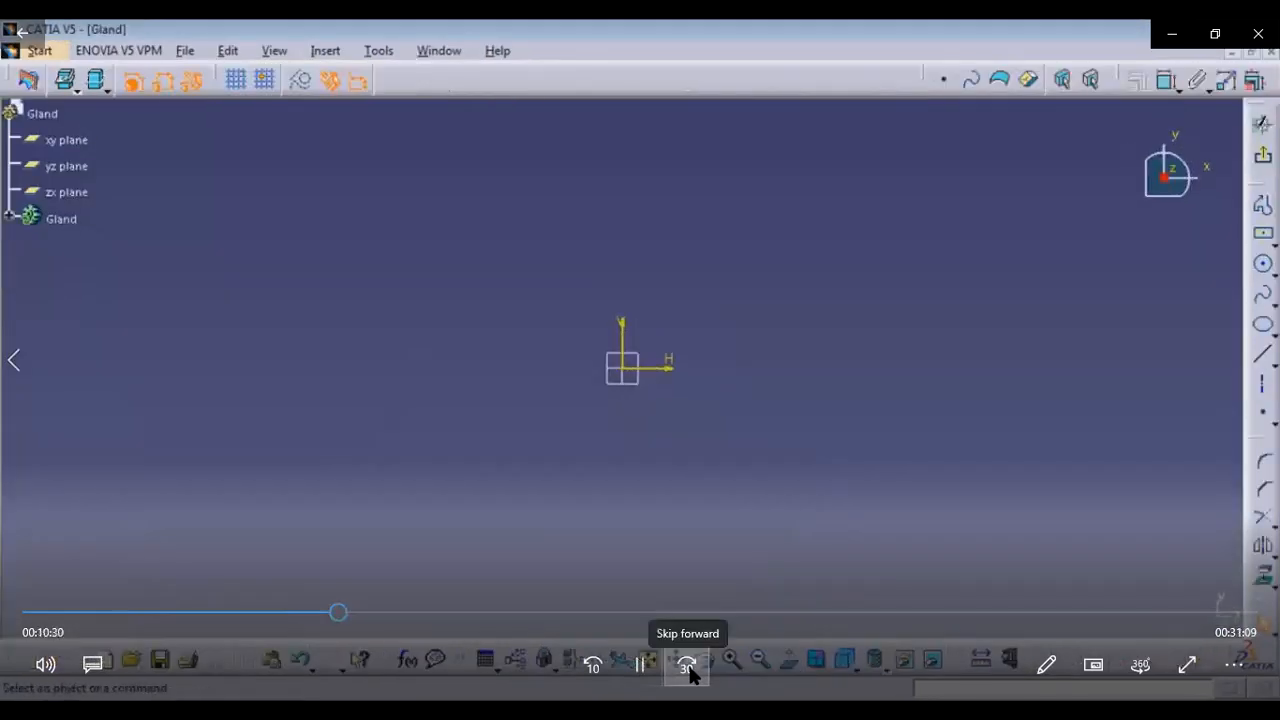
pyautogui.click(688, 665)
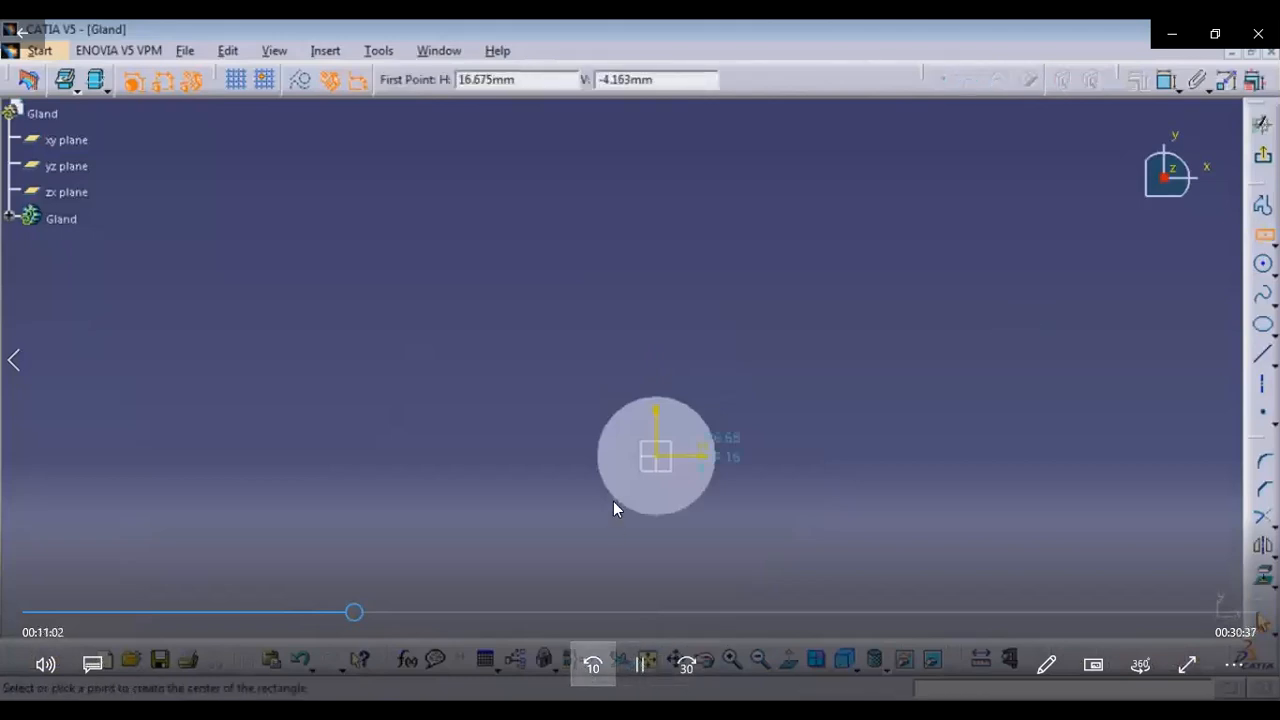
pyautogui.click(593, 663)
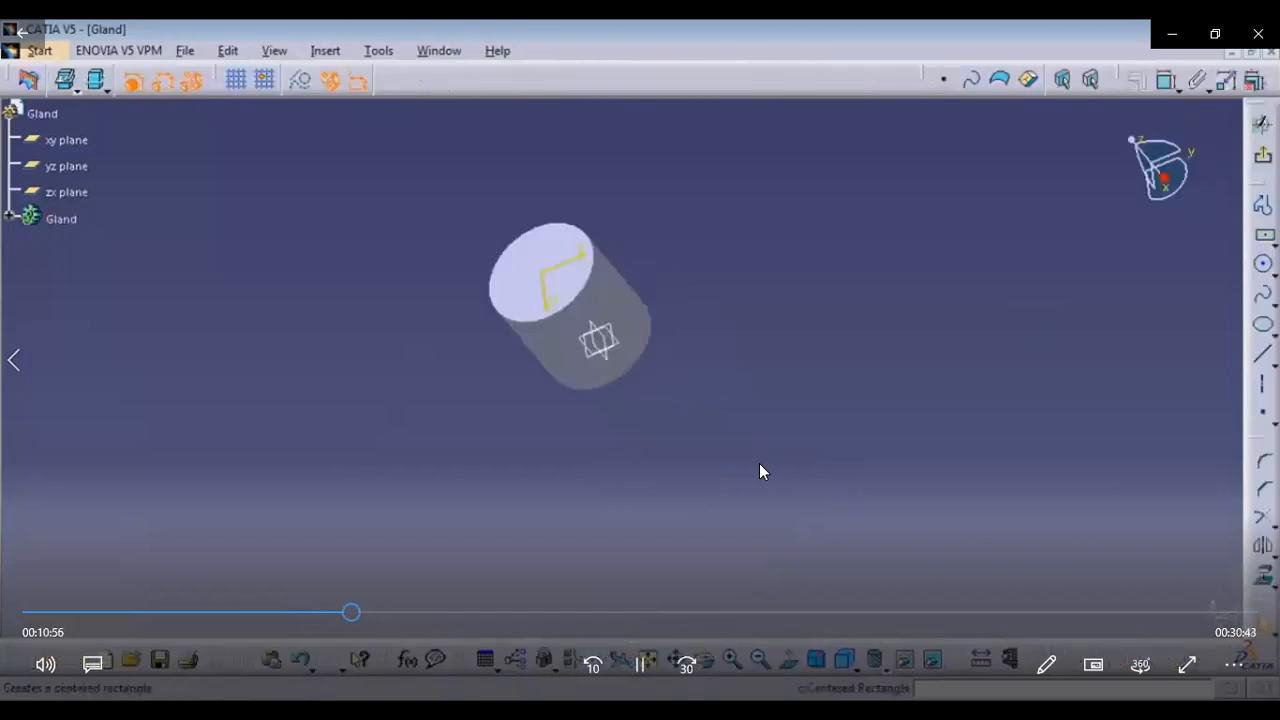
pyautogui.click(687, 668)
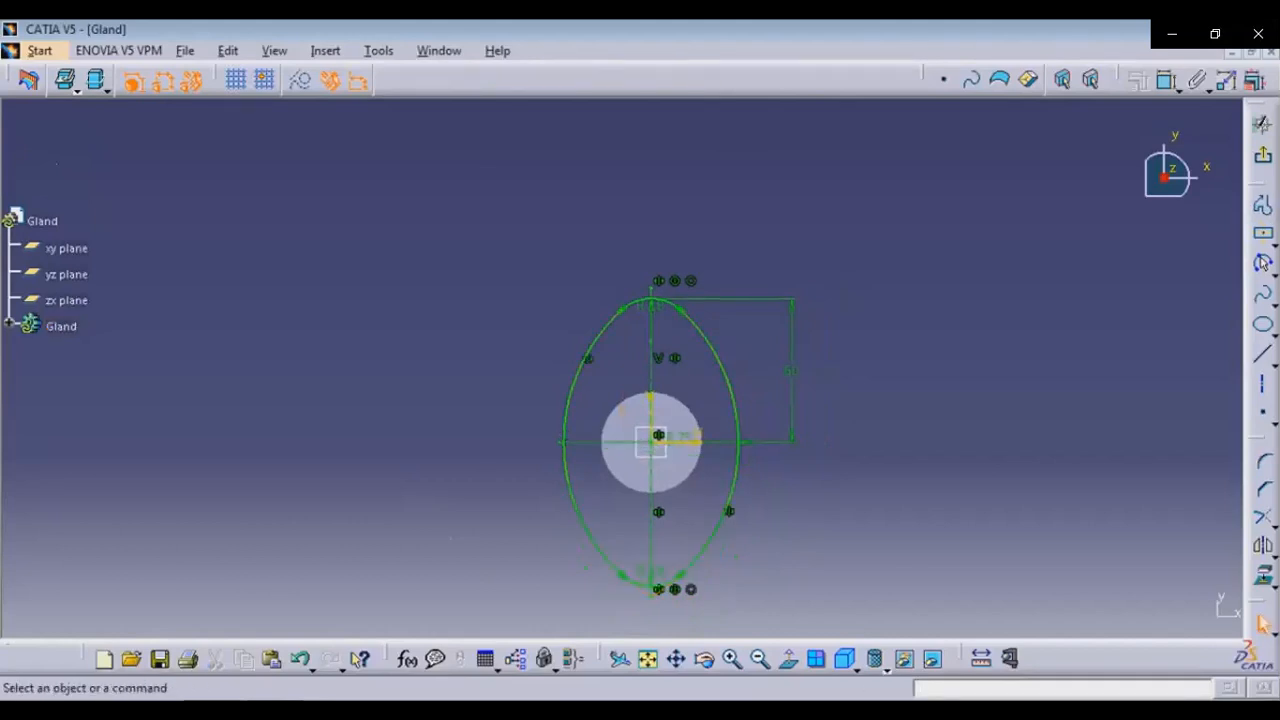
# Dimension the lower small circle's distance from the flange centre and set it to 45 mm
pyautogui.hotkey('alt', 'Tab')
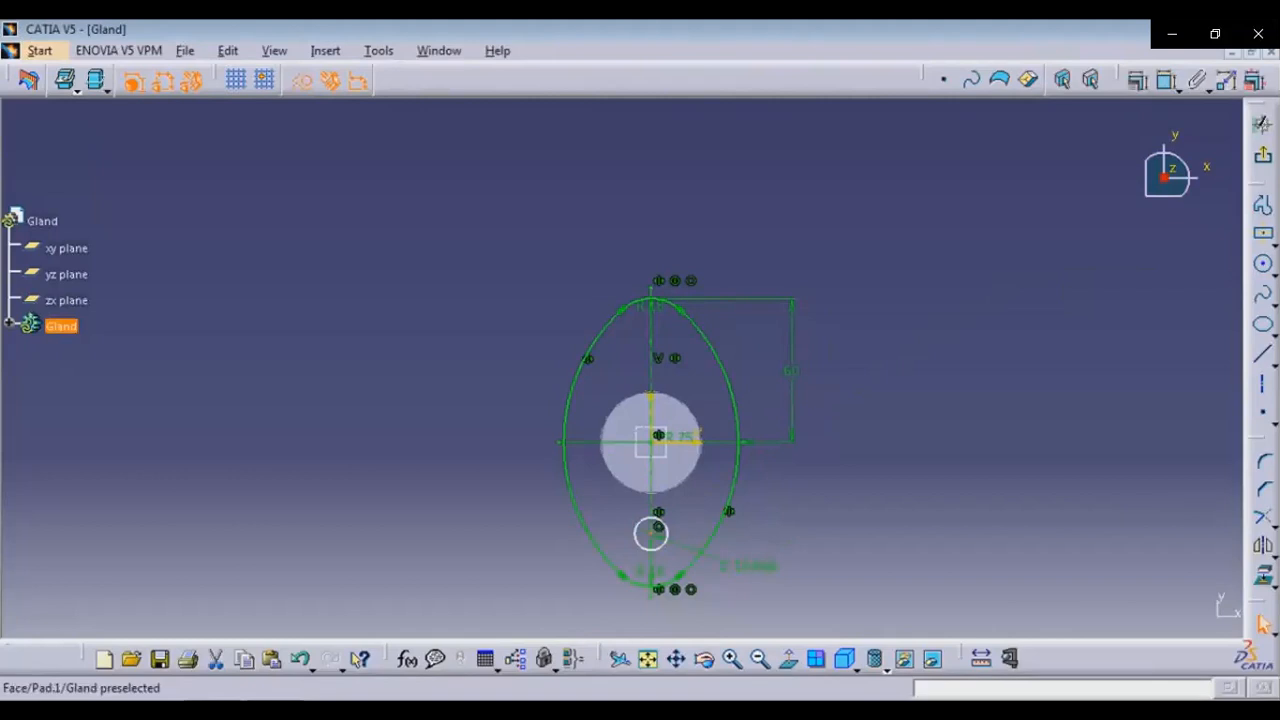
pyautogui.click(651, 534)
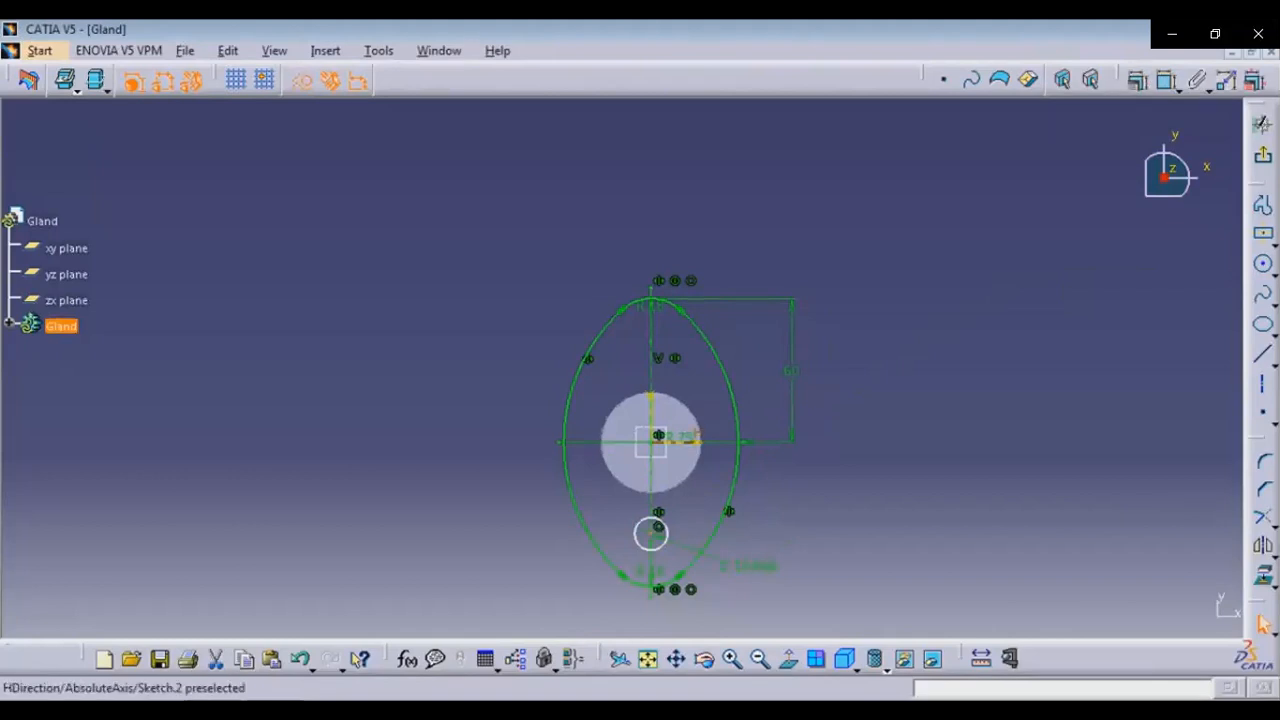
pyautogui.click(1167, 80)
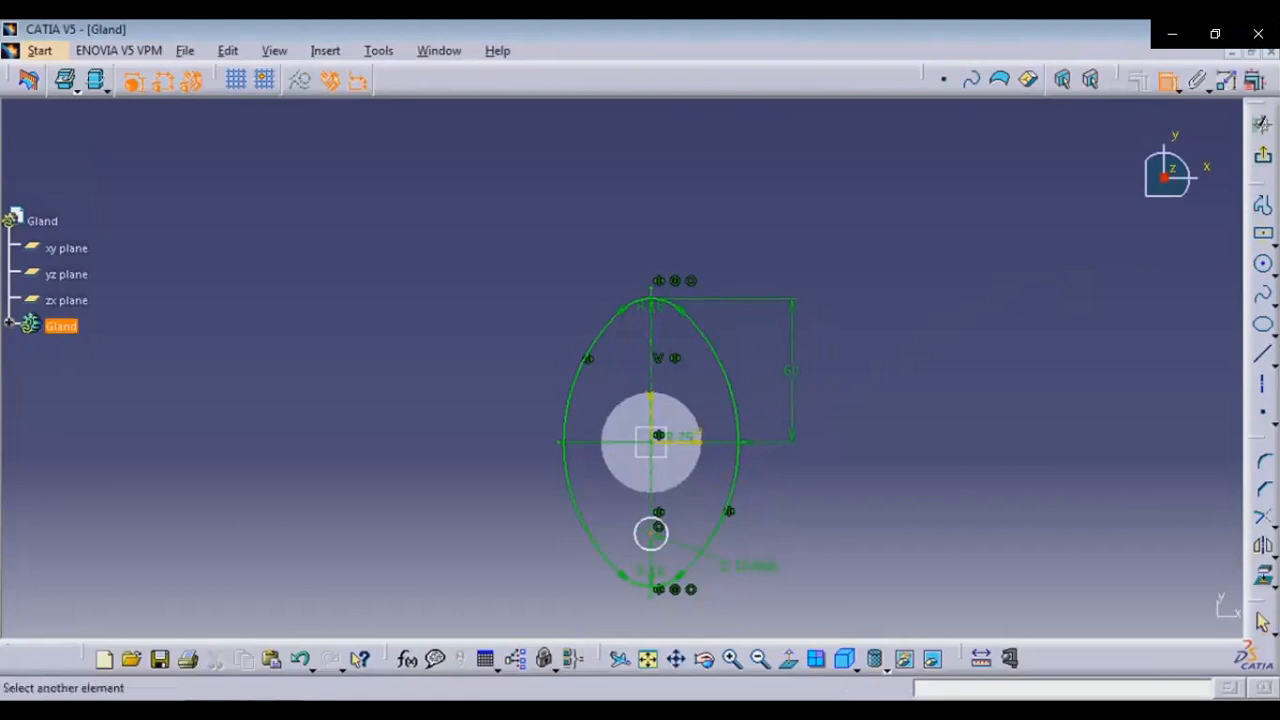
pyautogui.click(651, 442)
pyautogui.click(839, 511)
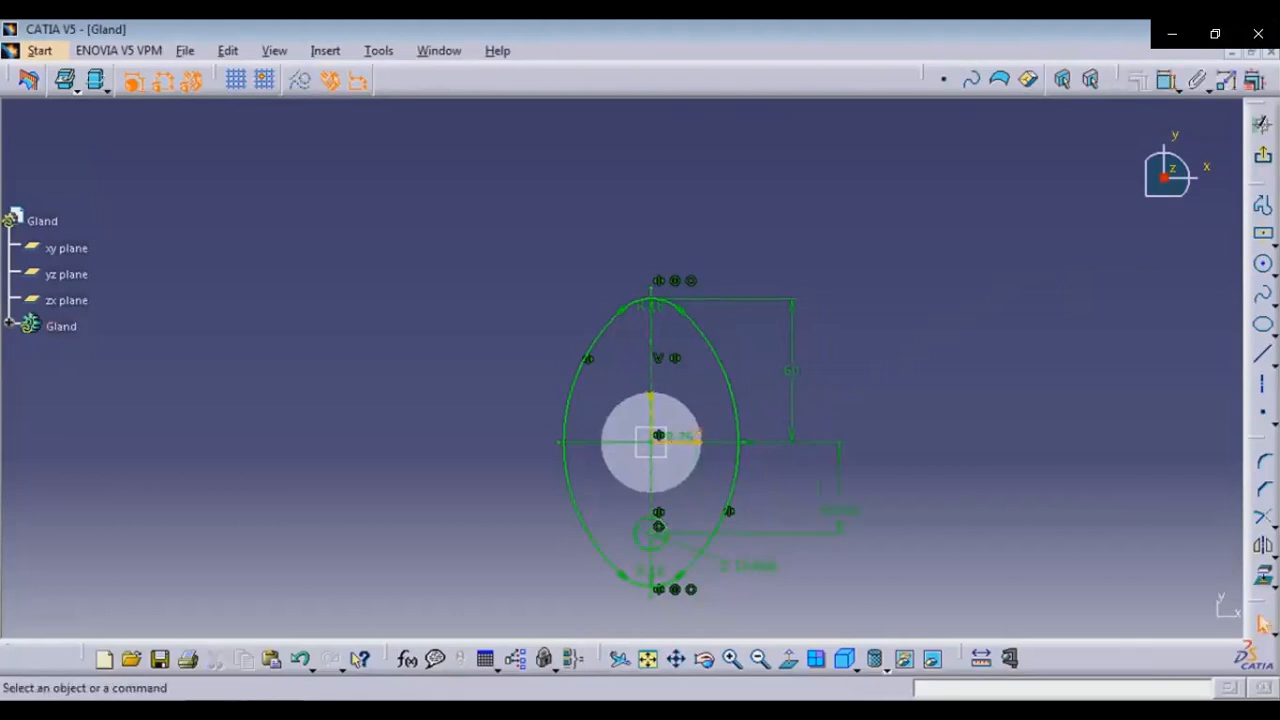
pyautogui.doubleClick(839, 511)
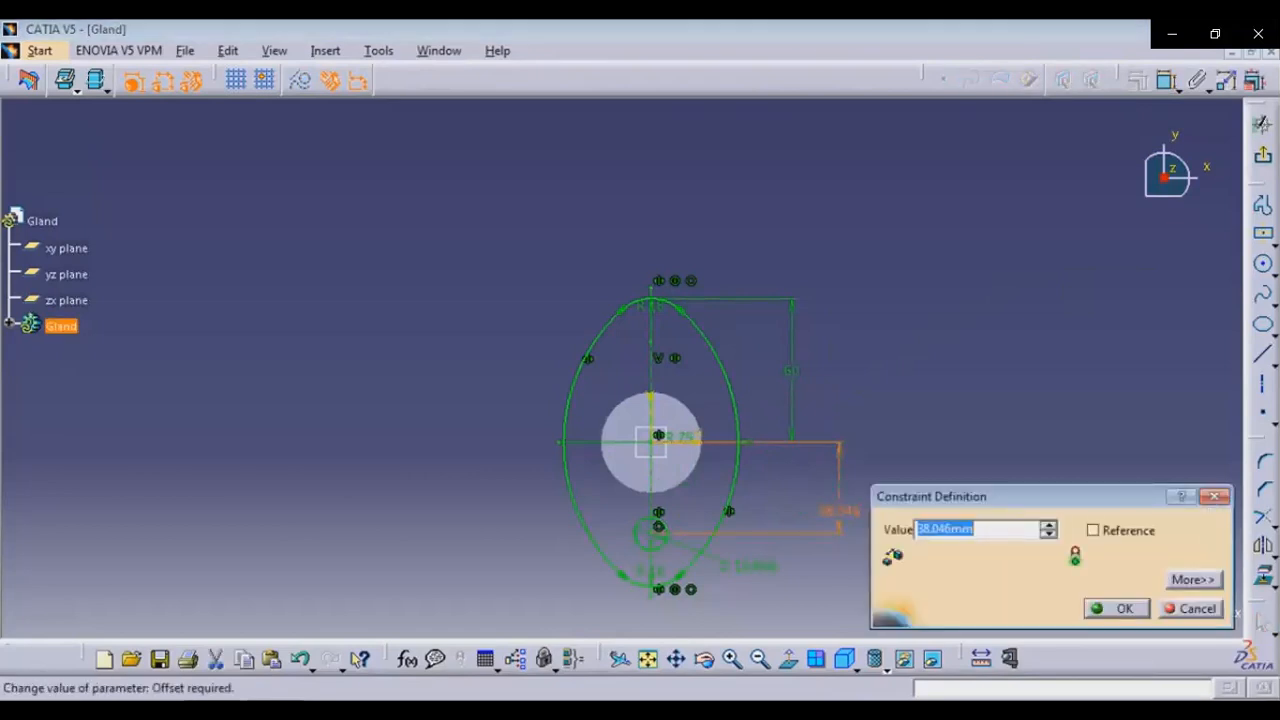
pyautogui.write('45')
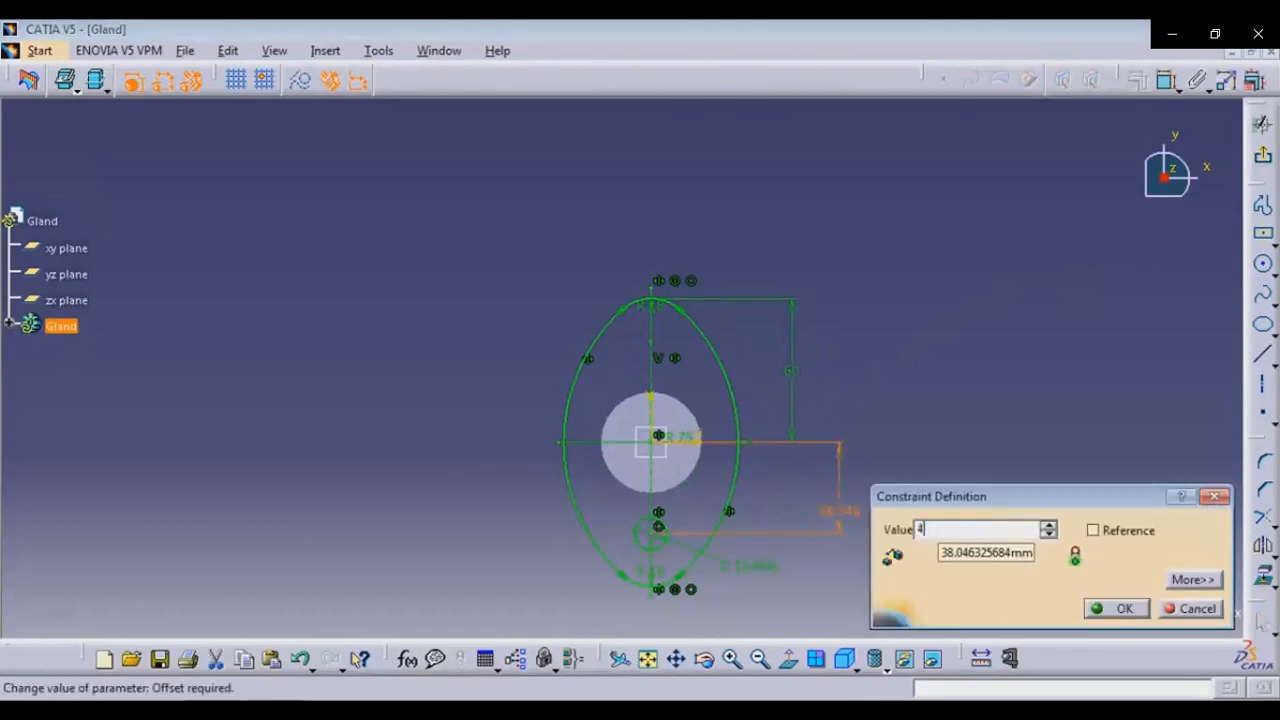
pyautogui.press('Return')
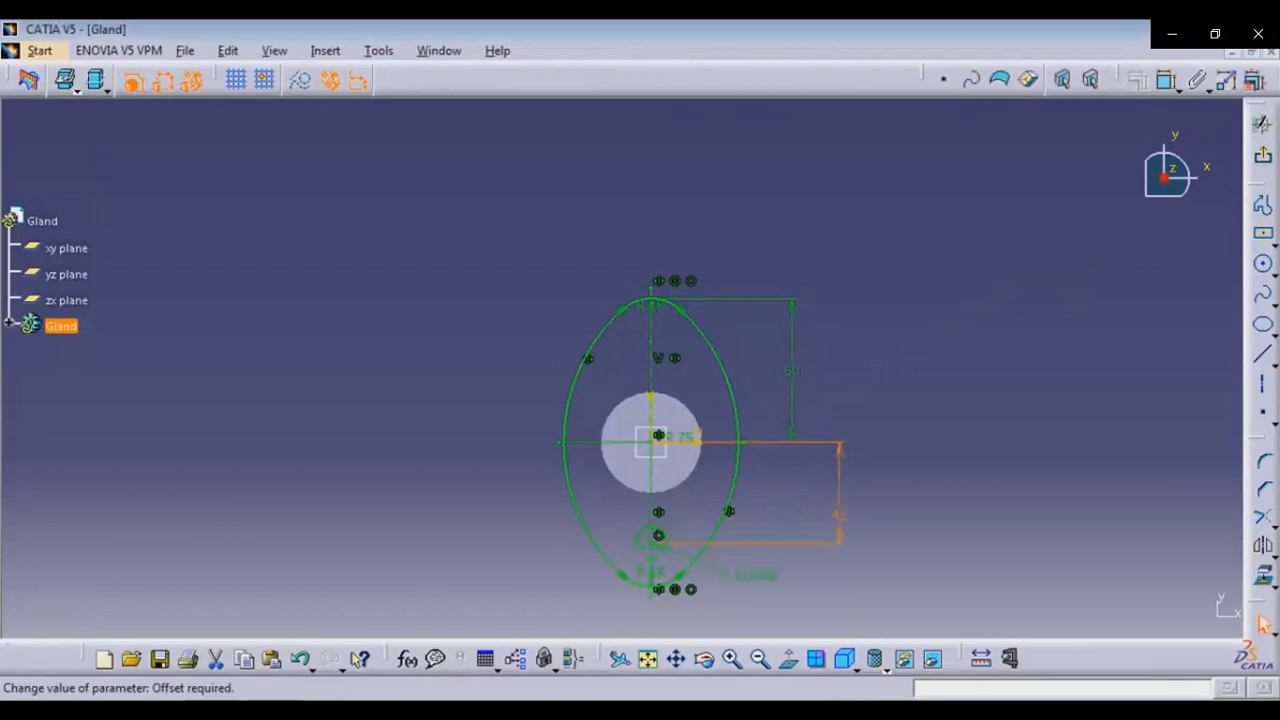
# Set the small circle's diameter to 12 mm
pyautogui.doubleClick(655, 538)
pyautogui.write('12')
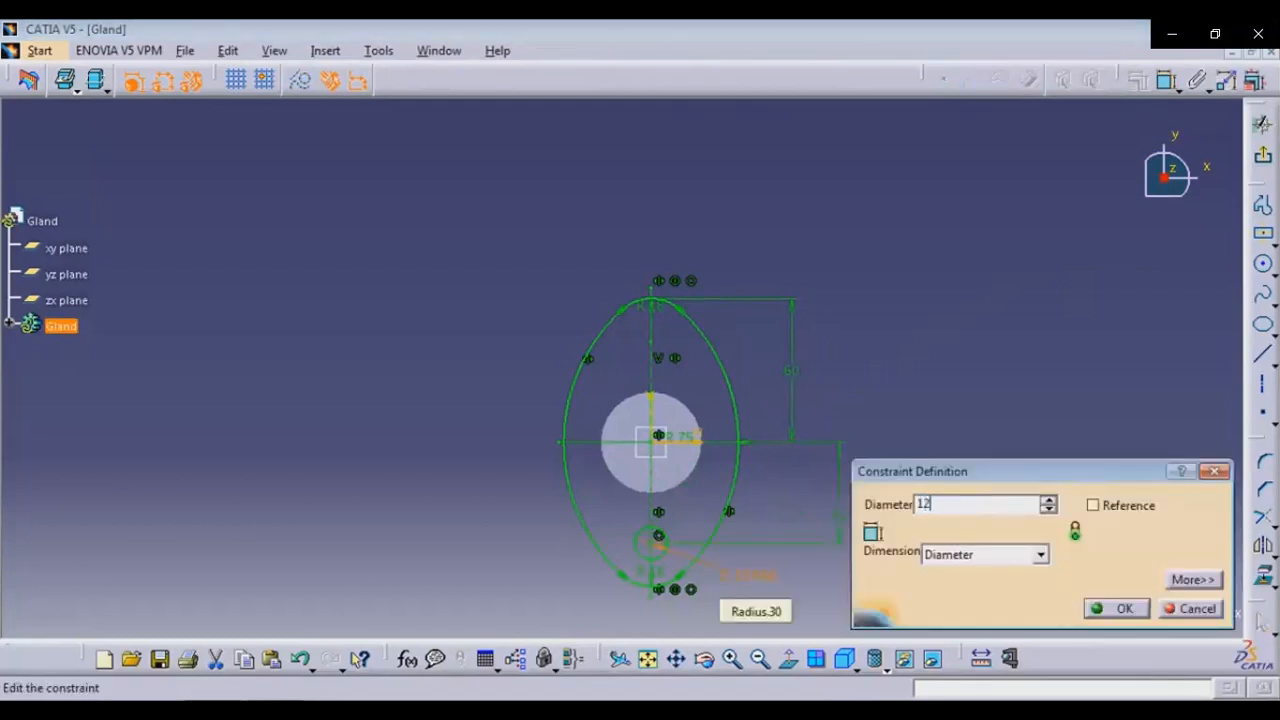
pyautogui.press('Return')
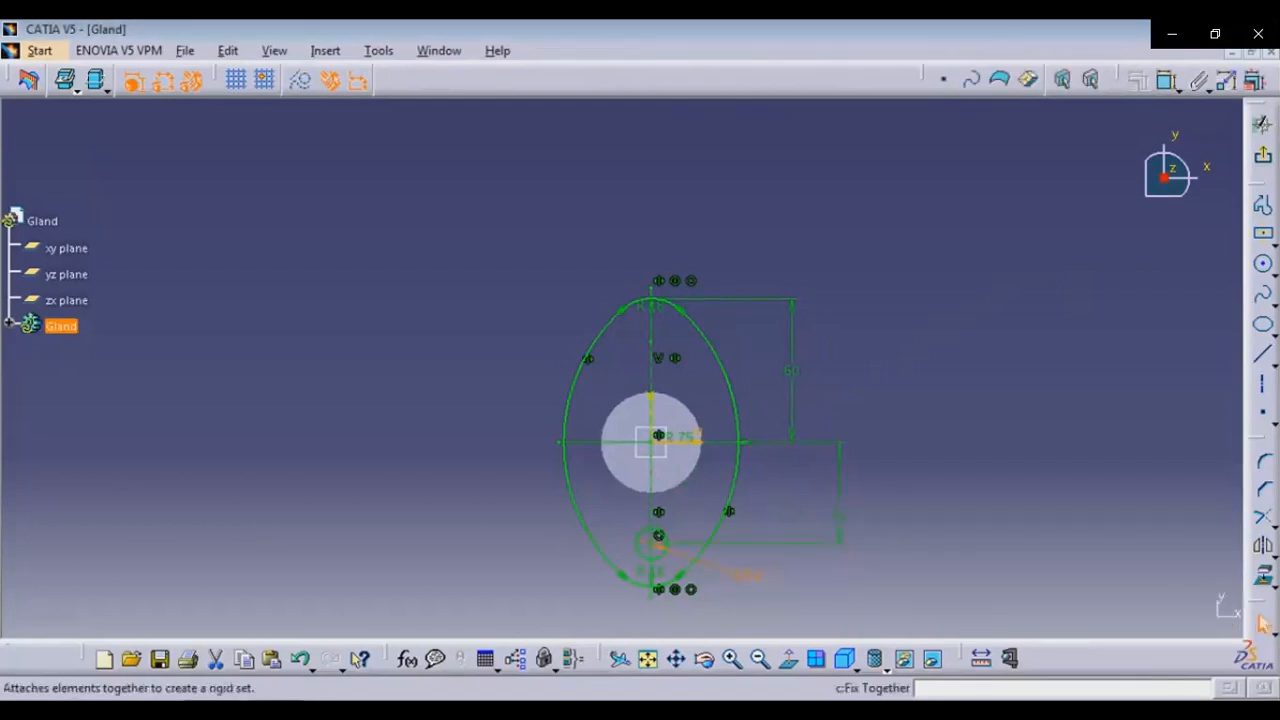
pyautogui.press('Escape')
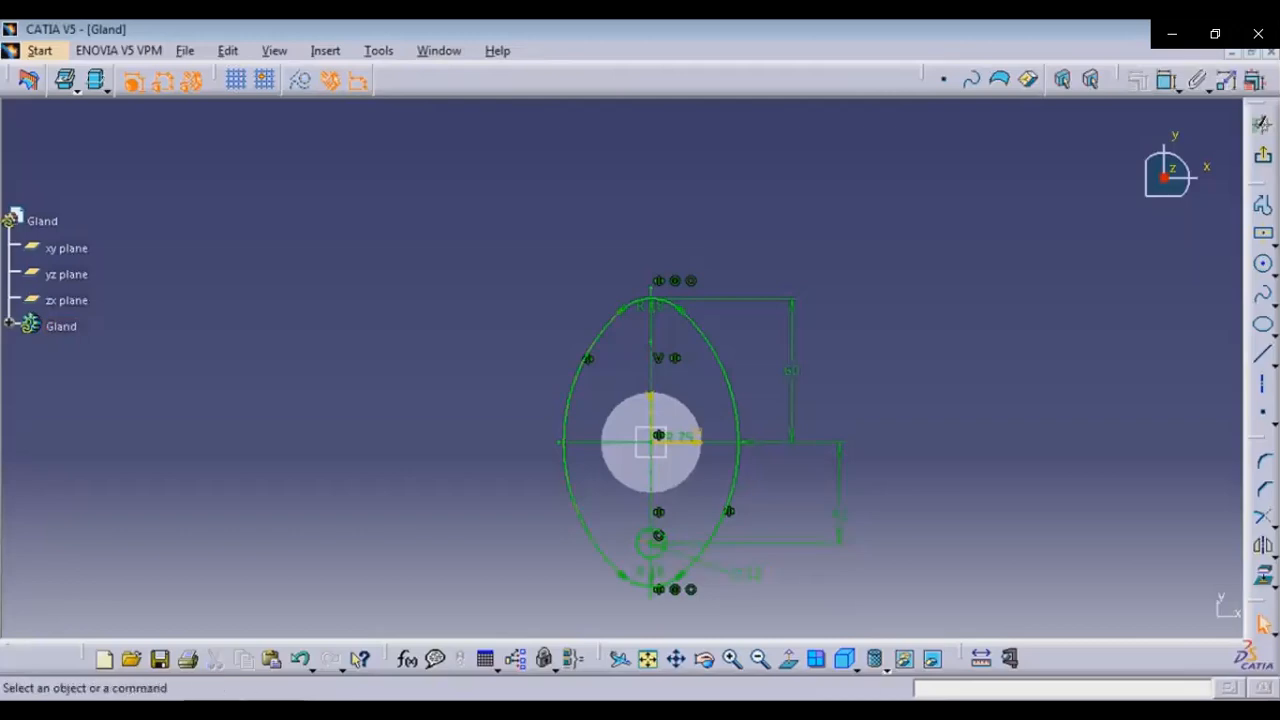
# Mirror the small circle about the horizontal axis and leave the sketcher
pyautogui.hotkey('alt', 'Tab')
pyautogui.hotkey('alt', 'Tab')
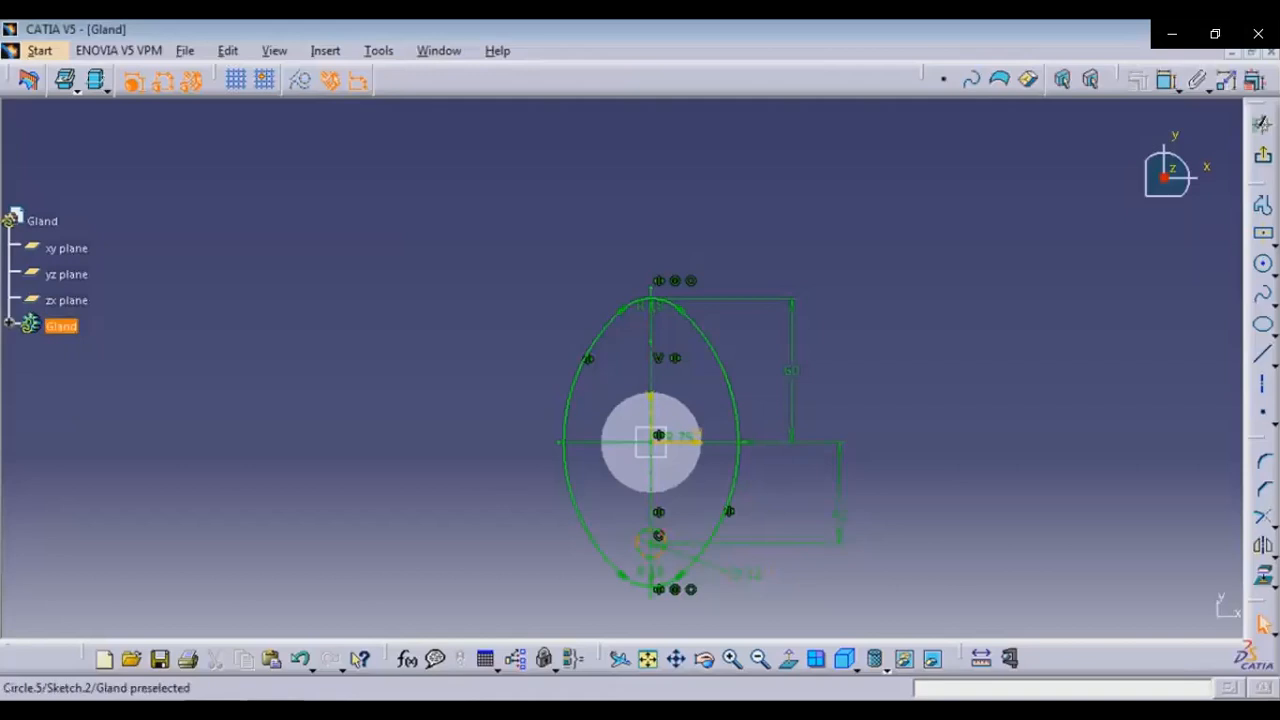
pyautogui.click(648, 542)
pyautogui.click(1263, 546)
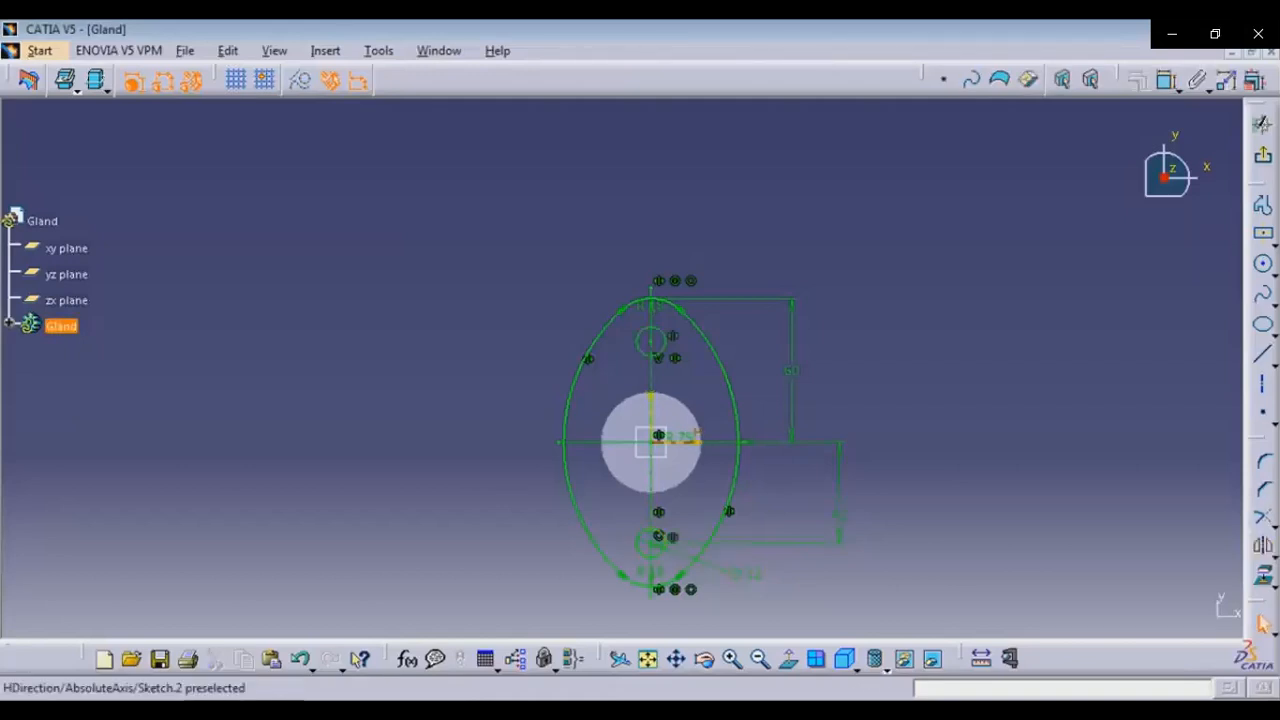
pyautogui.click(697, 437)
pyautogui.click(1262, 624)
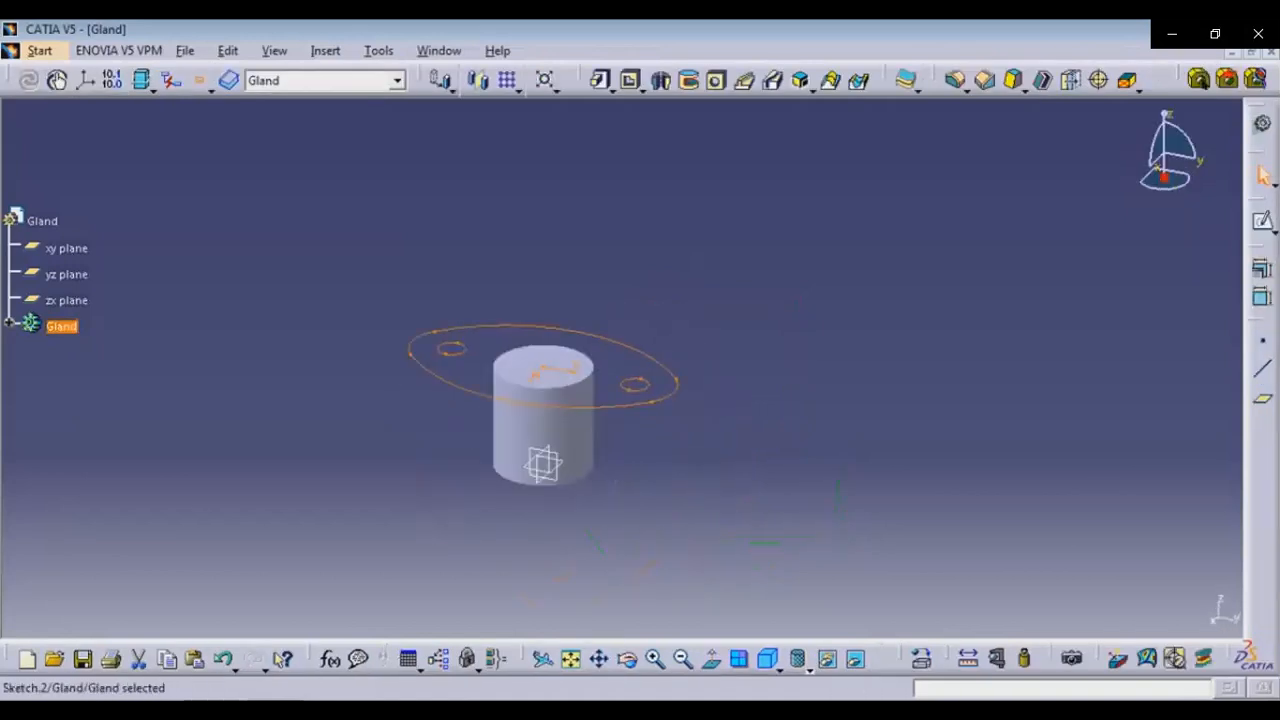
# Pad the gland flange sketch 15 mm and check it against the reference drawing
pyautogui.click(601, 80)
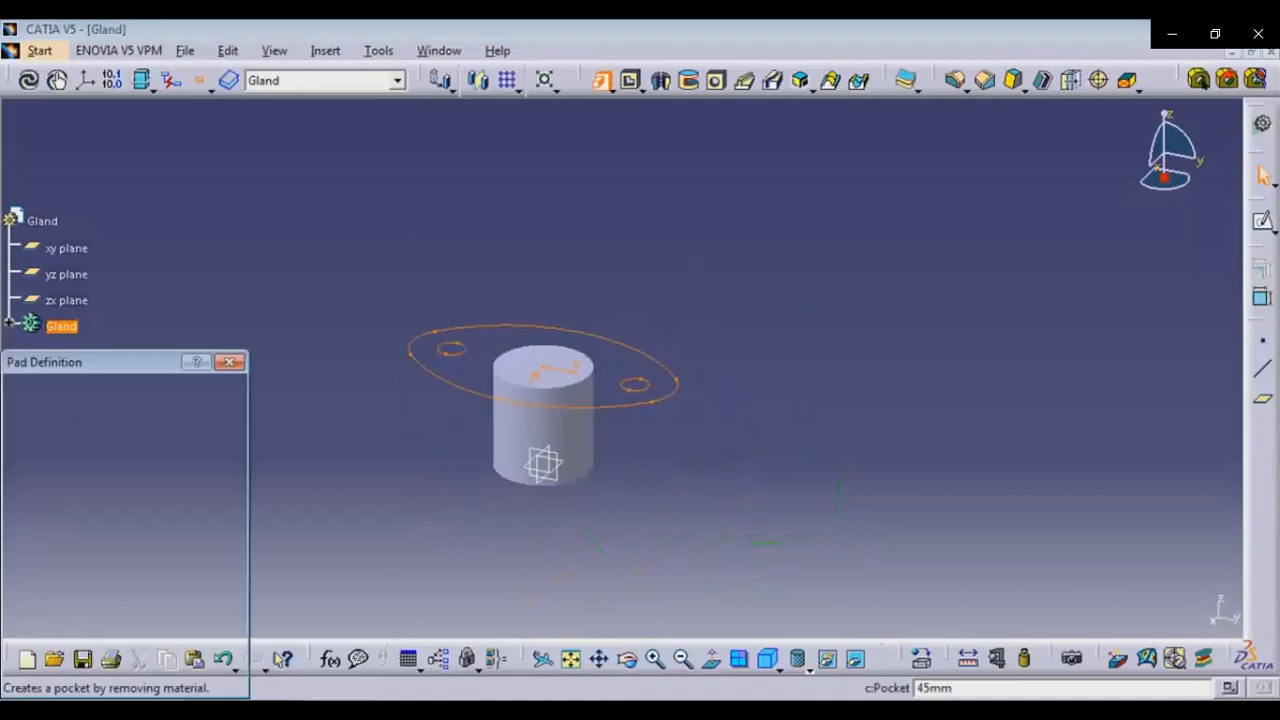
pyautogui.write('15')
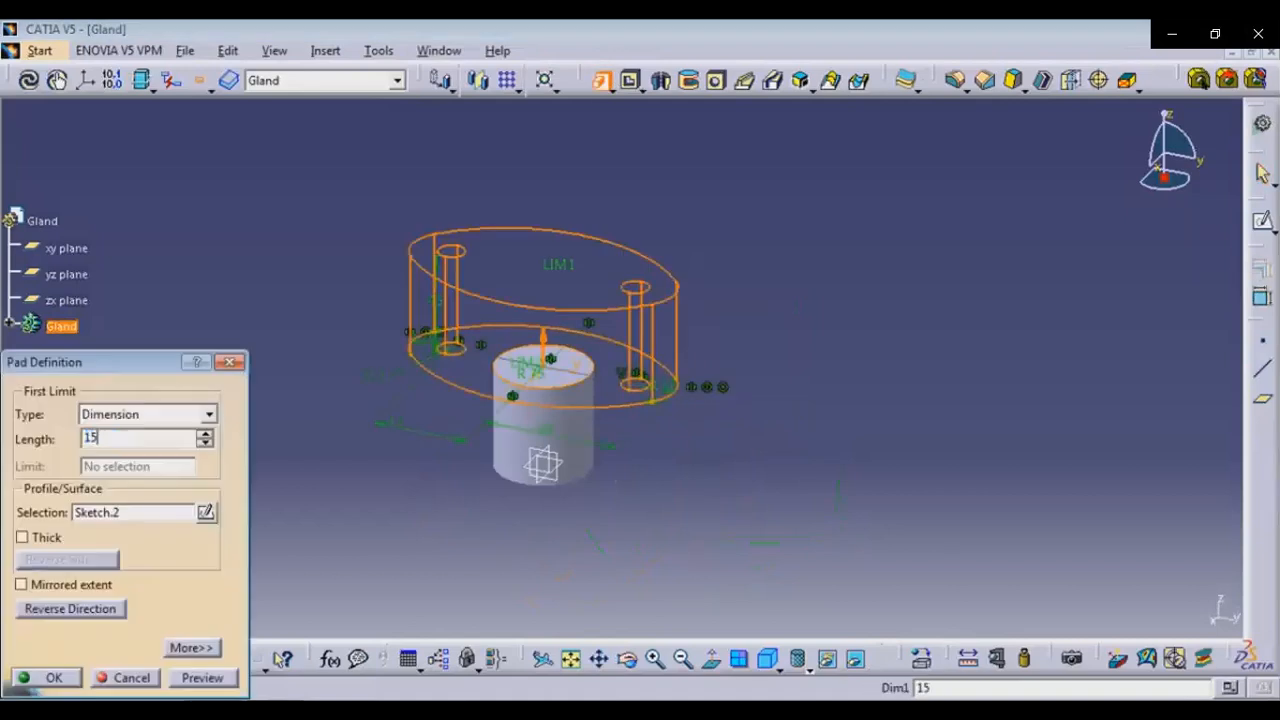
pyautogui.click(52, 678)
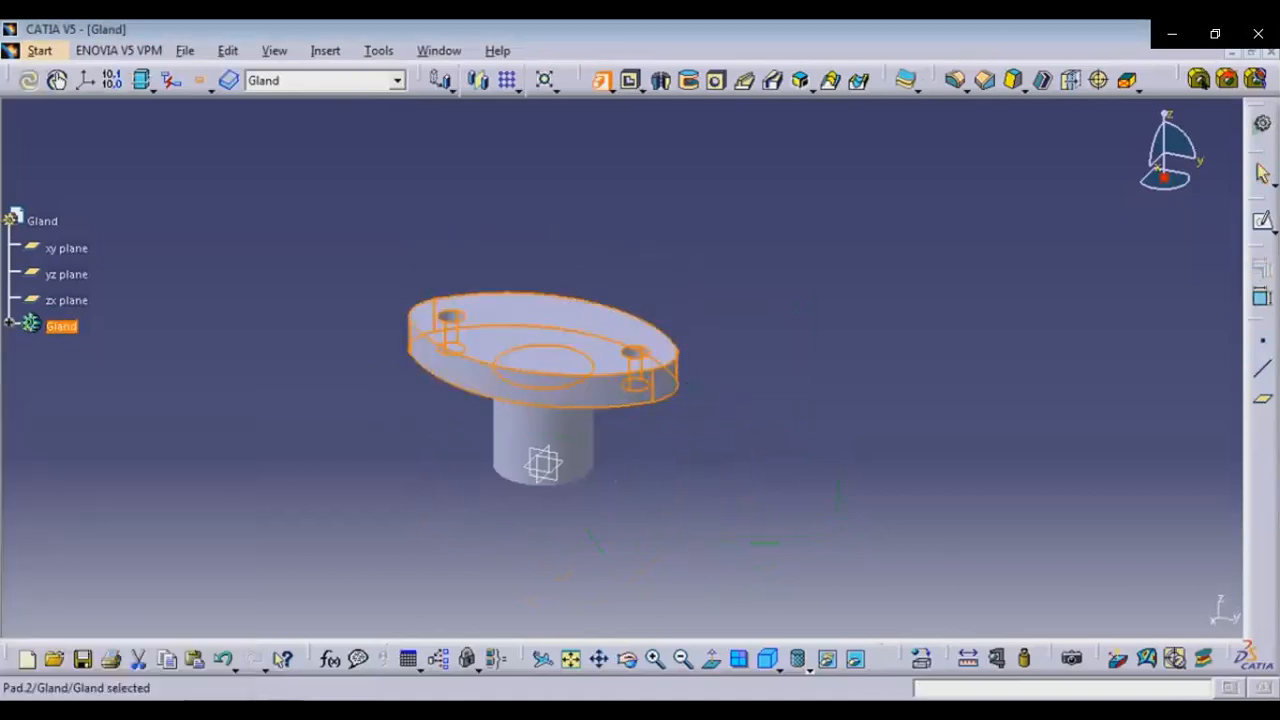
pyautogui.hotkey('alt', 'Tab')
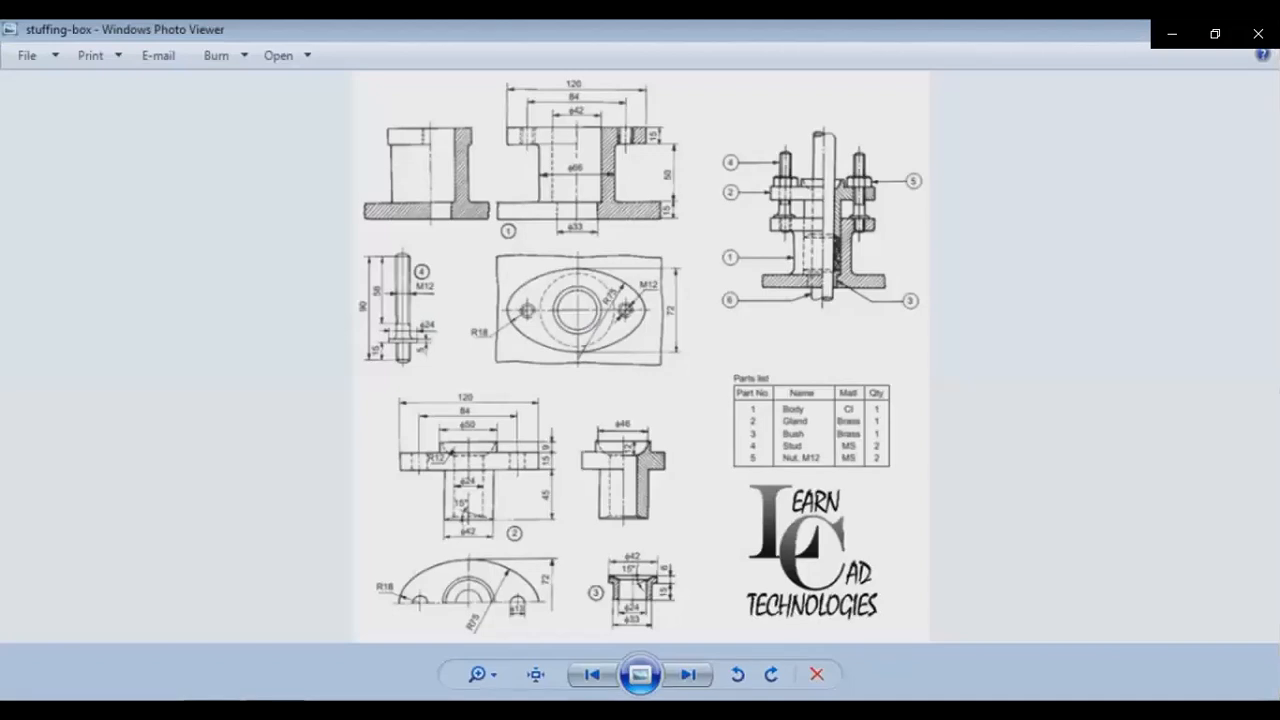
pyautogui.hotkey('alt', 'Tab')
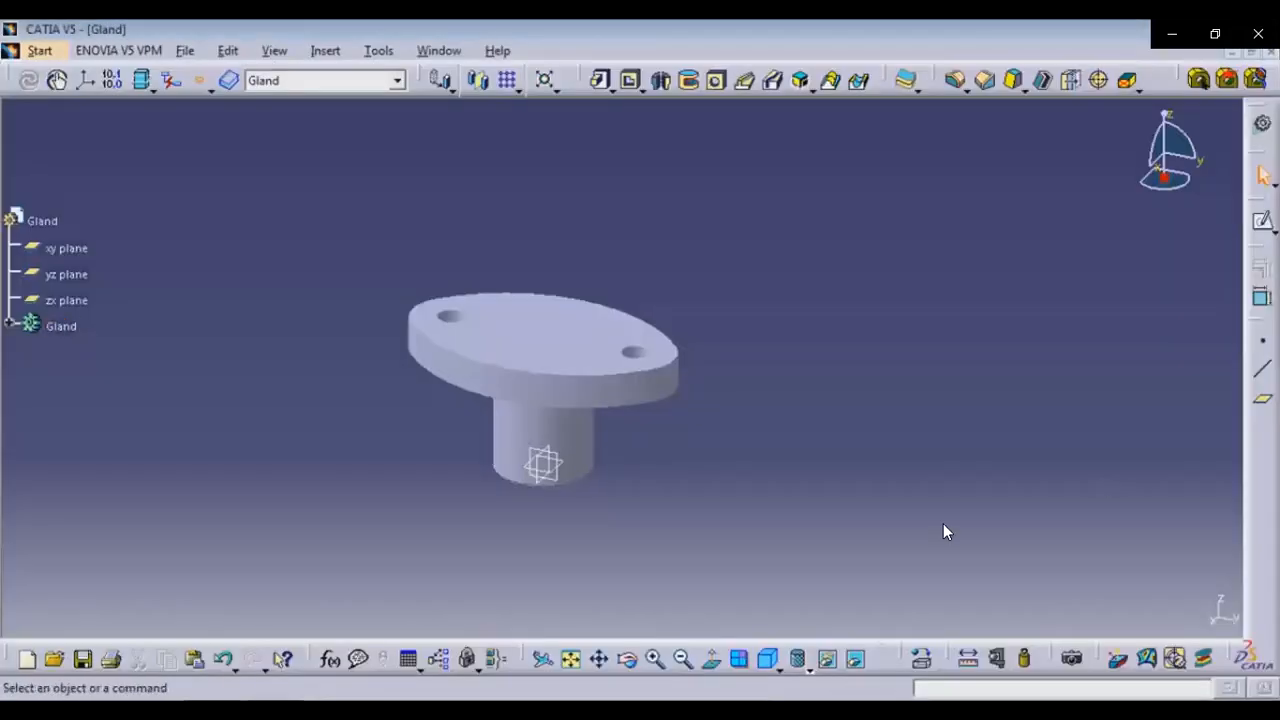
# Set the central circle's diameter to 50 mm in the sketch on the gland flange
pyautogui.moveTo(603, 680)
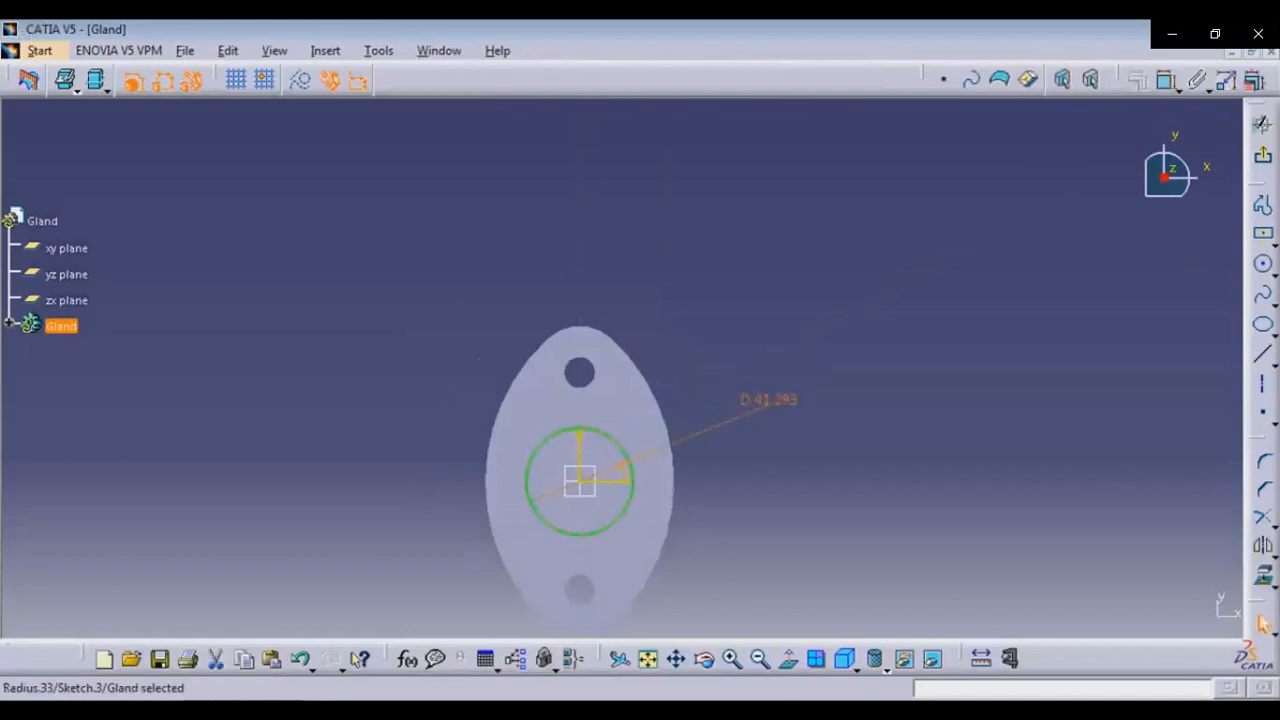
pyautogui.write('50')
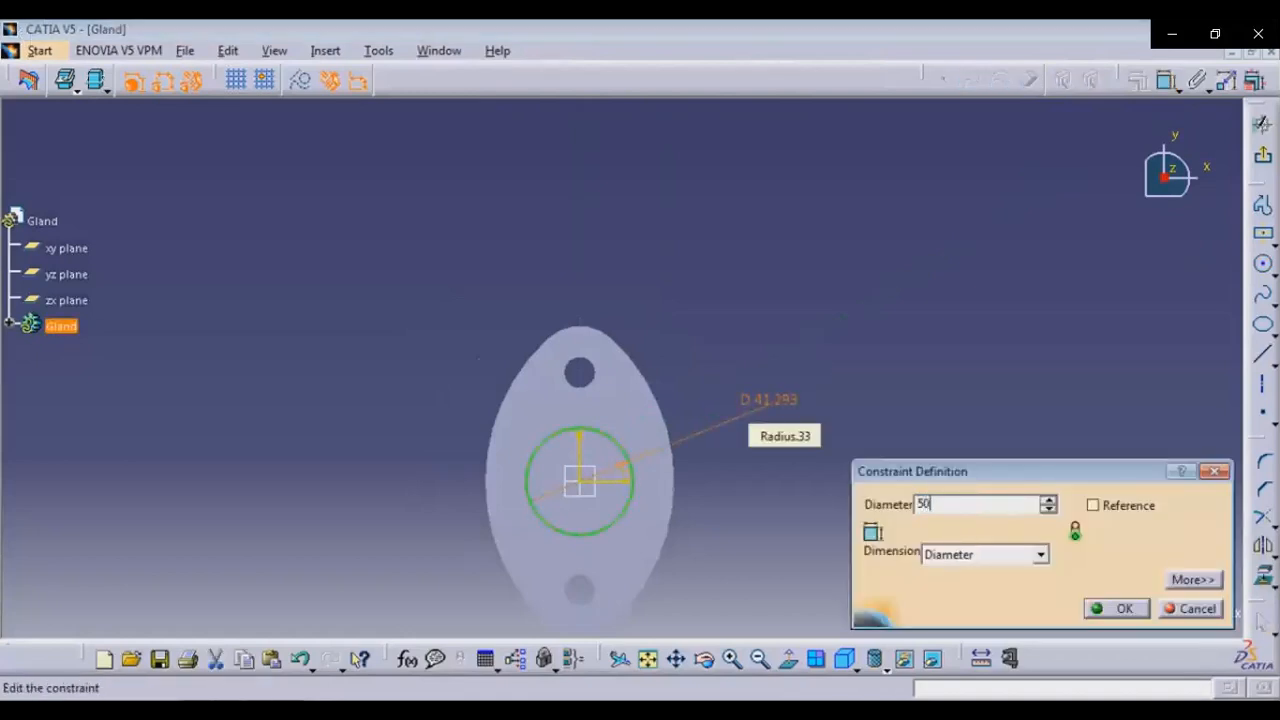
pyautogui.press('Return')
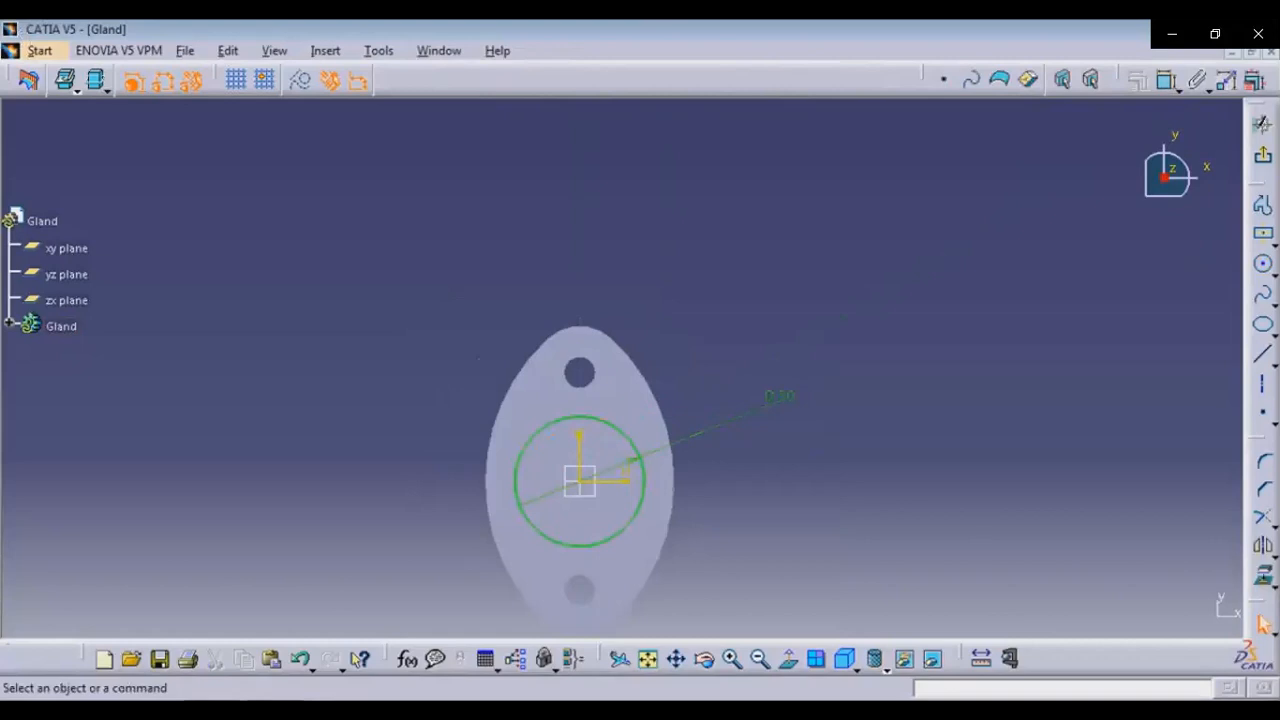
pyautogui.click(680, 672)
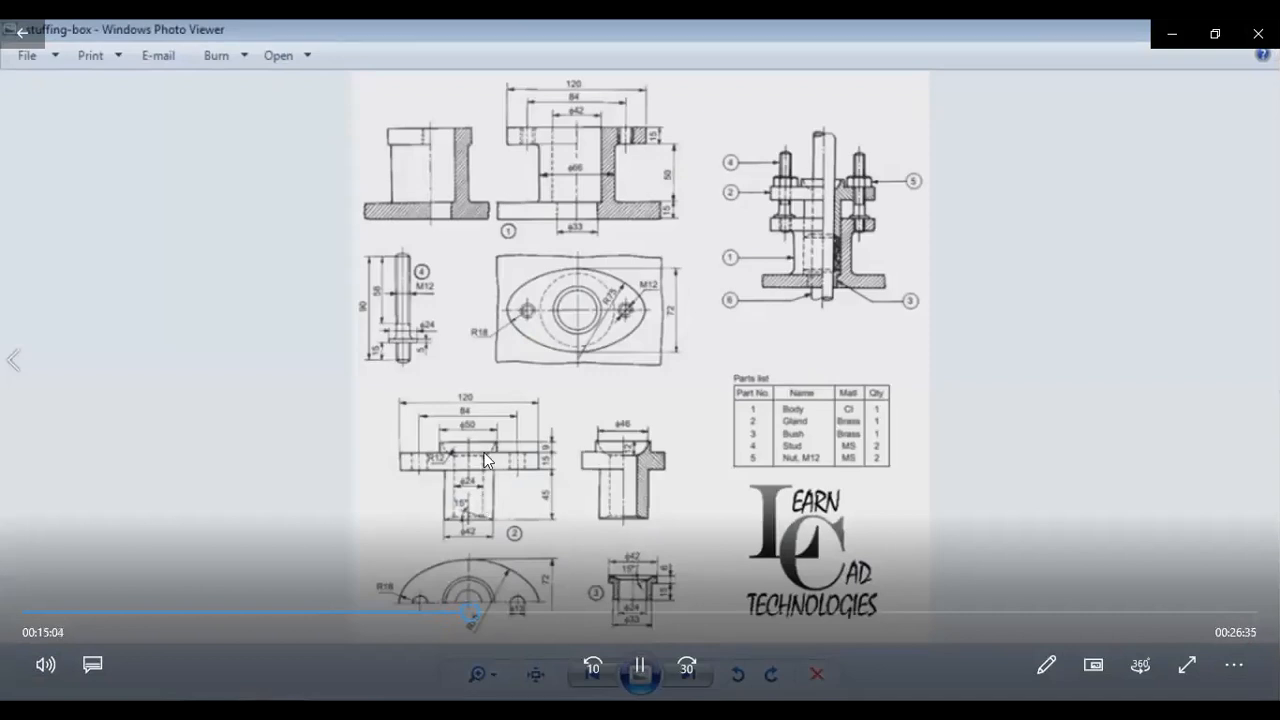
pyautogui.click(648, 656)
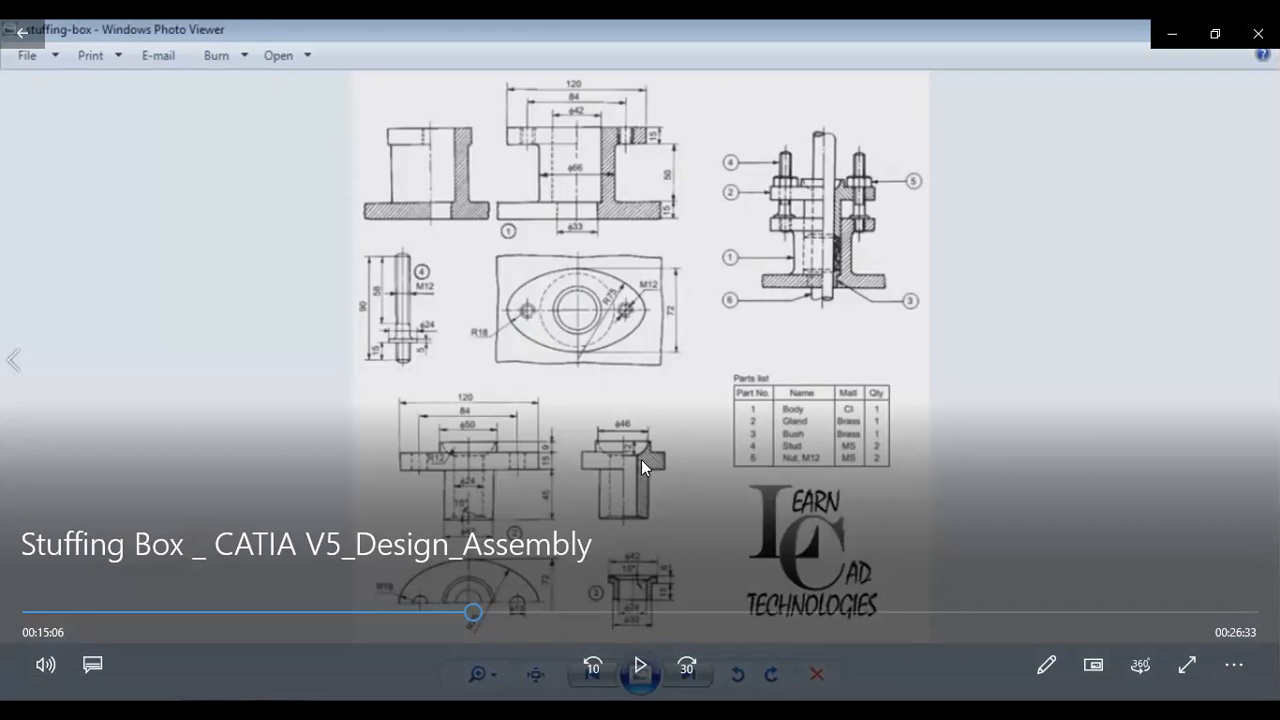
pyautogui.click(640, 666)
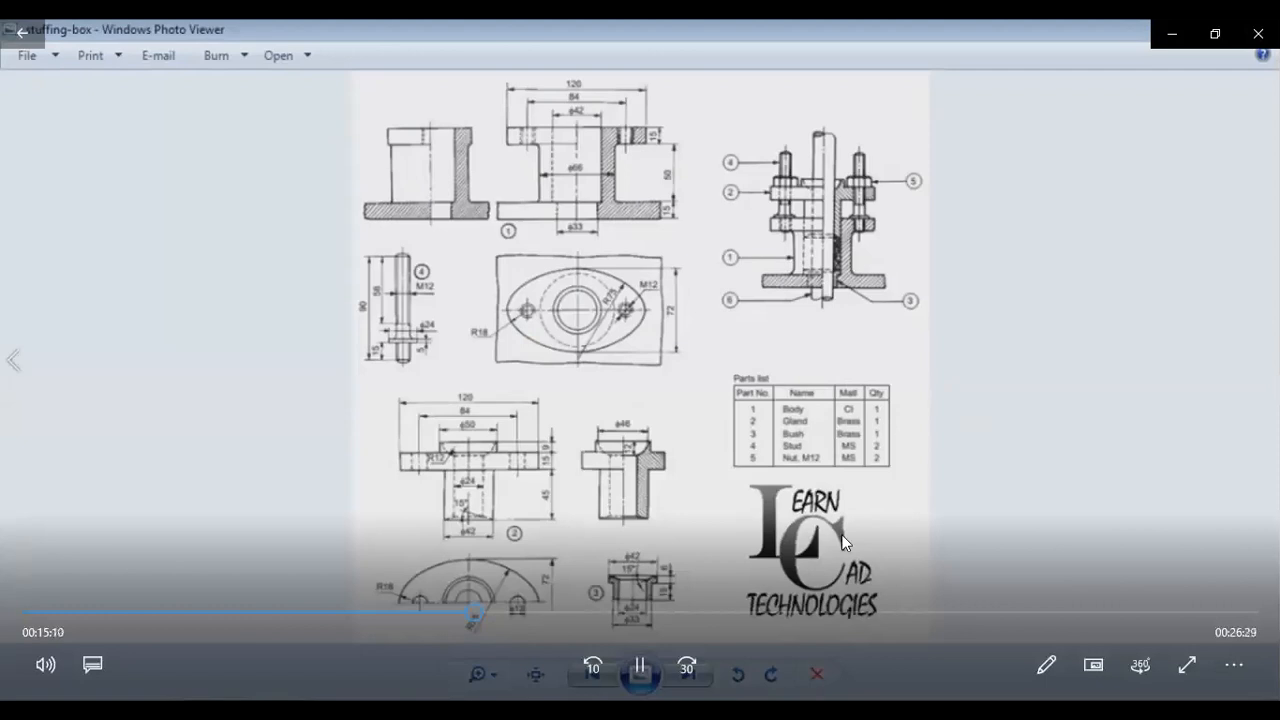
pyautogui.click(640, 666)
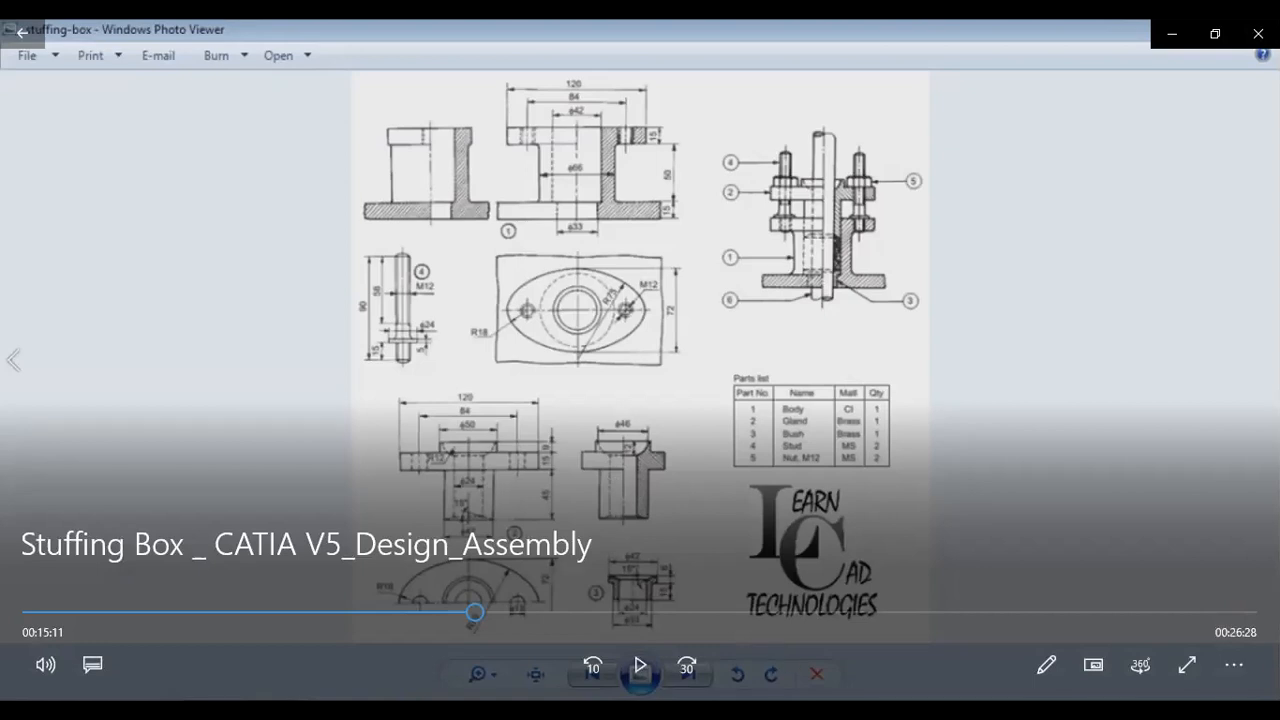
pyautogui.click(650, 673)
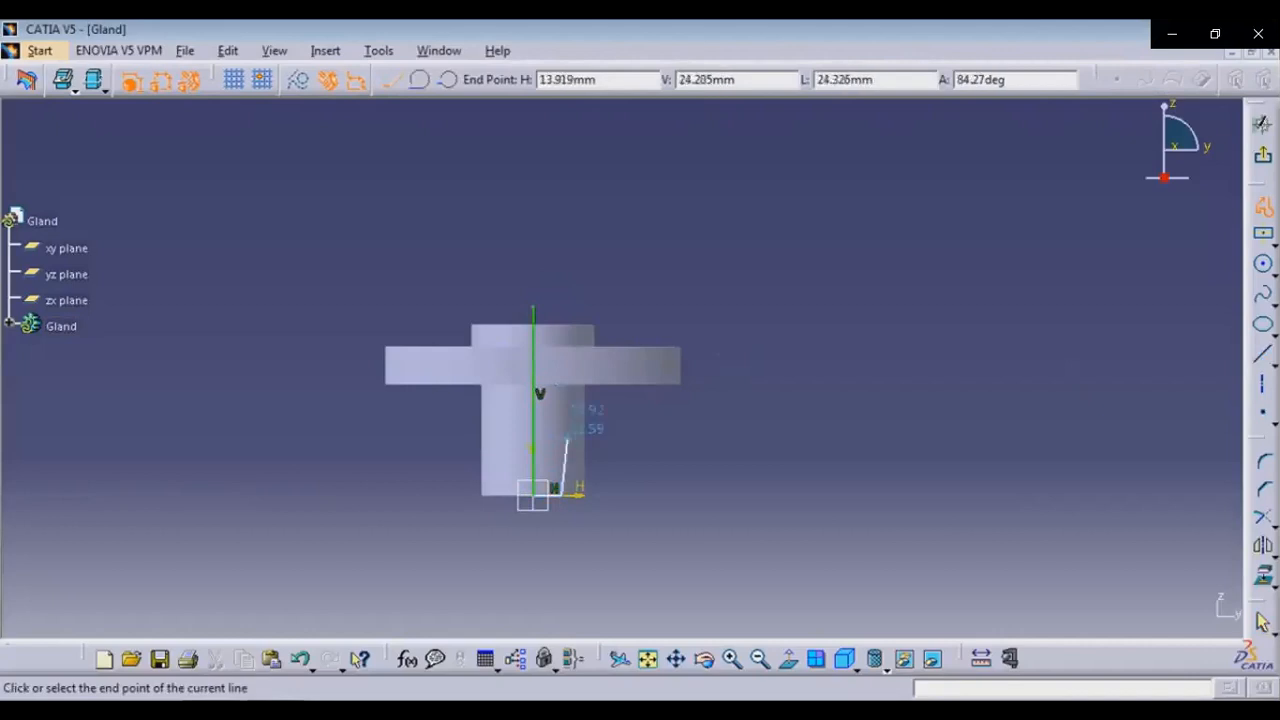
# Finish the profile's short vertical line beside the axis line and exit the line tool
pyautogui.click(561, 404)
pyautogui.press('Escape')
pyautogui.press('Escape')
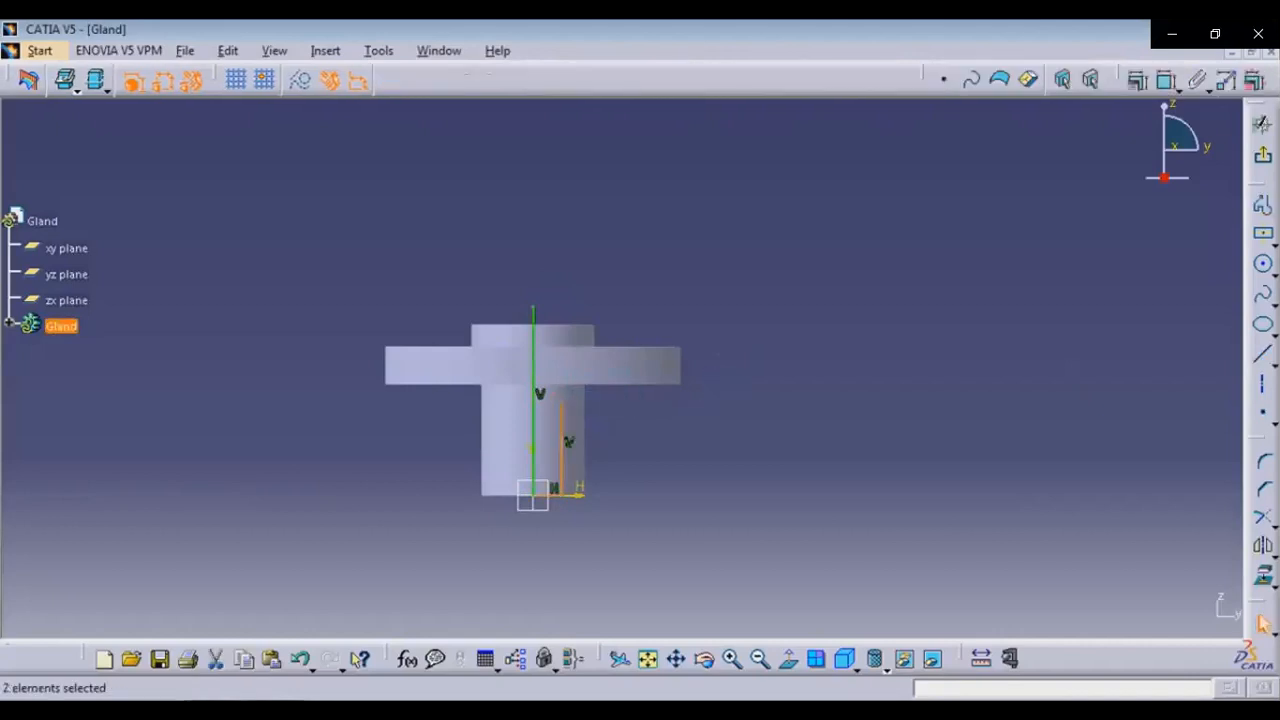
# Dimension the axis line's height, the vertical line's offset from the axis, and the vertical line's length
pyautogui.click(1165, 80)
pyautogui.click(533, 440)
pyautogui.click(328, 410)
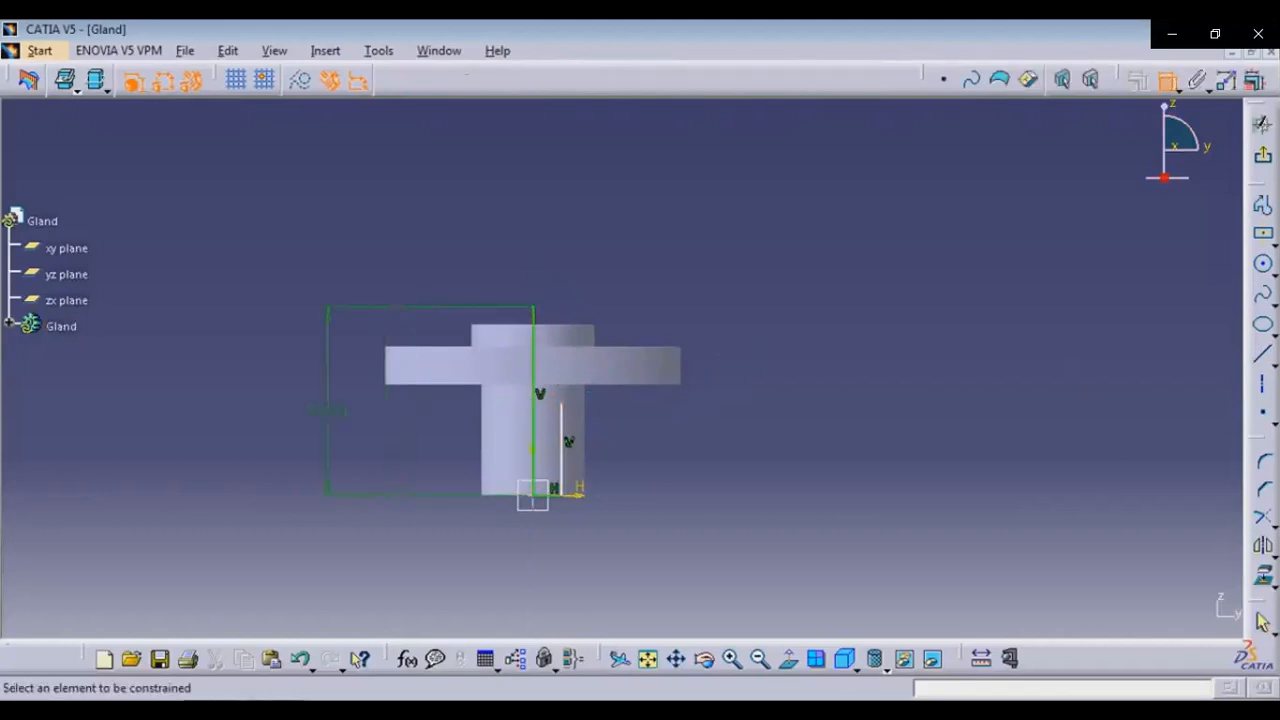
pyautogui.click(547, 495)
pyautogui.click(565, 563)
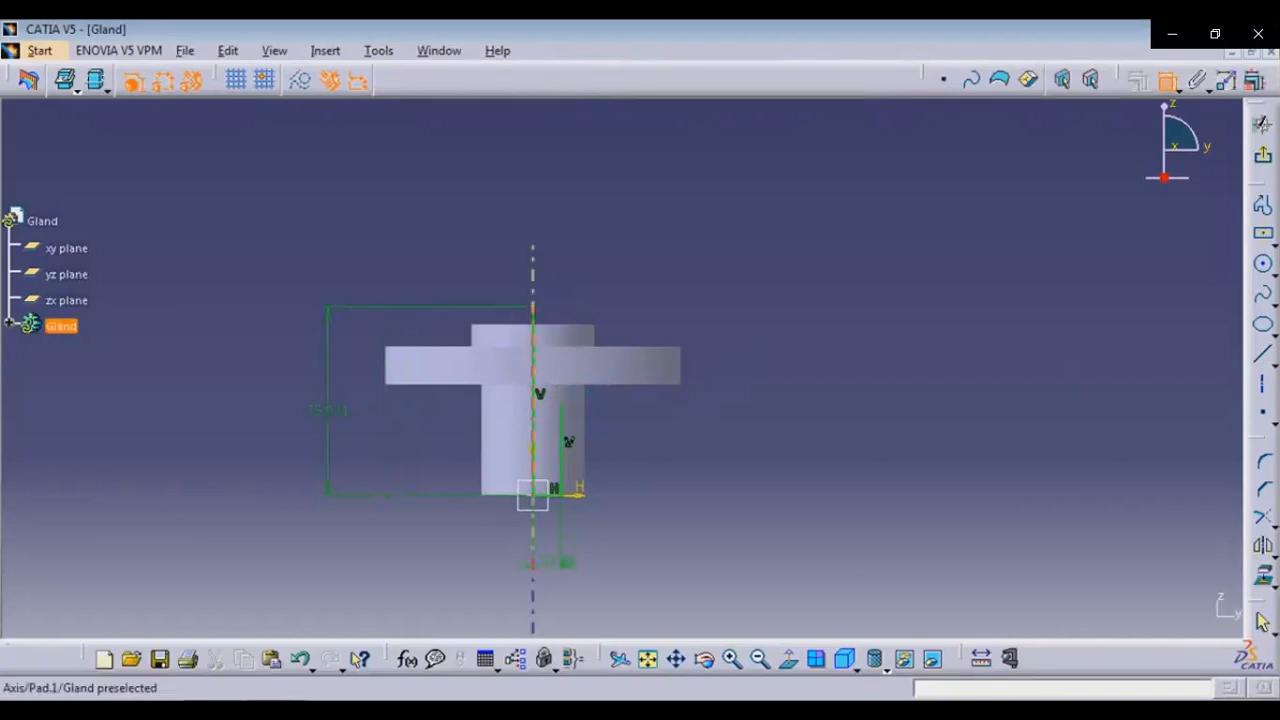
pyautogui.click(561, 453)
pyautogui.click(667, 460)
pyautogui.click(1167, 80)
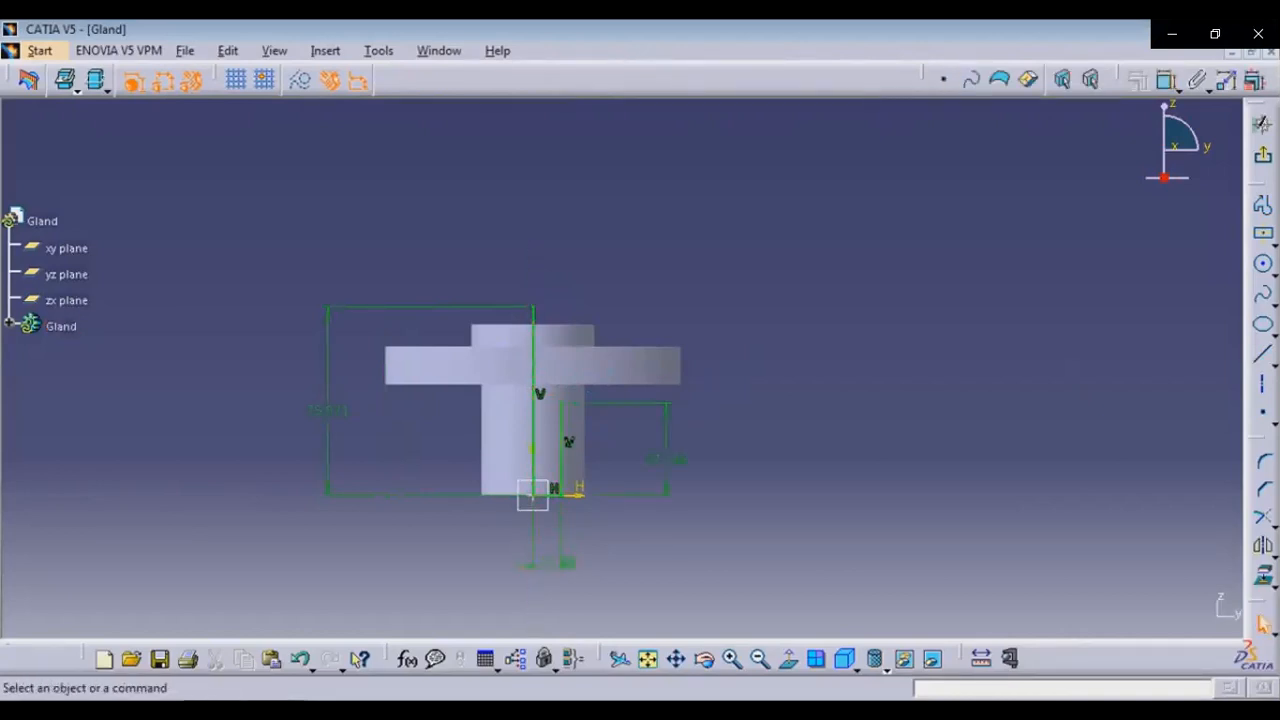
# Set the vertical line's offset from the axis to 10 mm
pyautogui.hotkey('alt', 'Tab')
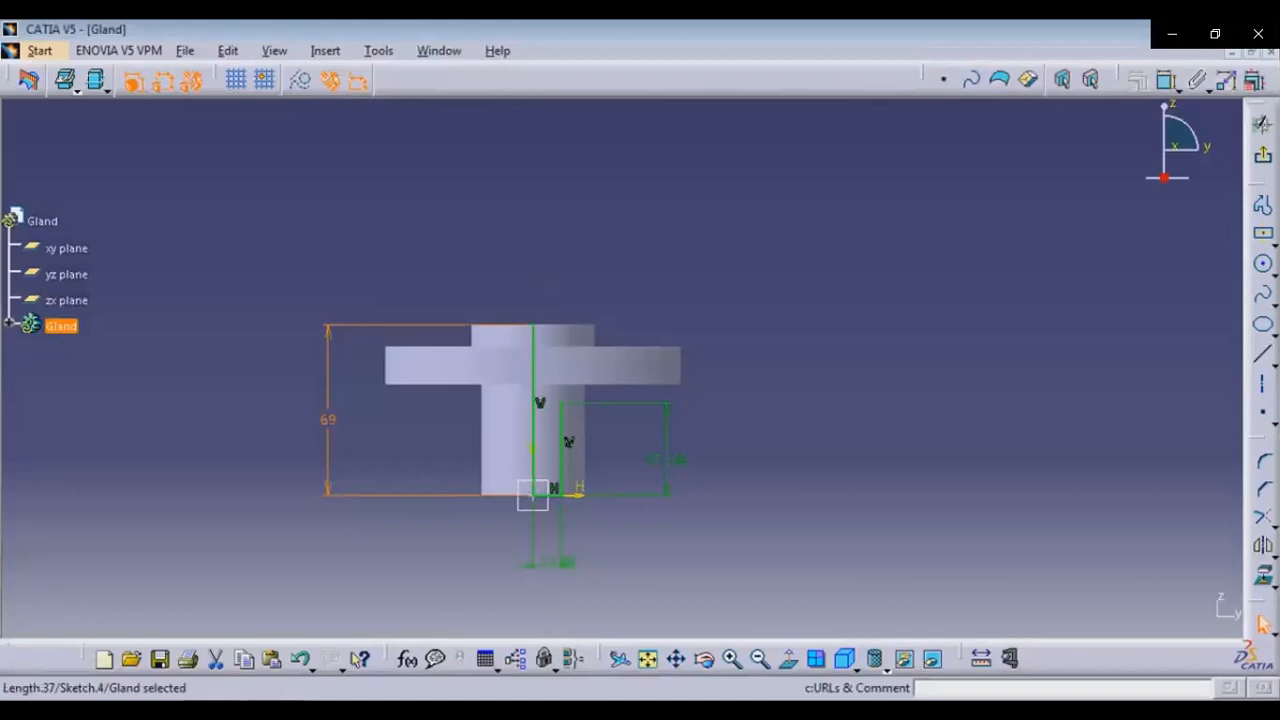
pyautogui.doubleClick(567, 562)
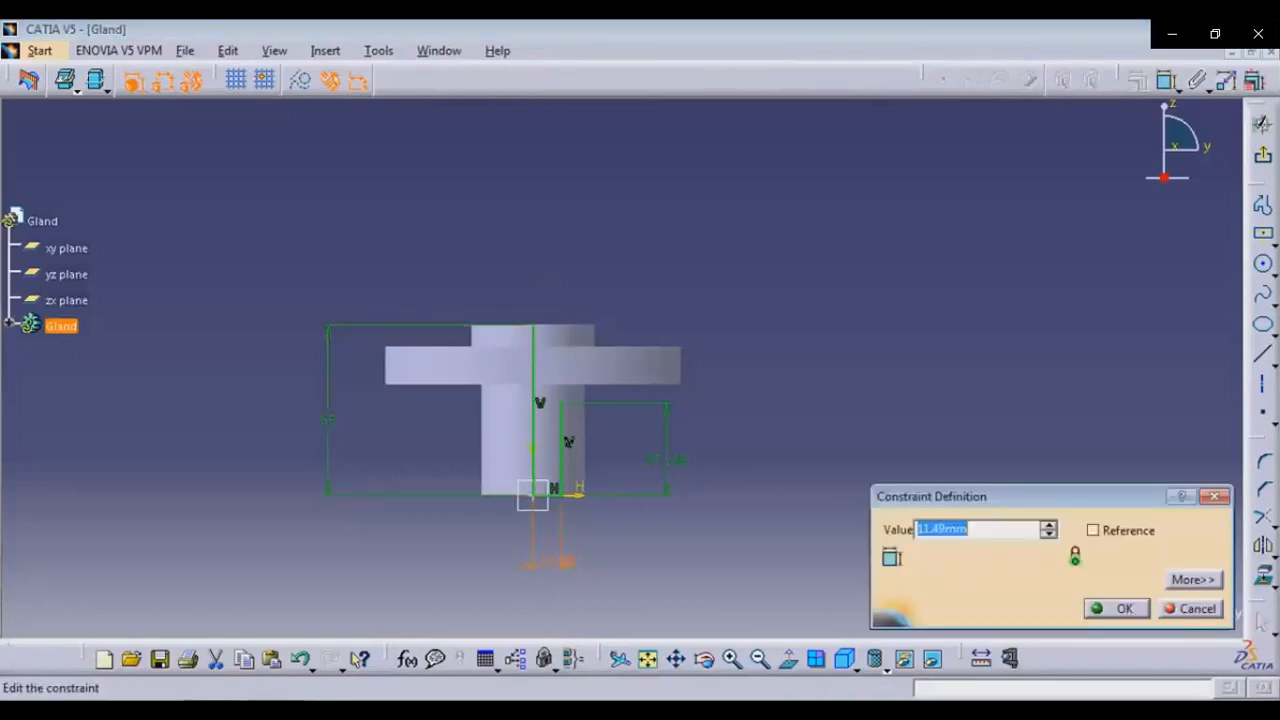
pyautogui.write('10')
pyautogui.press('Return')
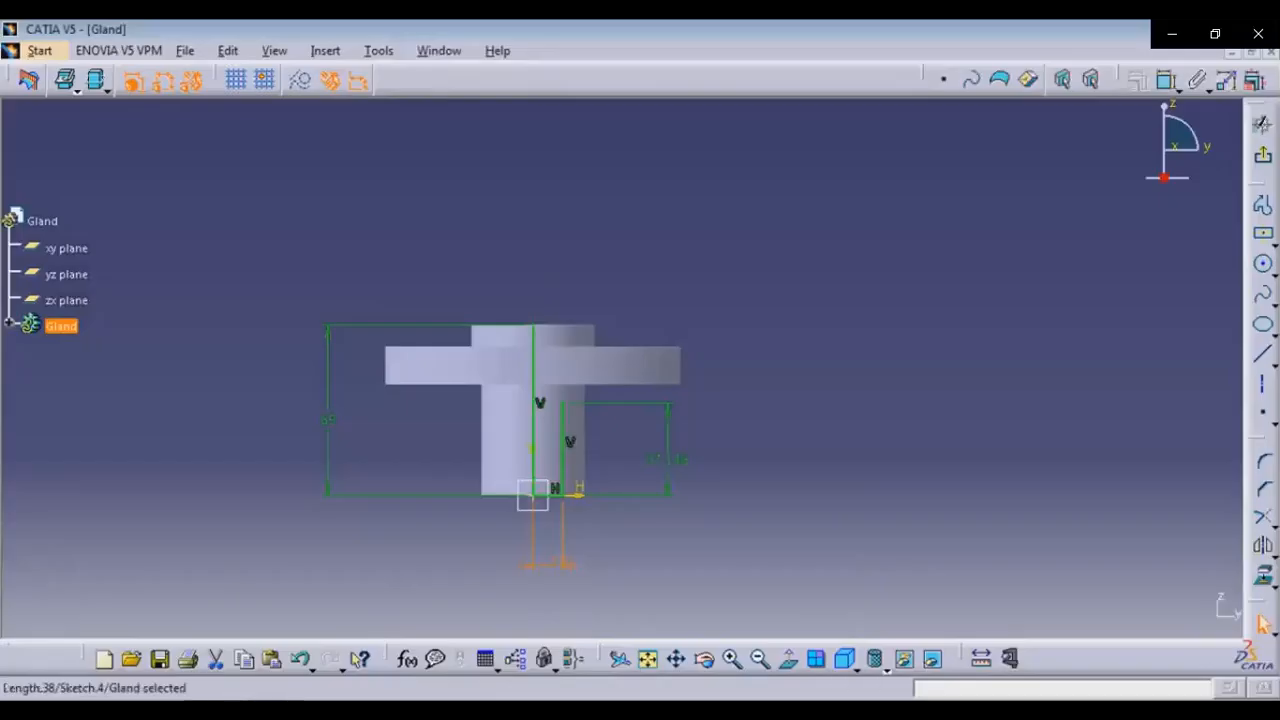
# Set the inner vertical line's length to 57 mm
pyautogui.doubleClick(666, 459)
pyautogui.write('57mm')
pyautogui.press('Return')
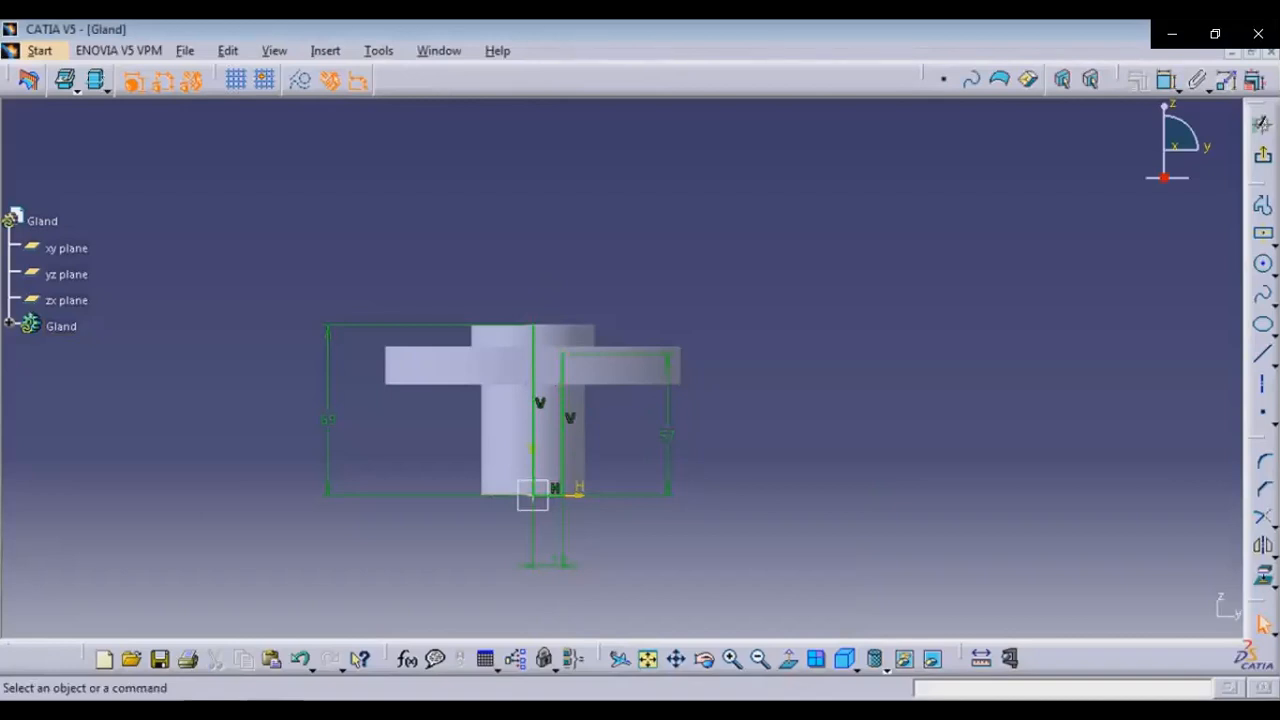
# Draw a horizontal line from the top of the axis line, about 19 mm long
pyautogui.click(1262, 353)
pyautogui.click(533, 324)
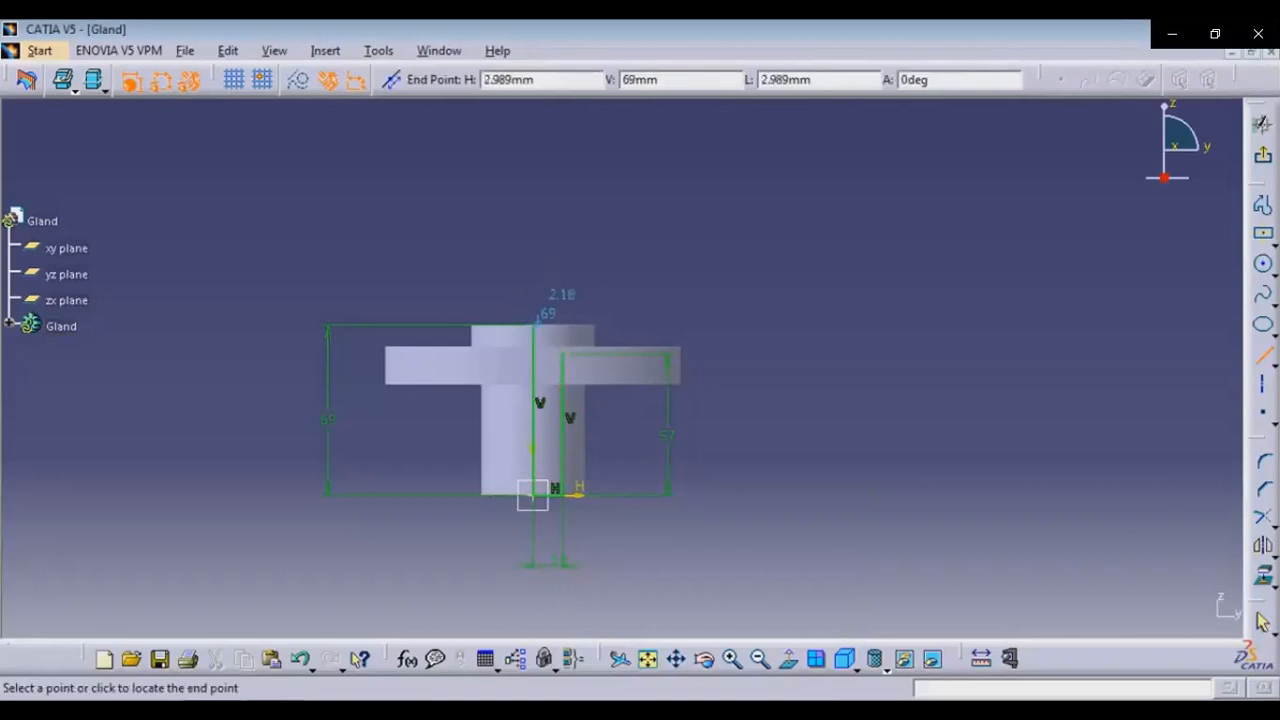
pyautogui.click(583, 324)
pyautogui.press('Escape')
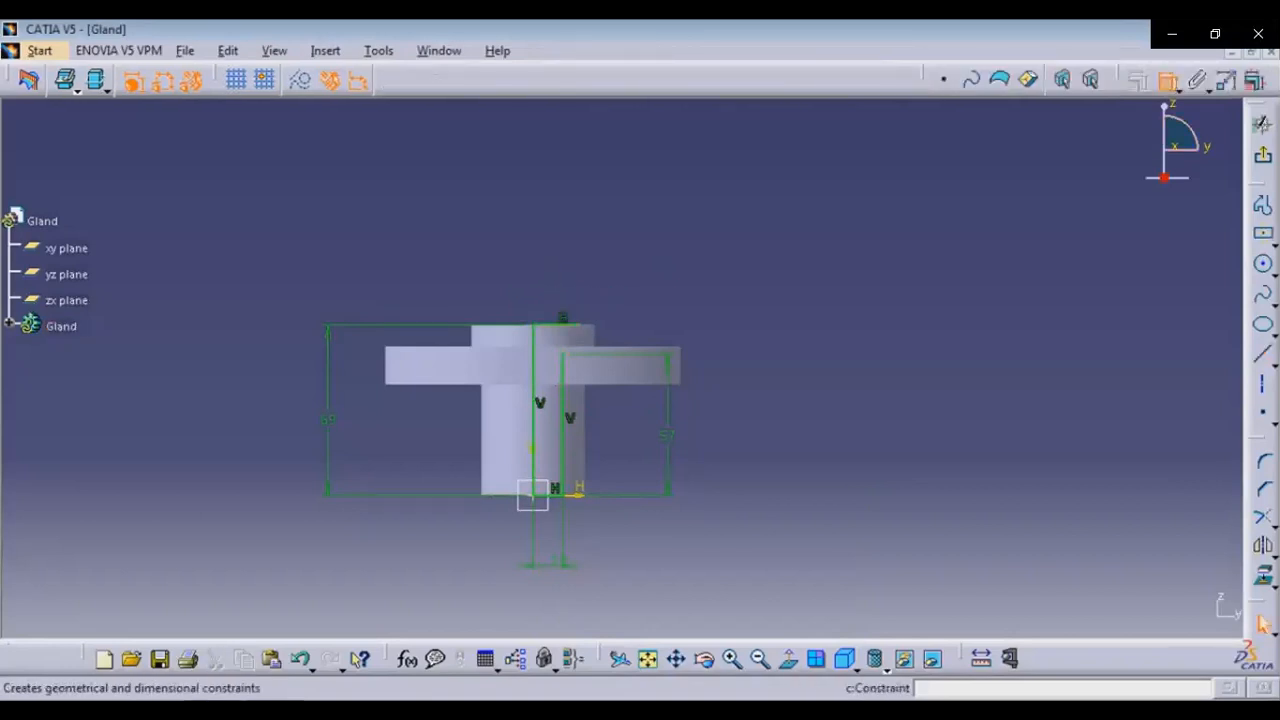
# Dimension the top horizontal line and, checking the reference drawing, set its length to 23 mm
pyautogui.click(1167, 80)
pyautogui.click(560, 324)
pyautogui.click(556, 295)
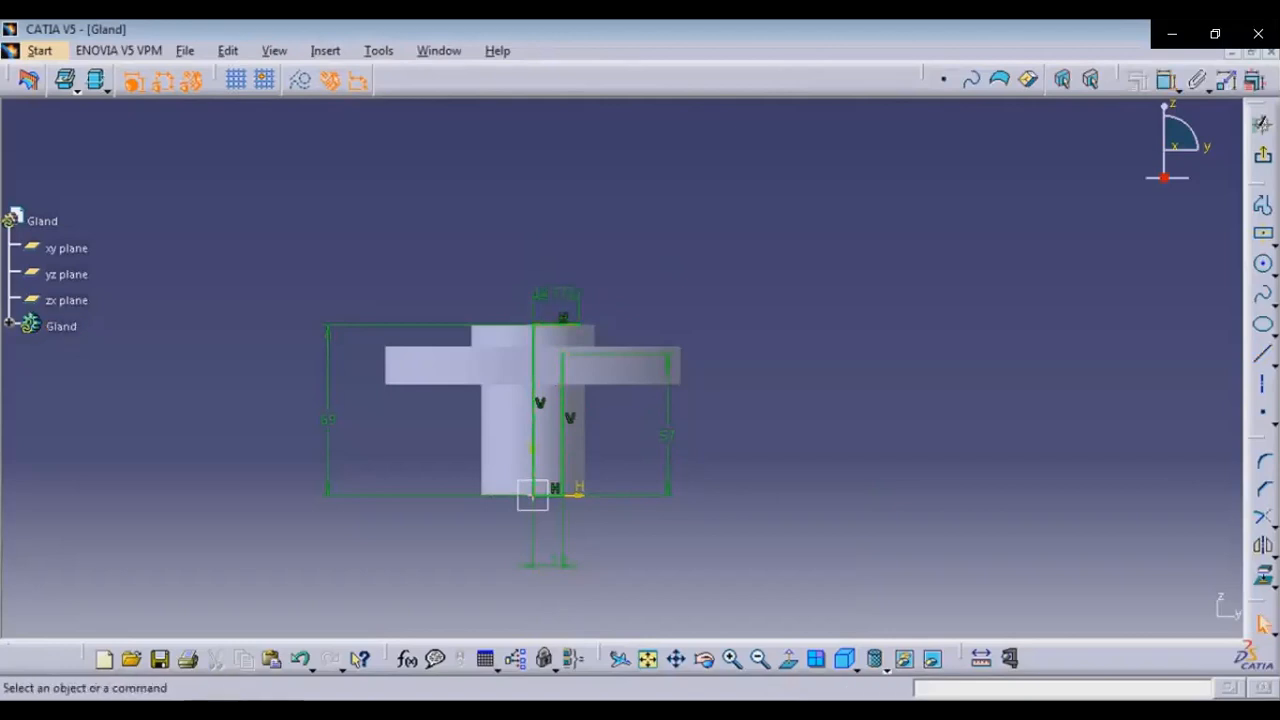
pyautogui.click(261, 710)
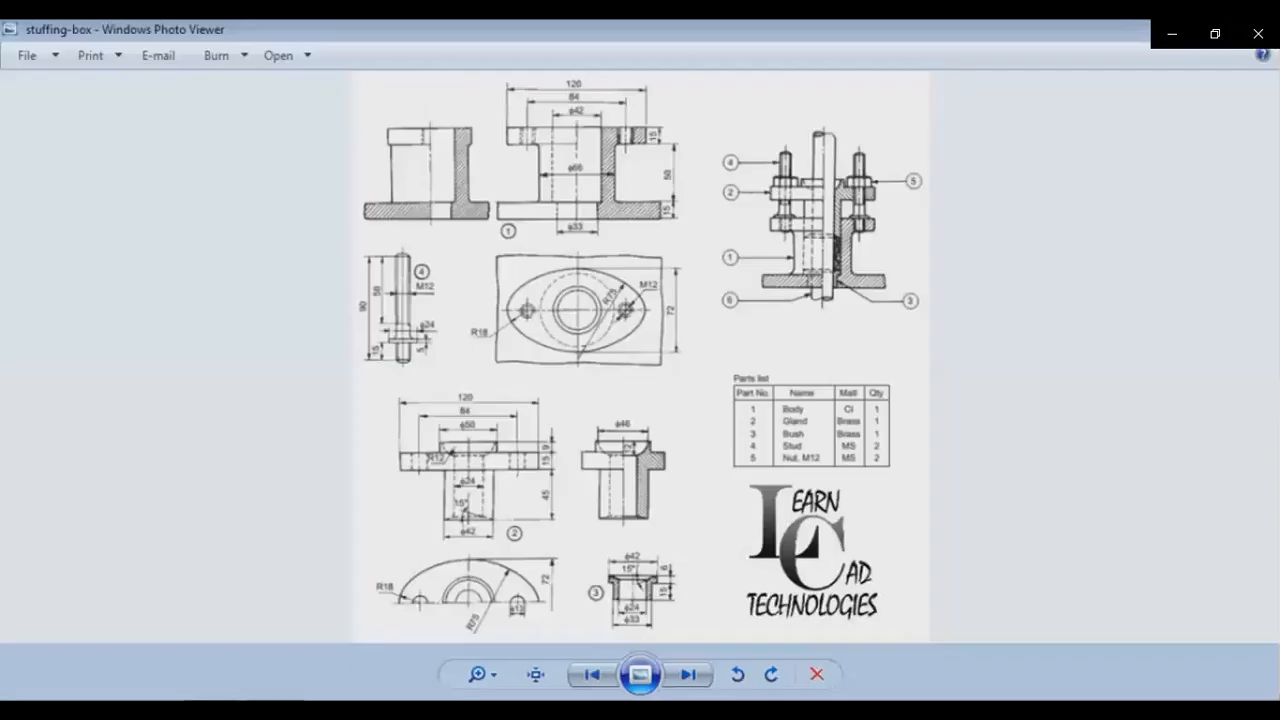
pyautogui.hotkey('alt', 'Tab')
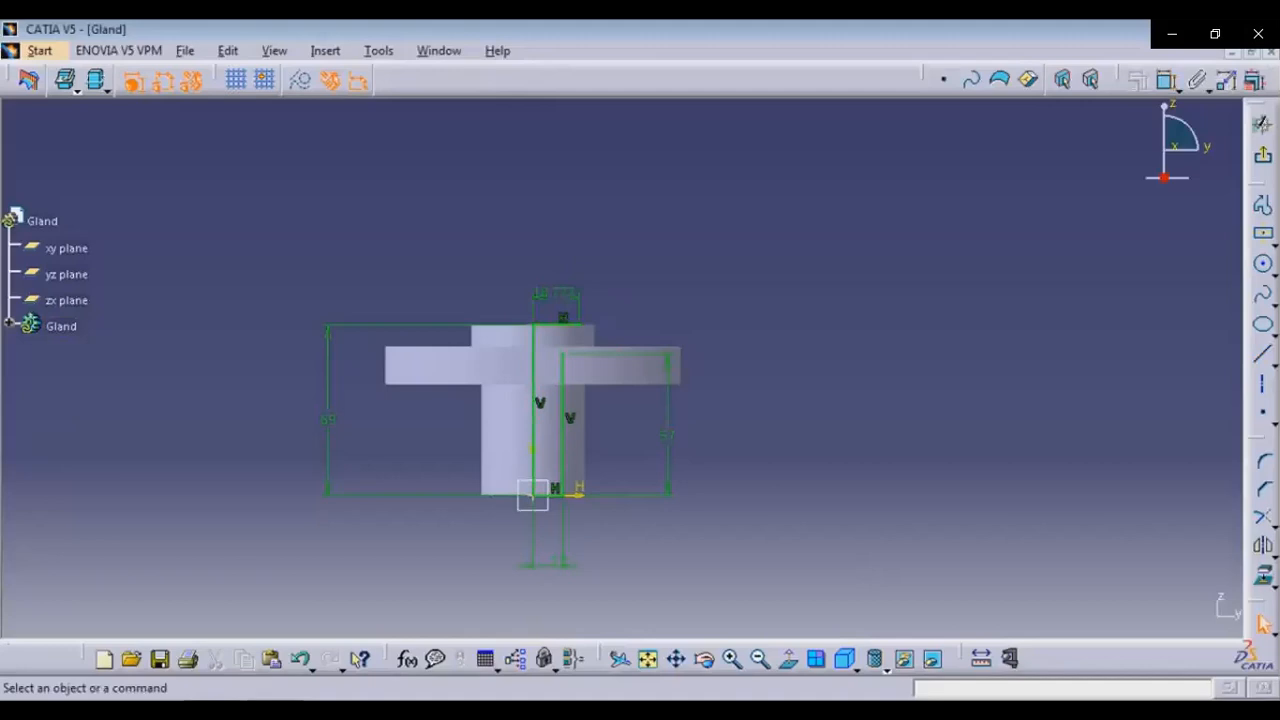
pyautogui.doubleClick(555, 293)
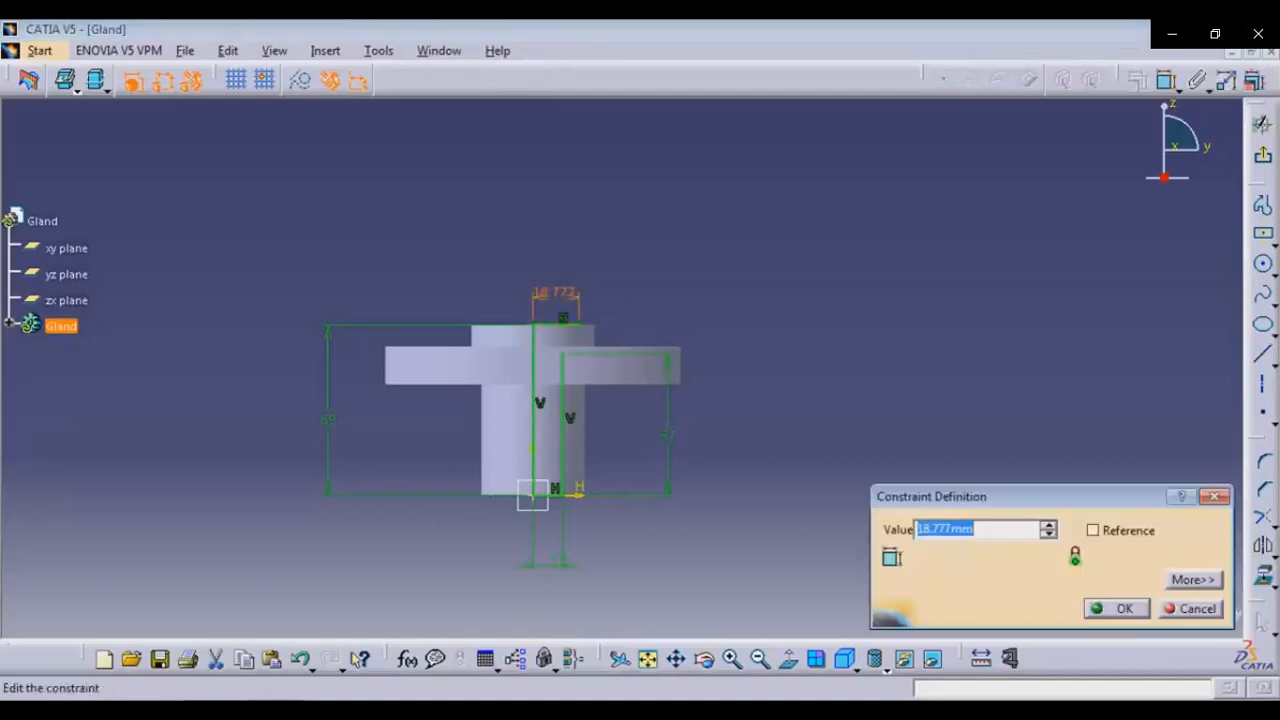
pyautogui.write('23')
pyautogui.press('Return')
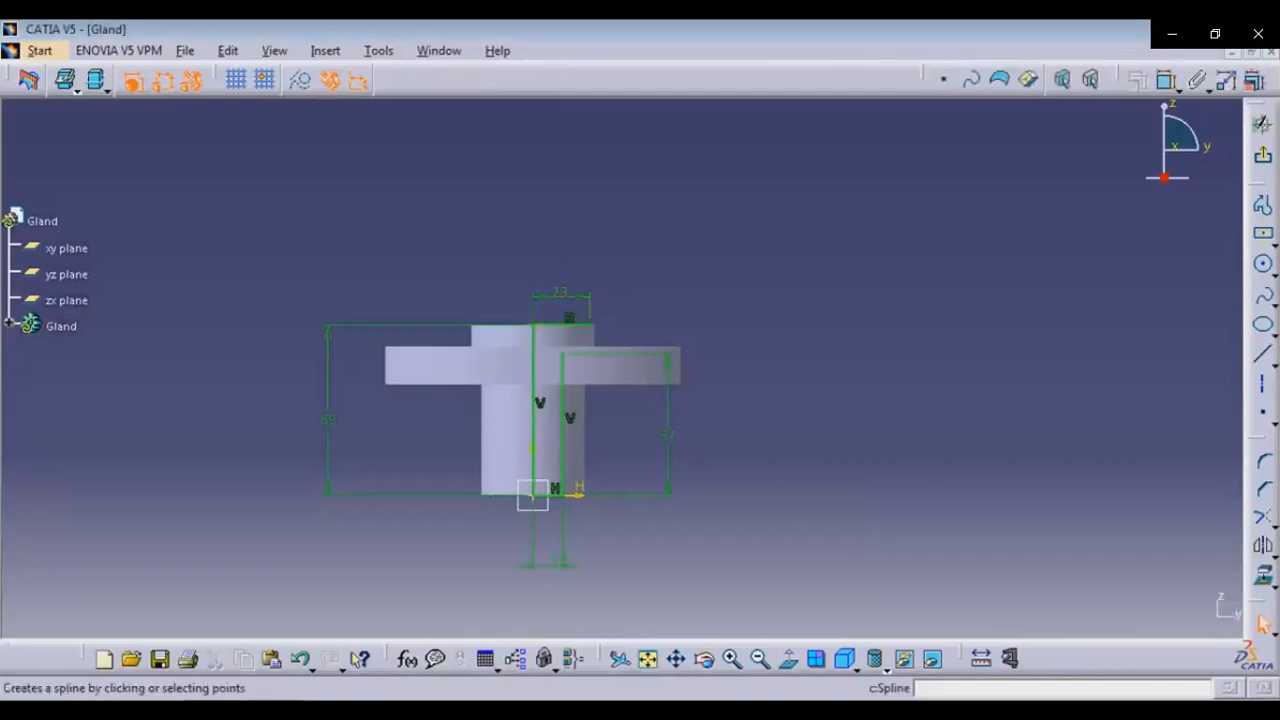
# Draw a three-point arc of radius 12 mm joining the inner vertical line's top to the top line's end
pyautogui.click(1274, 245)
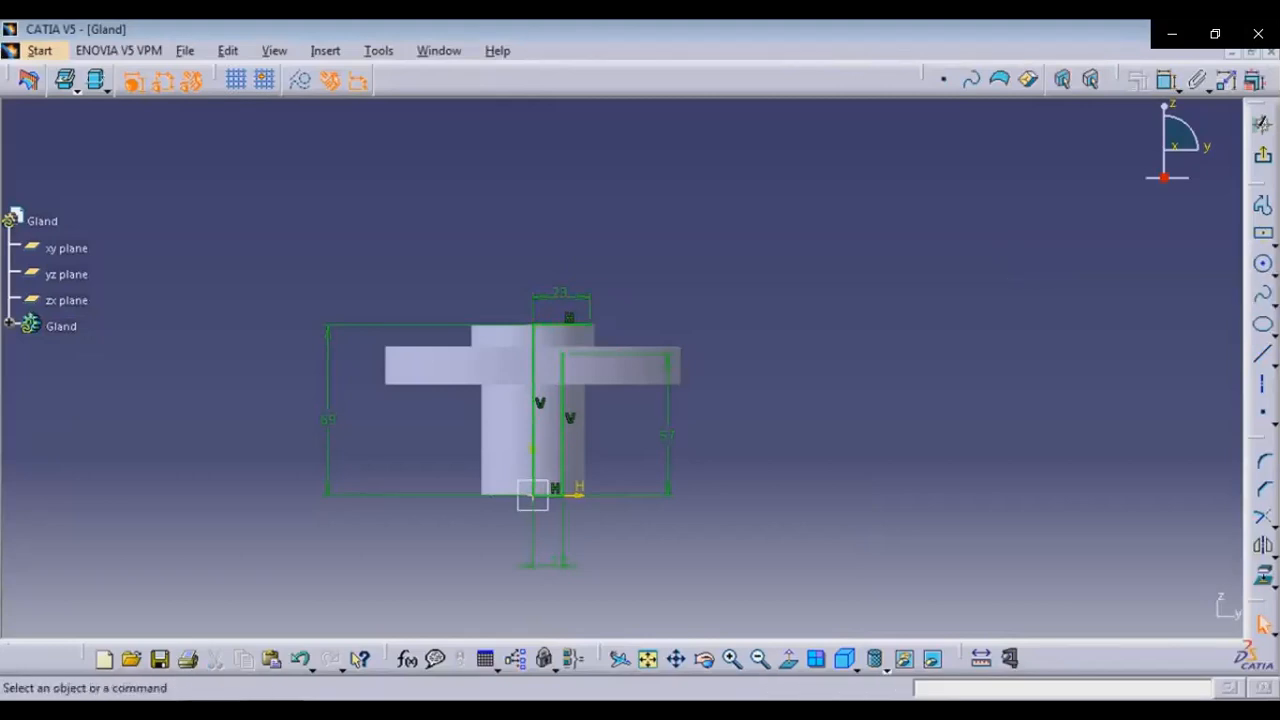
pyautogui.click(1274, 271)
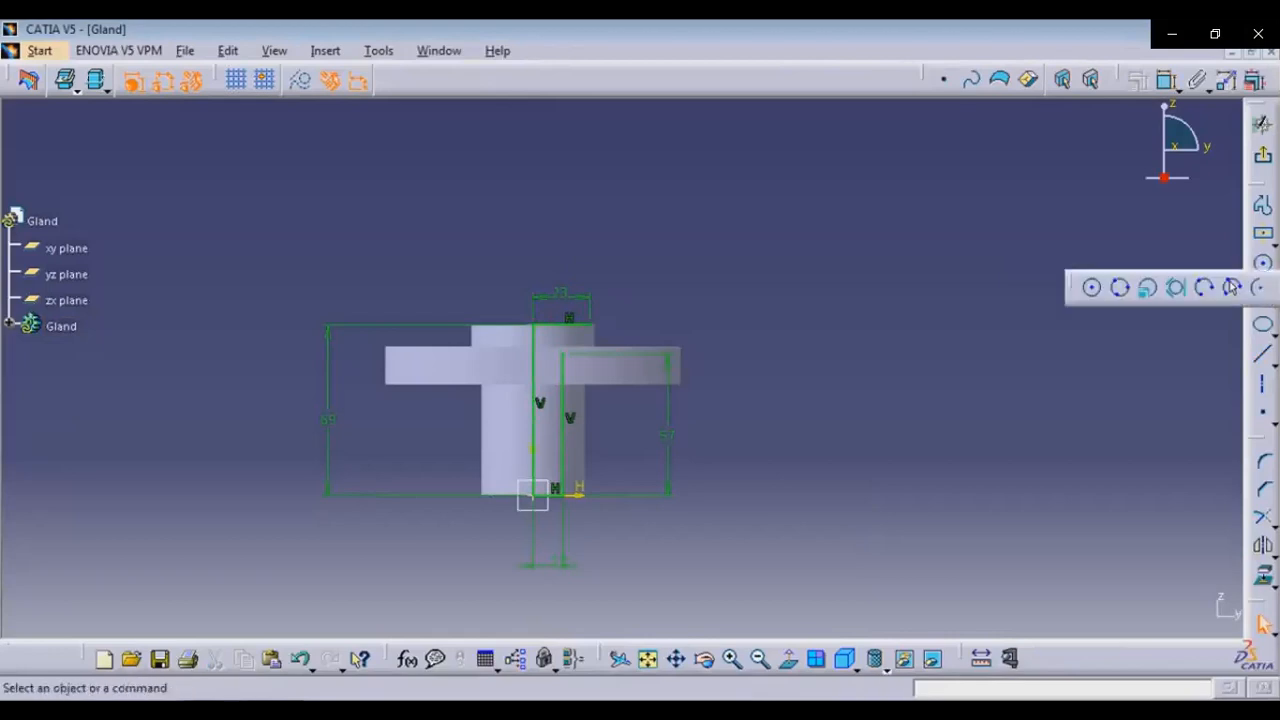
pyautogui.click(1233, 289)
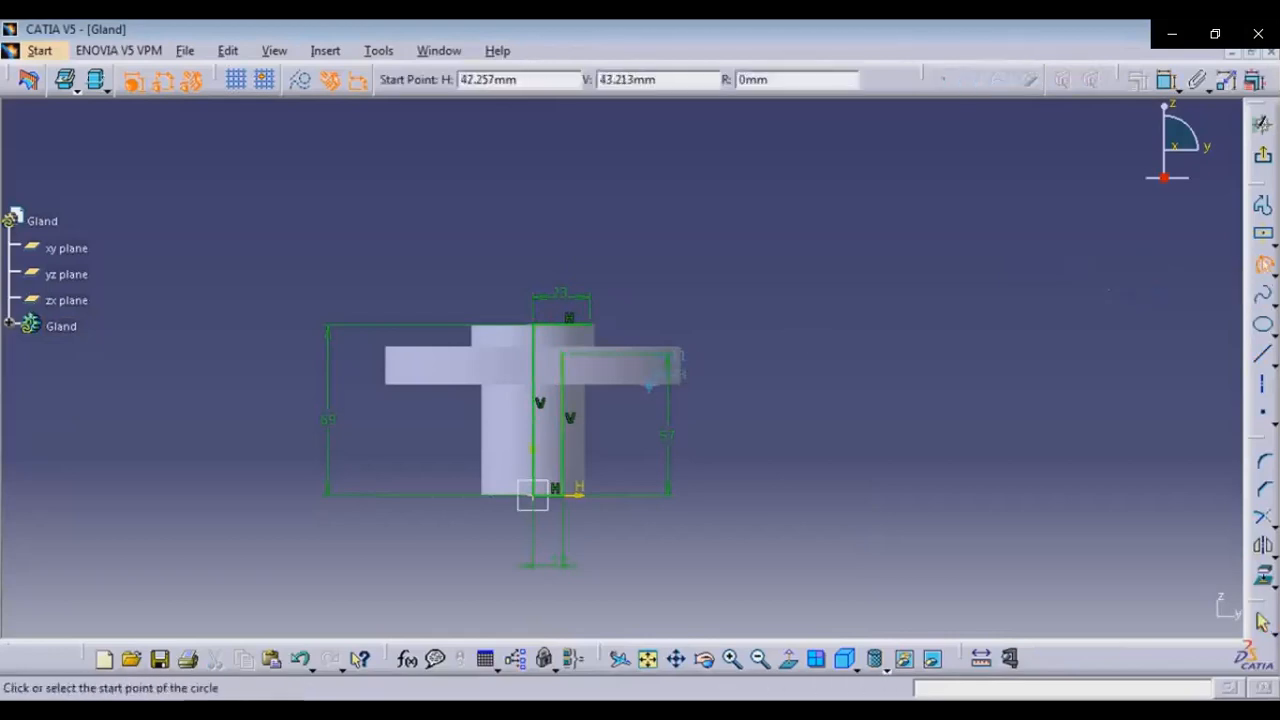
pyautogui.click(562, 354)
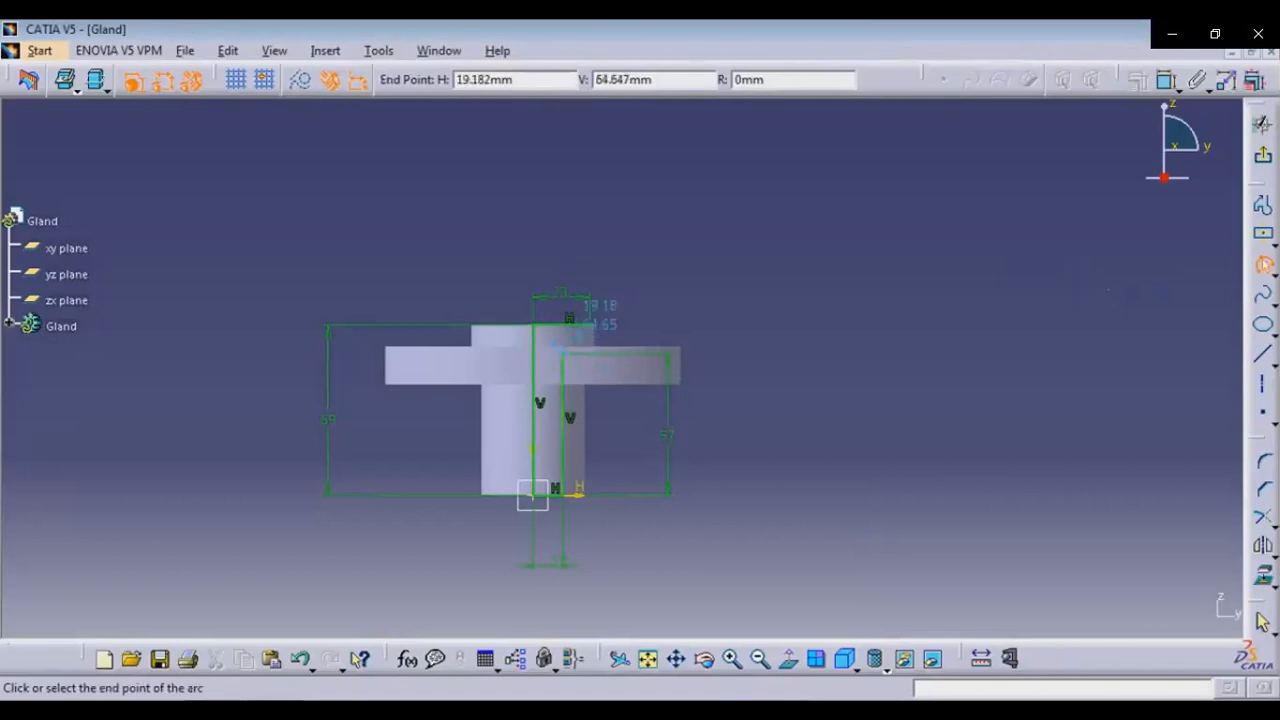
pyautogui.click(579, 317)
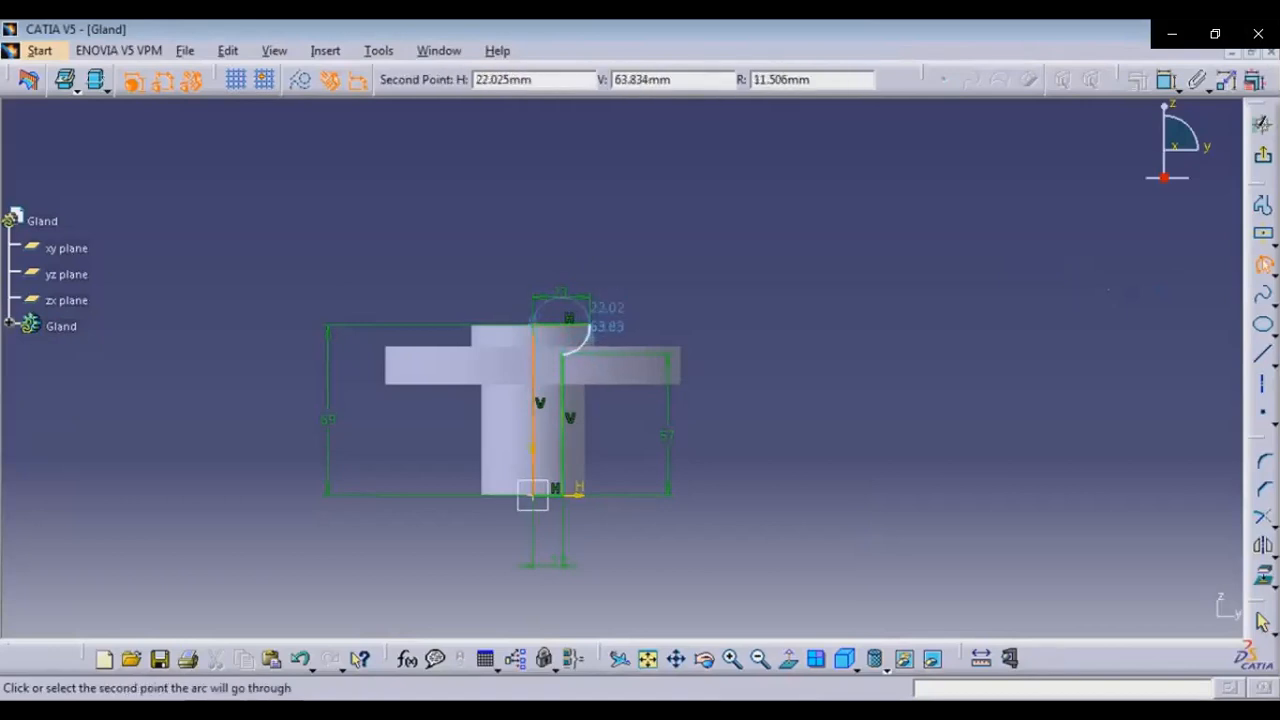
pyautogui.press('Tab')
pyautogui.press('Tab')
pyautogui.press('Tab')
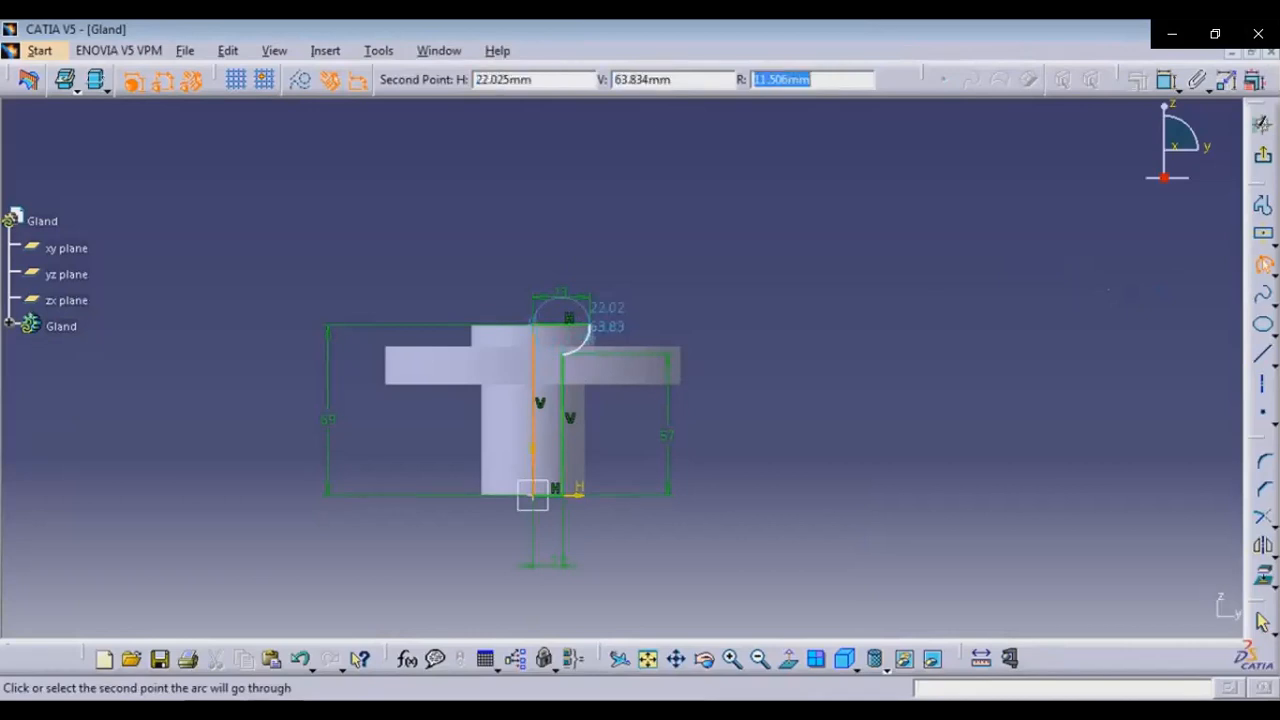
pyautogui.write('12')
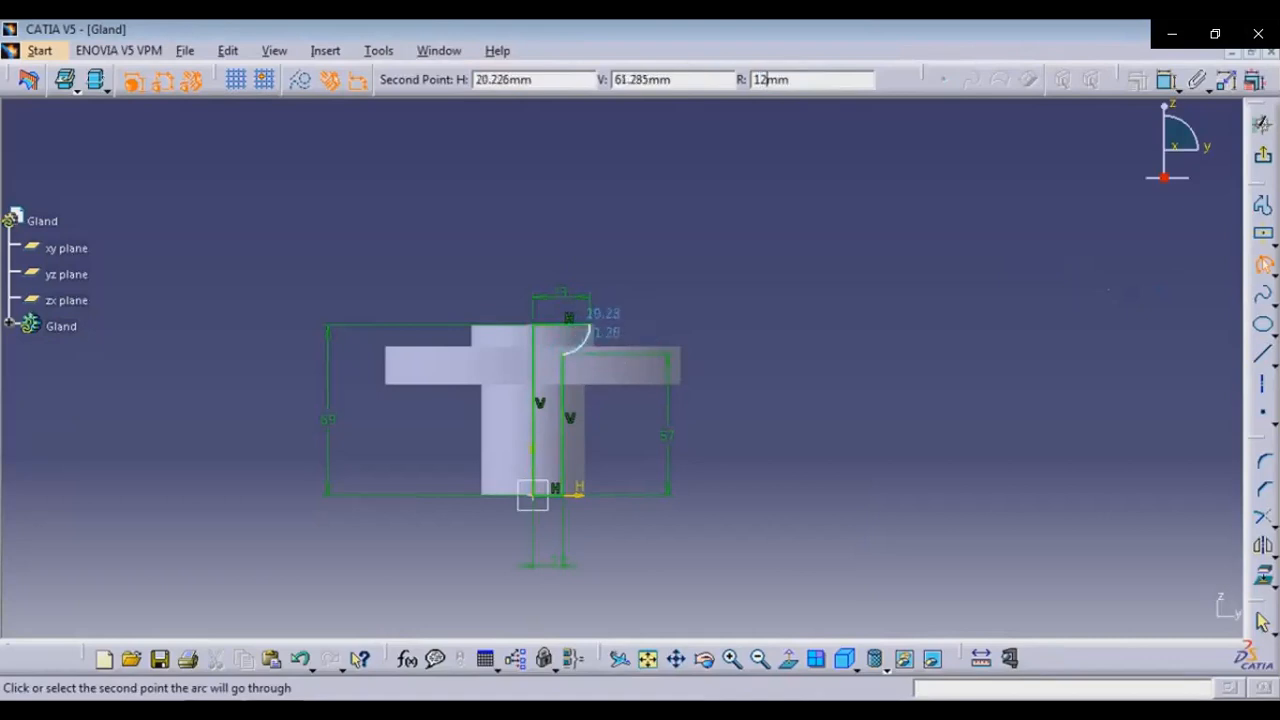
pyautogui.click(583, 344)
pyautogui.press('Escape')
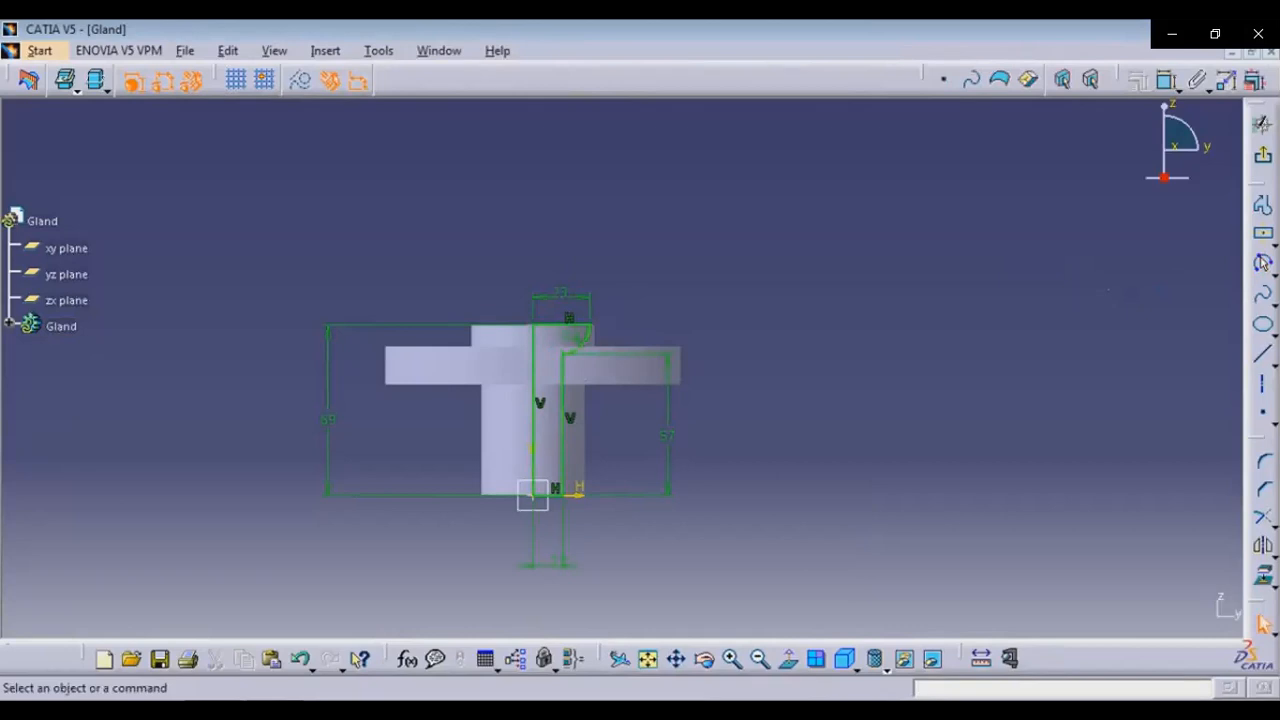
# Leave the sketcher and groove the profile 360 degrees about its vertical axis line
pyautogui.click(1262, 123)
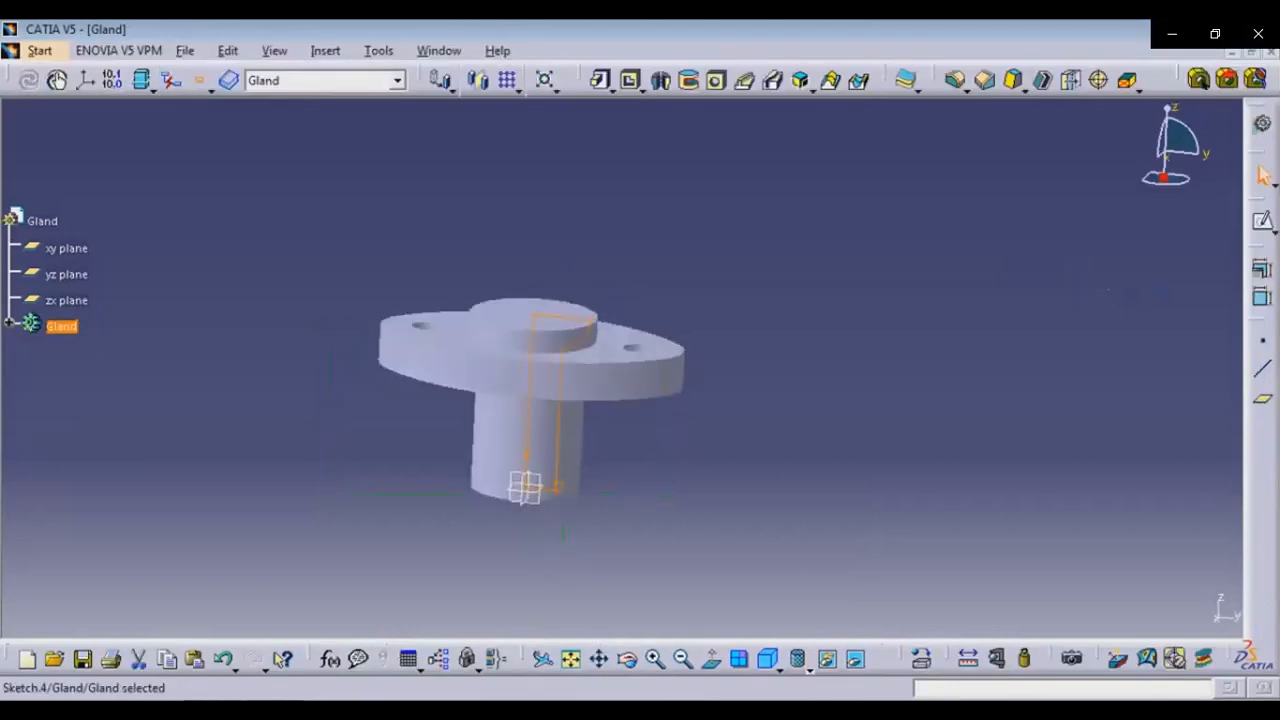
pyautogui.click(688, 80)
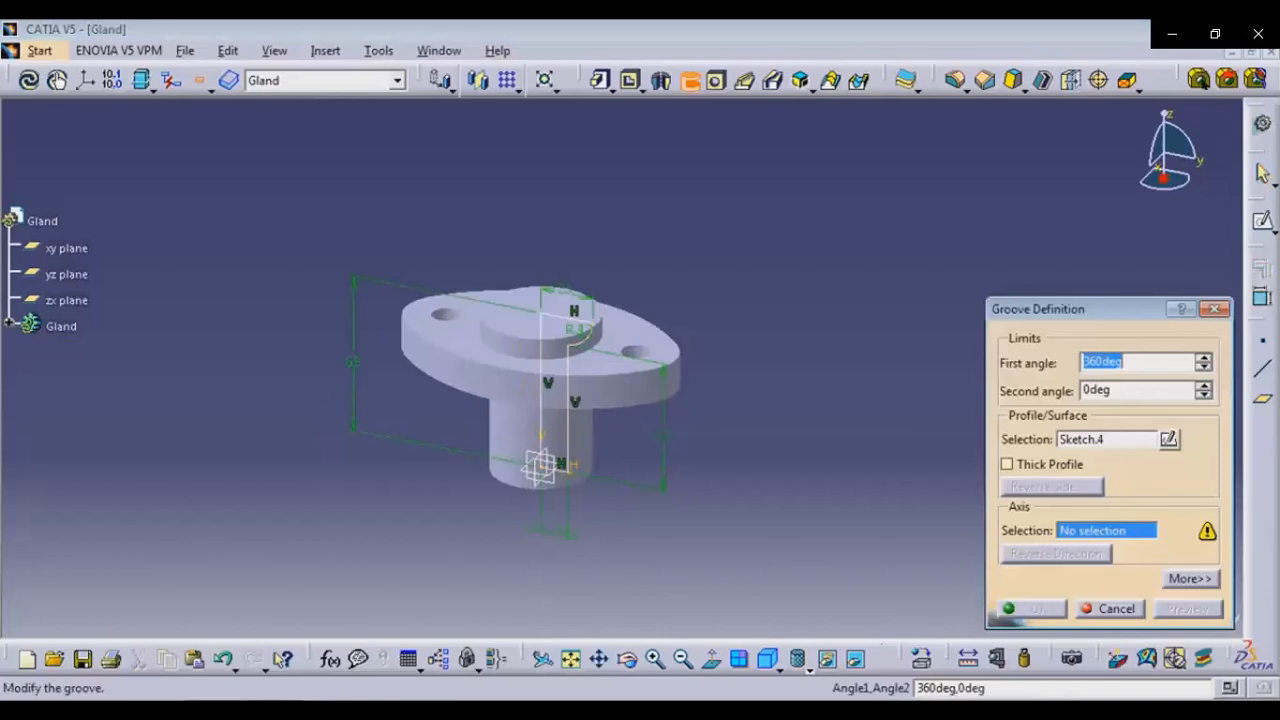
pyautogui.click(541, 390)
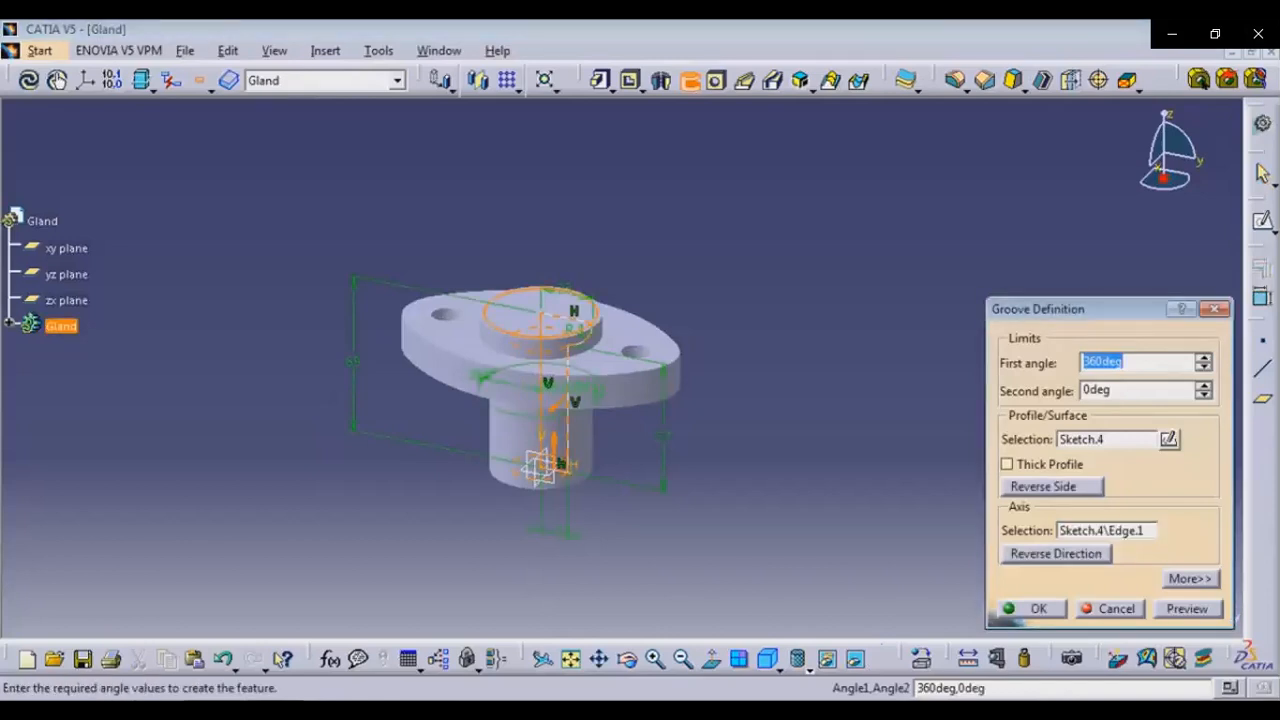
pyautogui.click(1037, 609)
pyautogui.click(940, 540)
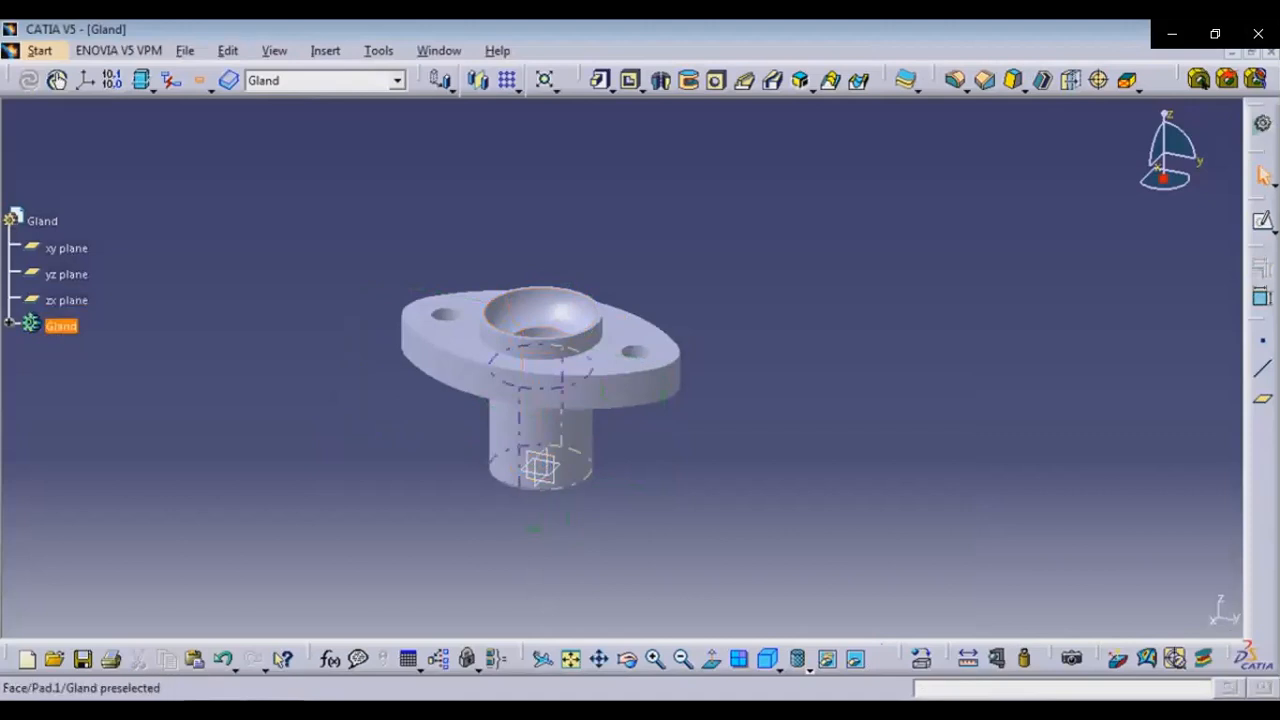
# Apply the Gold Metal painting material from the material library to the gland part
pyautogui.click(920, 658)
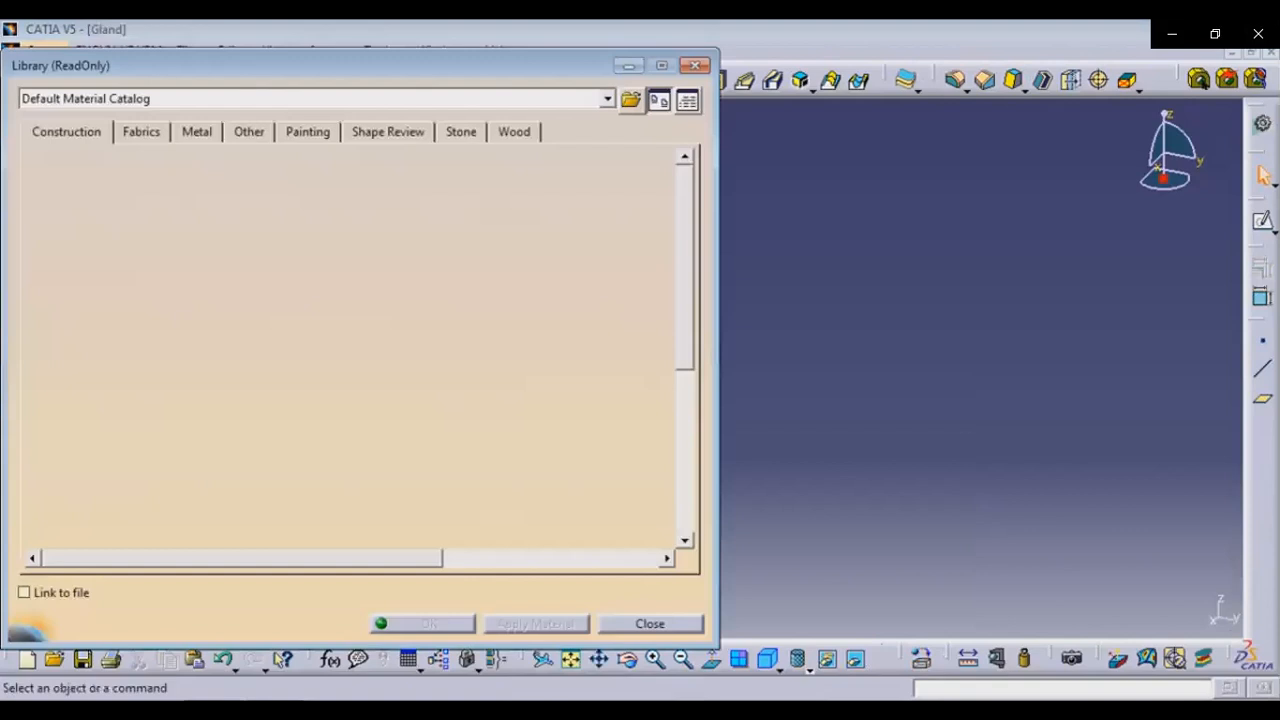
pyautogui.click(308, 132)
pyautogui.moveTo(496, 65); pyautogui.dragTo(220, 107)
pyautogui.moveTo(222, 485)
pyautogui.mouseDown()
pyautogui.moveTo(344, 452)
pyautogui.moveTo(214, 478)
pyautogui.mouseUp()
pyautogui.moveTo(348, 485); pyautogui.dragTo(540, 465)
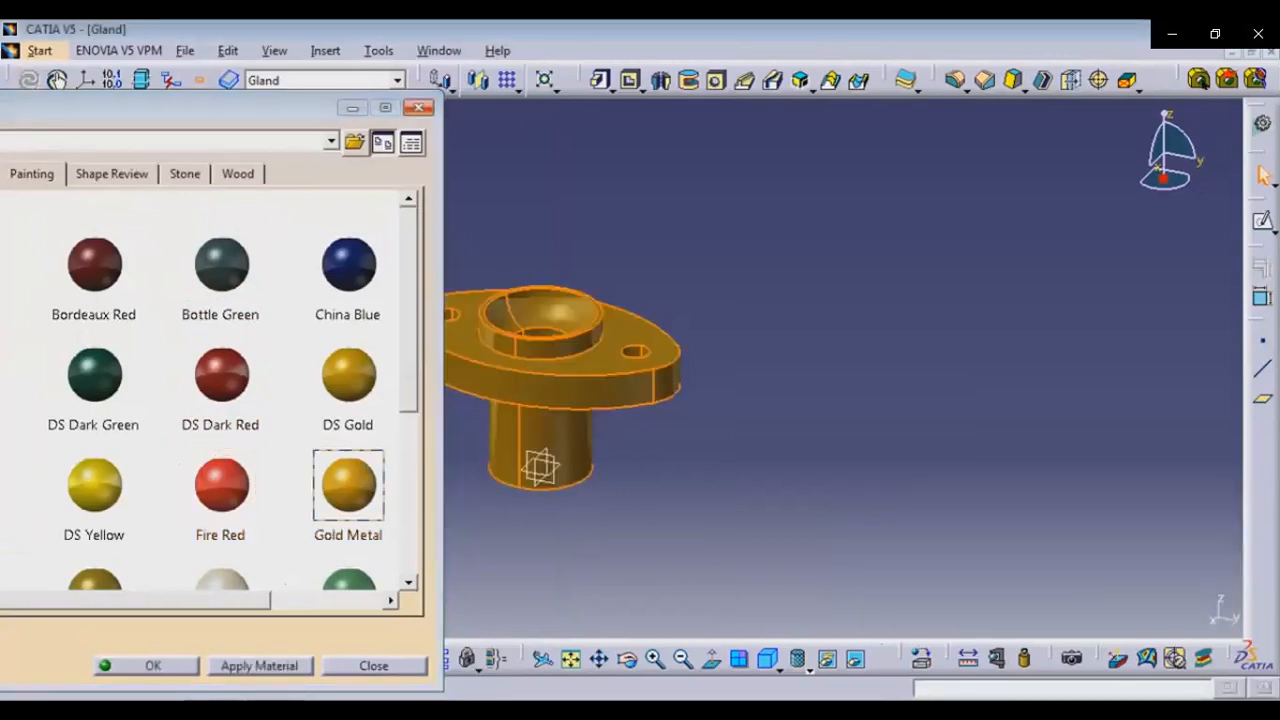
pyautogui.click(418, 107)
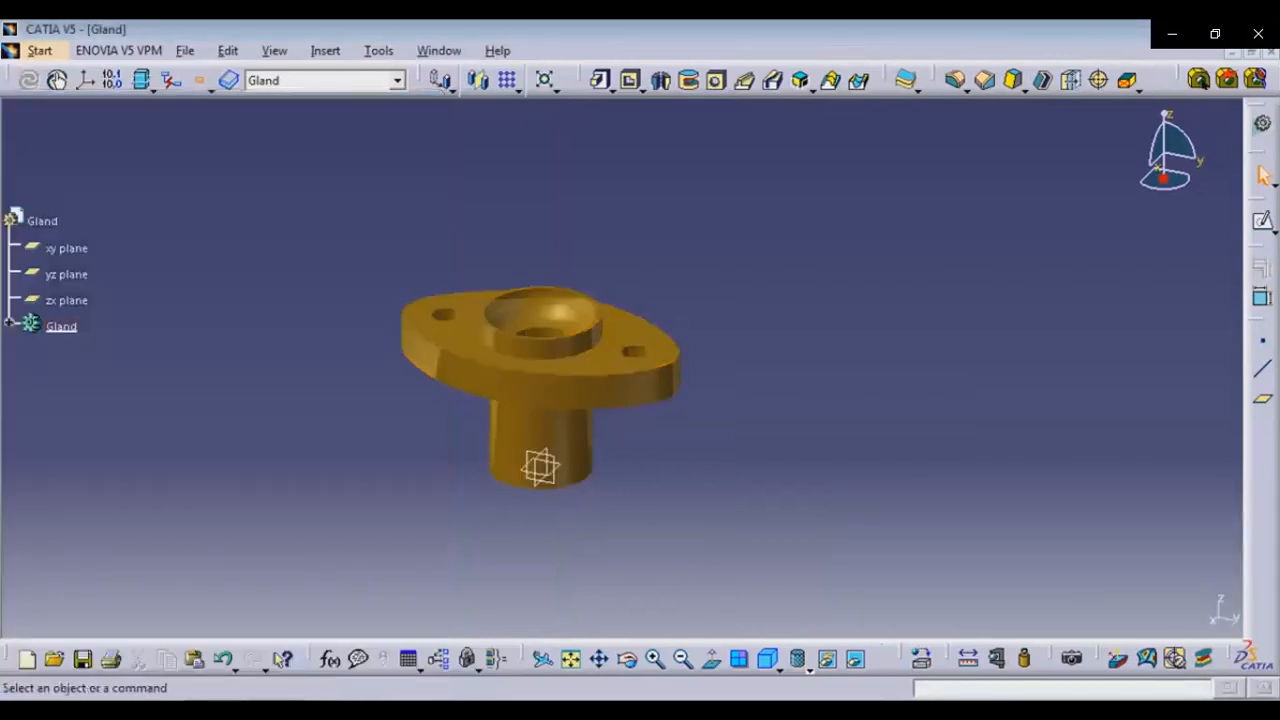
pyautogui.moveTo(714, 622)
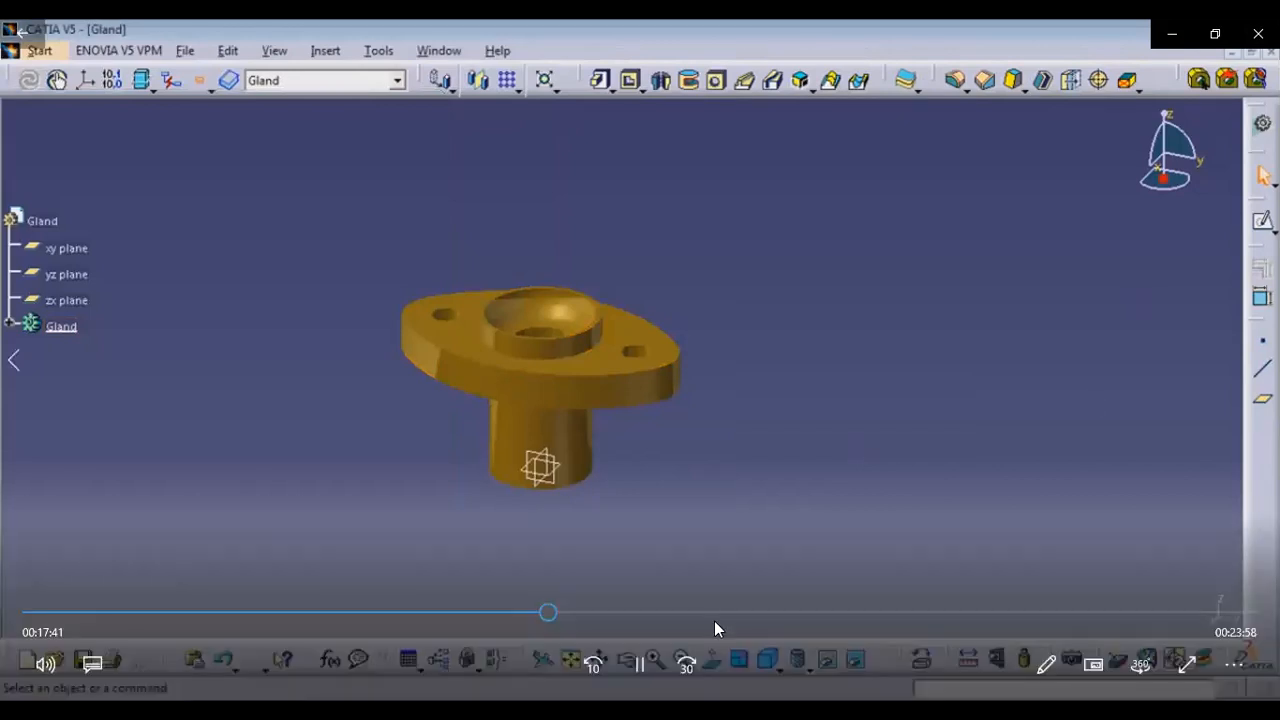
pyautogui.click(685, 665)
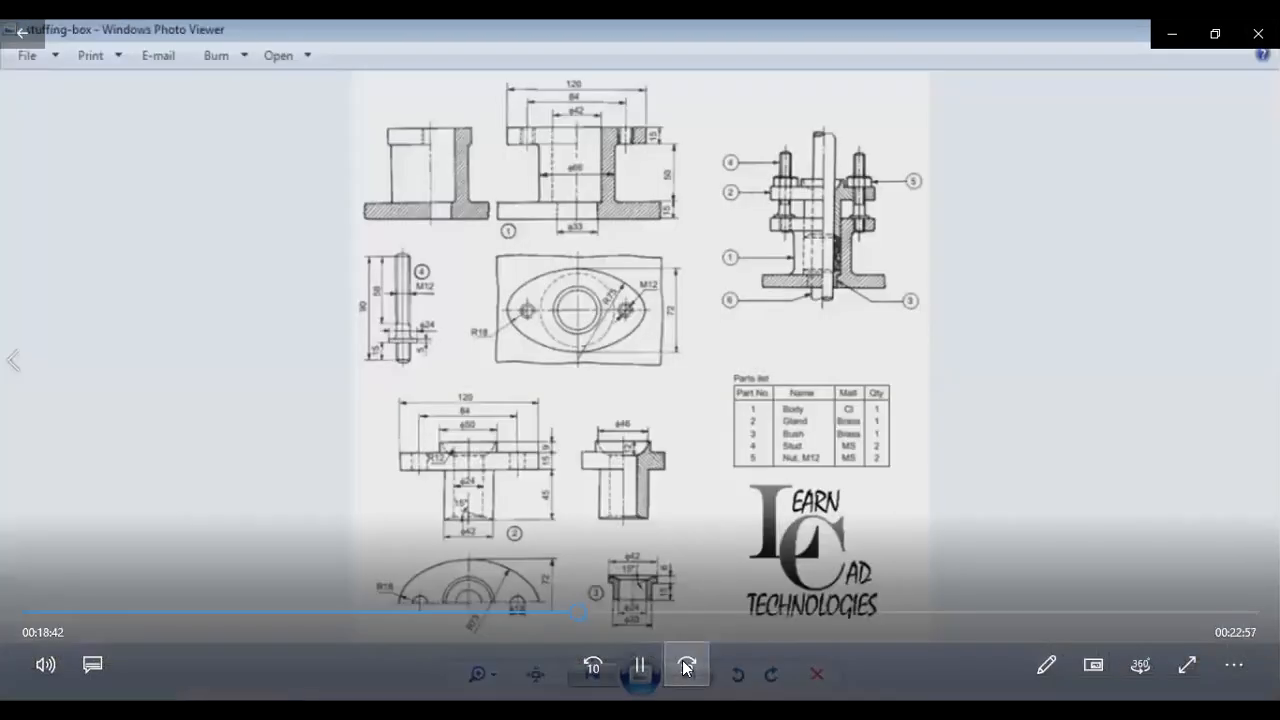
pyautogui.click(687, 667)
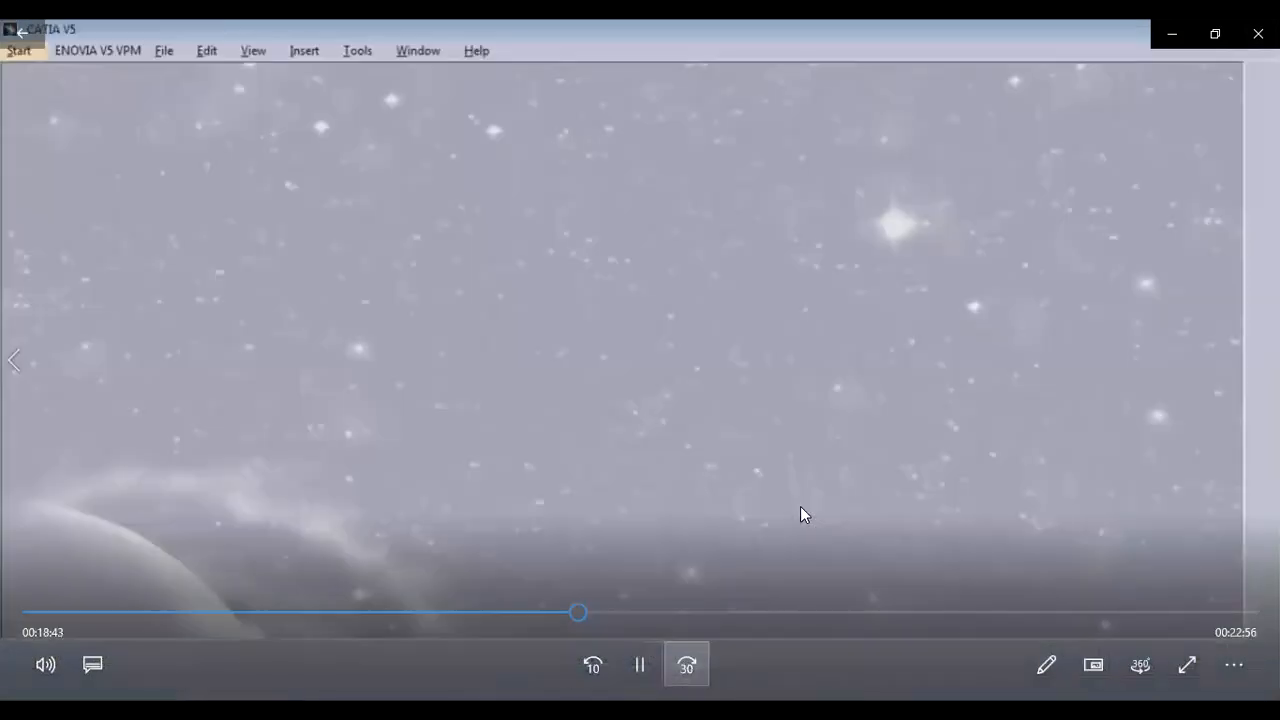
pyautogui.click(688, 667)
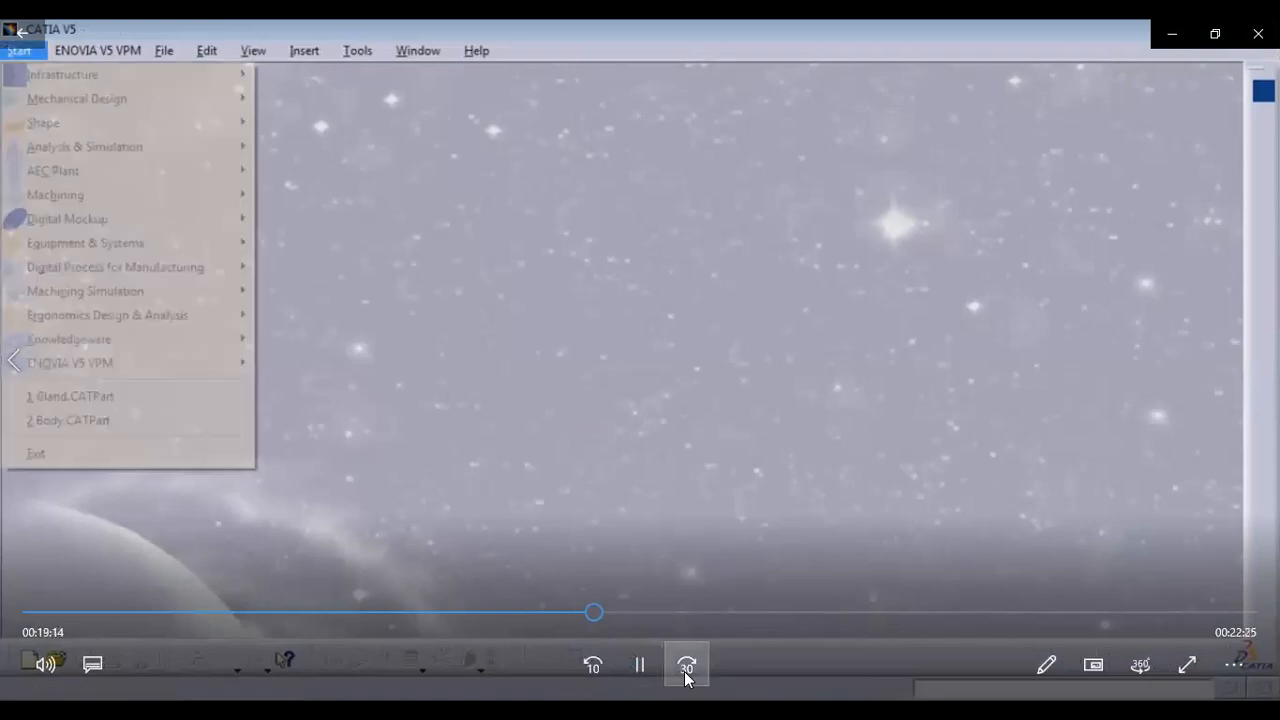
pyautogui.click(687, 667)
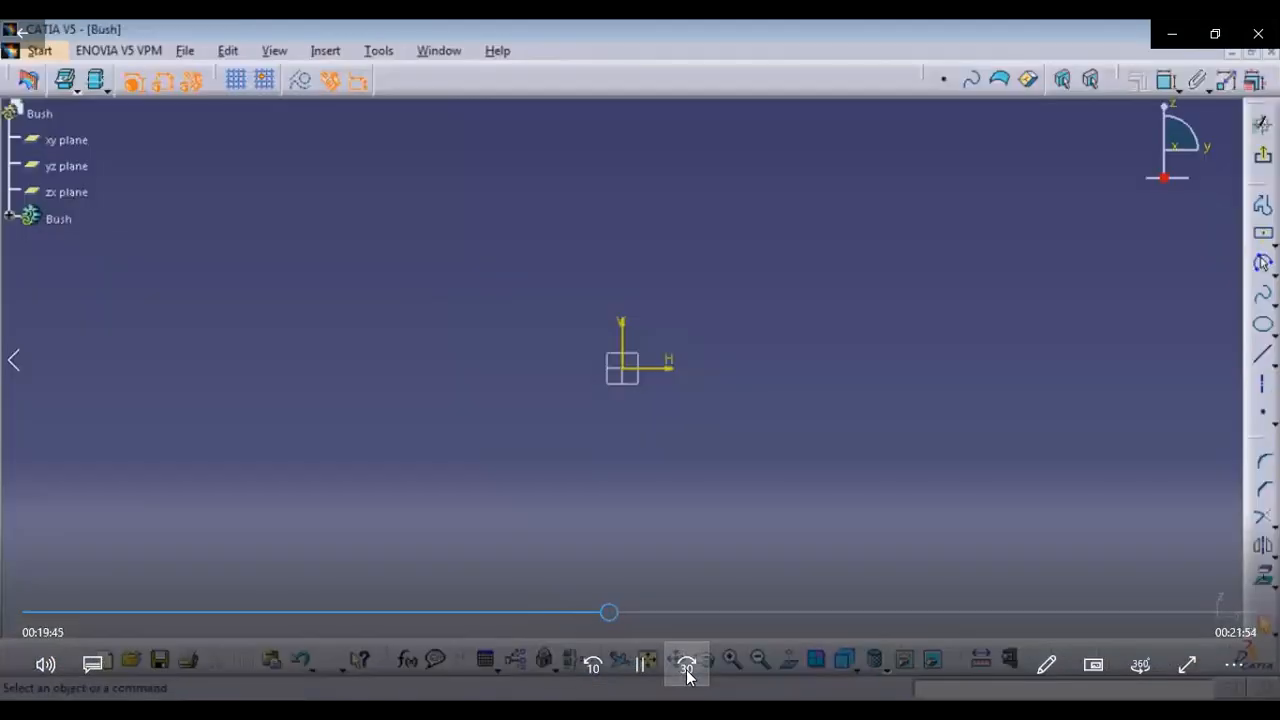
pyautogui.click(687, 669)
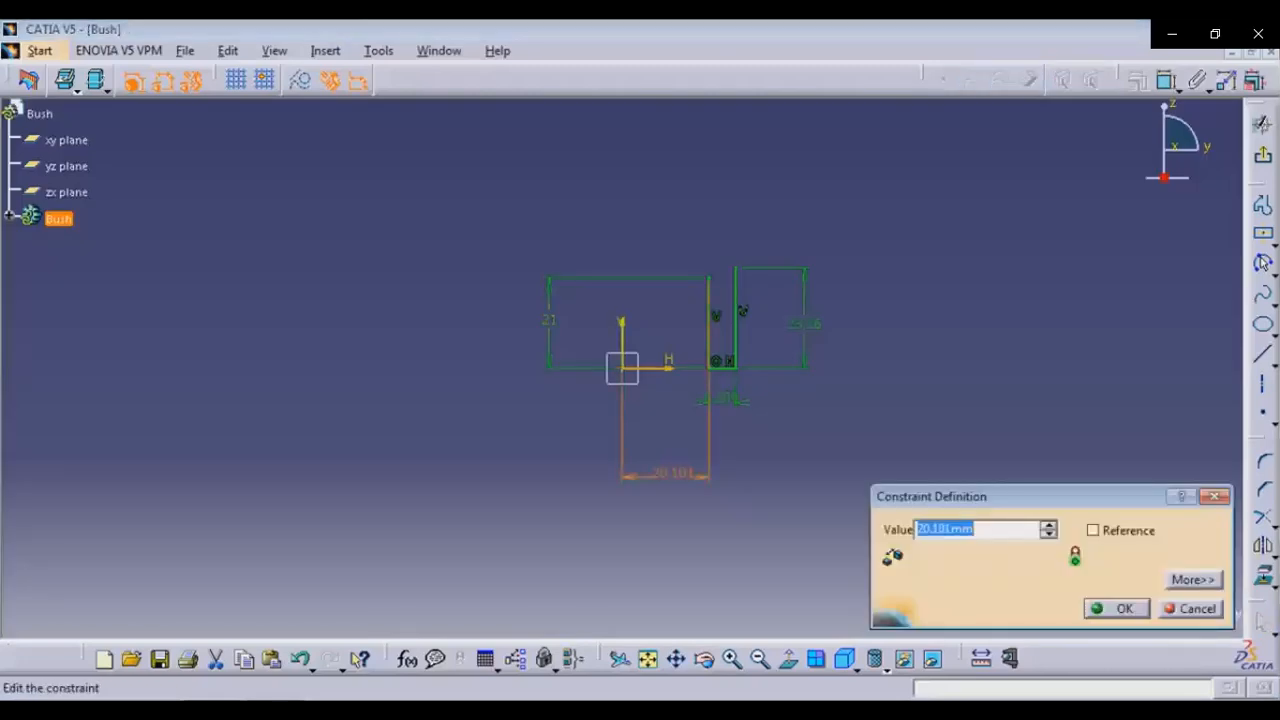
# Set the bush profile's horizontal offset dimension to 12 mm
pyautogui.write('12')
pyautogui.press('Return')
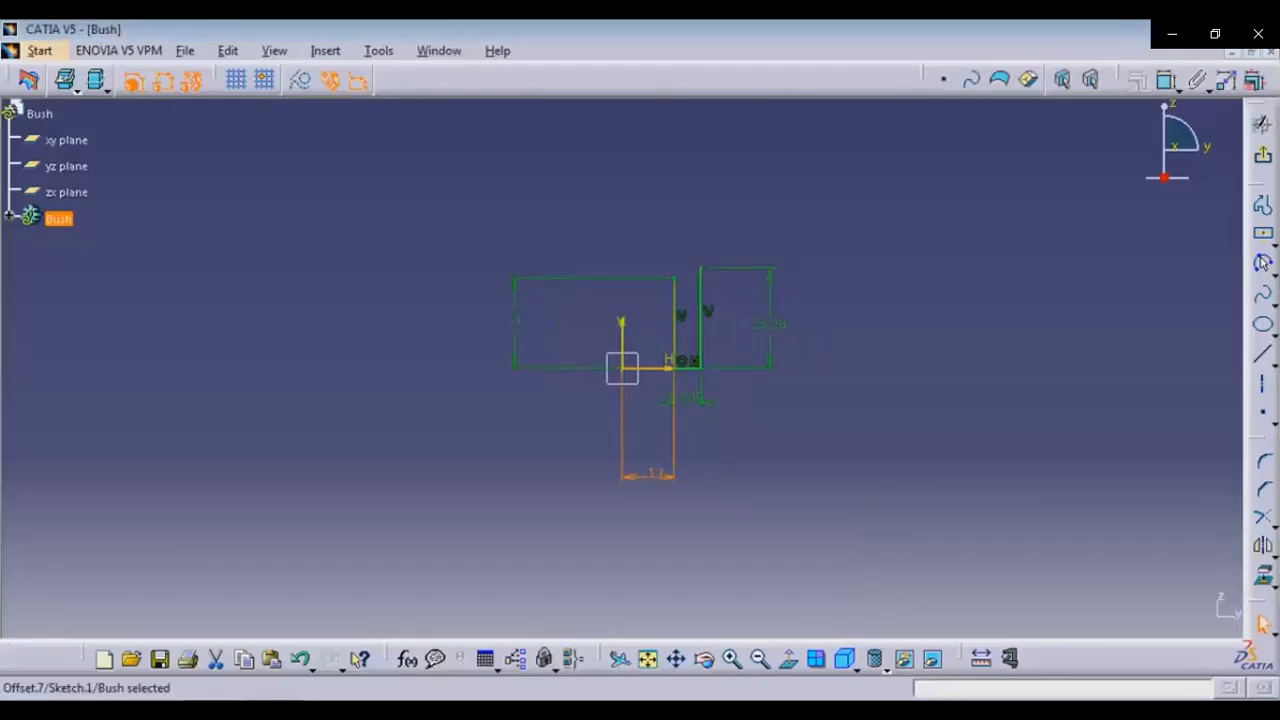
pyautogui.moveTo(681, 612)
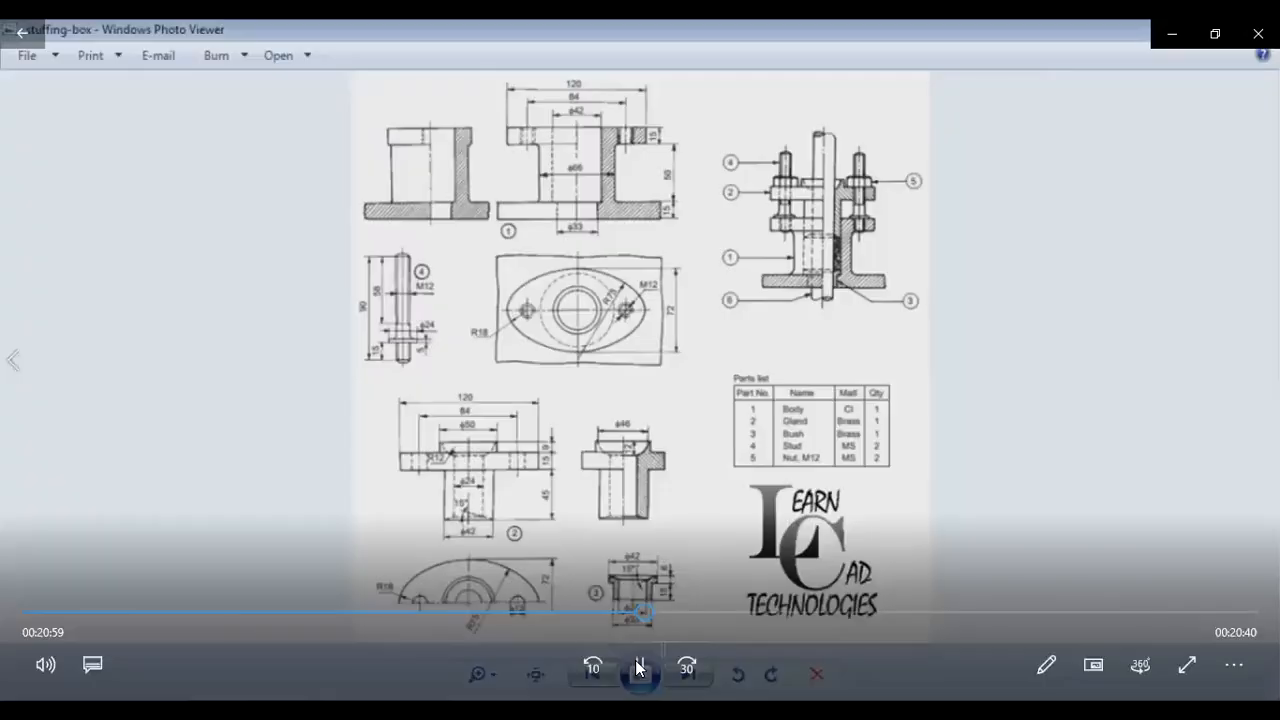
pyautogui.click(640, 668)
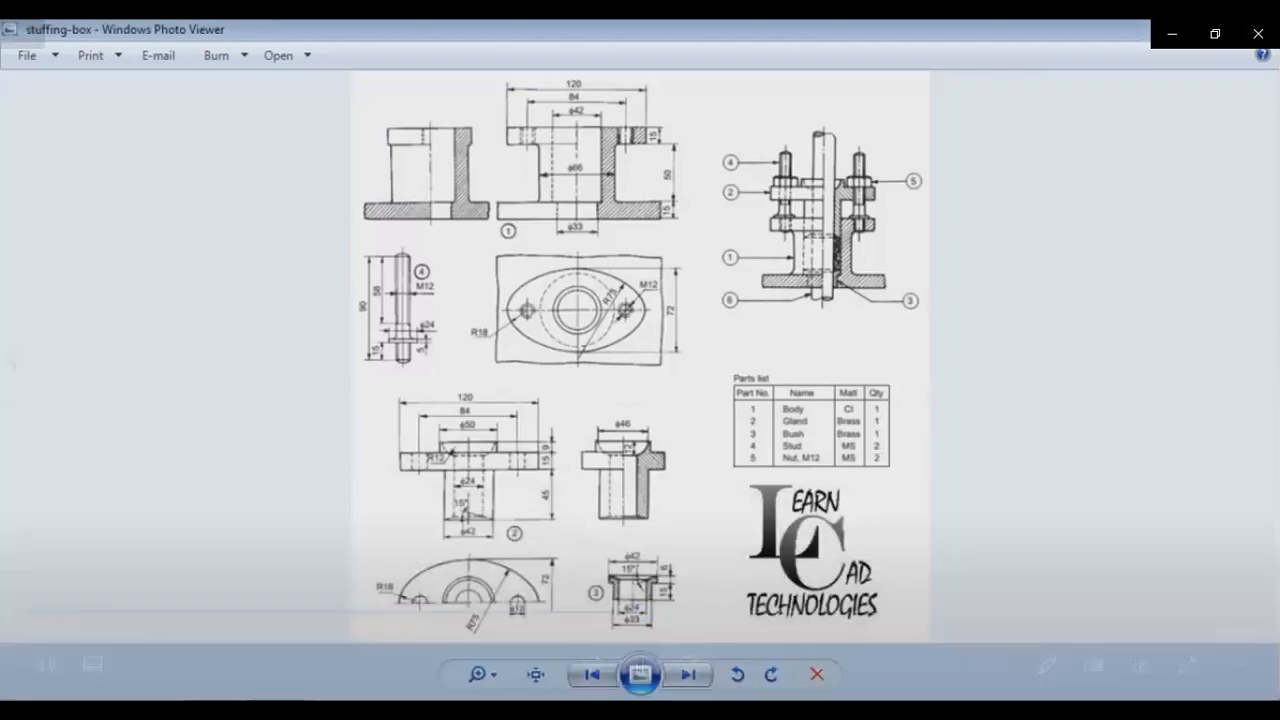
pyautogui.click(675, 612)
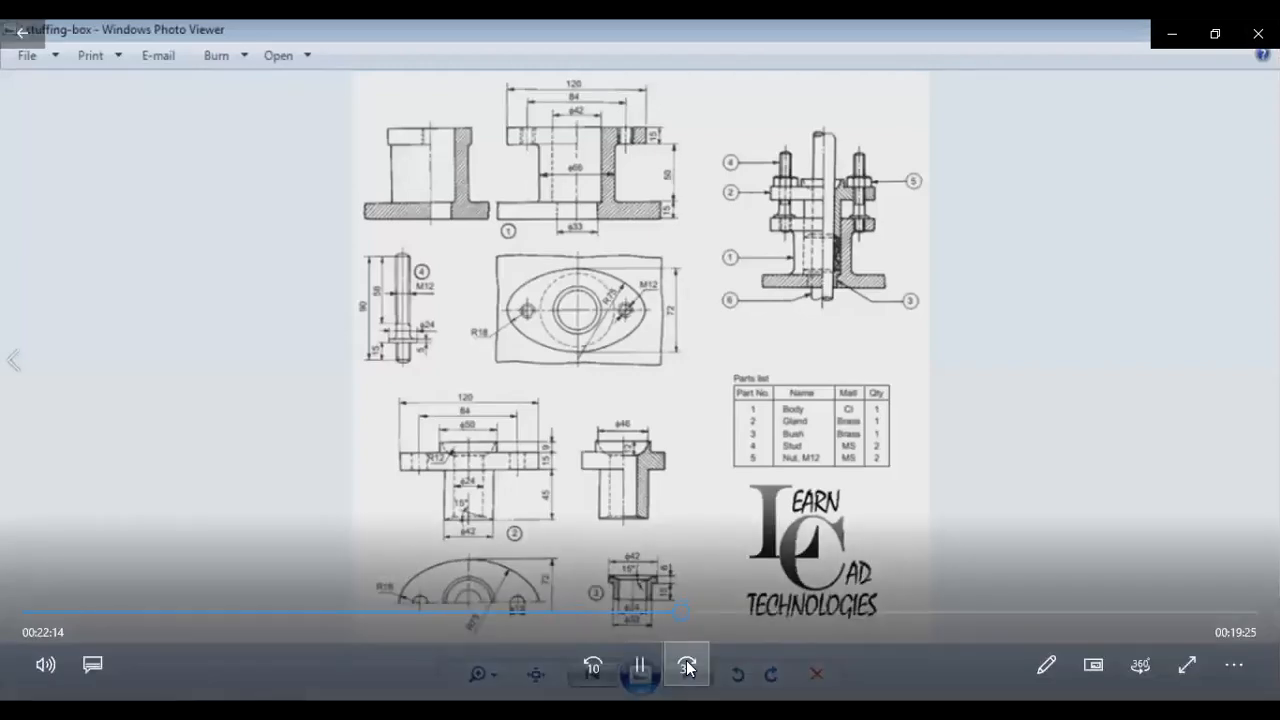
pyautogui.click(686, 664)
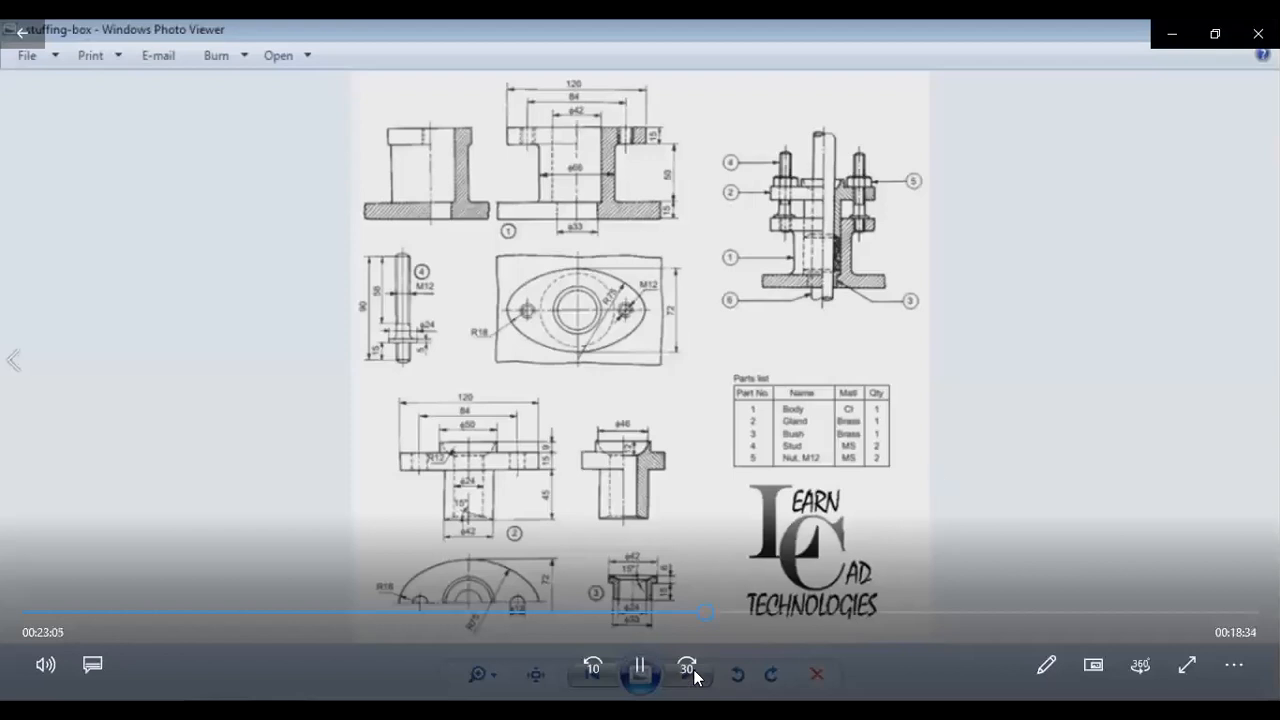
pyautogui.click(687, 677)
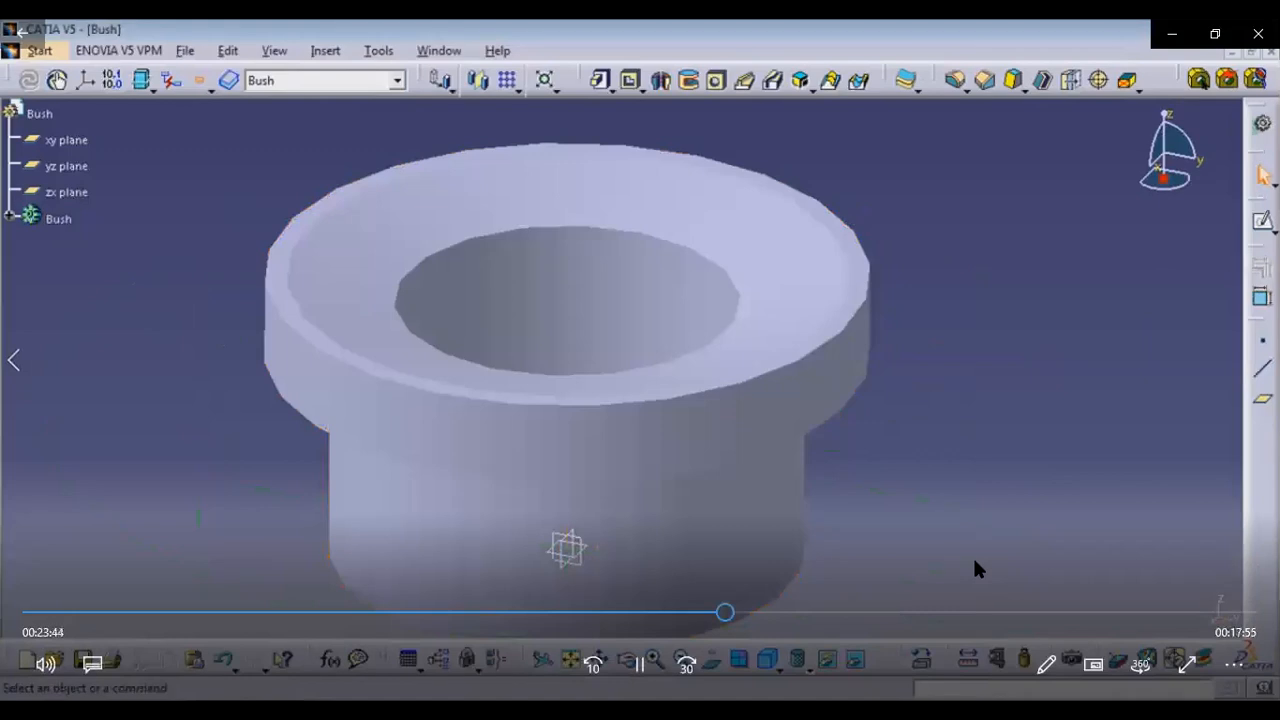
pyautogui.moveTo(966, 509)
pyautogui.click(685, 665)
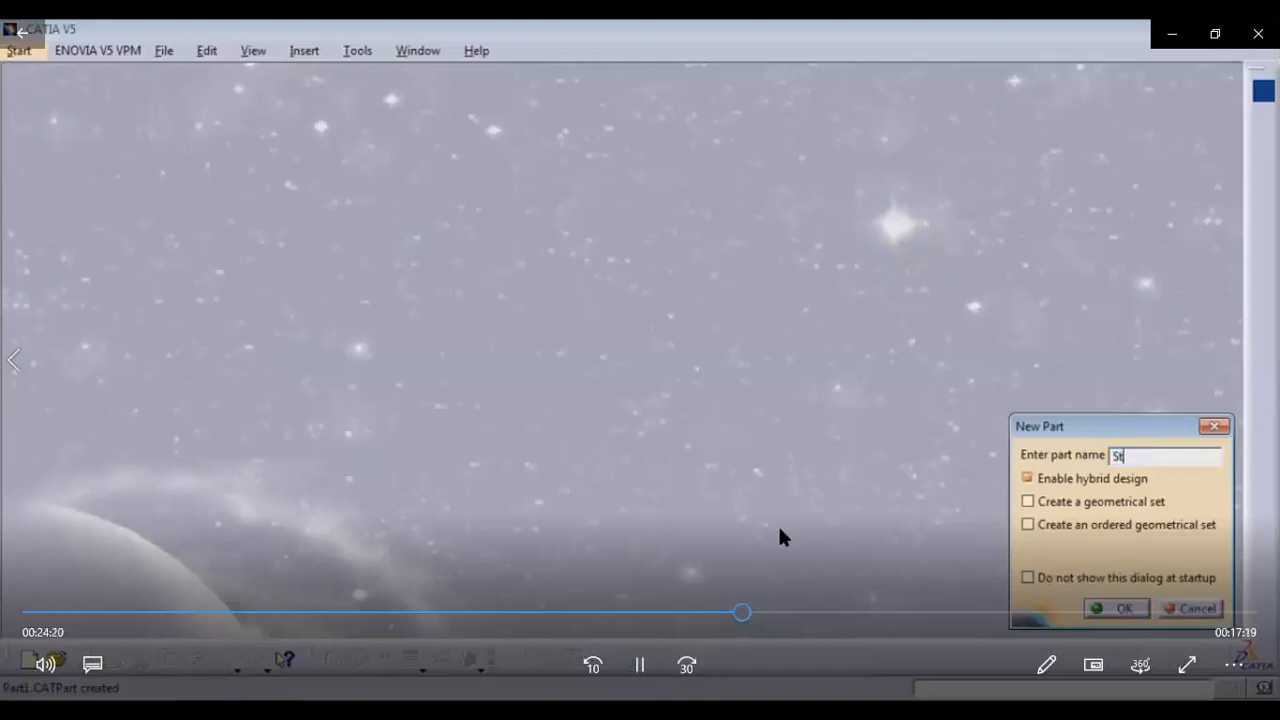
pyautogui.click(642, 660)
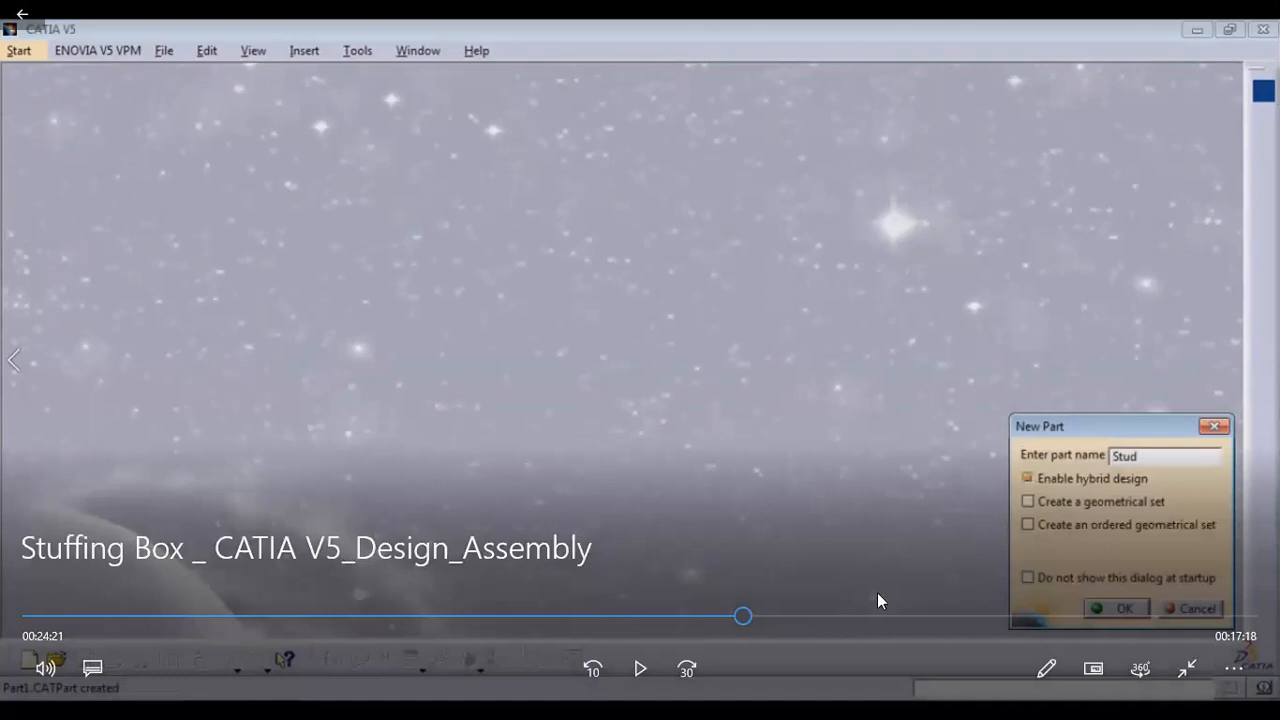
pyautogui.click(1021, 614)
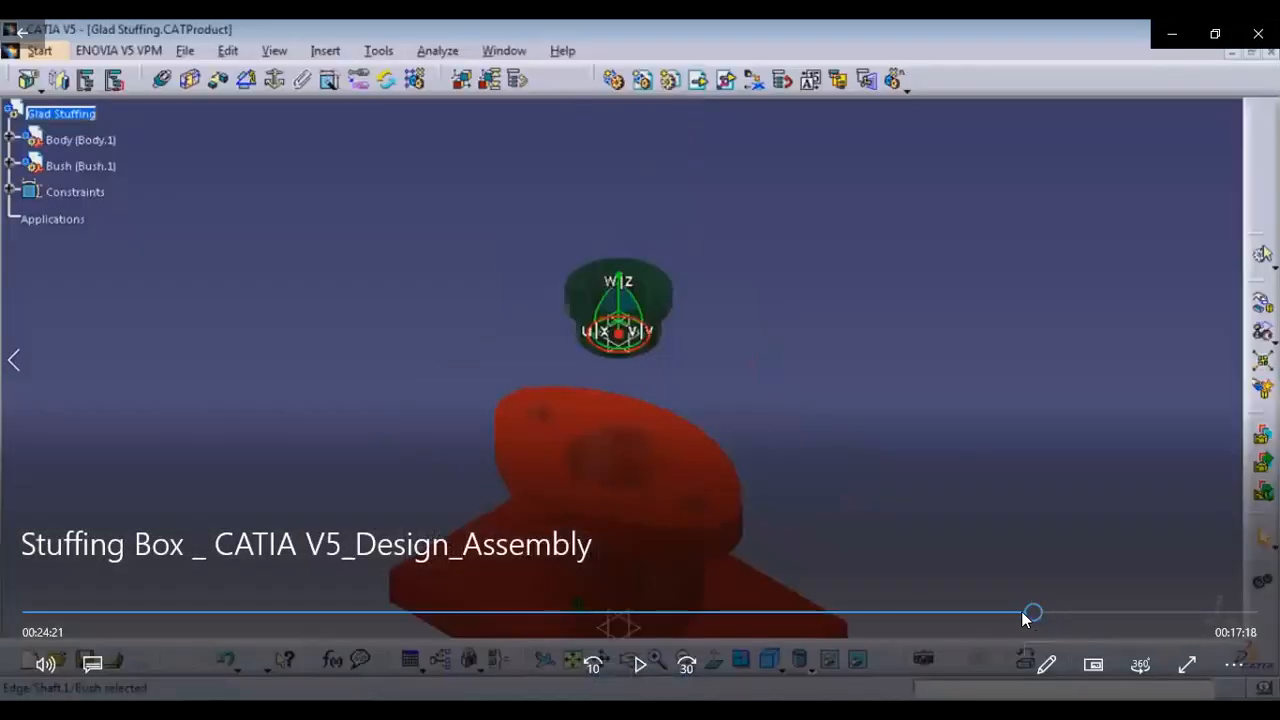
pyautogui.click(1022, 614)
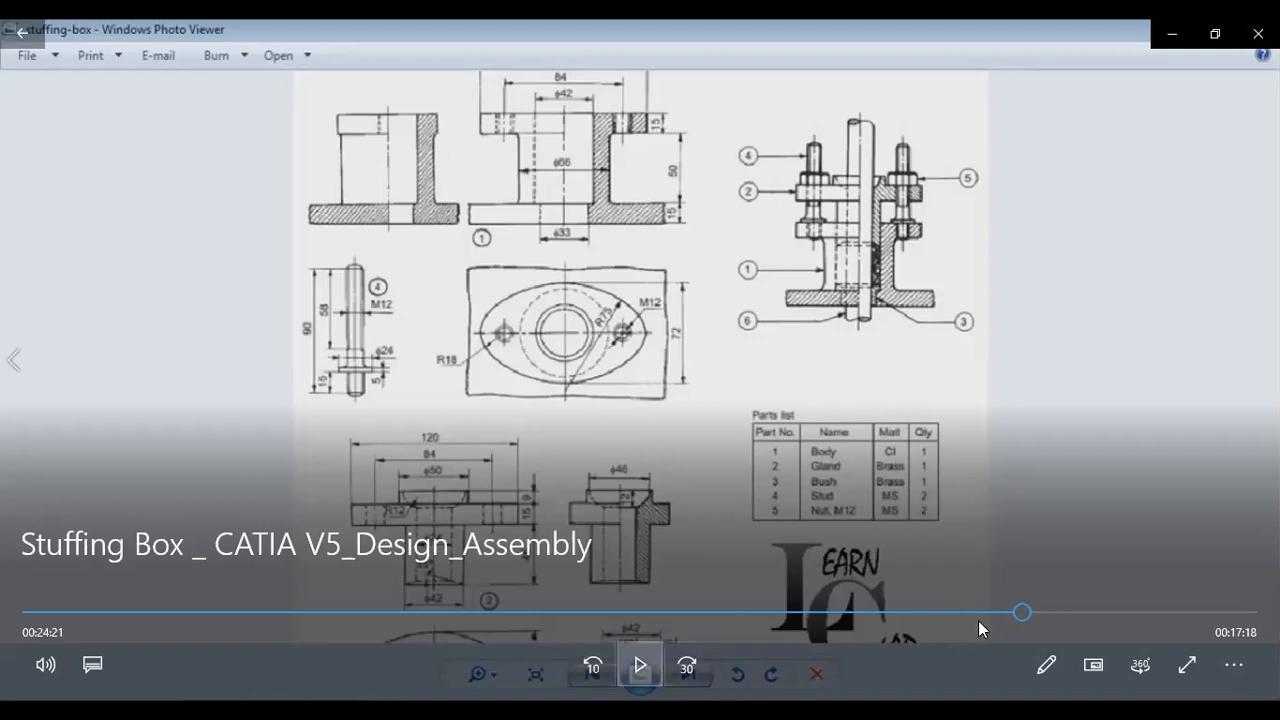
pyautogui.click(1012, 614)
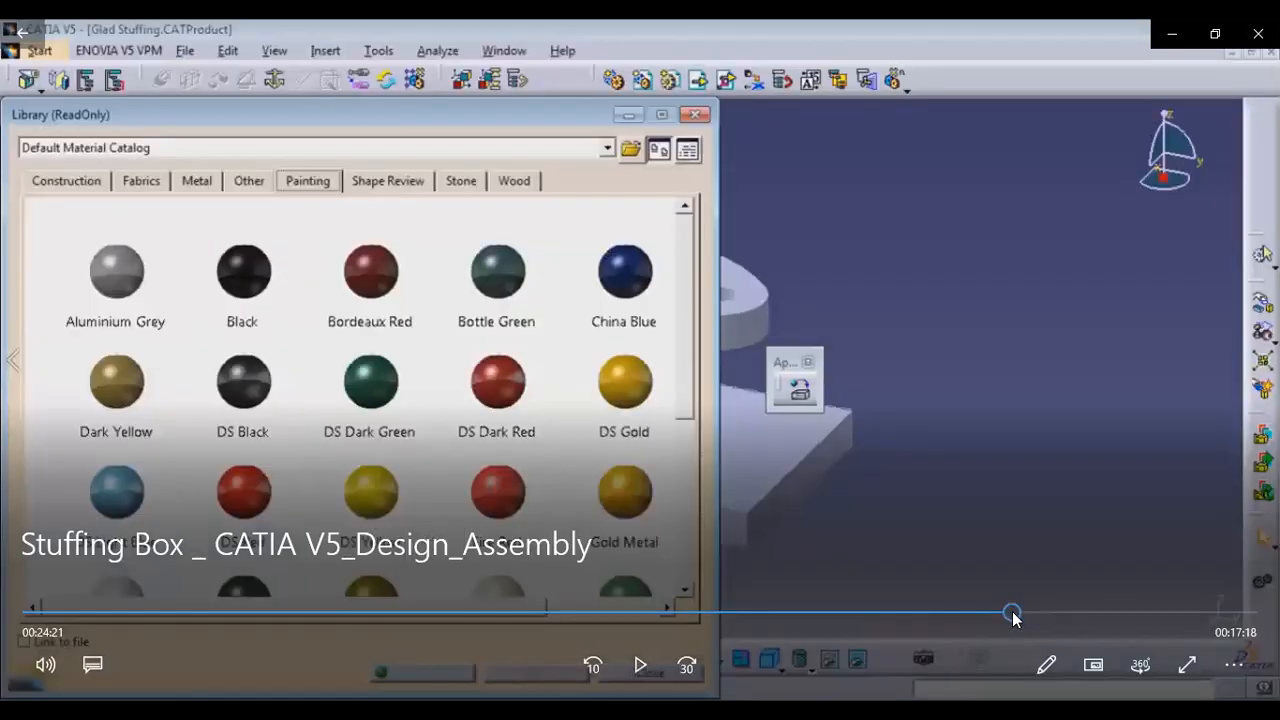
pyautogui.click(1020, 614)
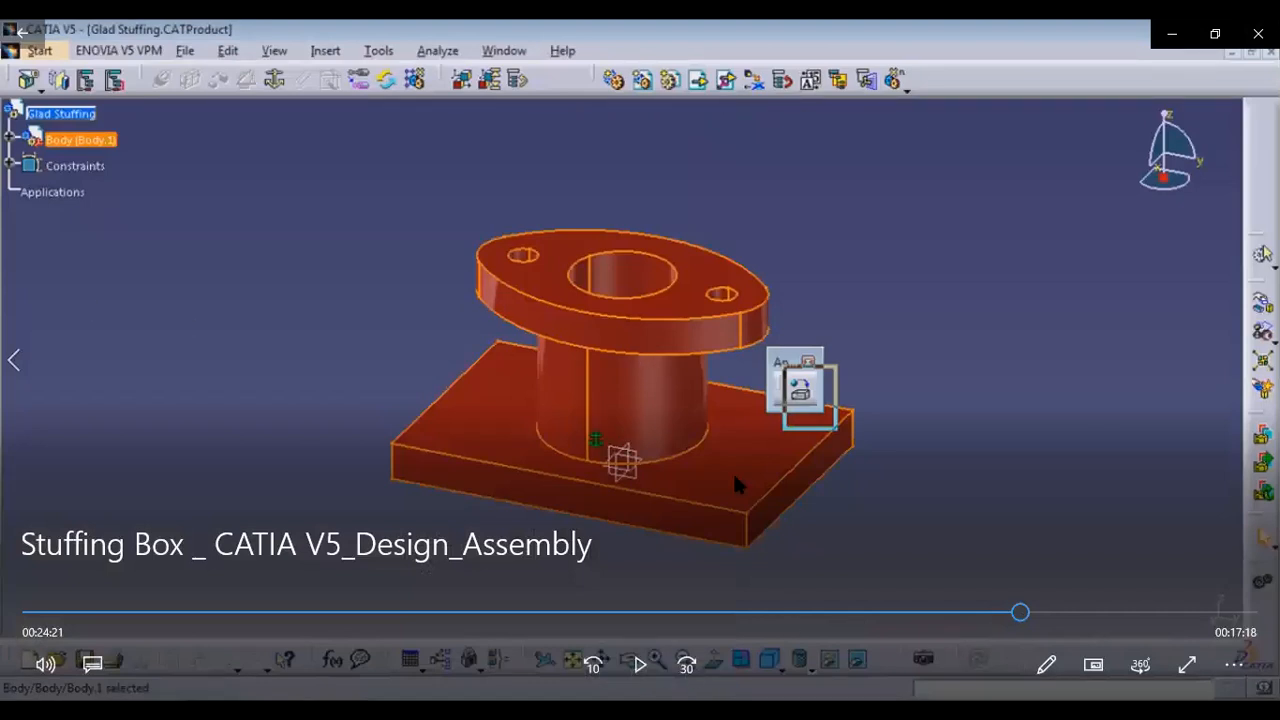
pyautogui.click(641, 680)
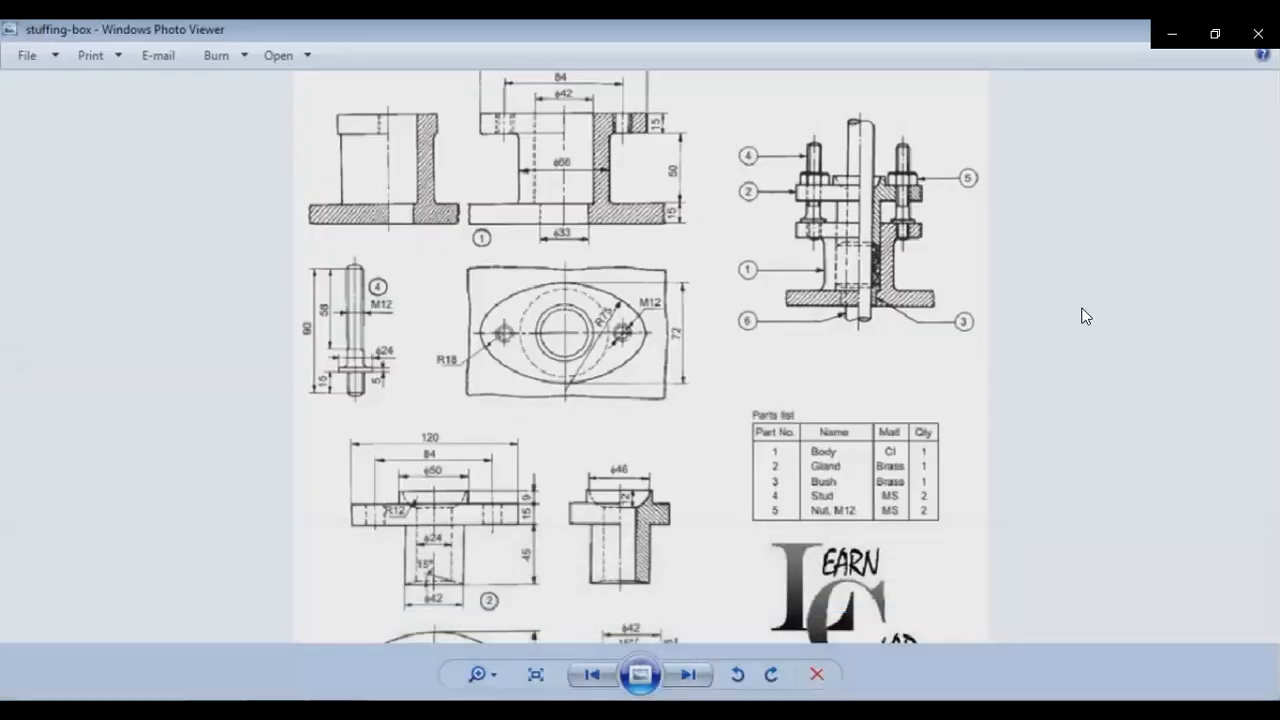
pyautogui.moveTo(1085, 316)
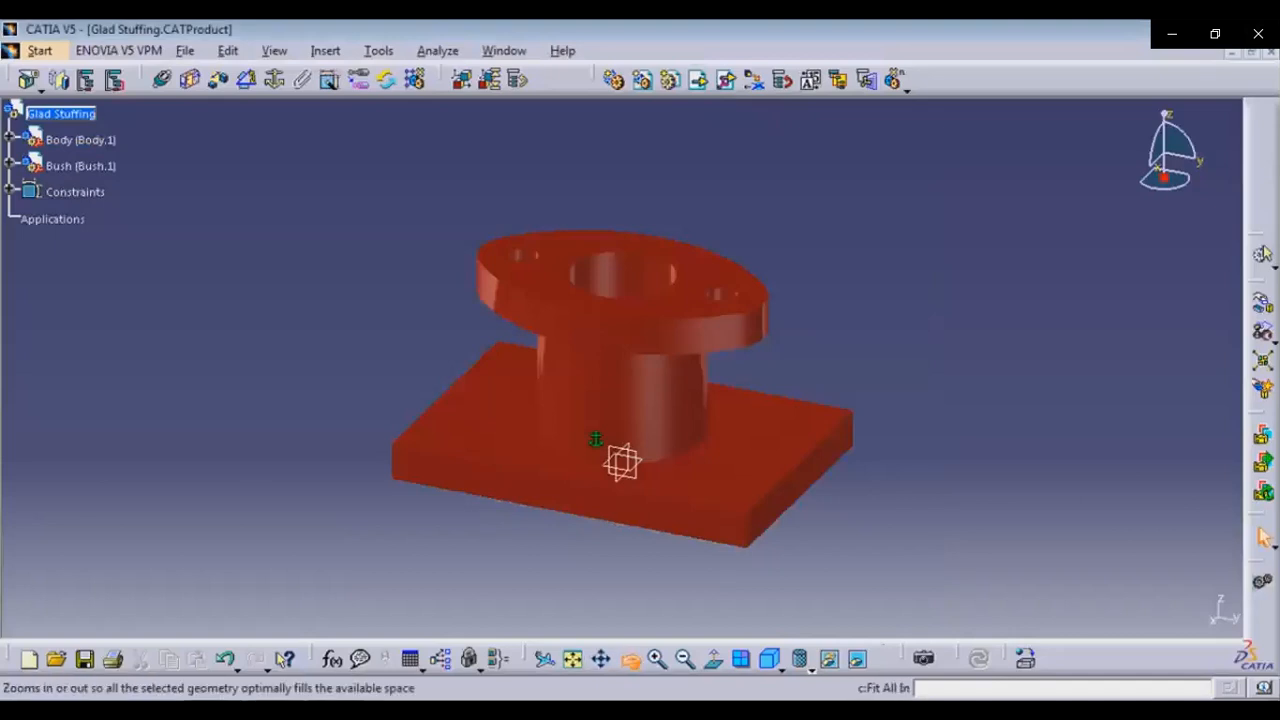
# Move the bush away from the body in the Glad Stuffing assembly using the compass
pyautogui.moveTo(620, 570); pyautogui.dragTo(620, 418)
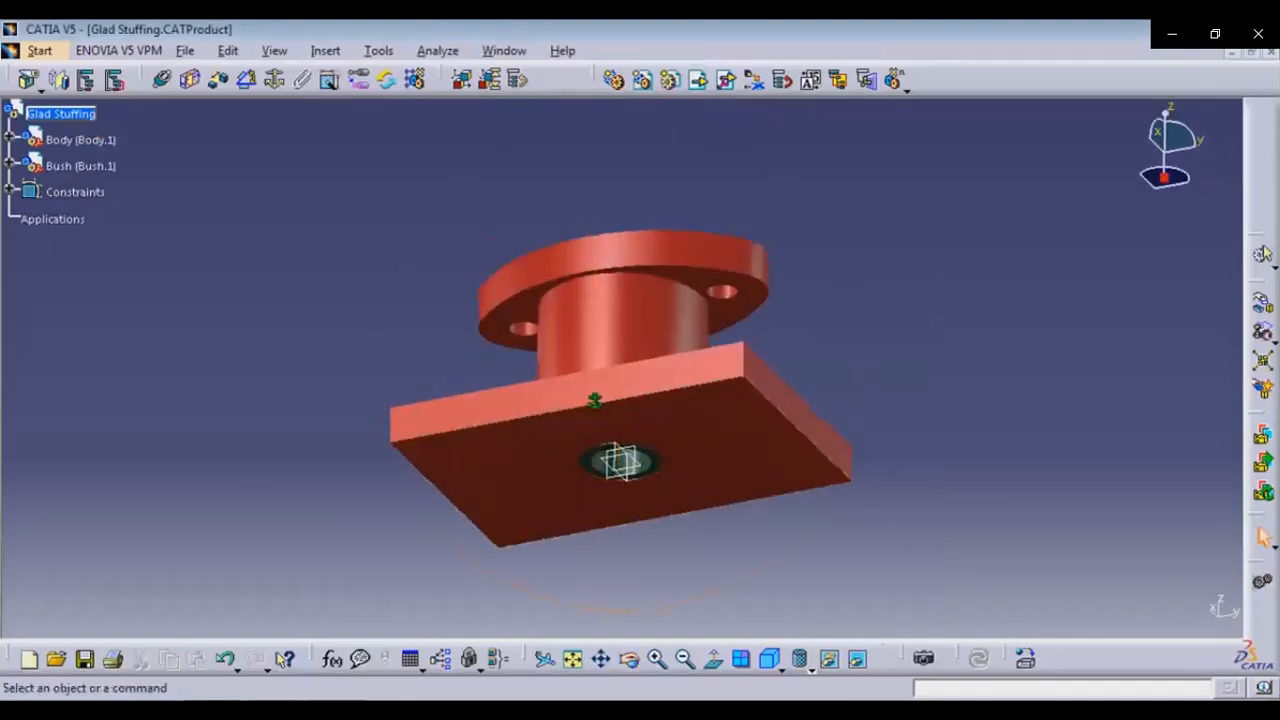
pyautogui.moveTo(1164, 178); pyautogui.dragTo(627, 101)
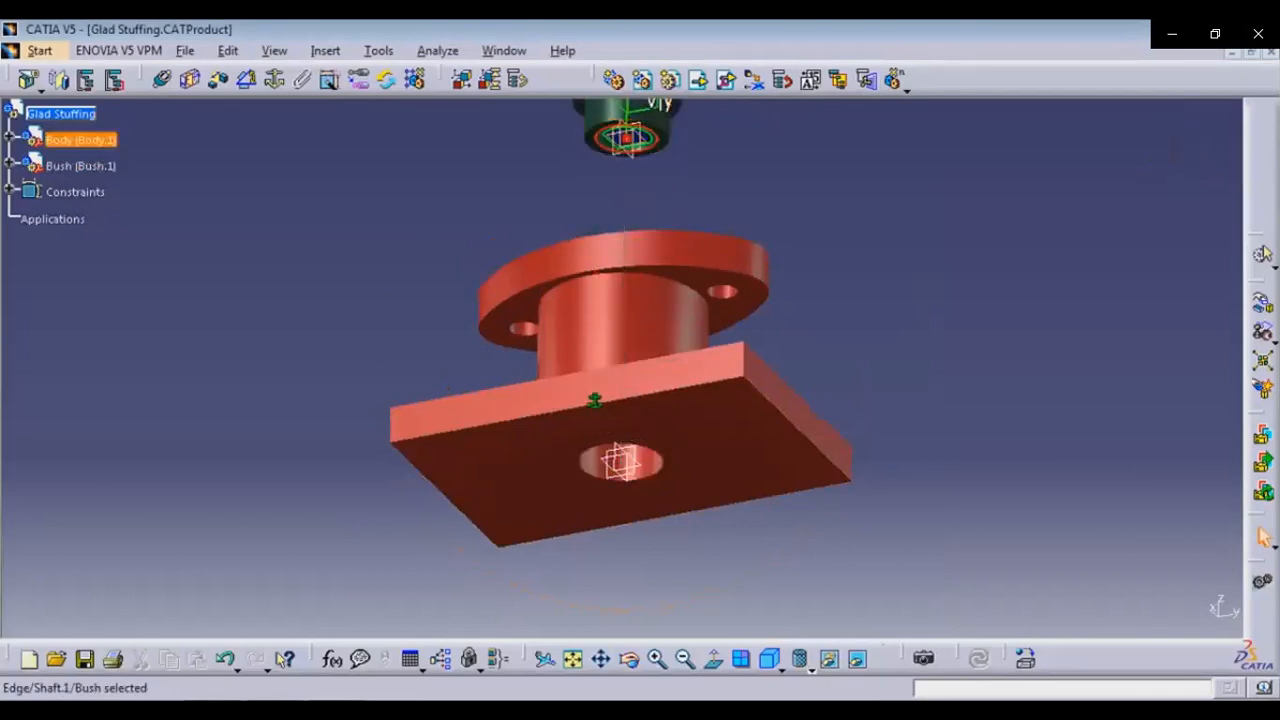
pyautogui.click(769, 658)
pyautogui.moveTo(626, 290); pyautogui.dragTo(622, 464, button='middle')
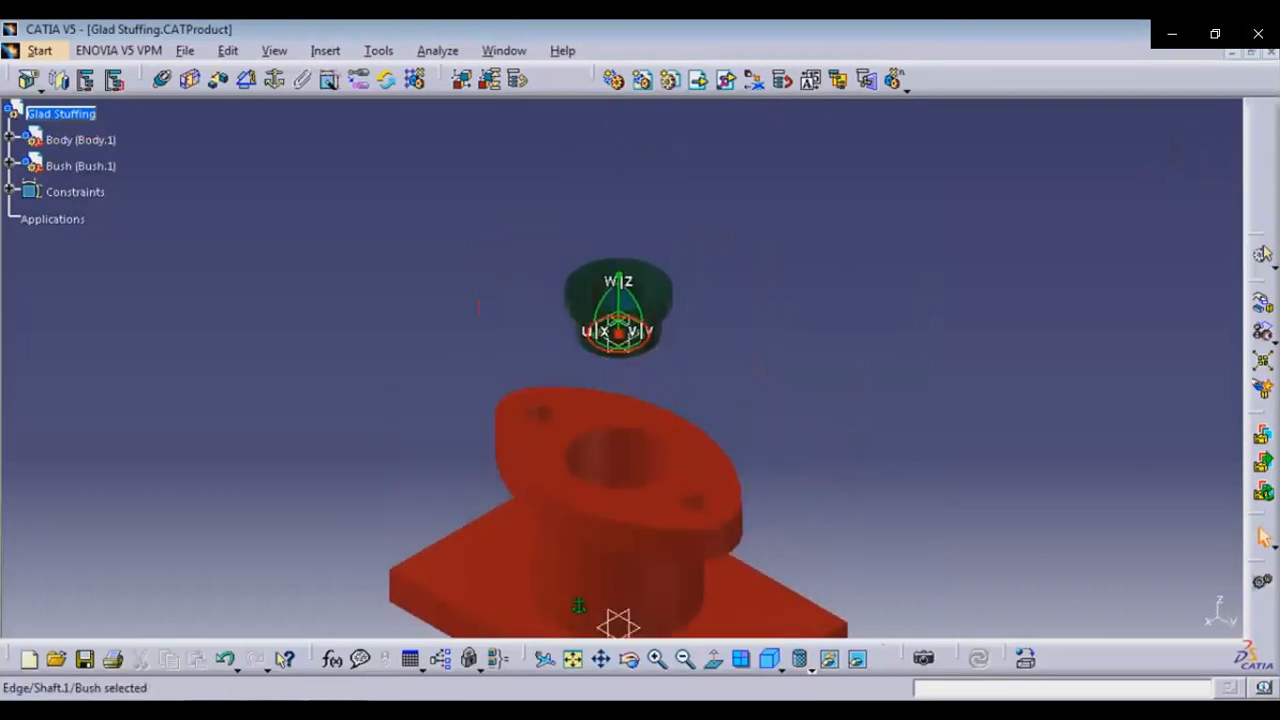
pyautogui.moveTo(618, 333); pyautogui.dragTo(896, 400)
pyautogui.click(896, 400)
pyautogui.moveTo(618, 458); pyautogui.dragTo(648, 368, button='middle')
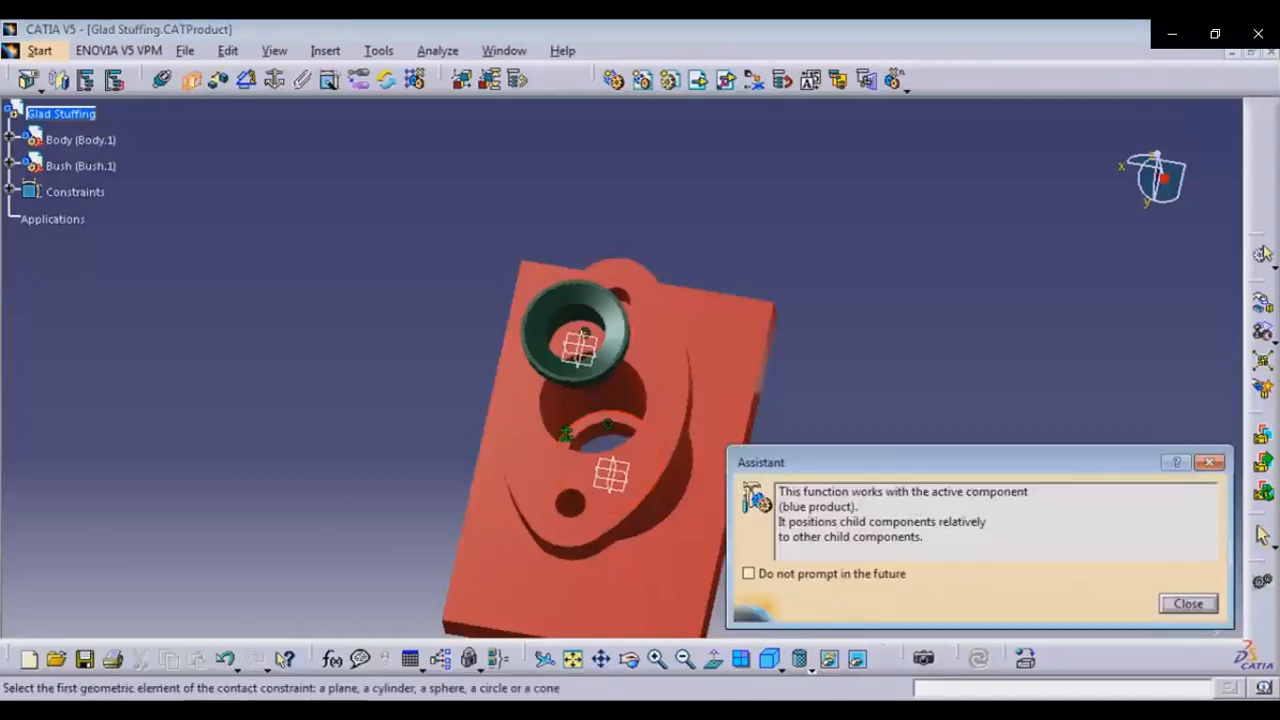
# Constrain the bush's cylindrical face to the body's bore edge, update the assembly and select the product root
pyautogui.click(749, 574)
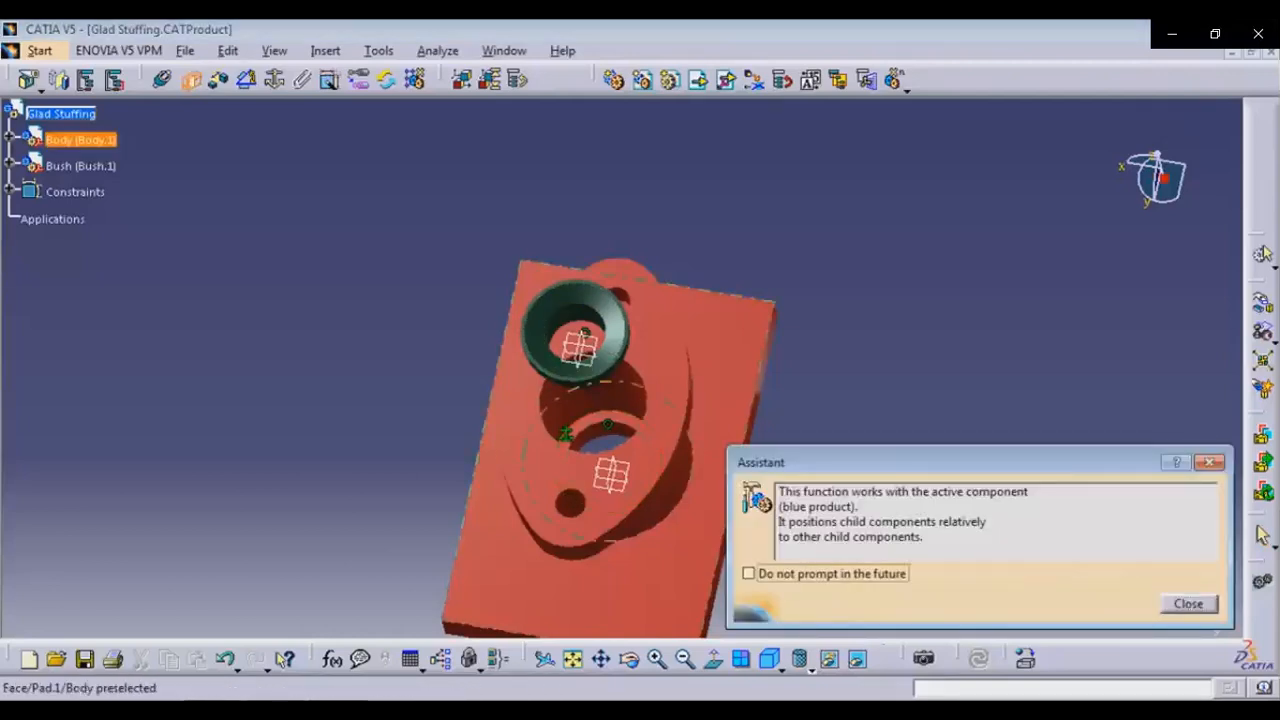
pyautogui.click(1188, 604)
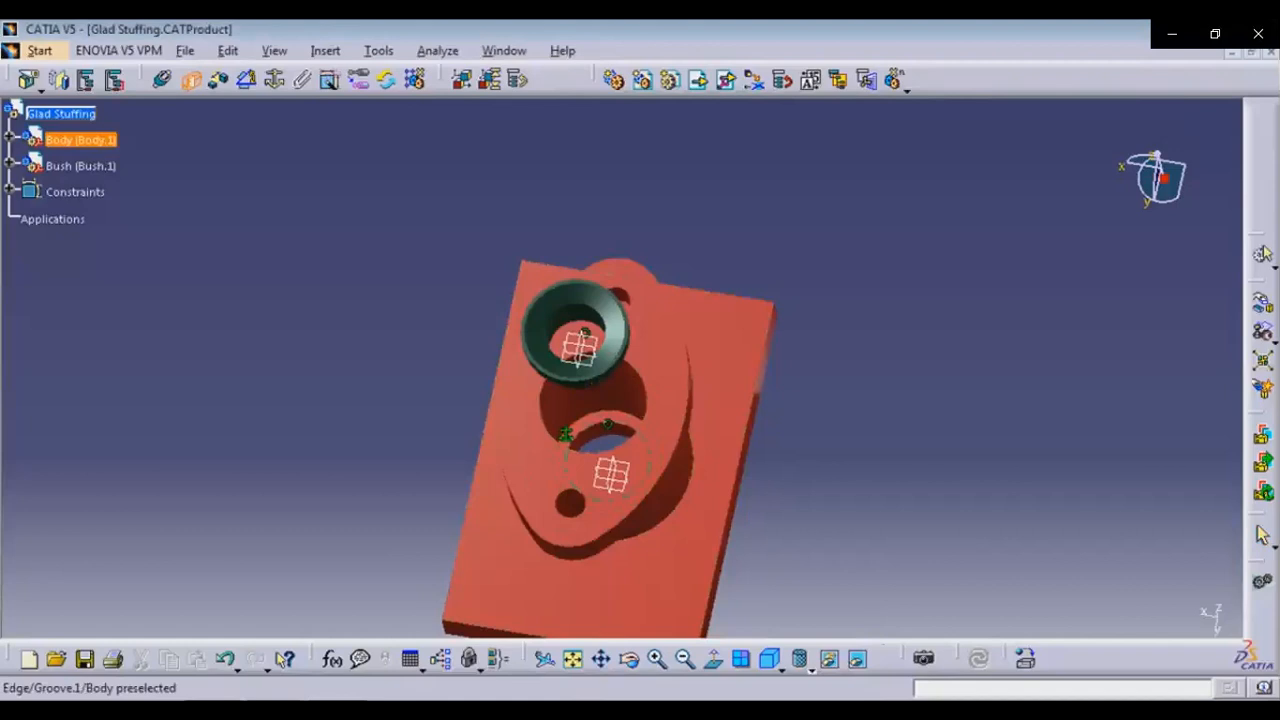
pyautogui.click(606, 417)
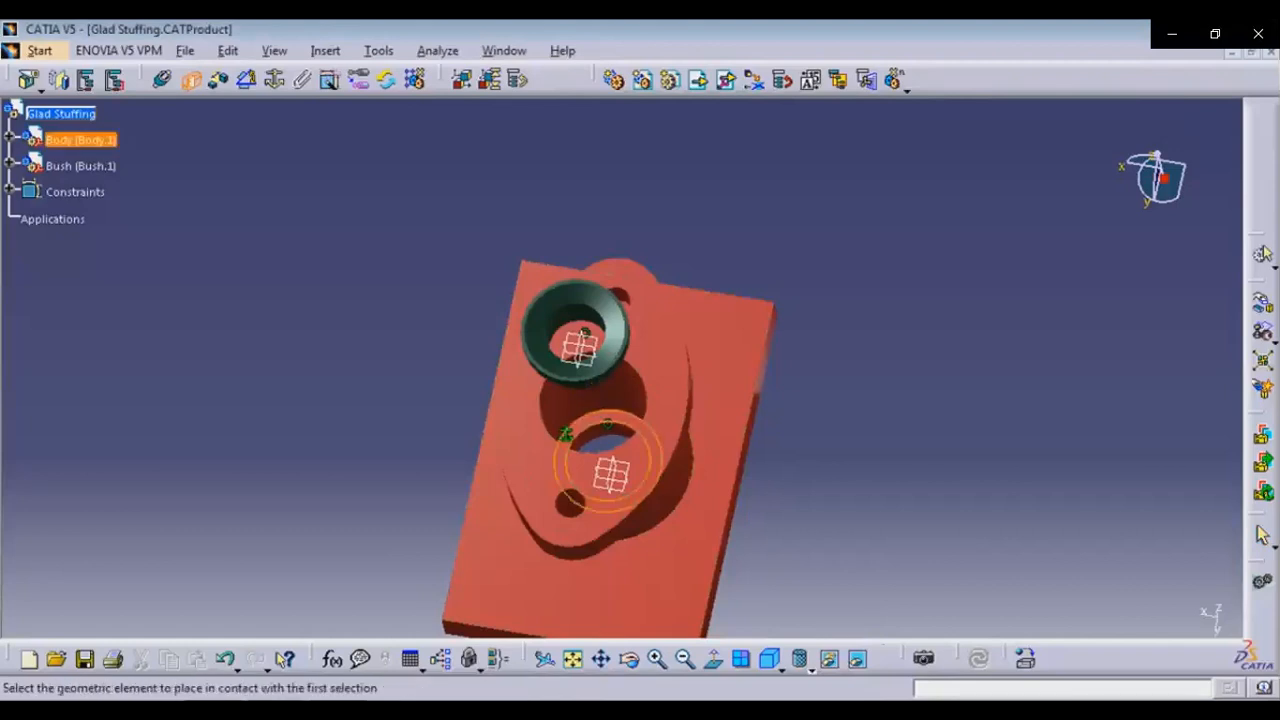
pyautogui.click(629, 659)
pyautogui.moveTo(700, 460); pyautogui.dragTo(560, 325)
pyautogui.moveTo(773, 451); pyautogui.dragTo(510, 252)
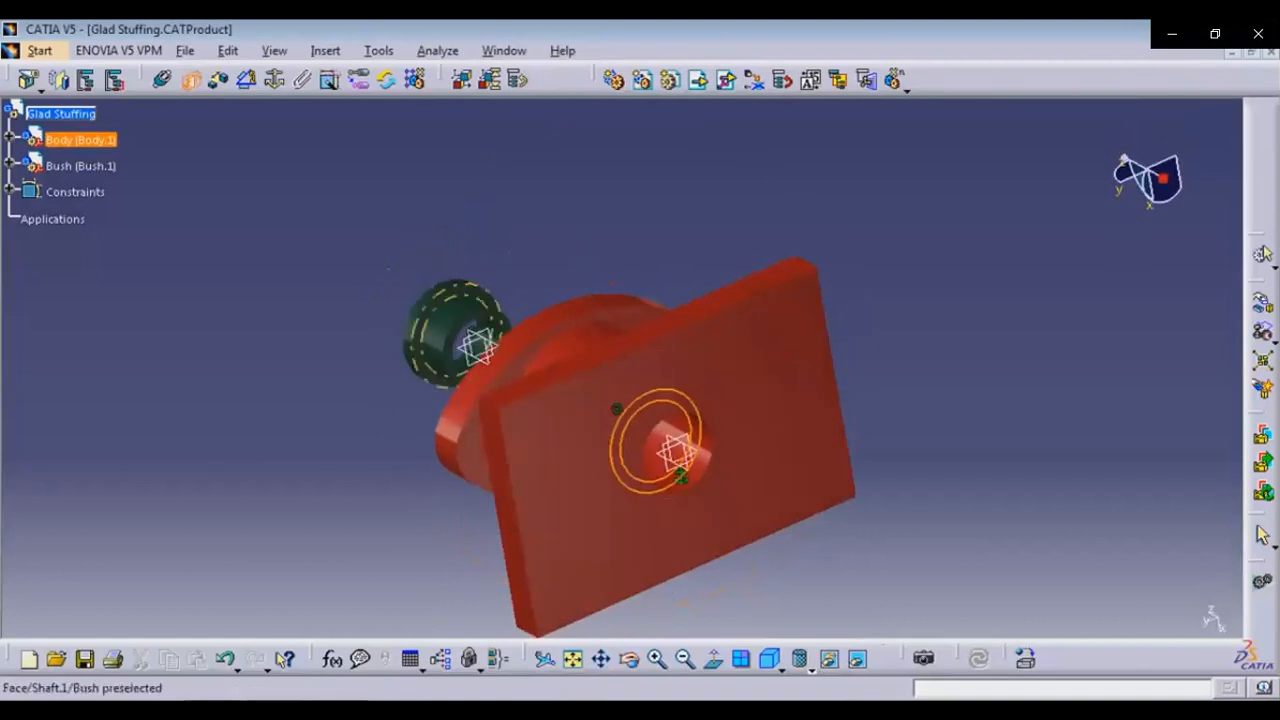
pyautogui.click(428, 338)
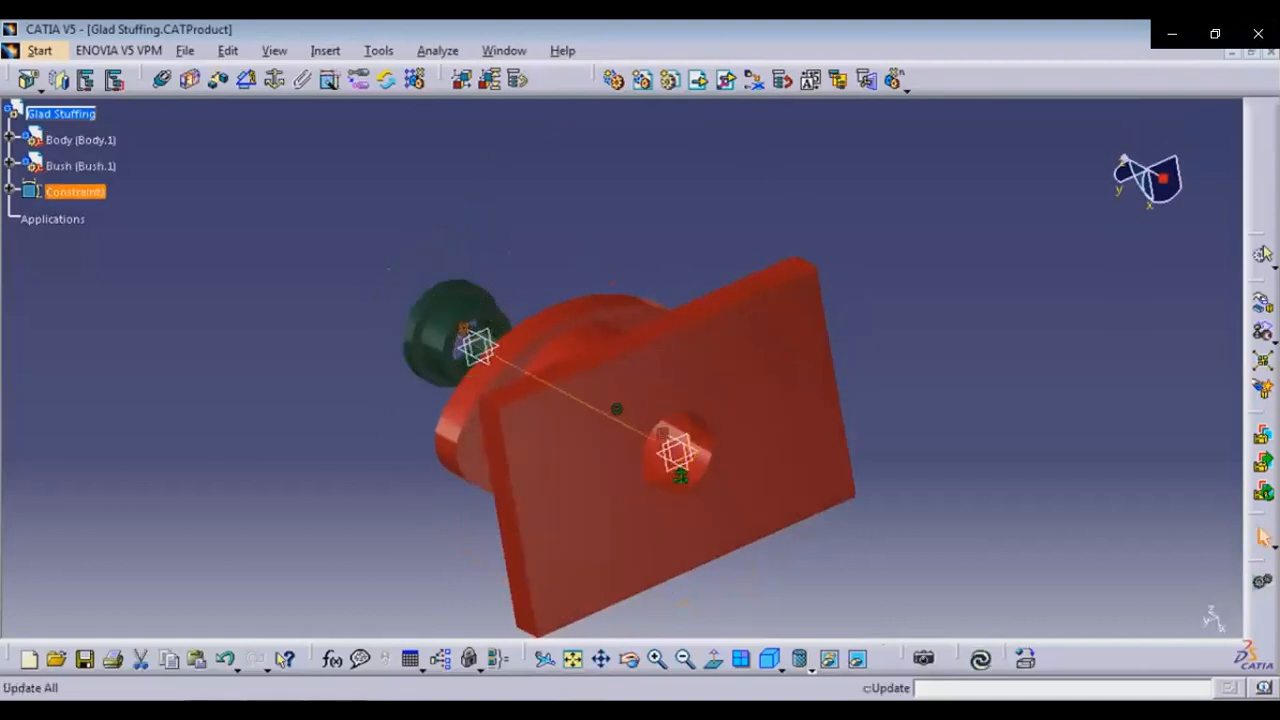
pyautogui.click(978, 659)
pyautogui.click(600, 668)
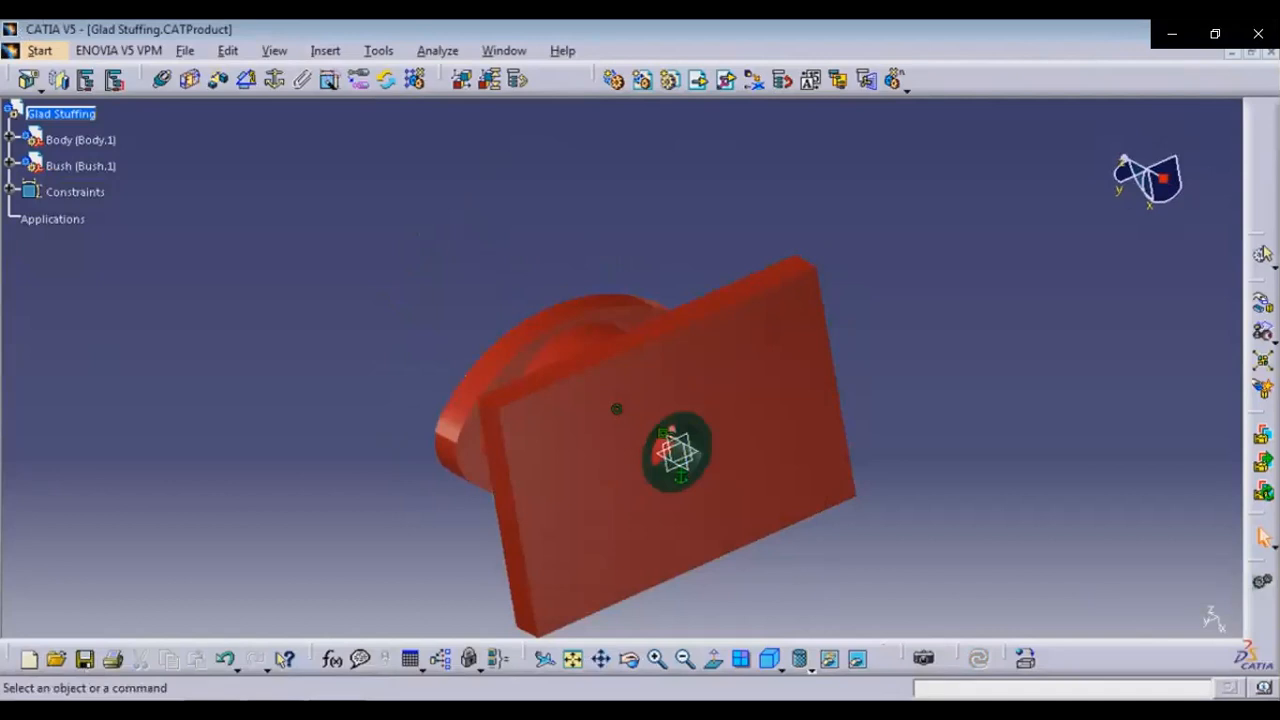
pyautogui.click(770, 659)
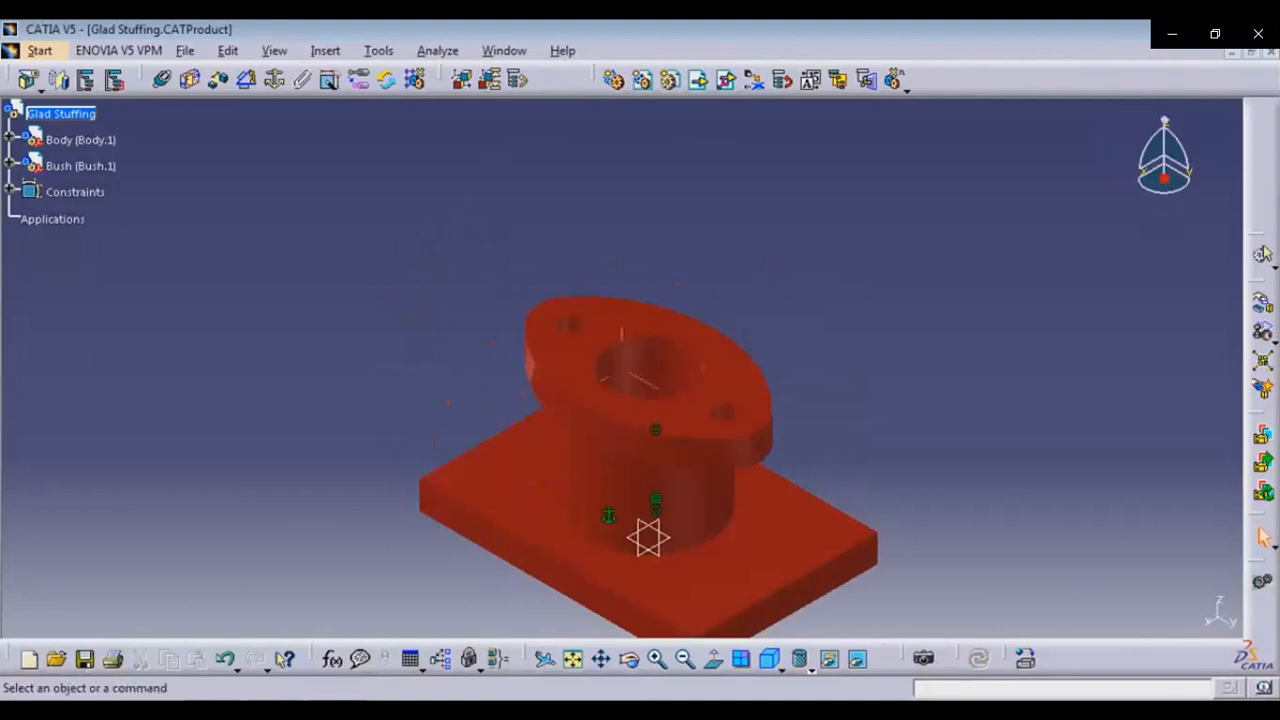
pyautogui.moveTo(648, 440); pyautogui.dragTo(714, 402, button='middle')
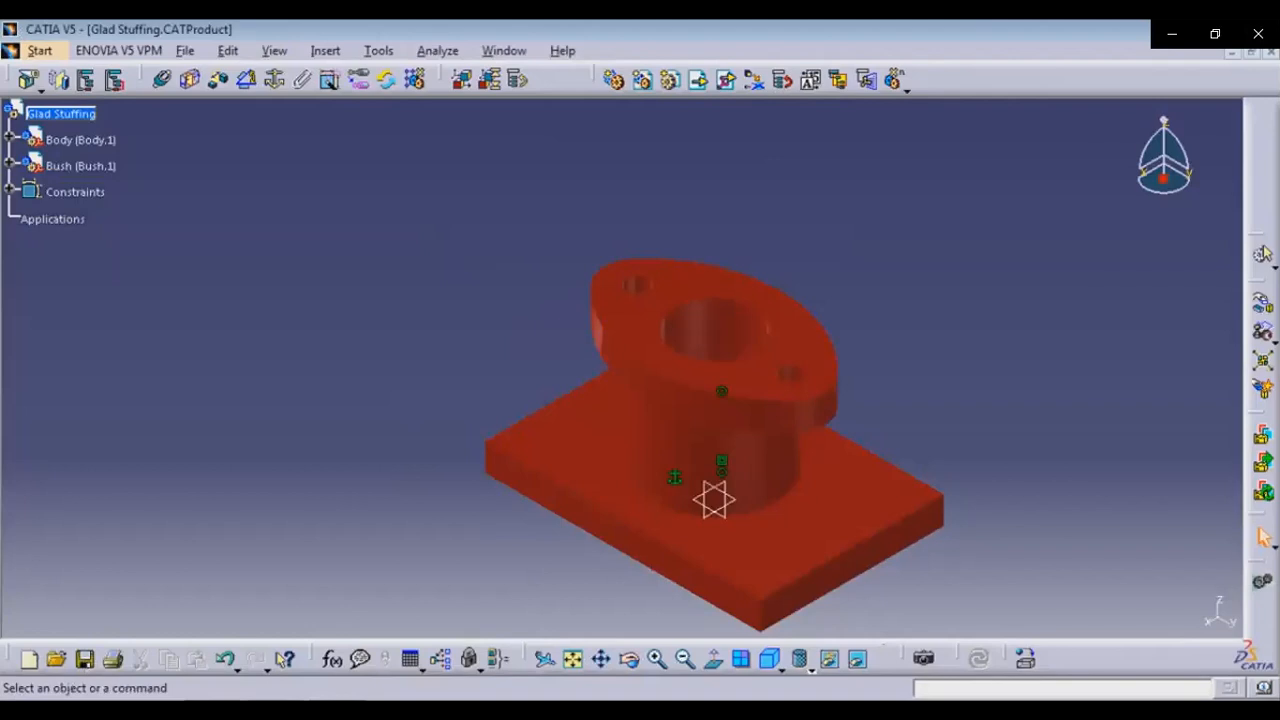
pyautogui.click(61, 113)
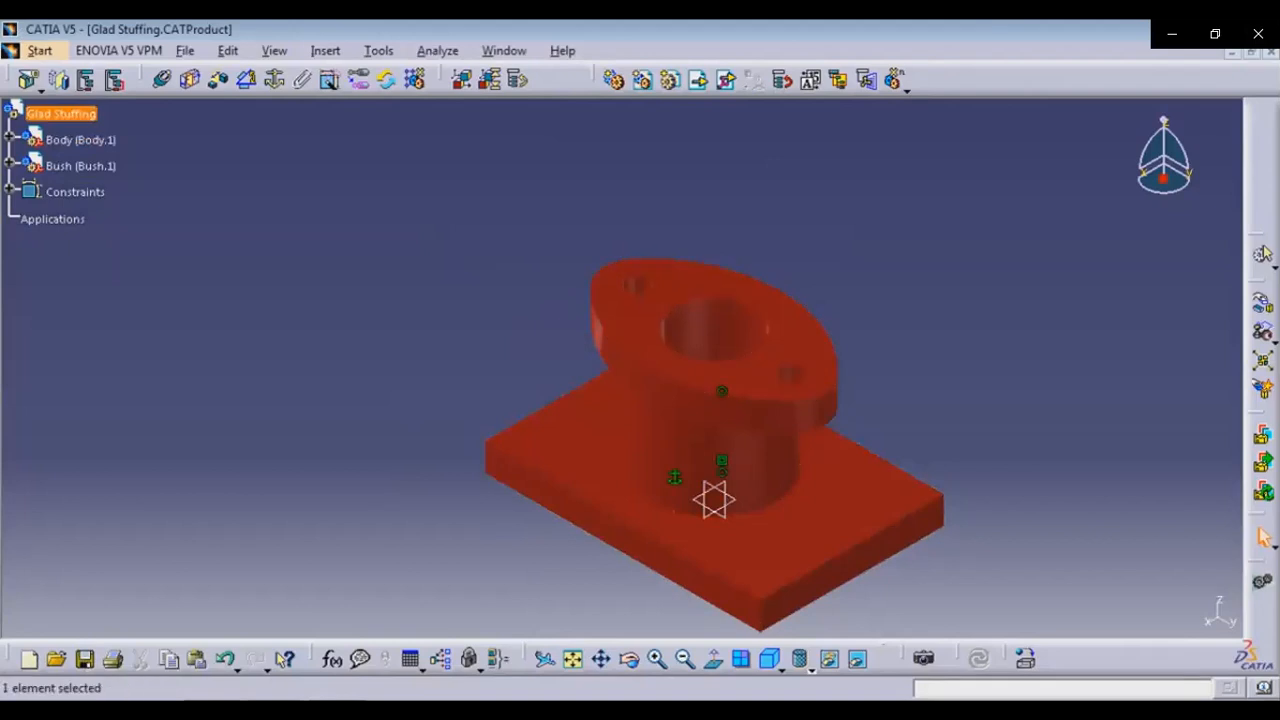
# Insert the existing Stud part into the Glad Stuffing product
pyautogui.click(1262, 435)
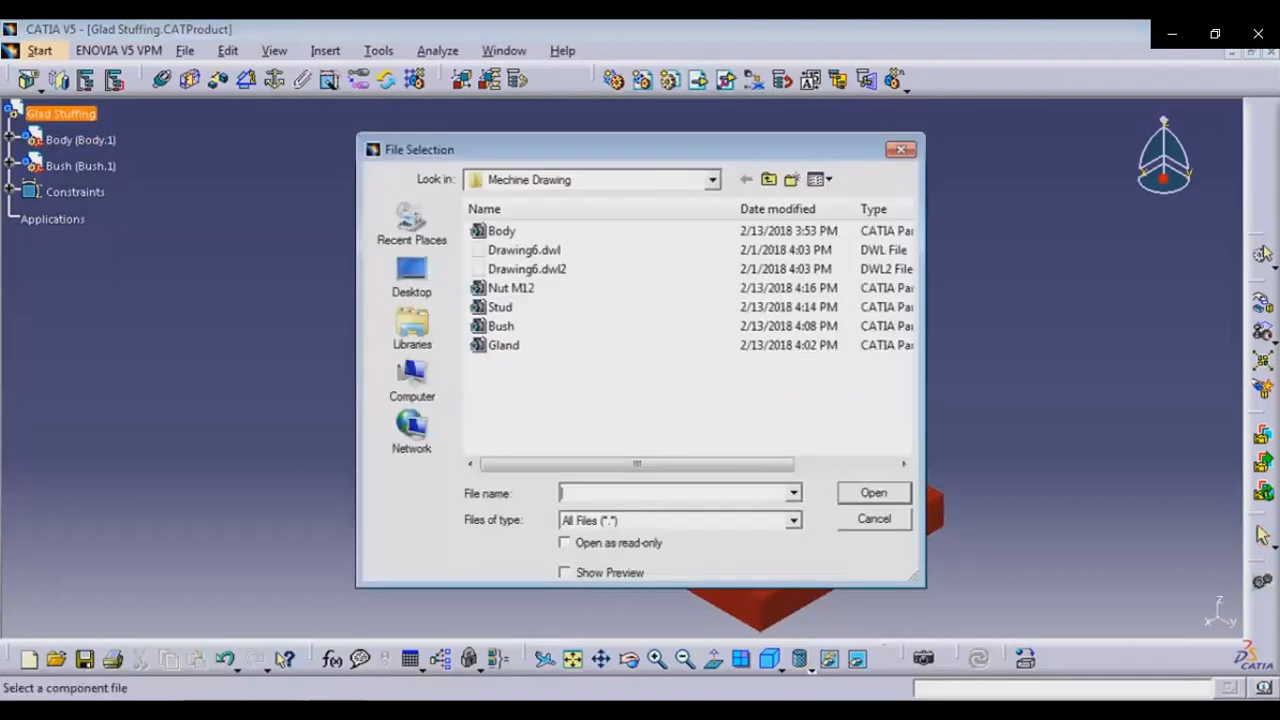
pyautogui.click(512, 288)
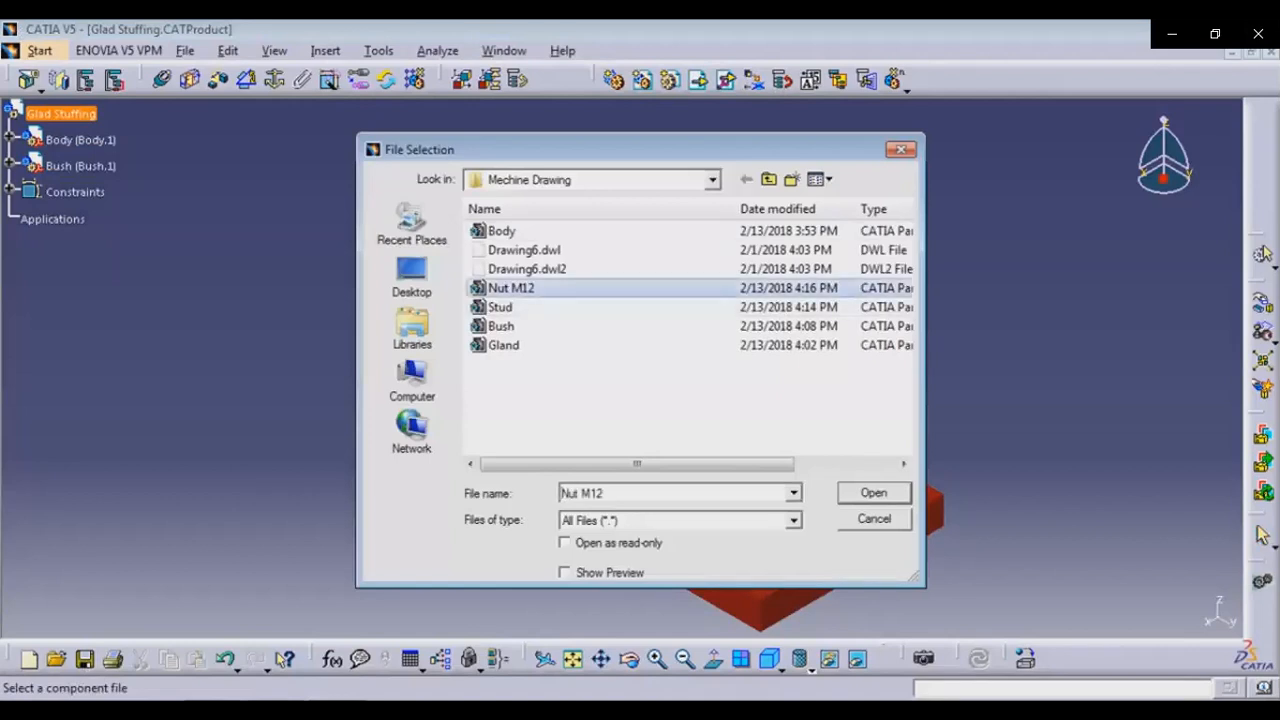
pyautogui.click(500, 307)
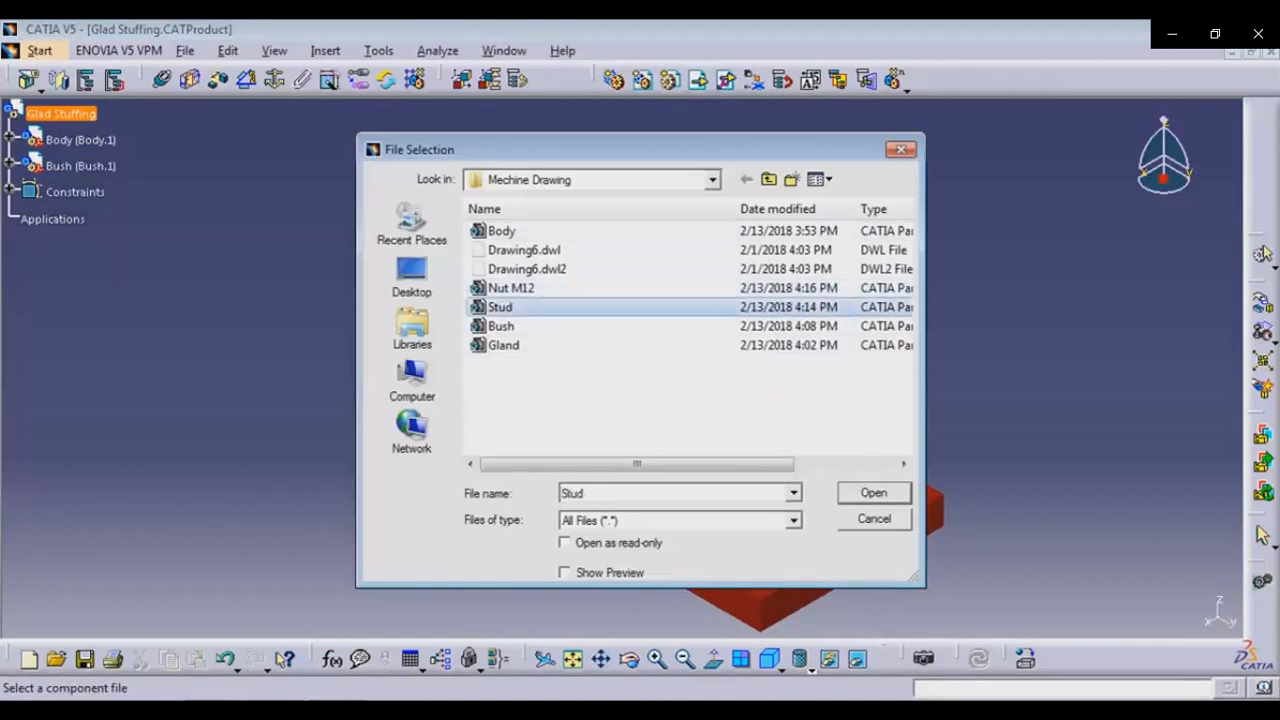
pyautogui.click(874, 493)
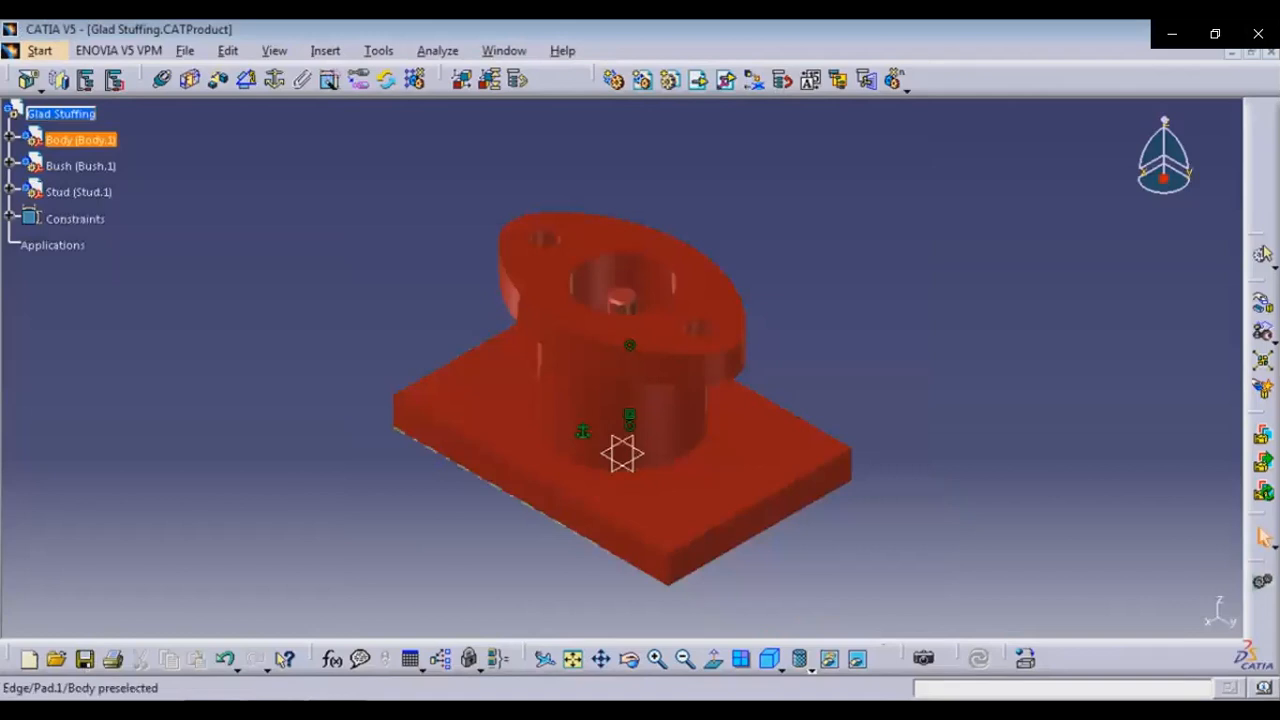
# Move the stud up above the body's flange using the compass
pyautogui.moveTo(1164, 179); pyautogui.dragTo(619, 41)
pyautogui.moveTo(622, 200); pyautogui.dragTo(613, 289, button='middle')
pyautogui.moveTo(611, 150); pyautogui.dragTo(760, 175)
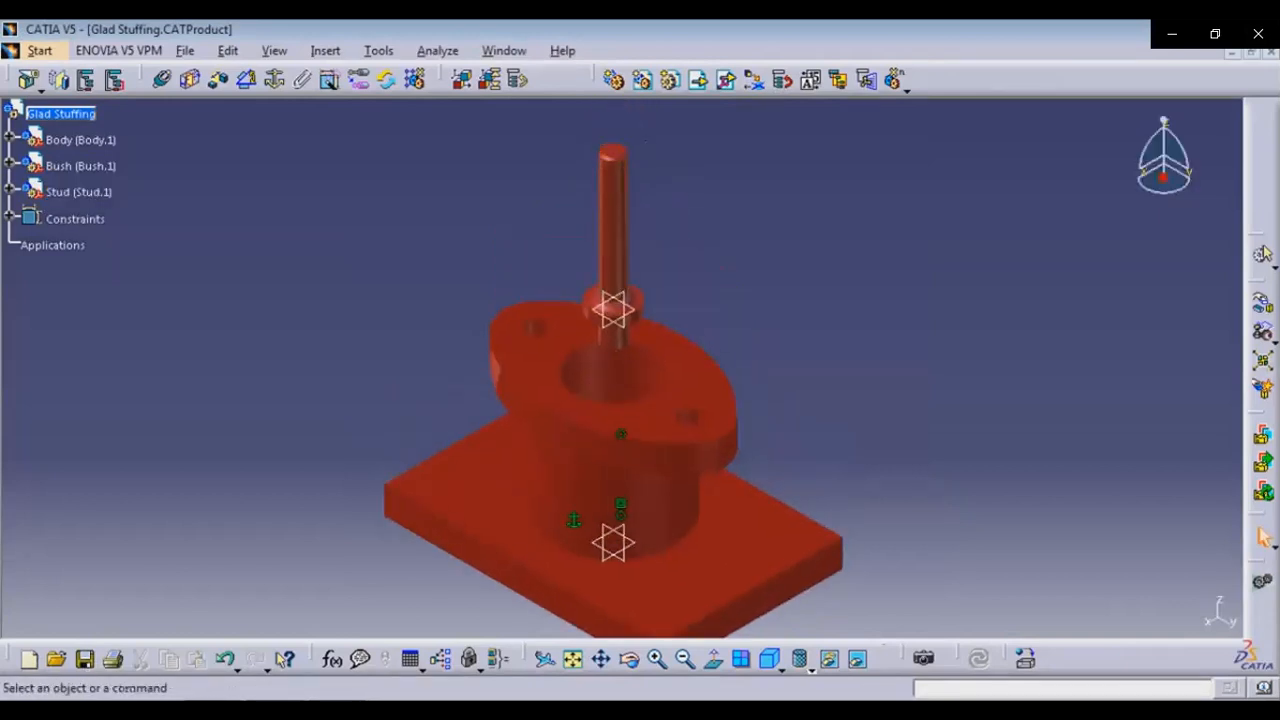
# Make the stud's axis coincident with the axis of the body's flange hole and update the assembly
pyautogui.click(163, 80)
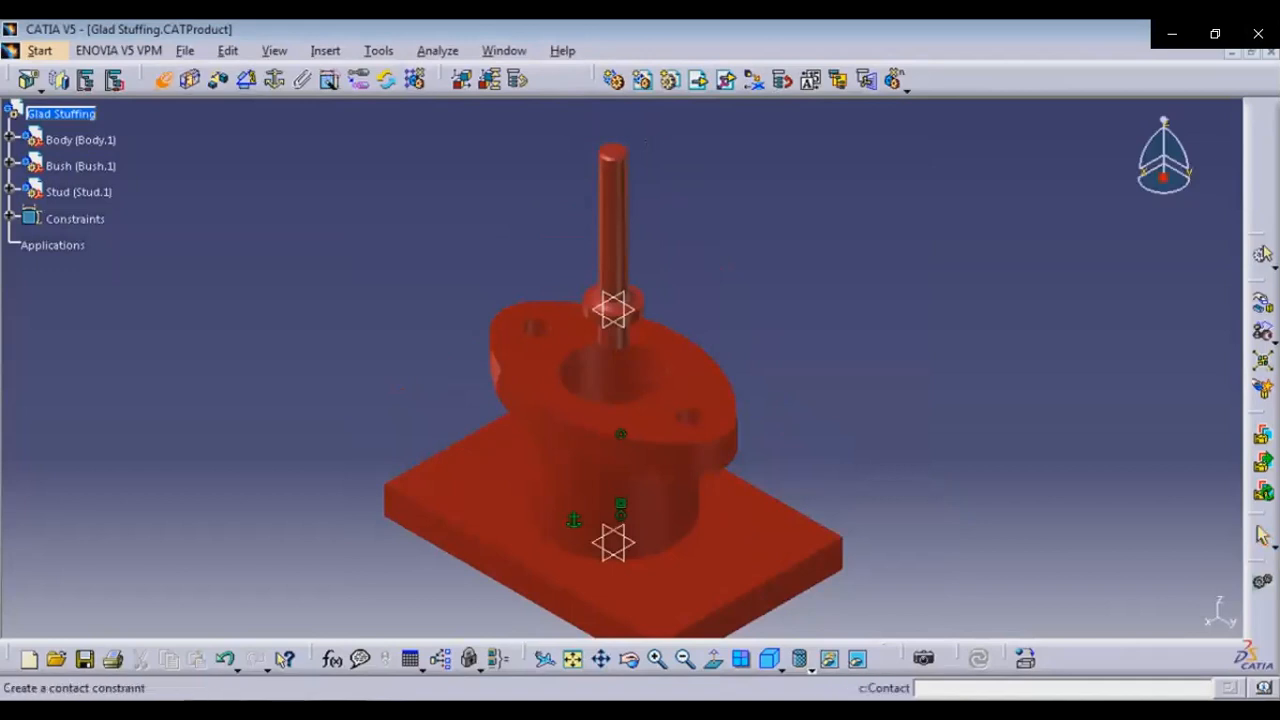
pyautogui.click(613, 228)
pyautogui.click(688, 418)
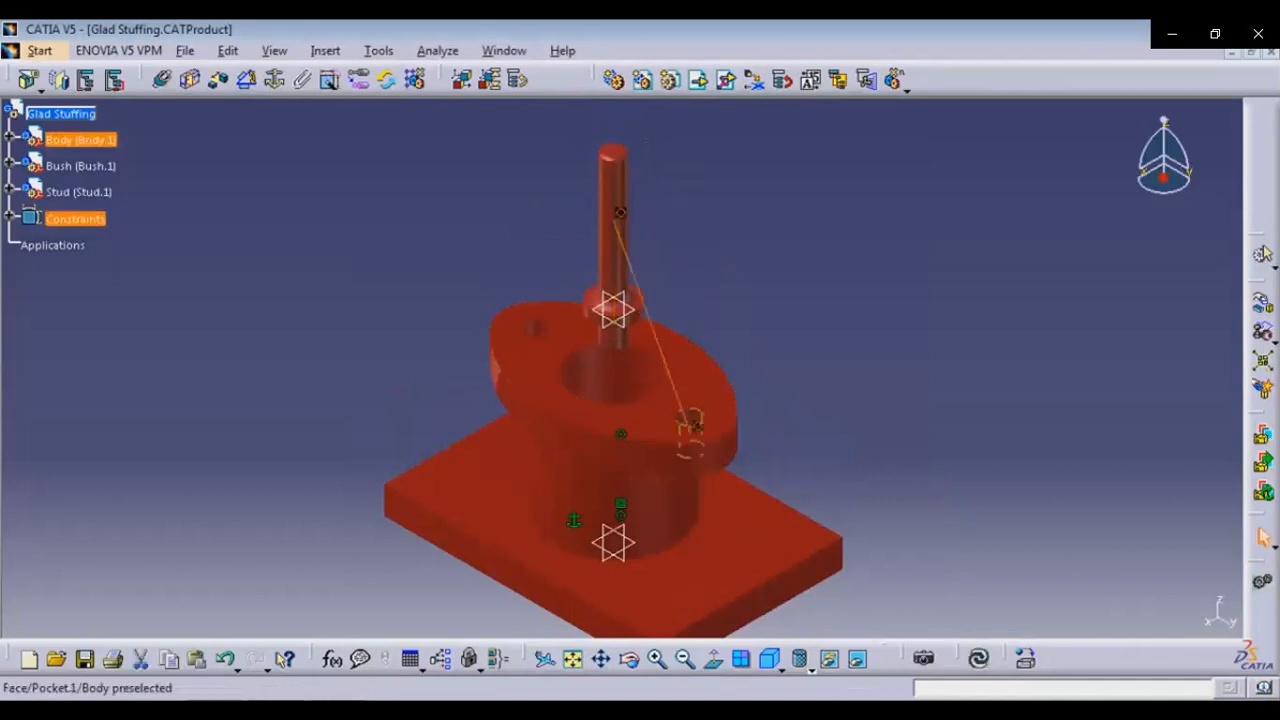
pyautogui.click(978, 658)
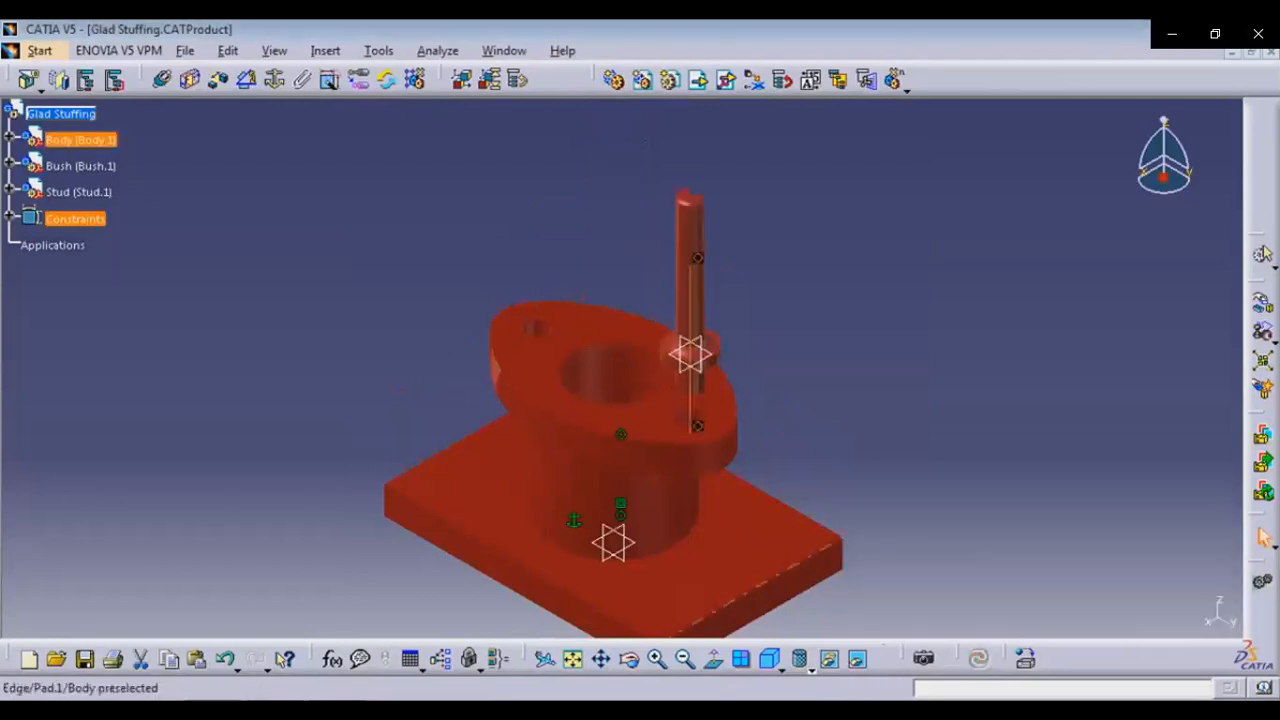
pyautogui.click(480, 610)
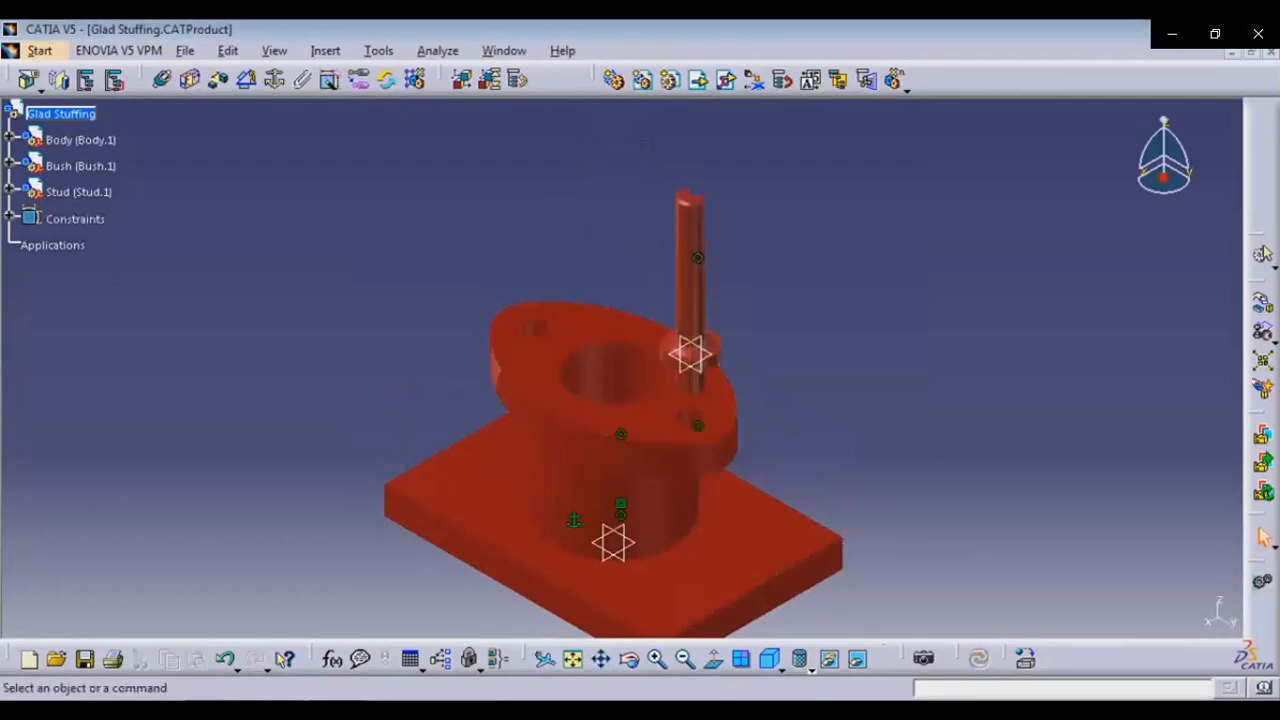
# Add a contact constraint between the body flange's top face and the stud's collar face, update, and return to isometric view
pyautogui.click(189, 79)
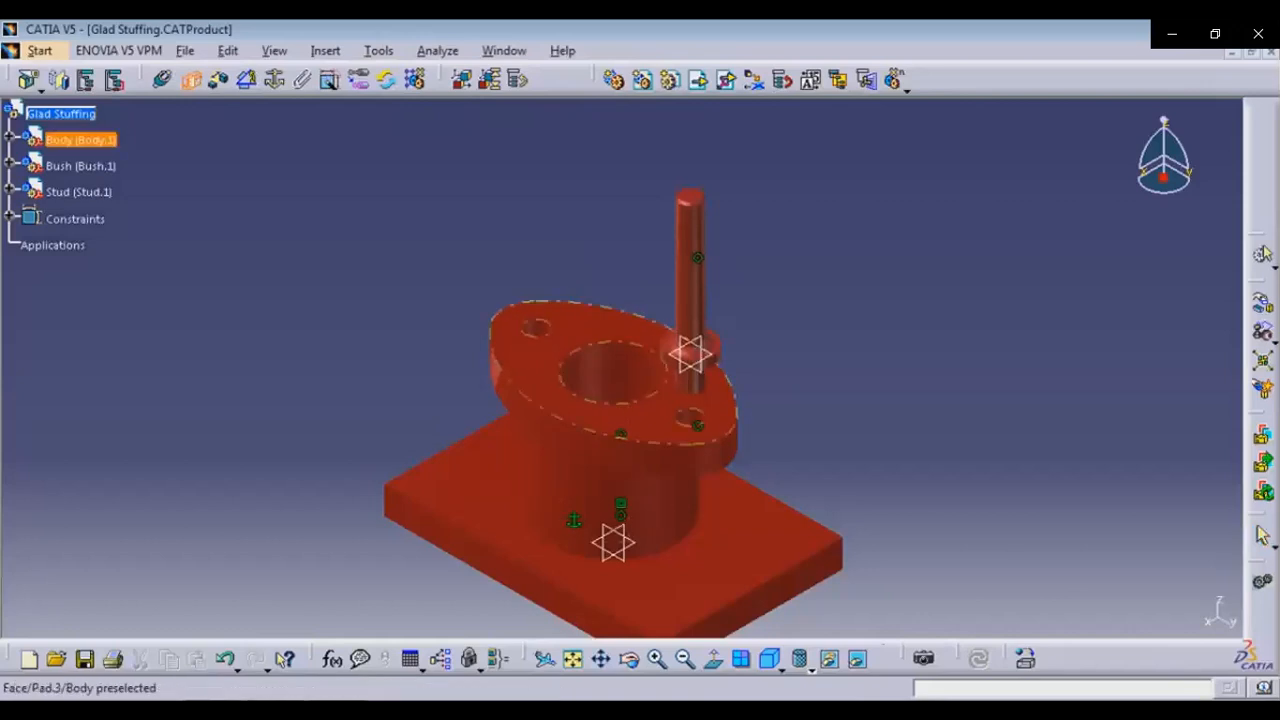
pyautogui.click(620, 395)
pyautogui.moveTo(775, 470); pyautogui.dragTo(610, 212)
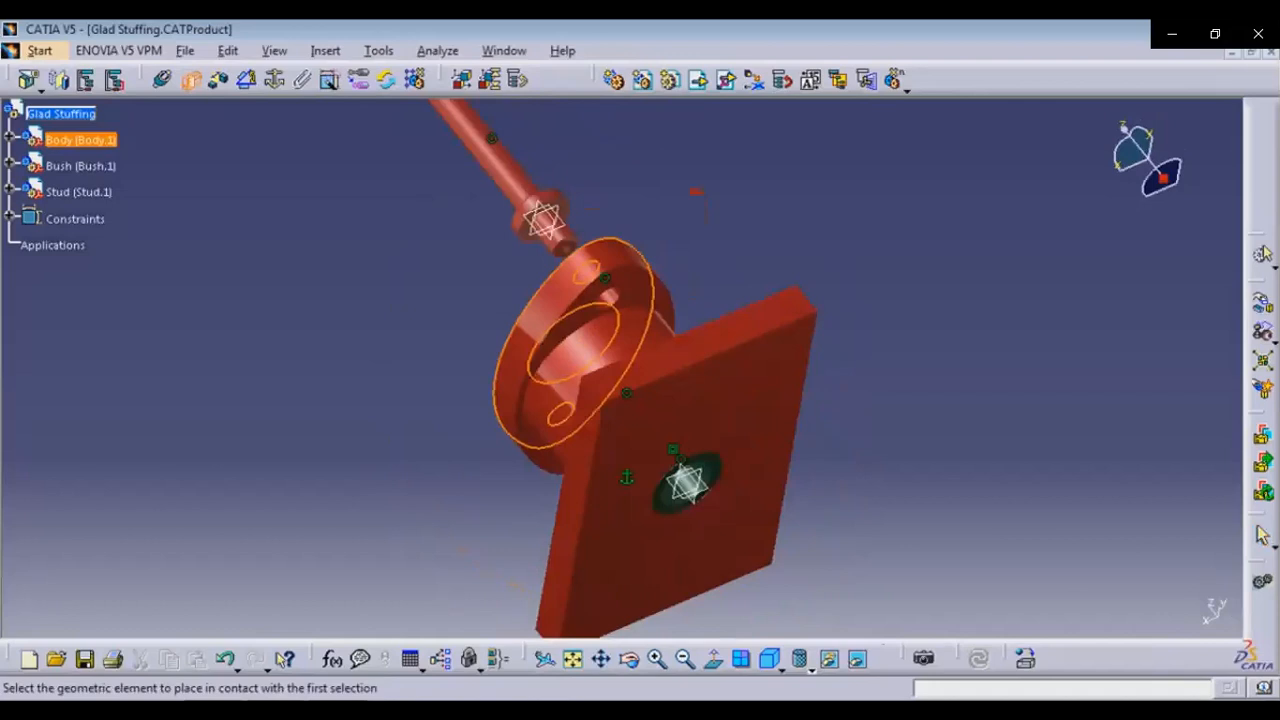
pyautogui.click(546, 224)
pyautogui.click(978, 658)
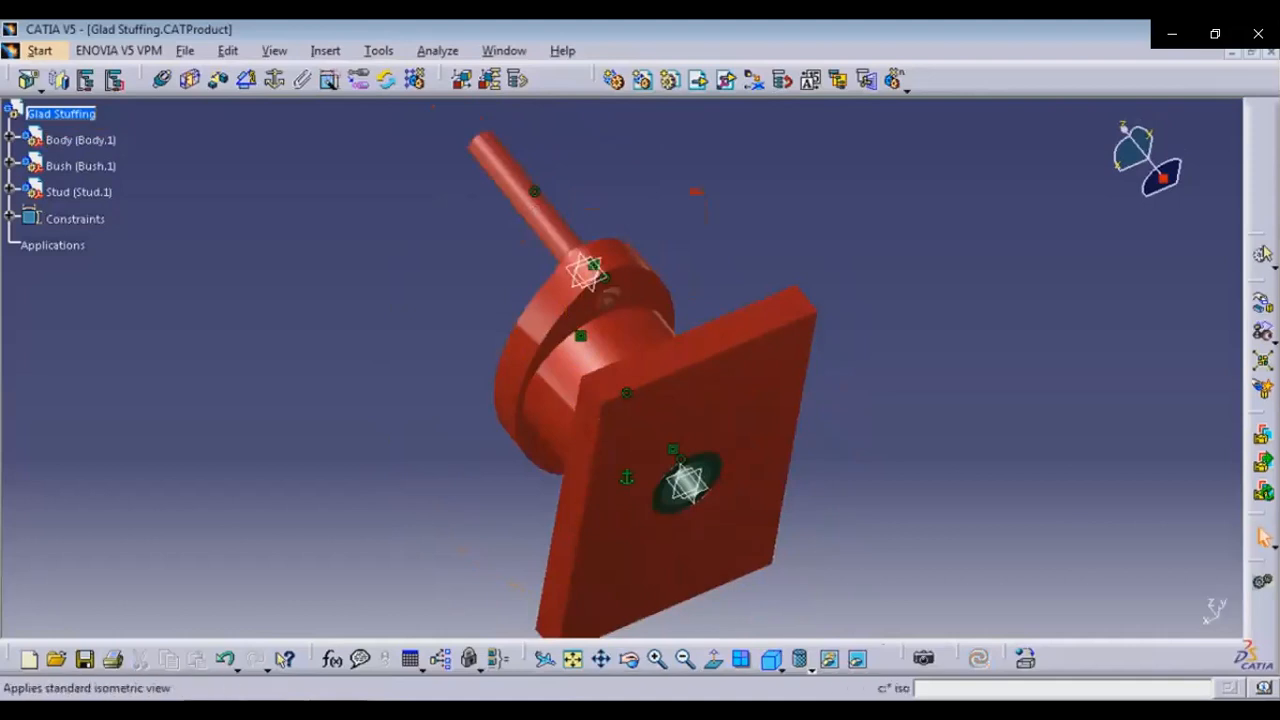
pyautogui.click(770, 658)
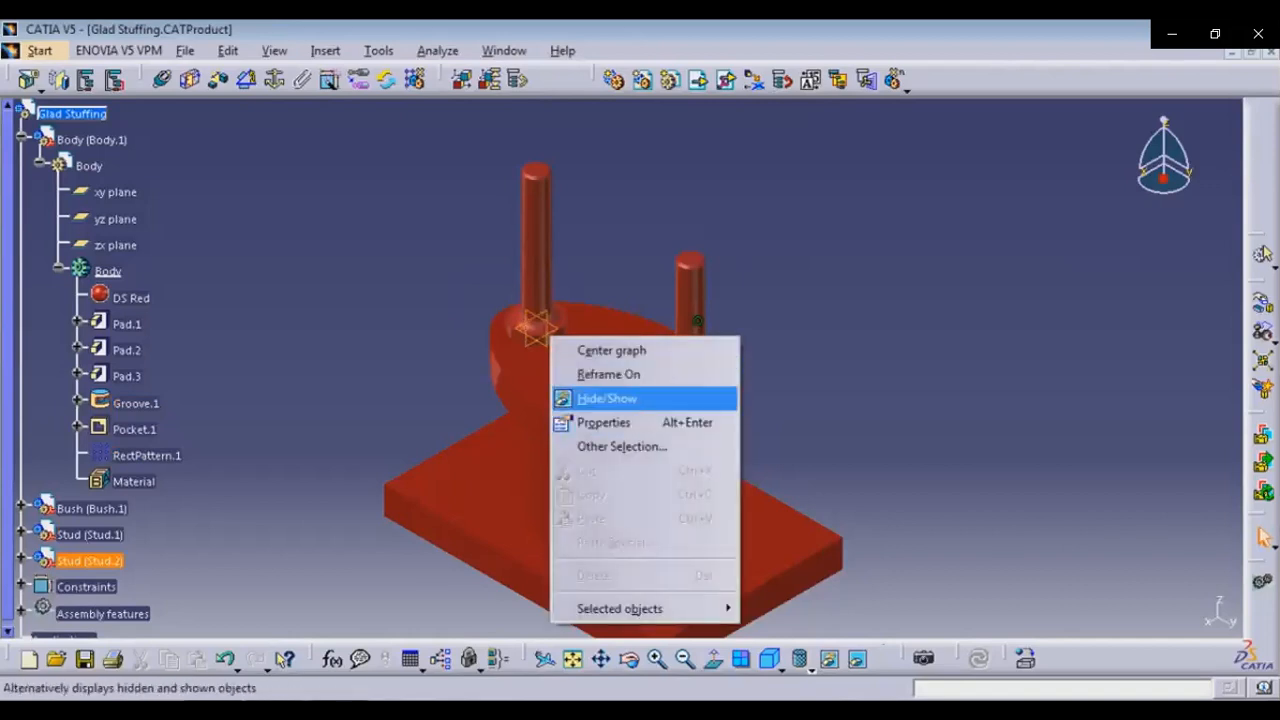
# Hide the body's reference planes, the bush and the constraint symbols, and collapse the body's tree nodes
pyautogui.moveTo(390, 416); pyautogui.dragTo(640, 620)
pyautogui.rightClick(628, 262)
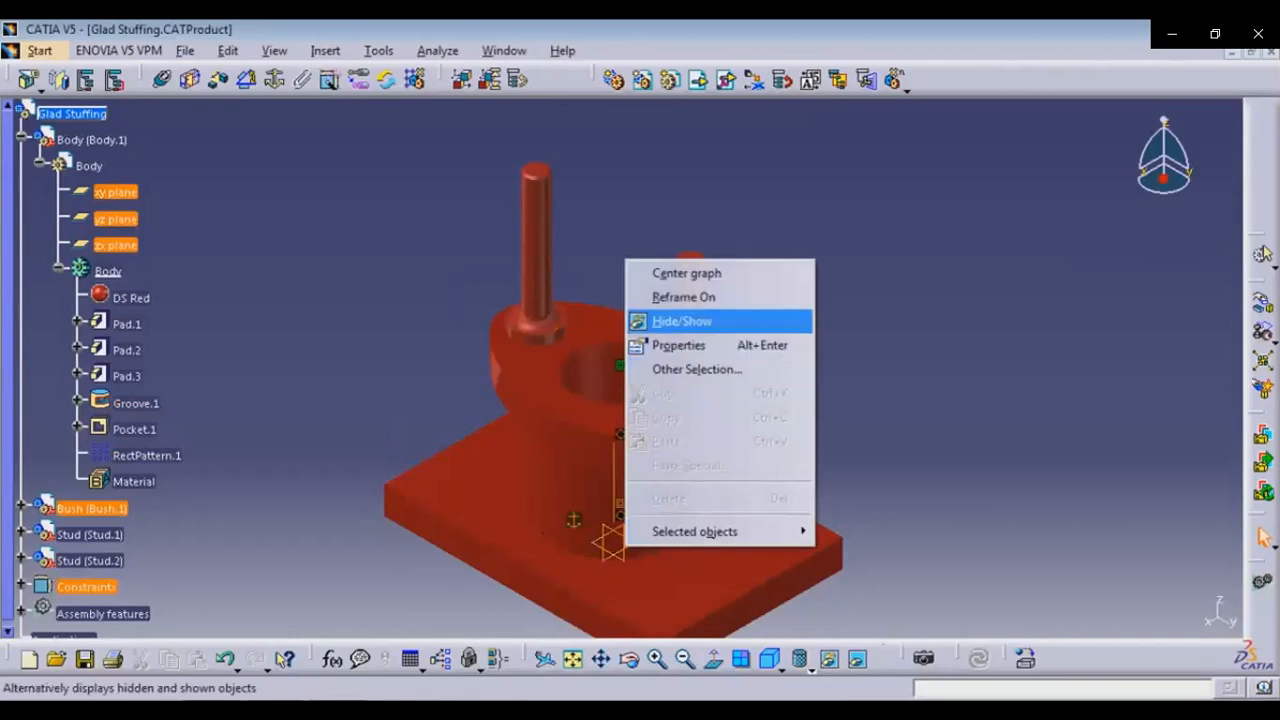
pyautogui.click(682, 321)
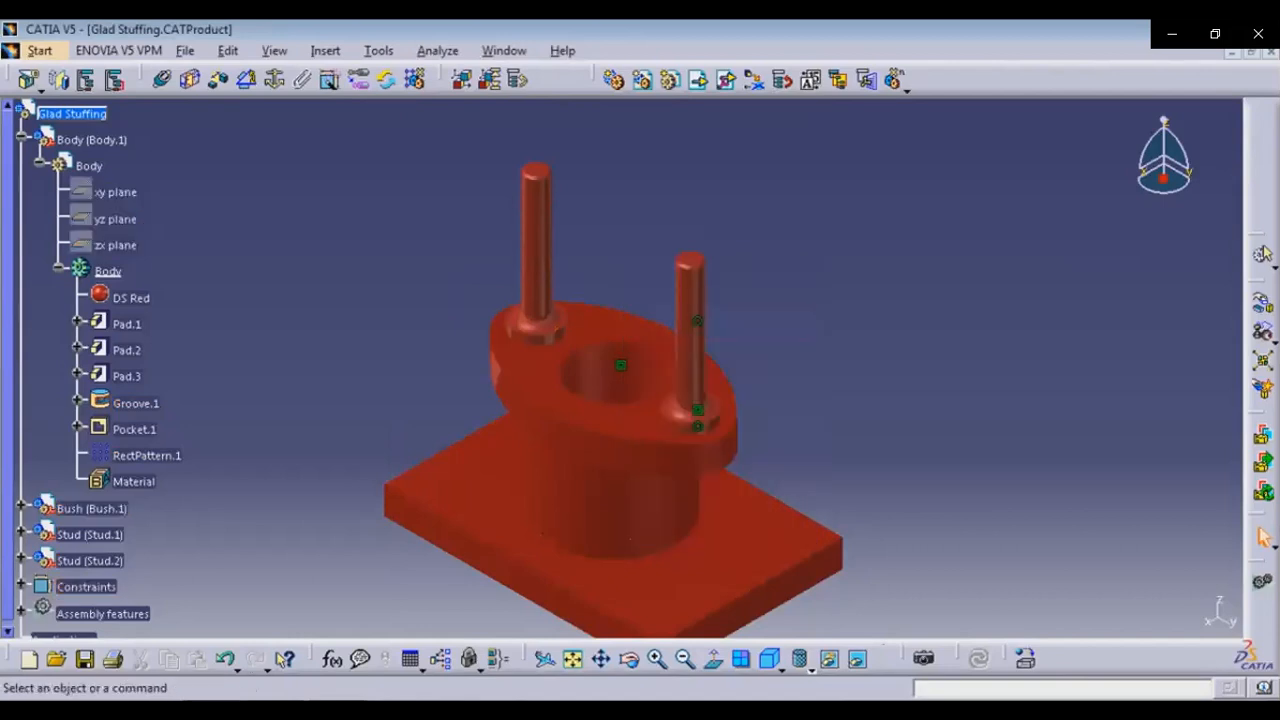
pyautogui.click(40, 165)
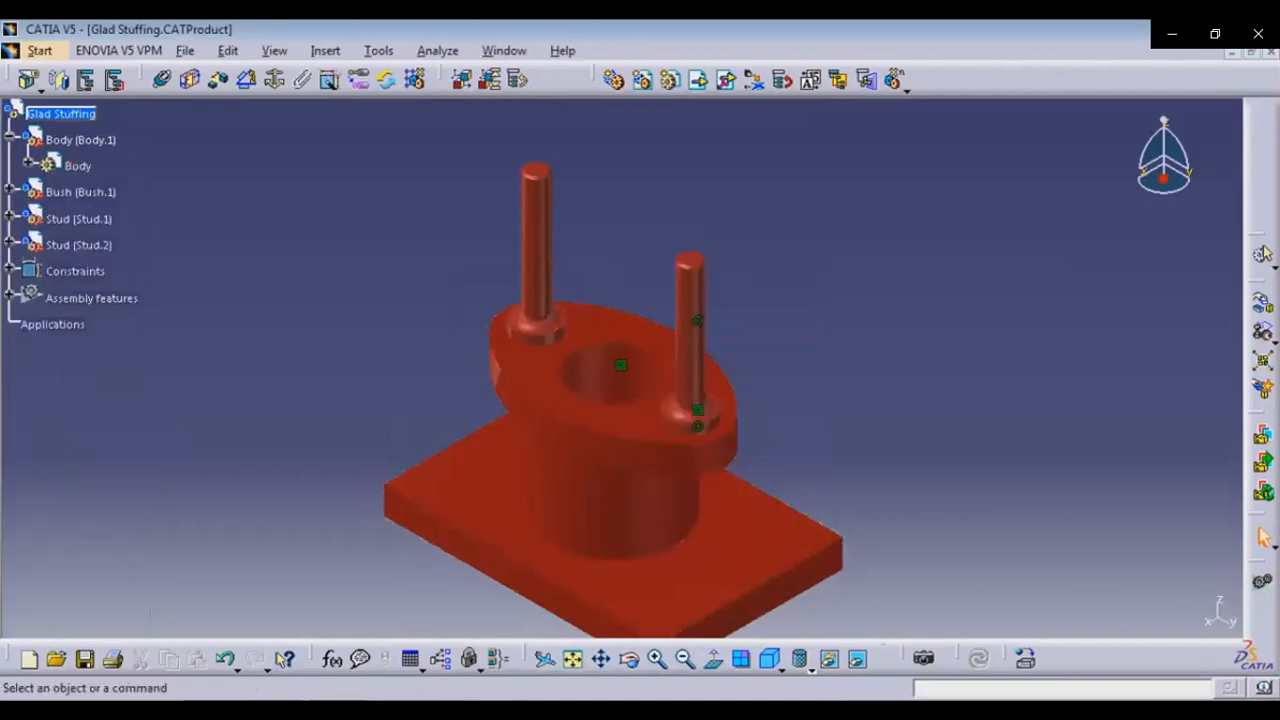
pyautogui.click(10, 140)
# Insert the existing Gland part into the product and move it above the body with the compass
pyautogui.click(60, 113)
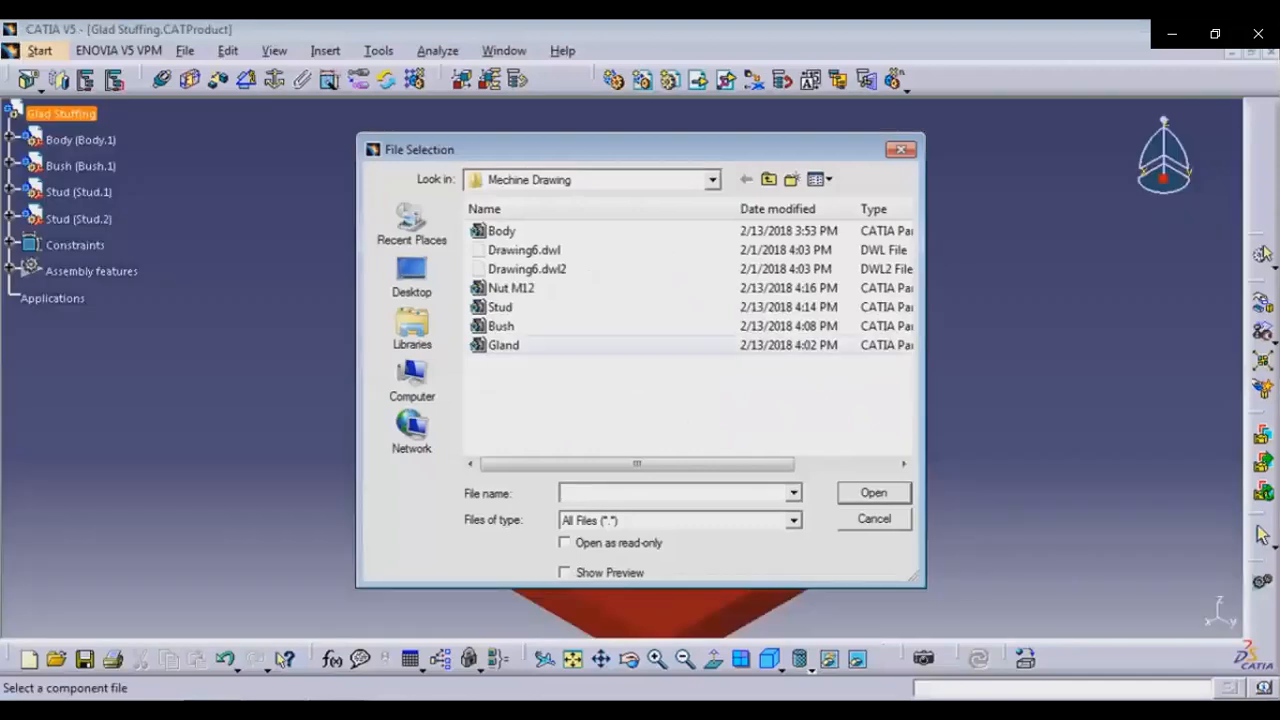
pyautogui.click(503, 345)
pyautogui.press('Return')
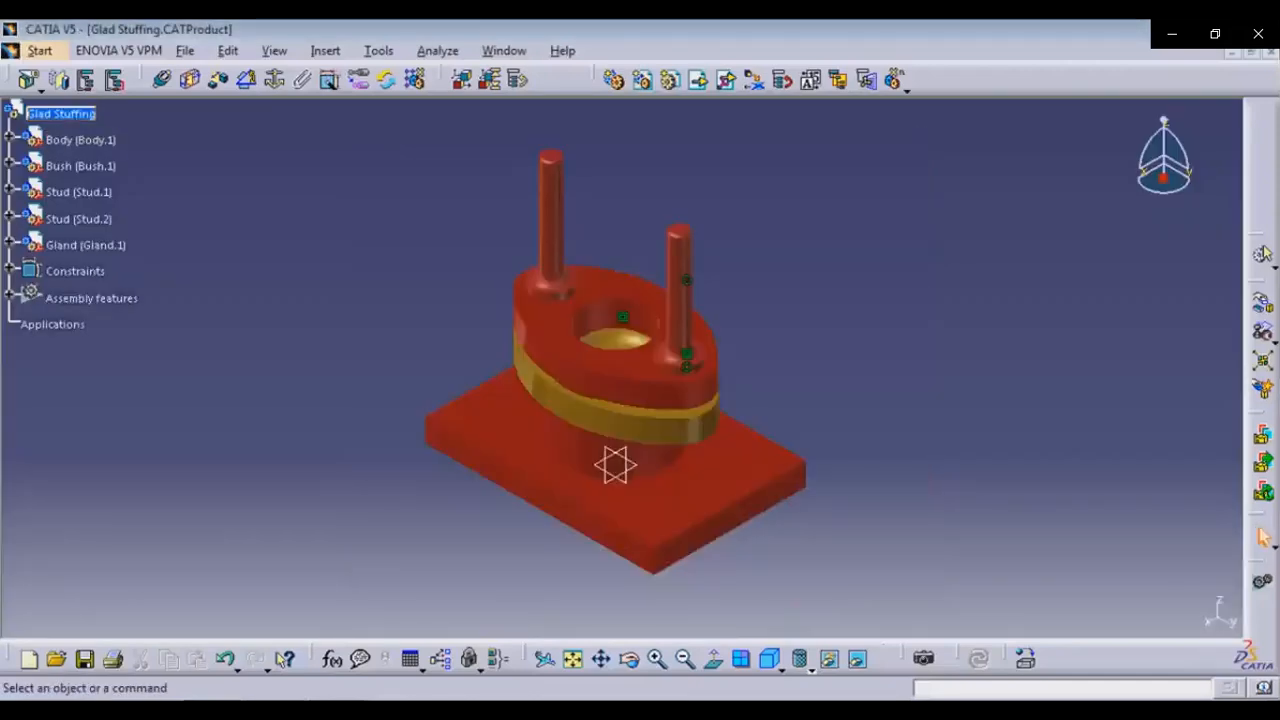
pyautogui.moveTo(1163, 178); pyautogui.dragTo(680, 73)
pyautogui.moveTo(680, 105); pyautogui.dragTo(712, 345, button='middle')
pyautogui.moveTo(712, 340); pyautogui.dragTo(857, 443)
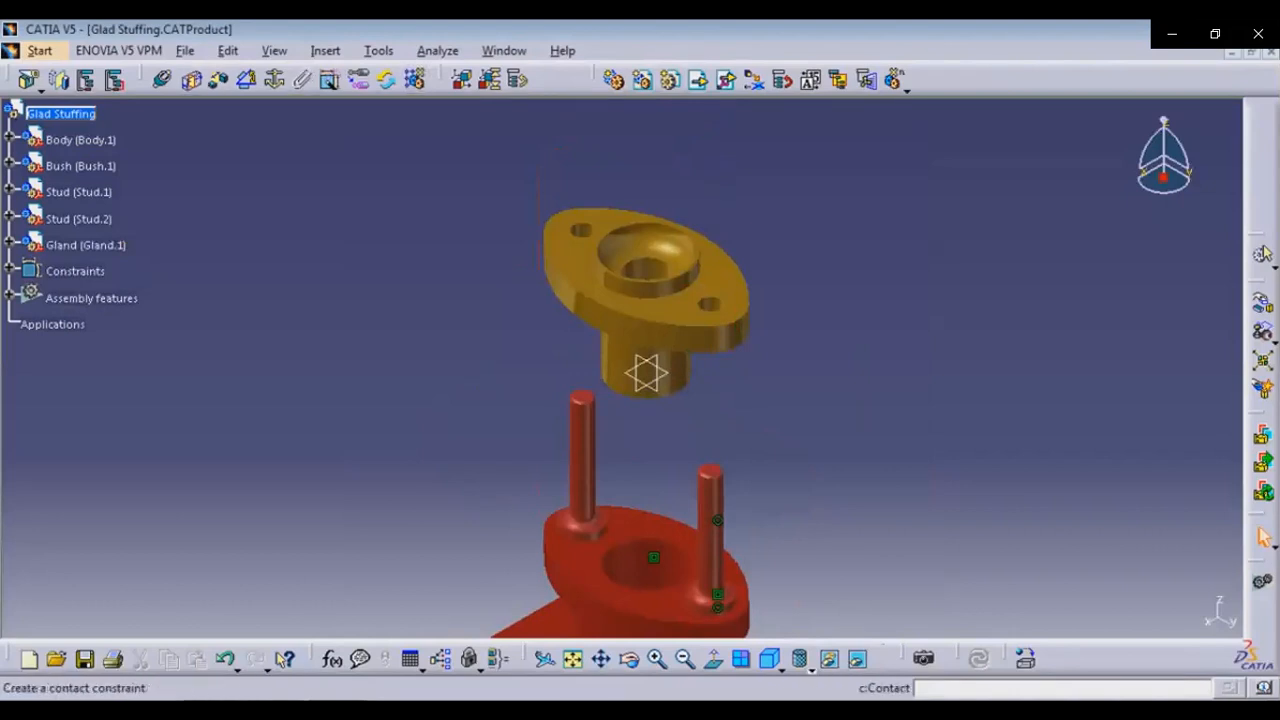
# Make the gland's central axis coincident with the body's central bore axis
pyautogui.click(163, 79)
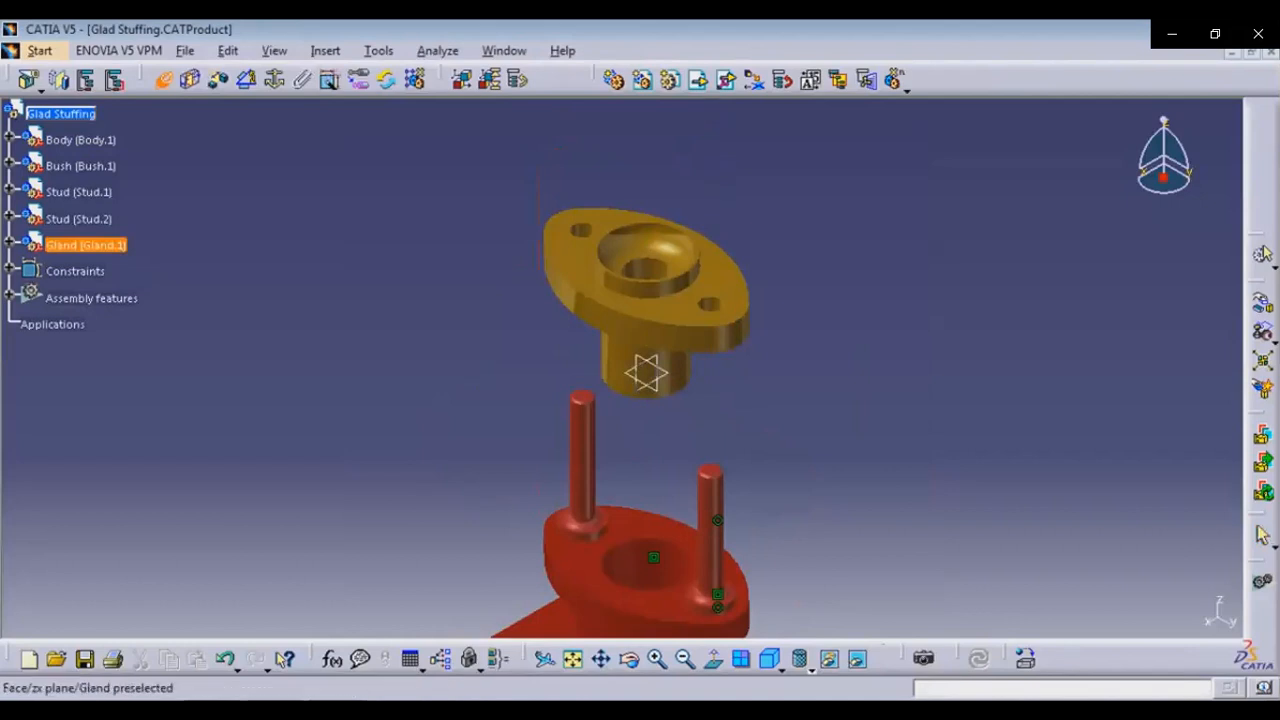
pyautogui.click(646, 373)
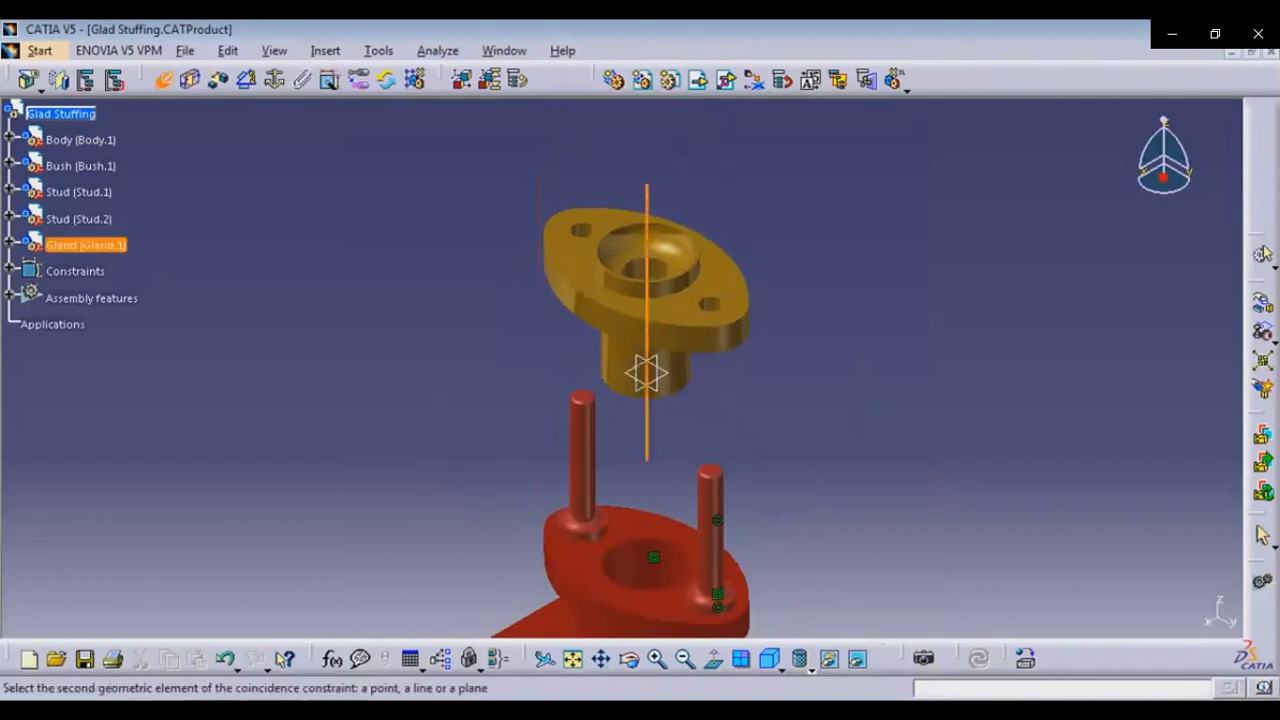
pyautogui.click(647, 568)
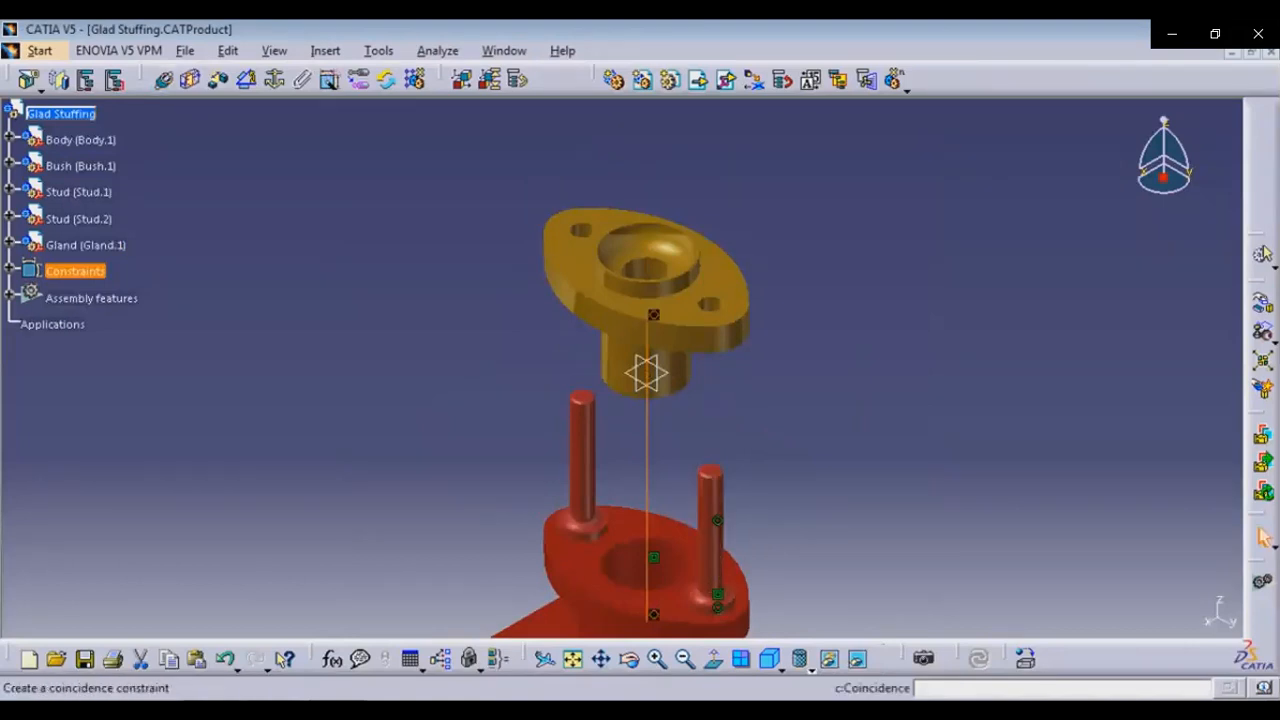
# Make the second stud's axis coincident with the axis of the gland's flange hole
pyautogui.click(161, 79)
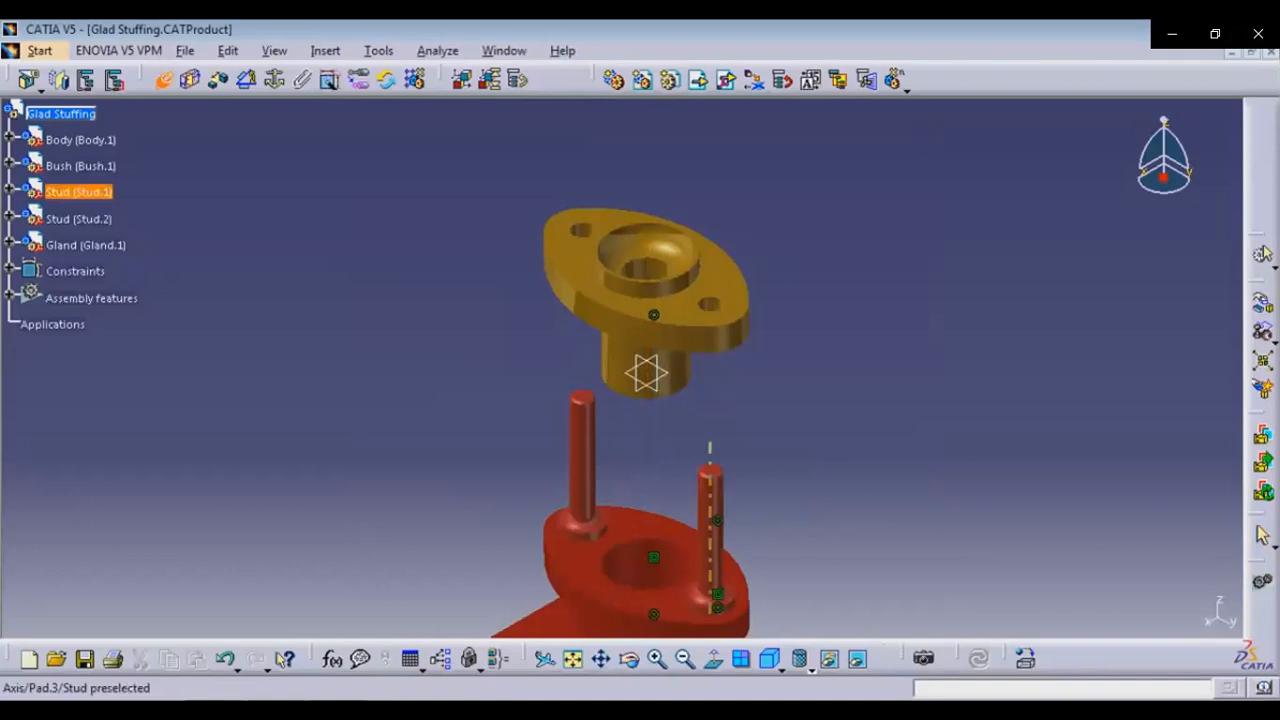
pyautogui.click(710, 460)
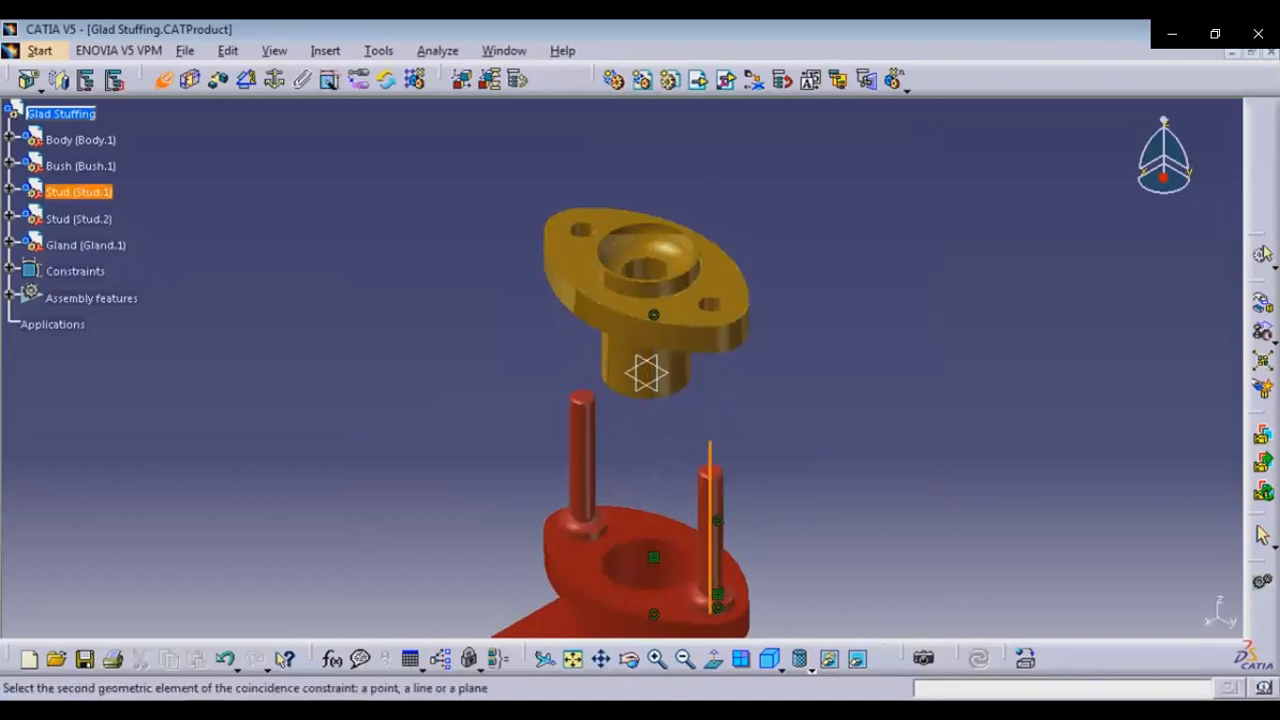
pyautogui.click(710, 305)
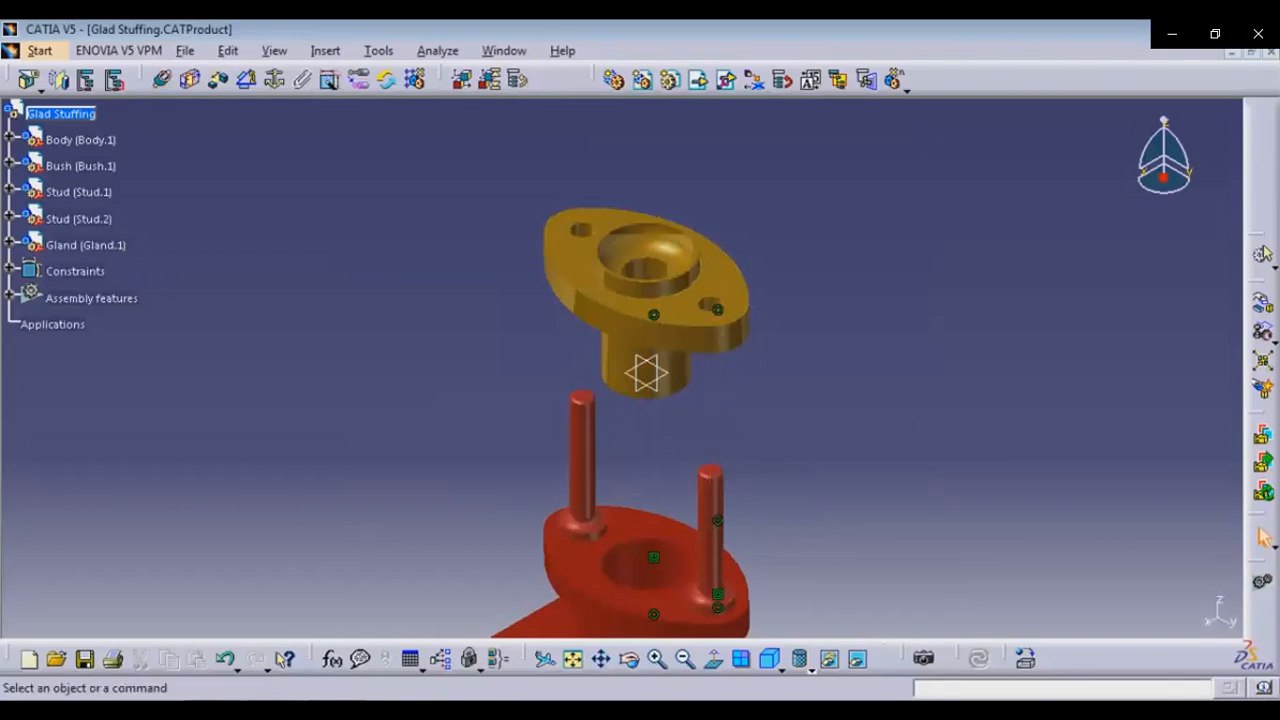
# Add a 25 mm offset constraint between the body's flange face and the gland's flange face and update the assembly
pyautogui.click(218, 80)
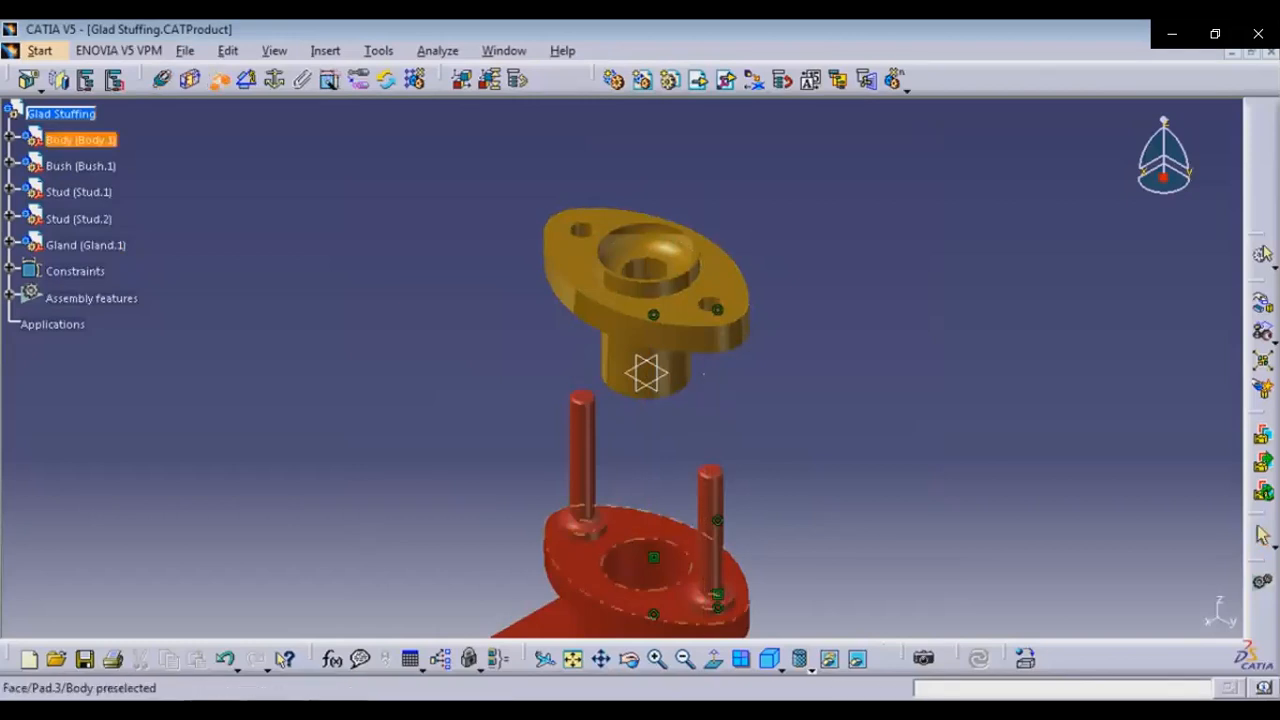
pyautogui.click(630, 526)
pyautogui.click(628, 659)
pyautogui.moveTo(782, 506); pyautogui.dragTo(664, 268)
pyautogui.click(438, 235)
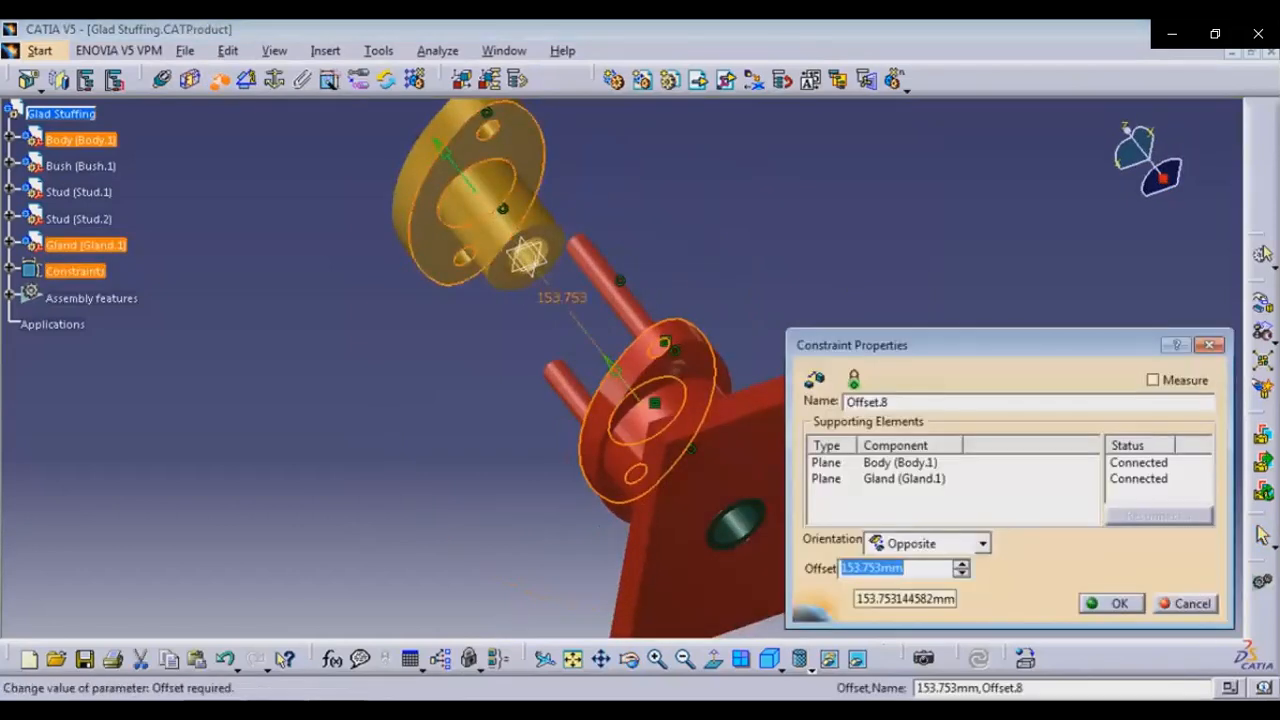
pyautogui.write('25')
pyautogui.press('Return')
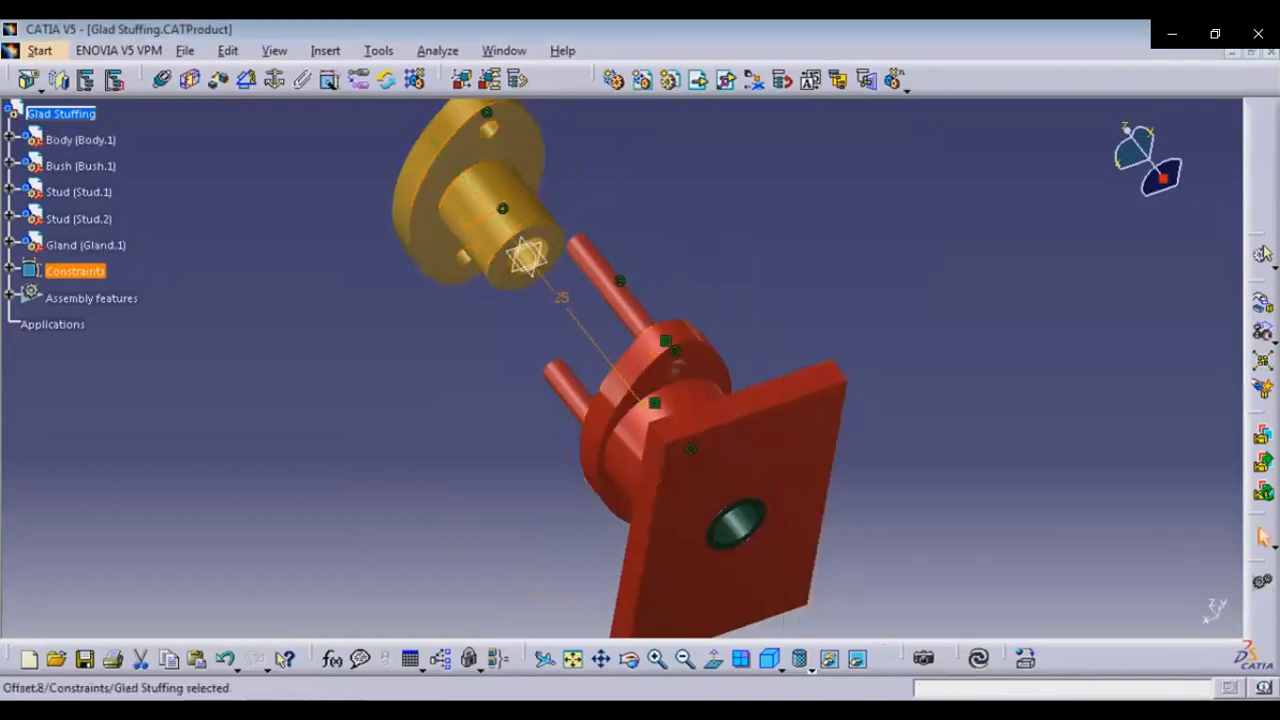
pyautogui.click(978, 658)
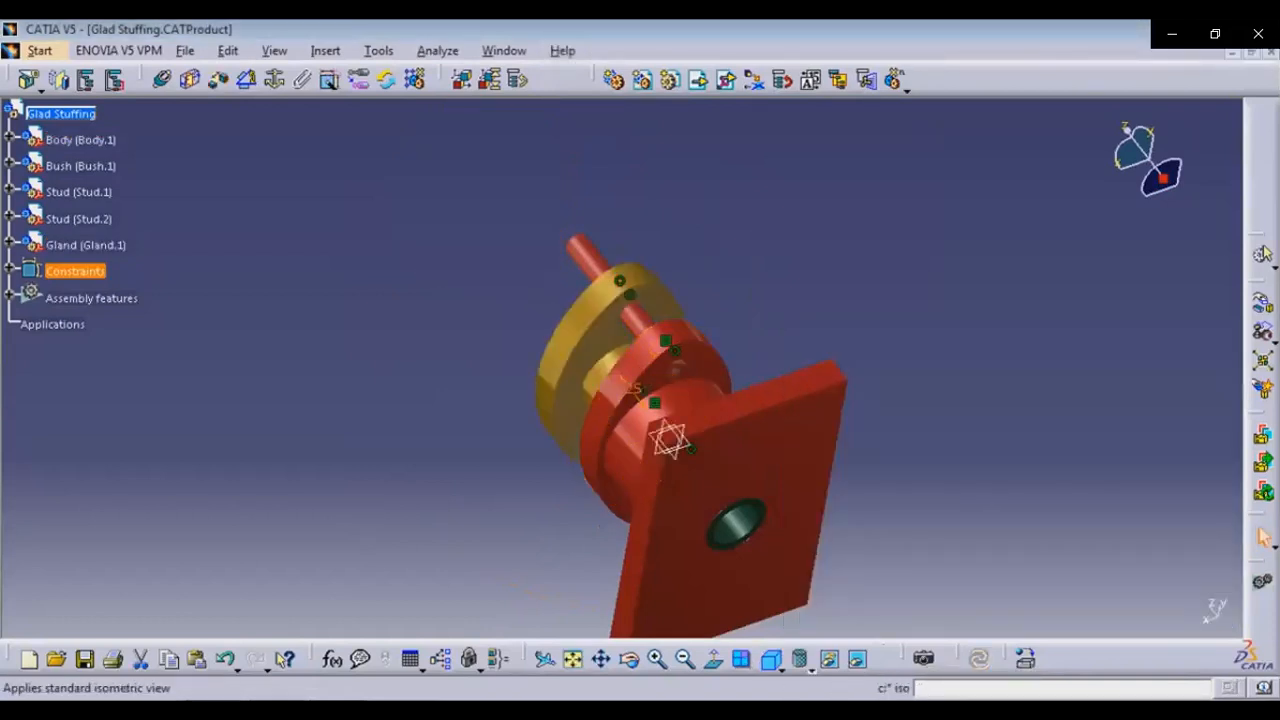
# Insert the existing Nut M12 part into the Glad Stuffing product
pyautogui.click(771, 659)
pyautogui.moveTo(790, 550); pyautogui.dragTo(813, 447, button='middle')
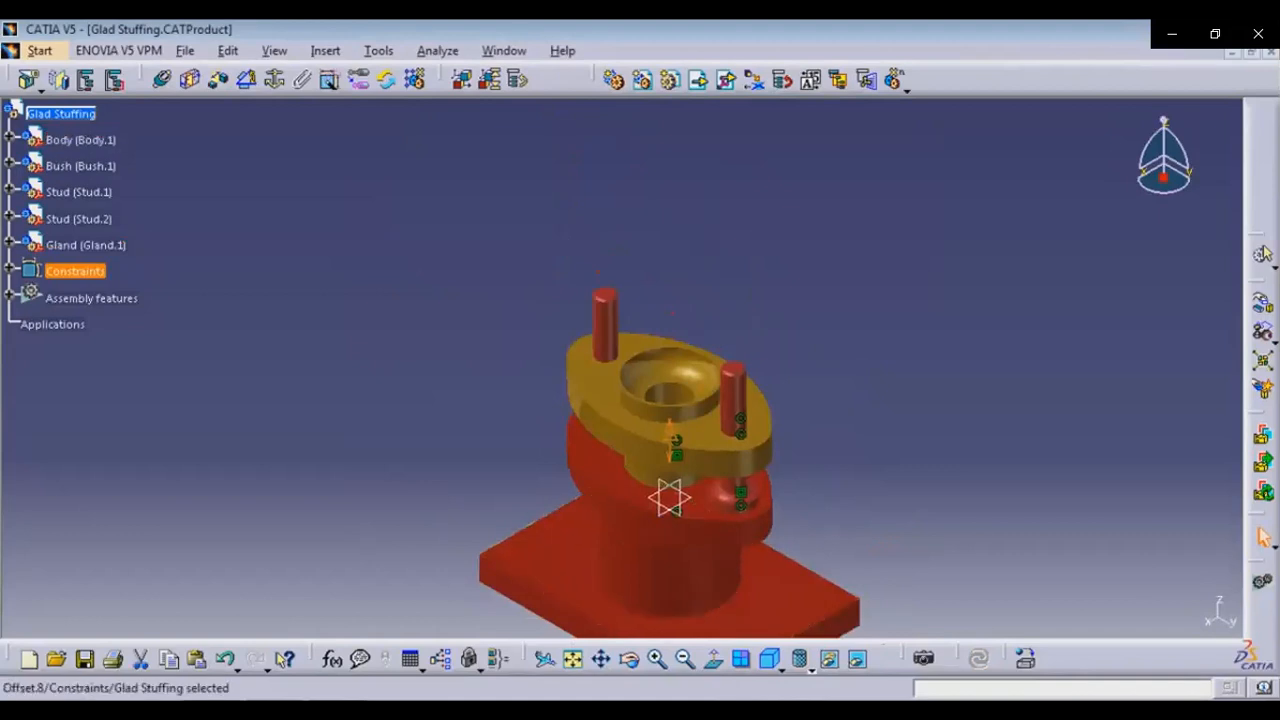
pyautogui.press('Escape')
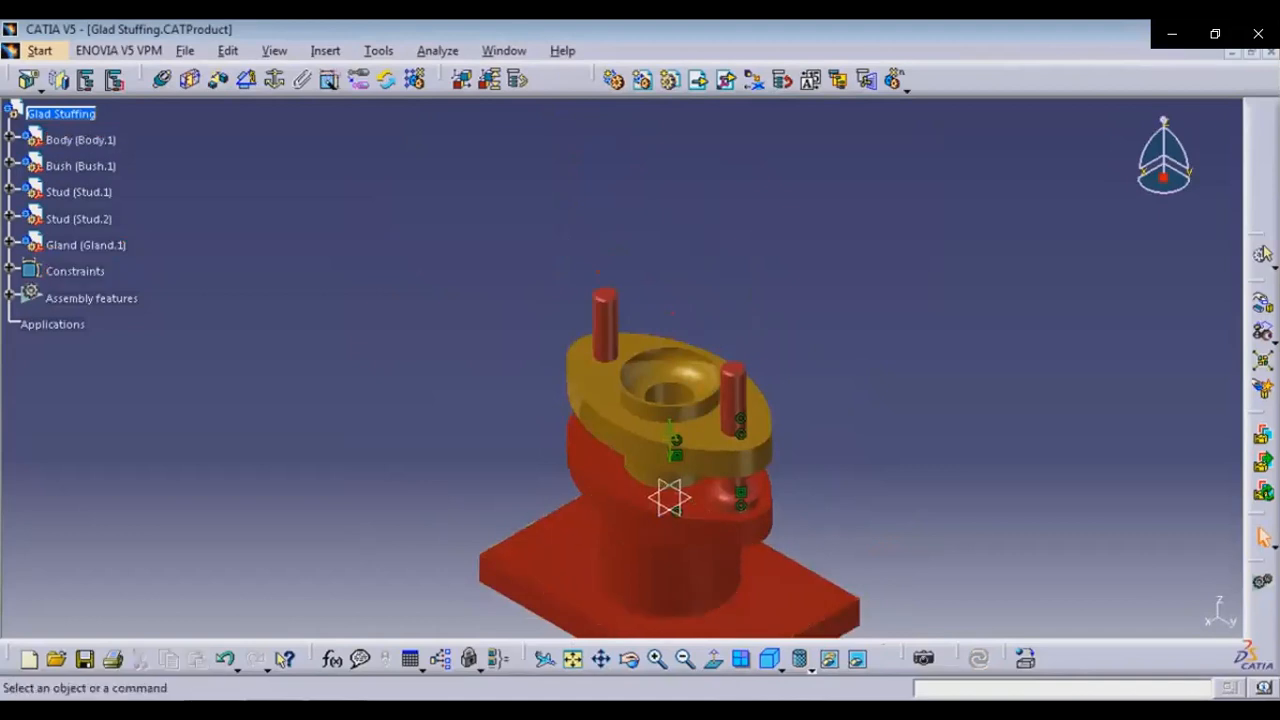
pyautogui.moveTo(669, 497); pyautogui.dragTo(678, 399, button='middle')
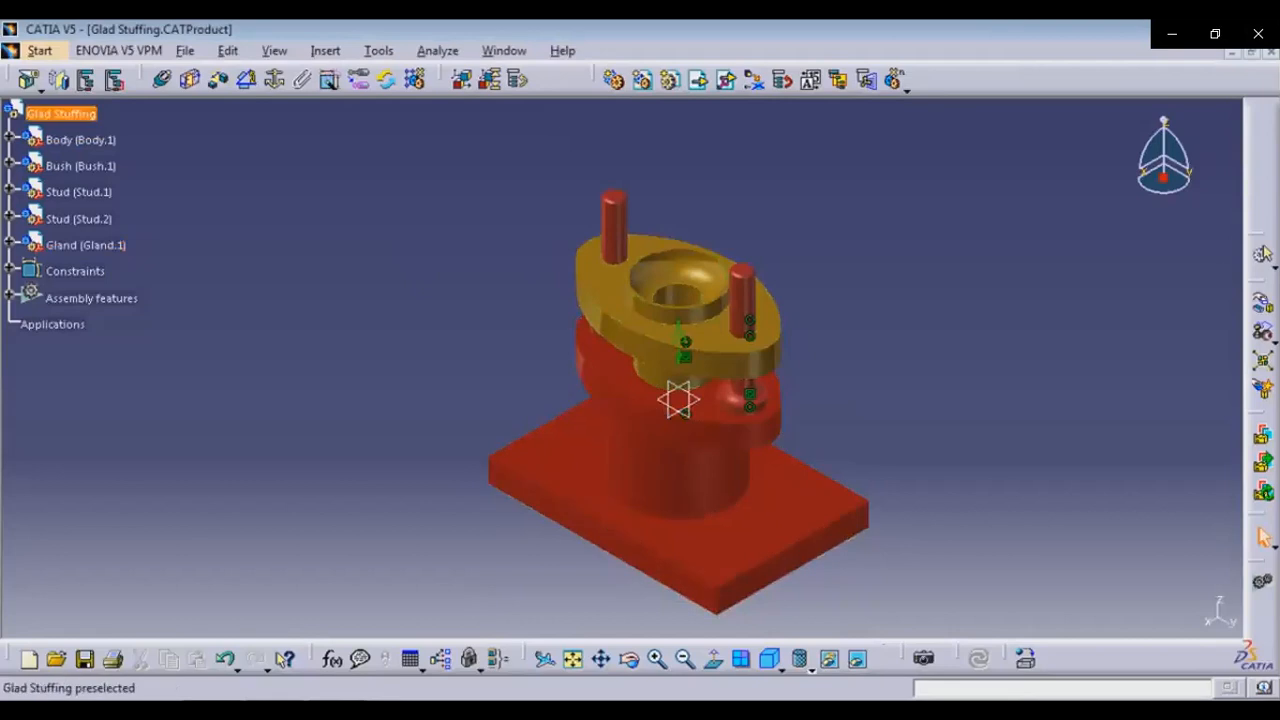
pyautogui.click(62, 114)
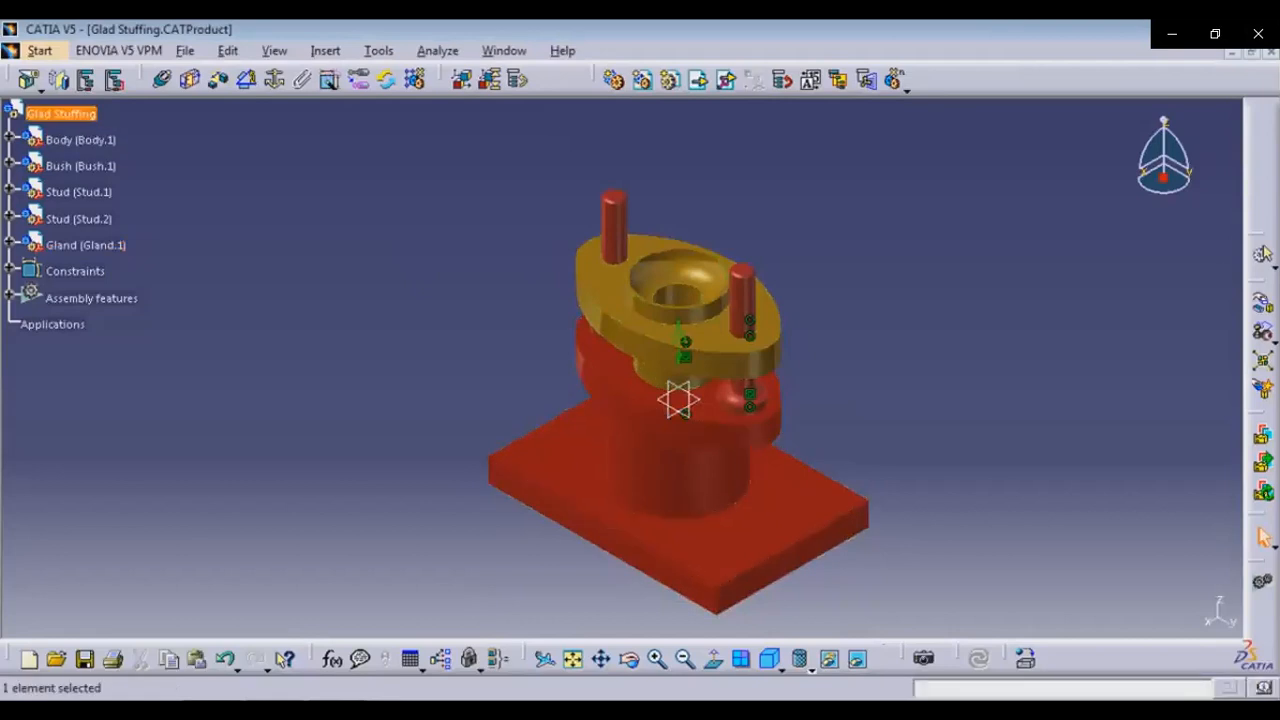
pyautogui.click(698, 80)
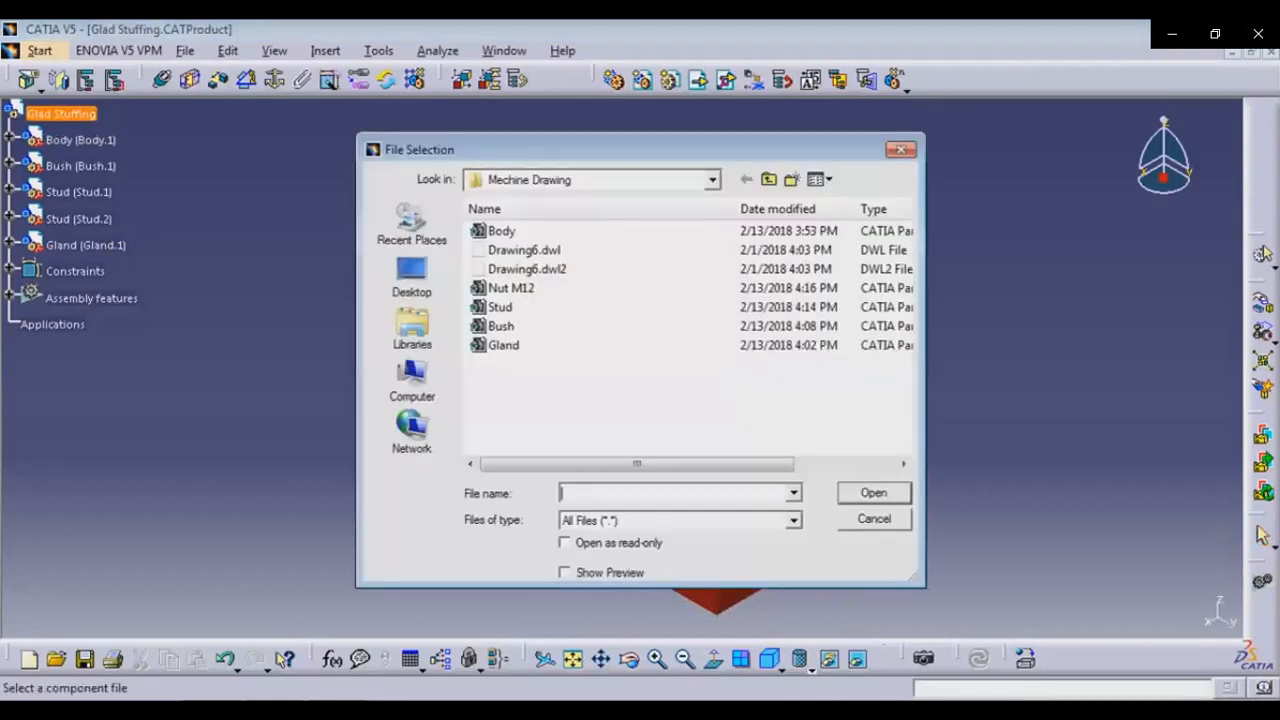
pyautogui.click(511, 288)
pyautogui.click(874, 493)
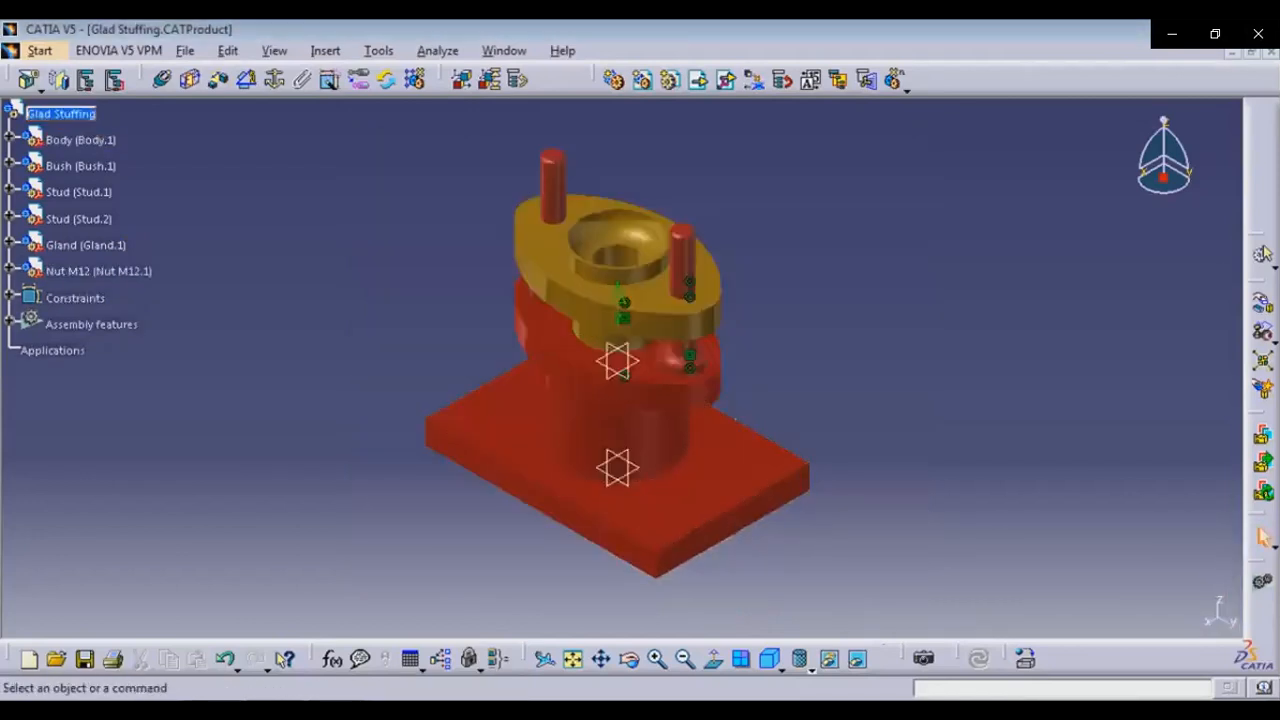
# Move the Nut M12 with the compass to sit above the first stud, clear of the gland
pyautogui.click(631, 659)
pyautogui.moveTo(581, 434); pyautogui.dragTo(602, 565)
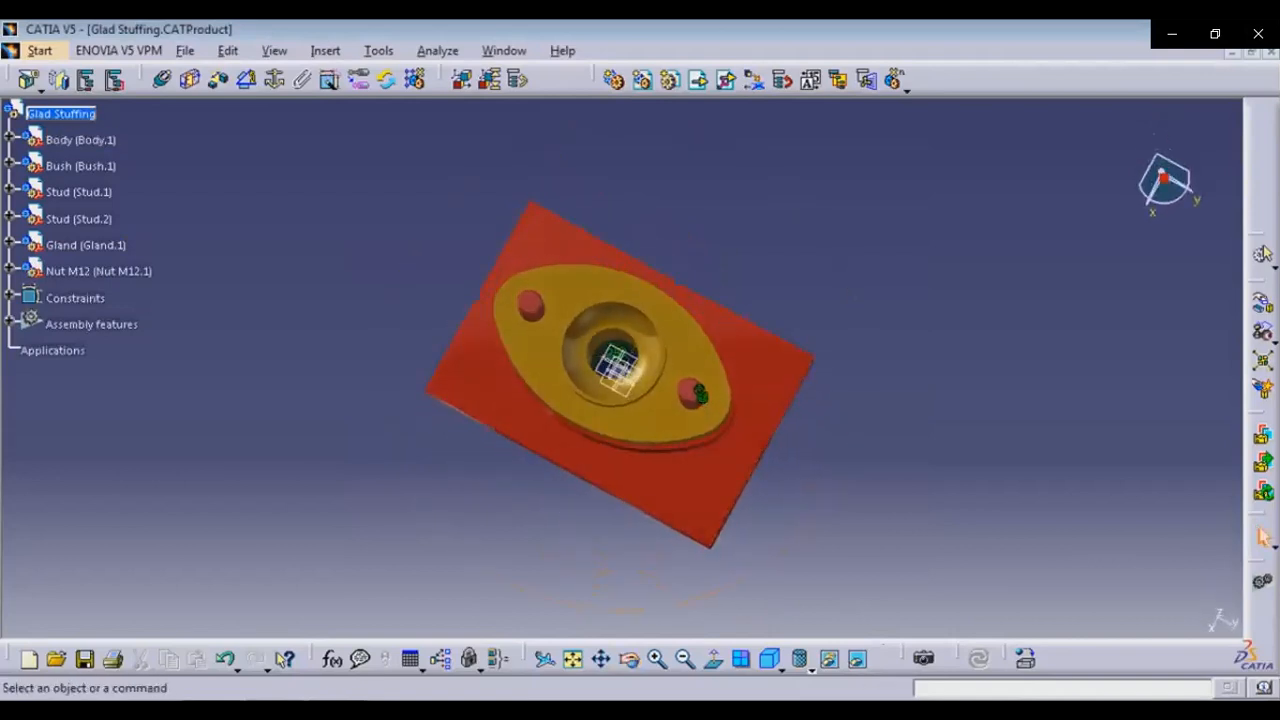
pyautogui.moveTo(1163, 178); pyautogui.dragTo(702, 393)
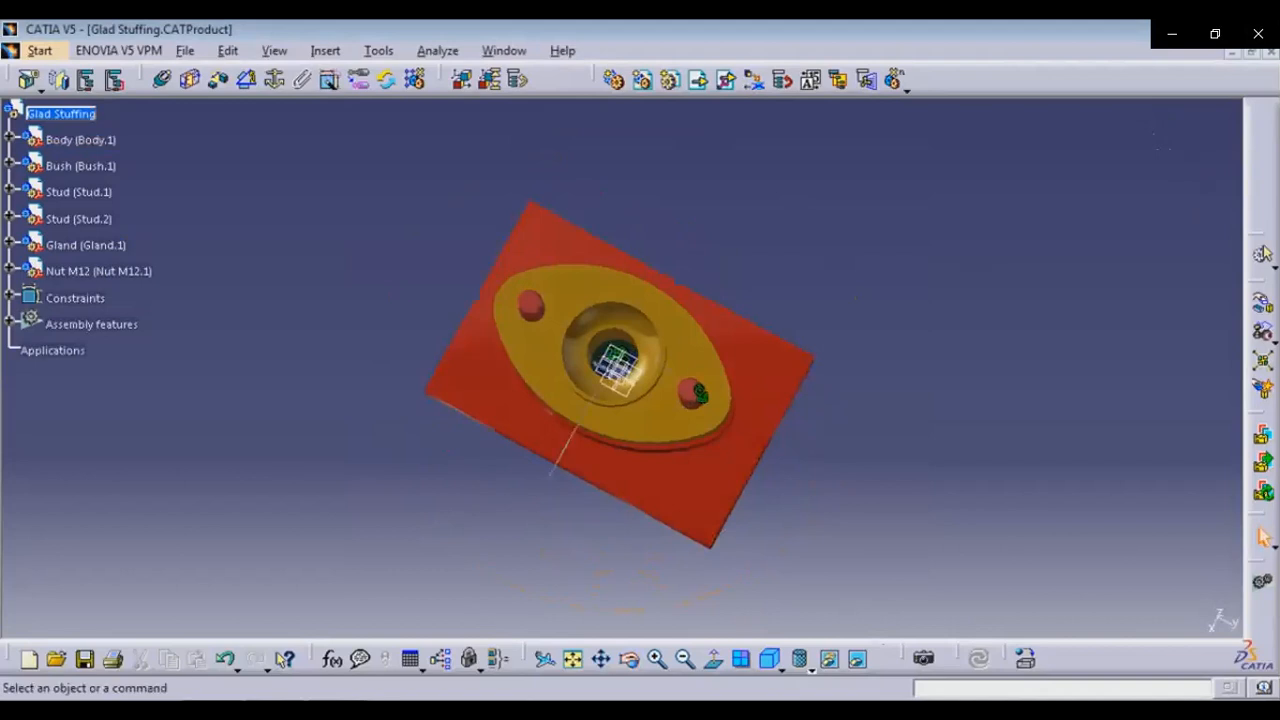
pyautogui.moveTo(615, 369); pyautogui.dragTo(525, 537)
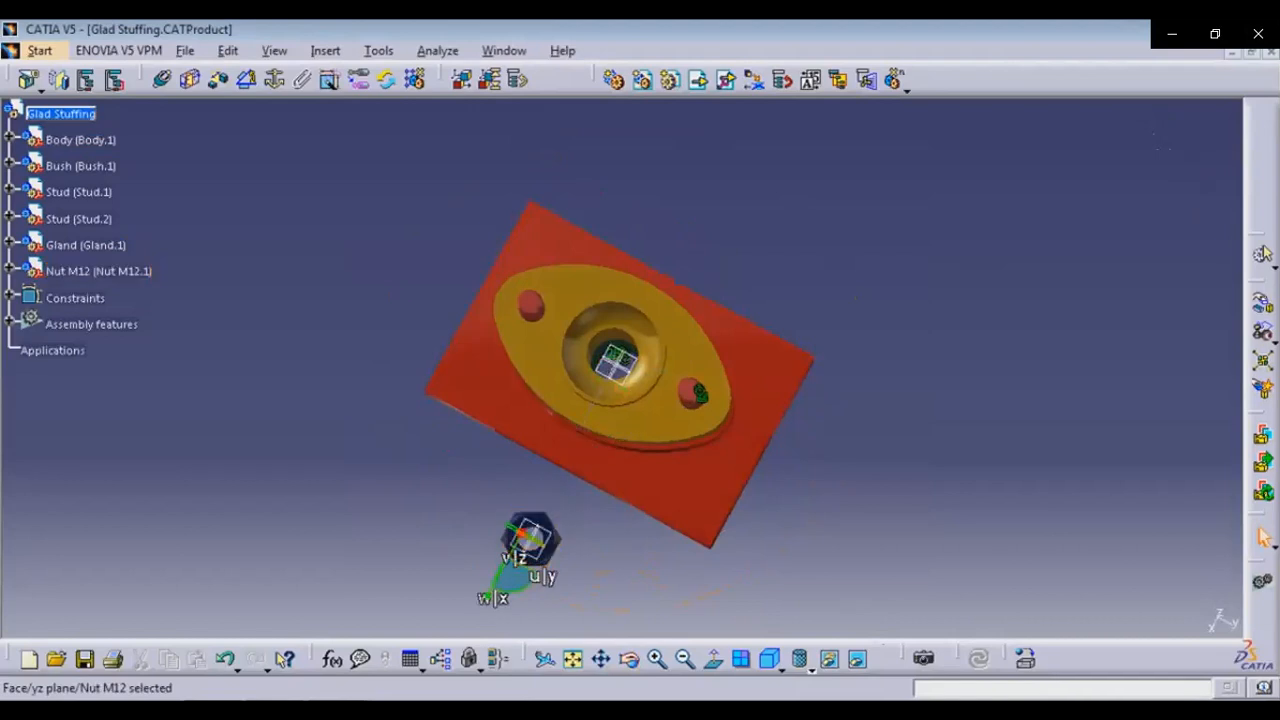
pyautogui.moveTo(625, 592); pyautogui.dragTo(622, 446)
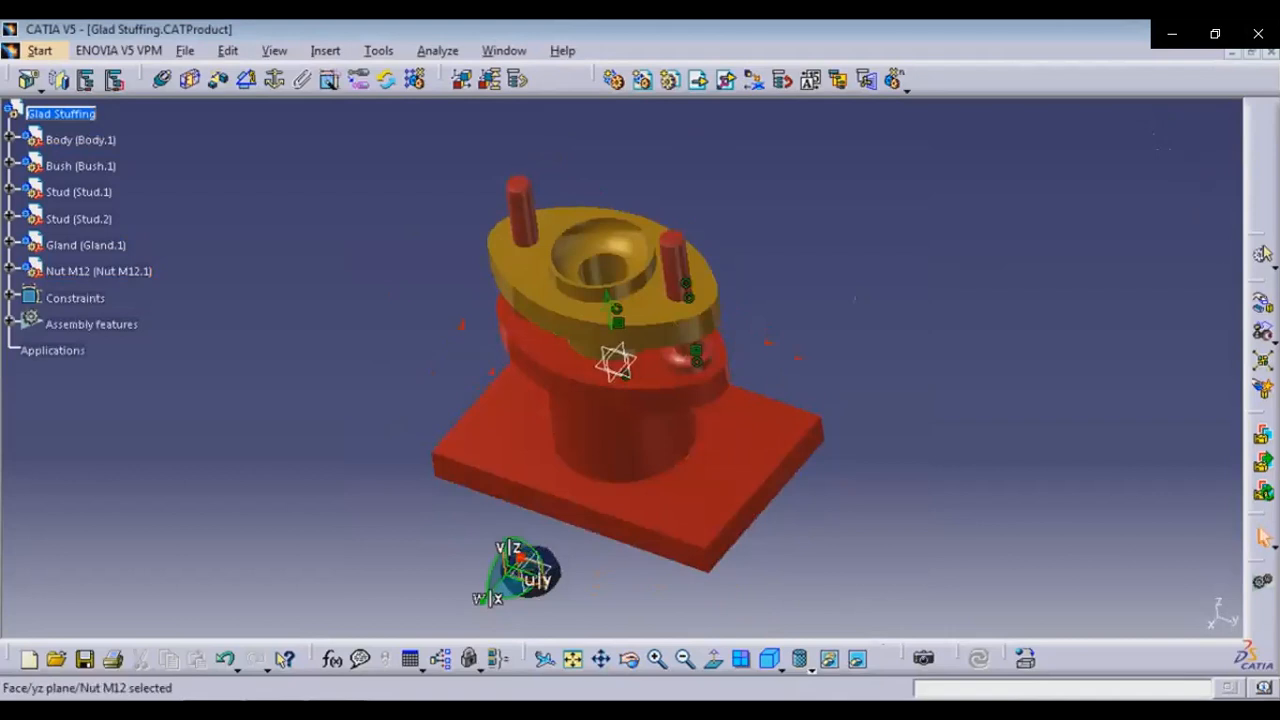
pyautogui.moveTo(520, 568)
pyautogui.mouseDown()
pyautogui.moveTo(480, 245)
pyautogui.moveTo(462, 180)
pyautogui.moveTo(405, 150)
pyautogui.moveTo(499, 221)
pyautogui.mouseUp()
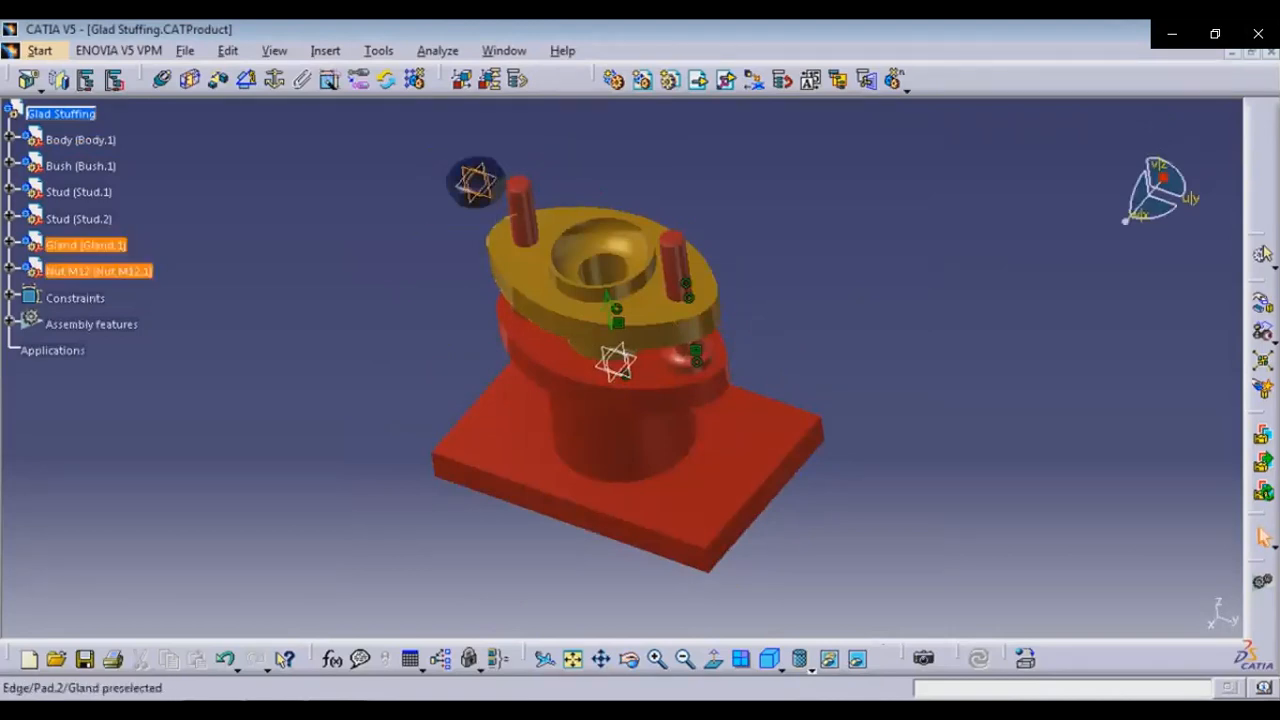
# Show the hidden Nut M12 part again in the assembly
pyautogui.rightClick(478, 176)
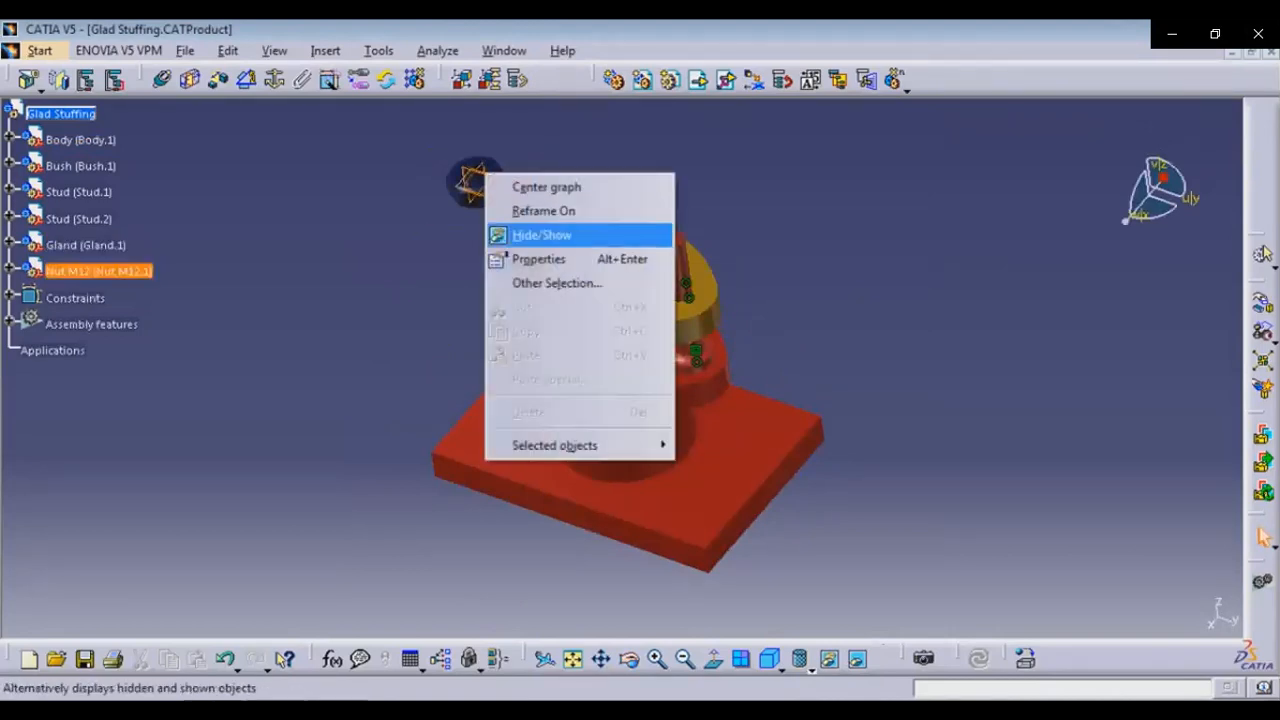
pyautogui.click(560, 234)
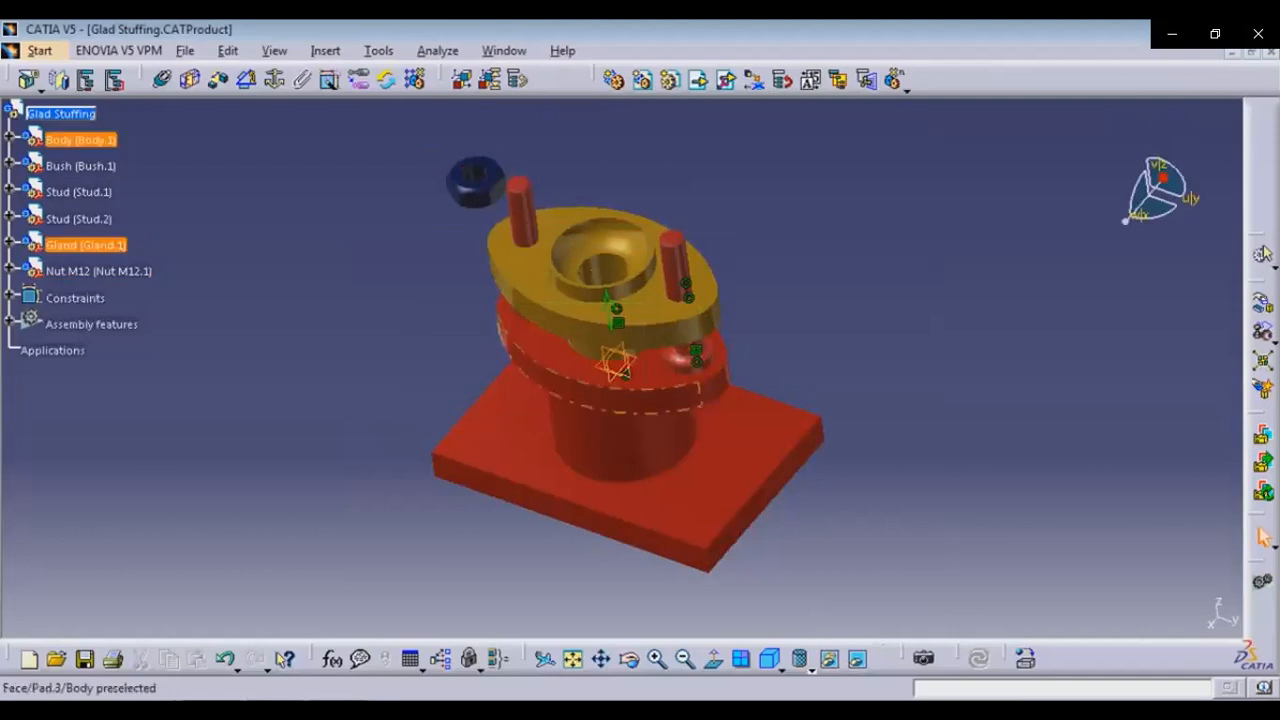
pyautogui.rightClick(611, 369)
pyautogui.click(668, 431)
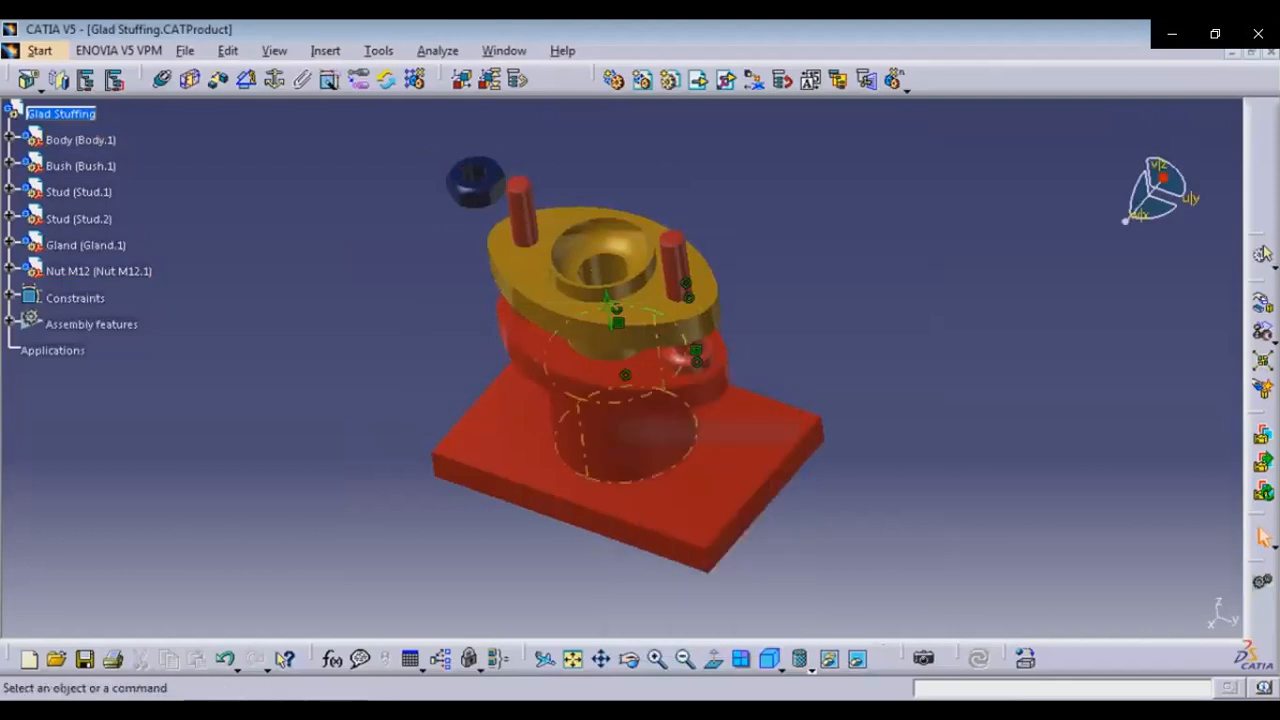
pyautogui.moveTo(666, 431); pyautogui.dragTo(714, 479, button='middle')
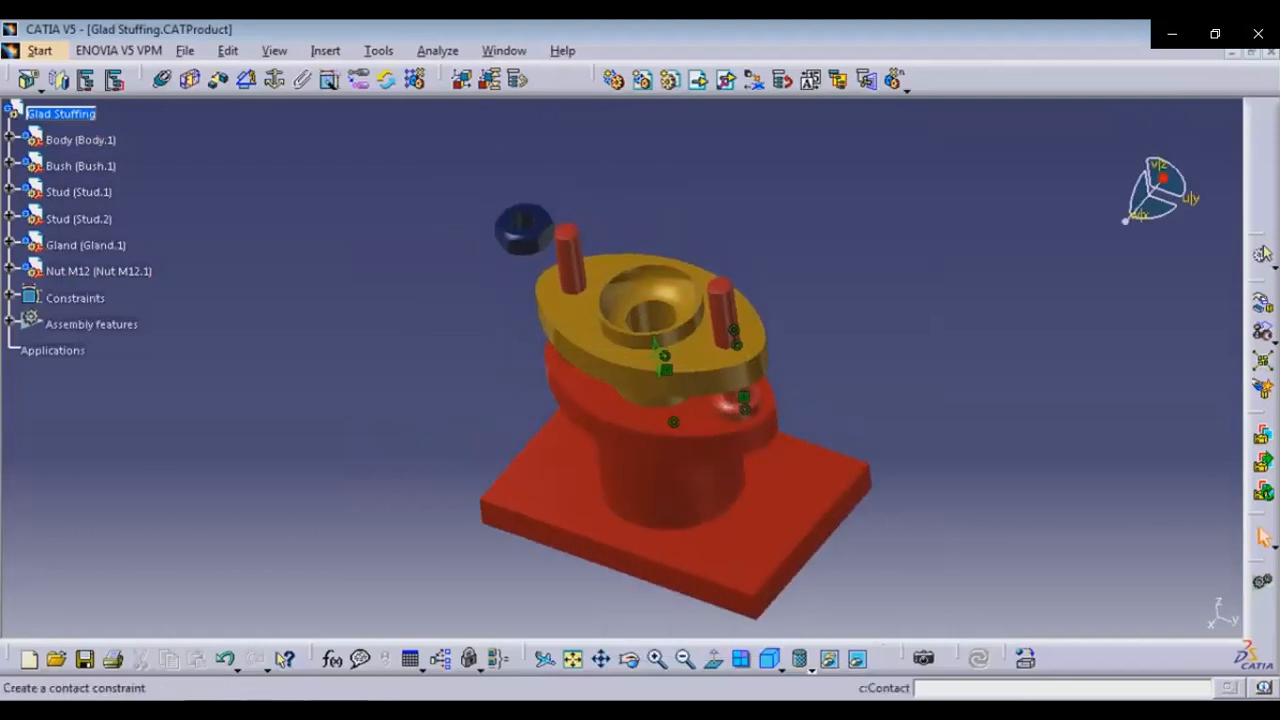
# Make the nut's axis coincident with the first stud's axis and update the assembly
pyautogui.click(163, 79)
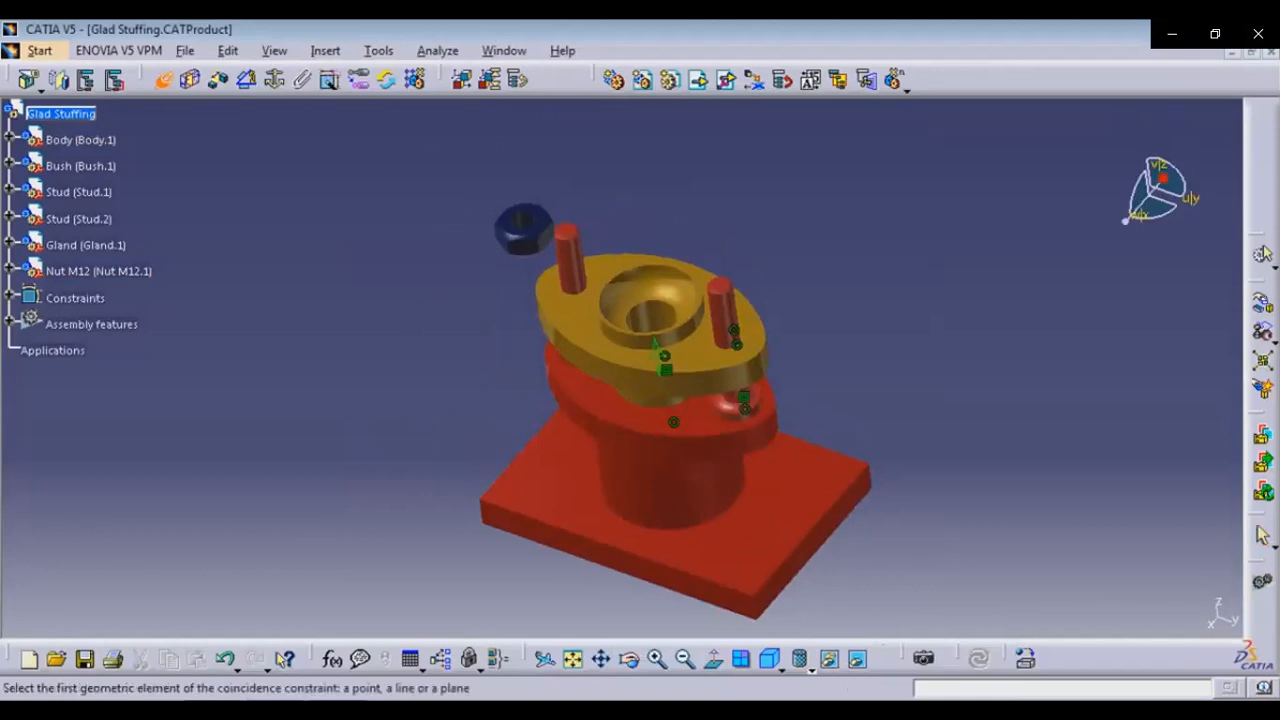
pyautogui.click(520, 226)
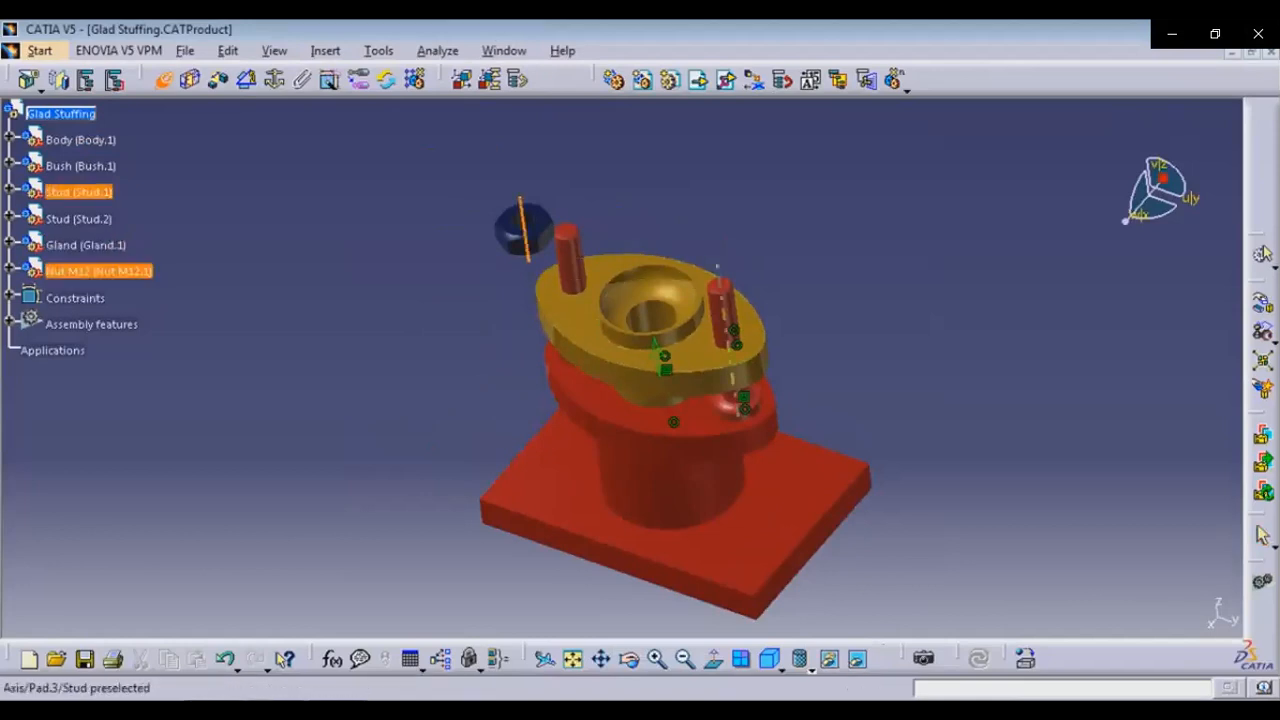
pyautogui.click(567, 250)
pyautogui.hotkey('ctrl', 'u')
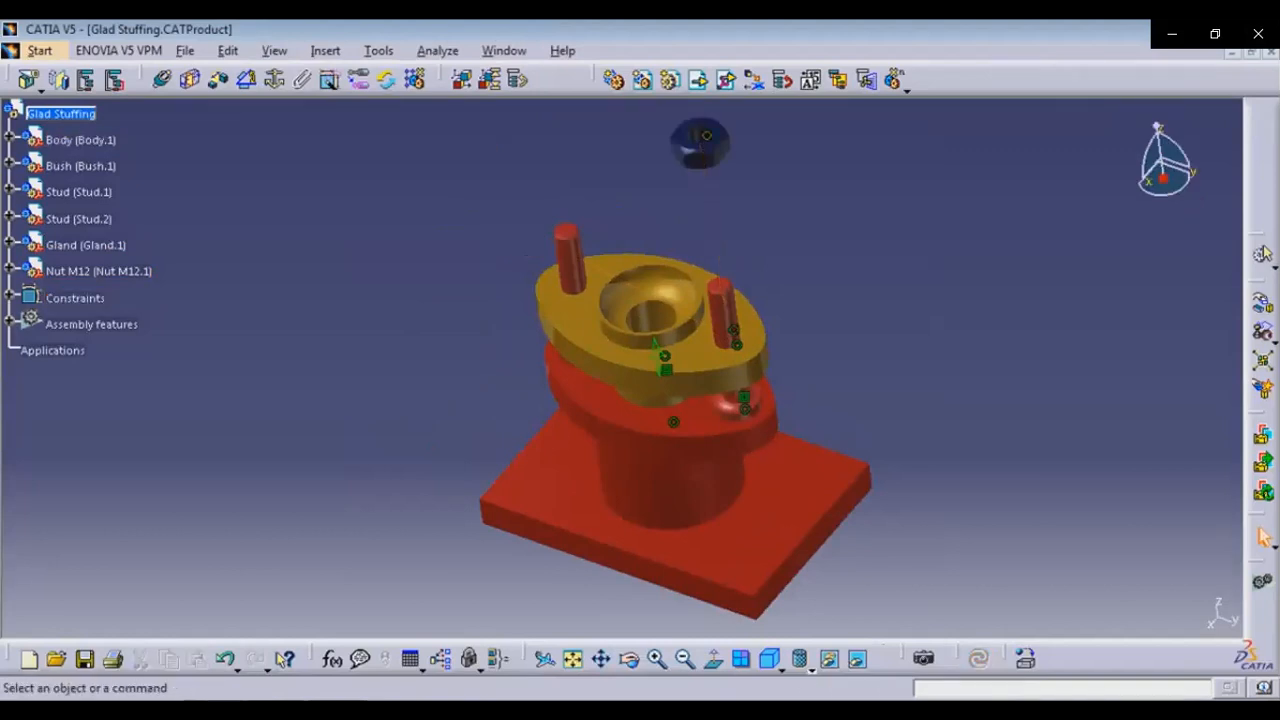
# Add a contact constraint between the gland's top flange face and the nut's underside, then update
pyautogui.click(190, 80)
pyautogui.click(635, 356)
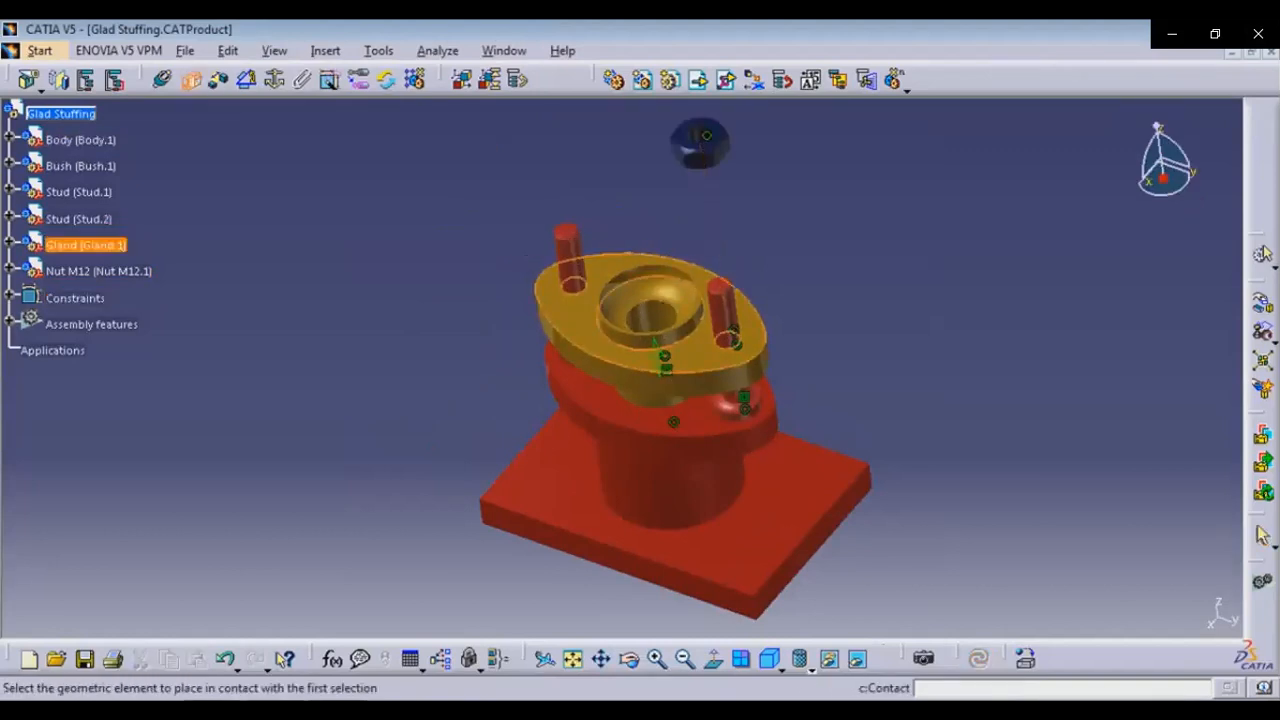
pyautogui.click(629, 659)
pyautogui.moveTo(853, 380); pyautogui.dragTo(520, 330)
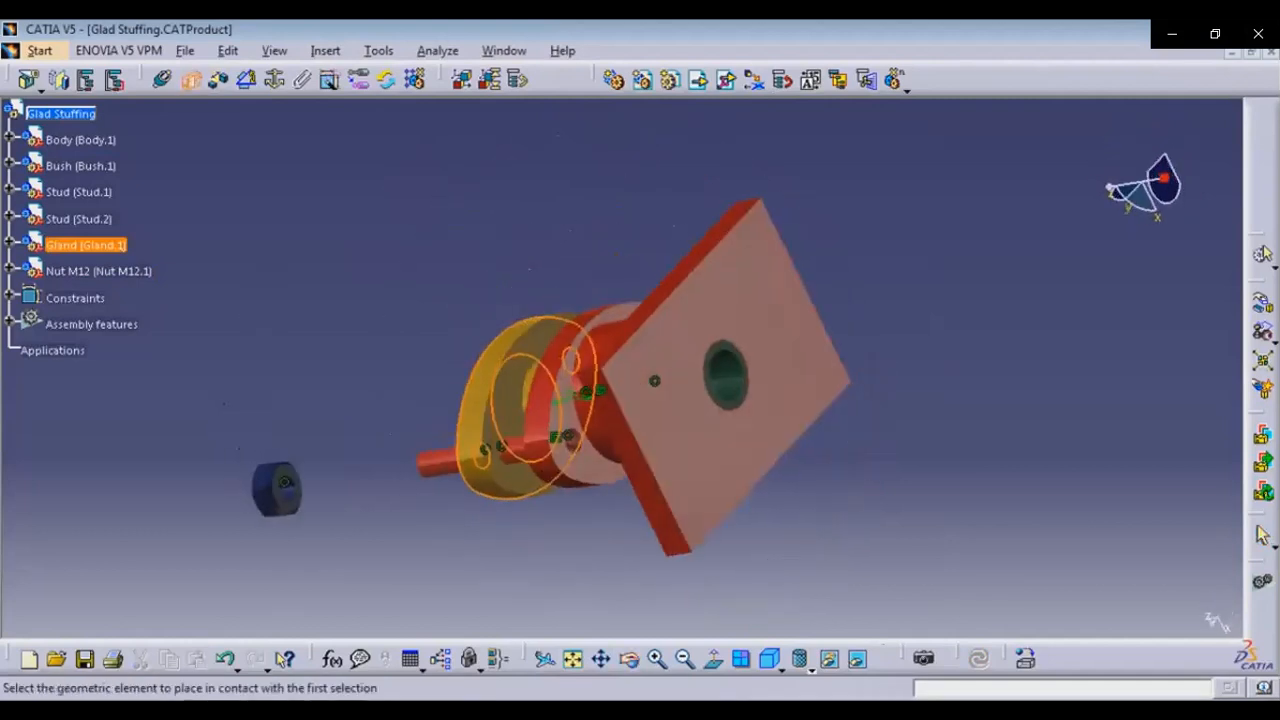
pyautogui.click(285, 483)
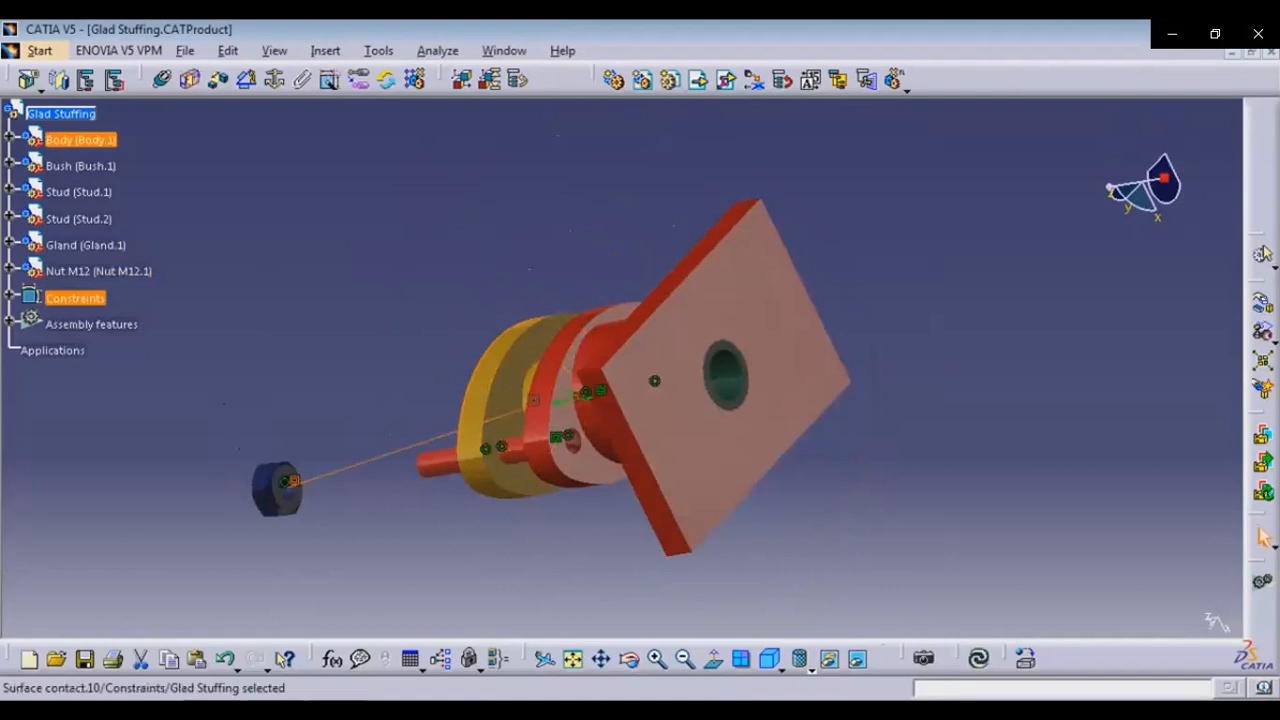
pyautogui.click(980, 659)
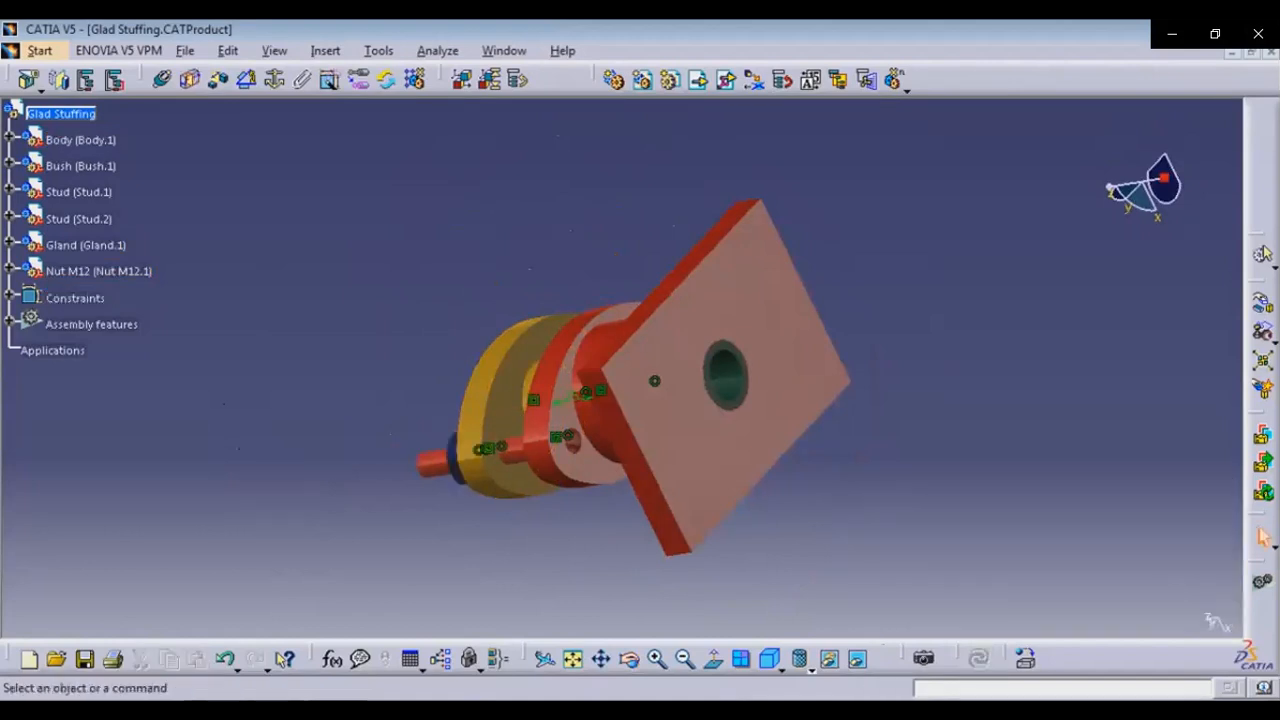
# Reuse the body's RectPattern.1 to instantiate a second Nut M12 on the other stud, re-using its constraints
pyautogui.click(769, 659)
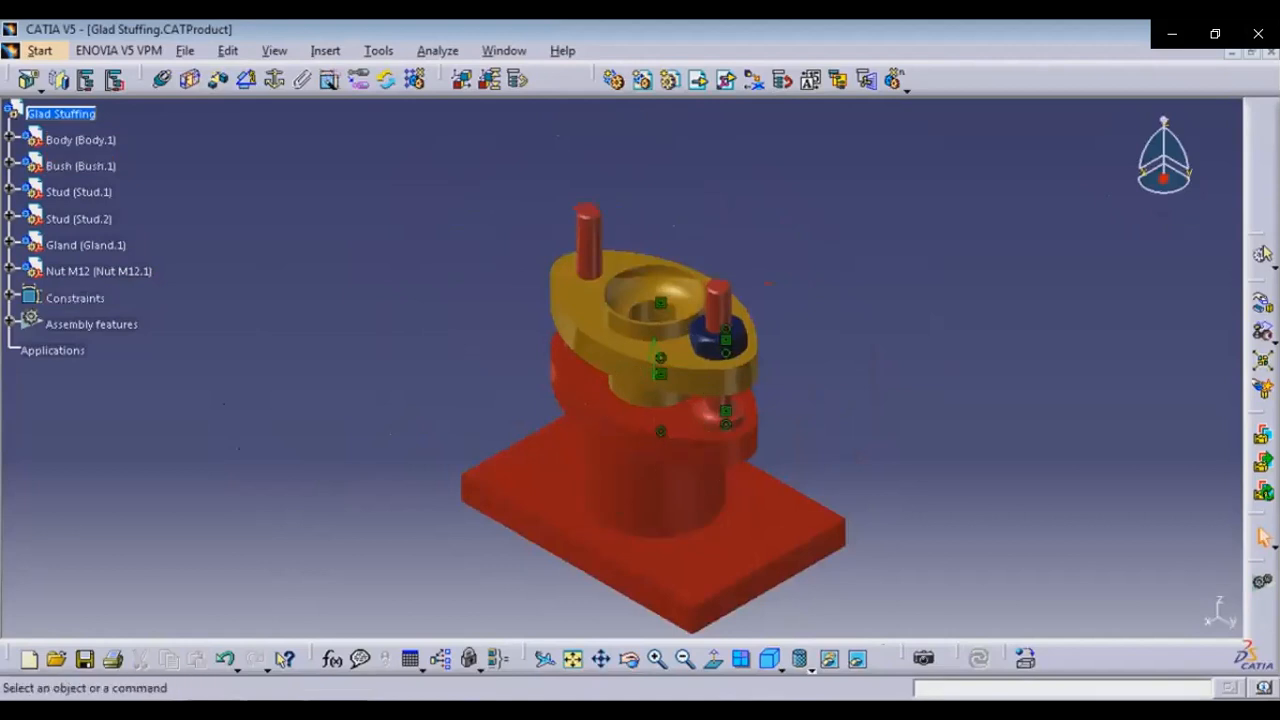
pyautogui.click(10, 137)
pyautogui.click(29, 163)
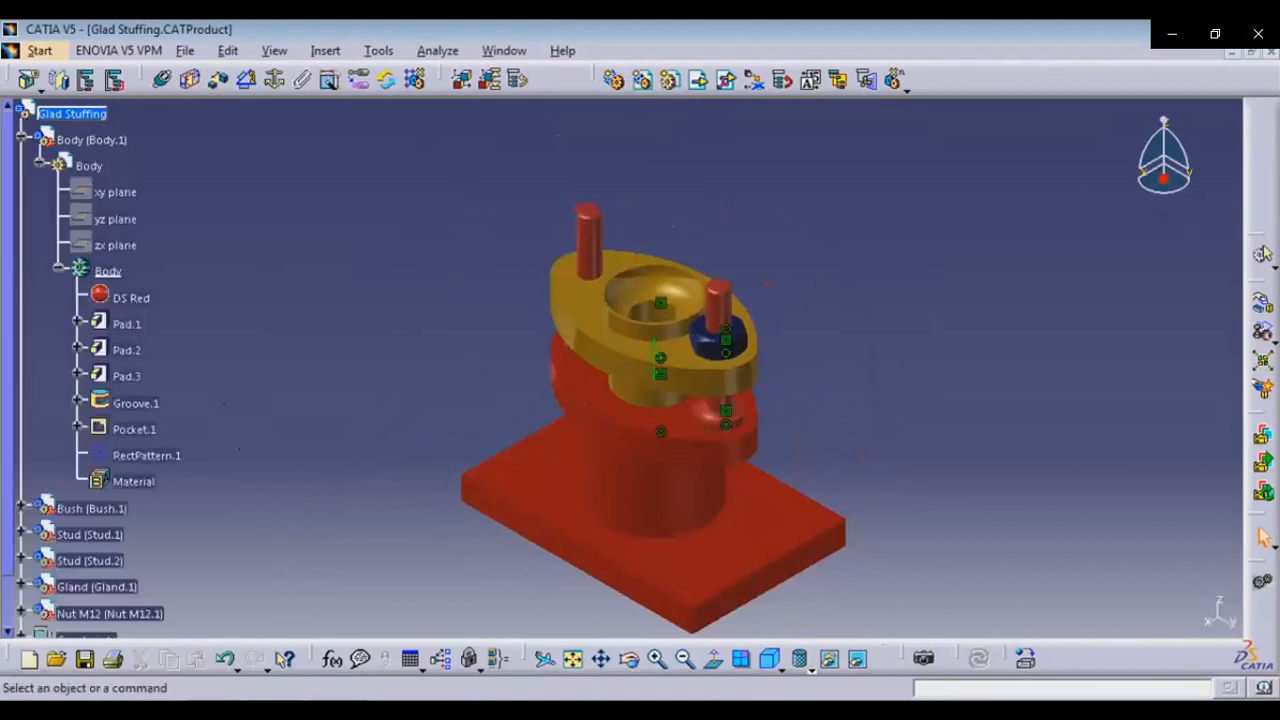
pyautogui.click(416, 79)
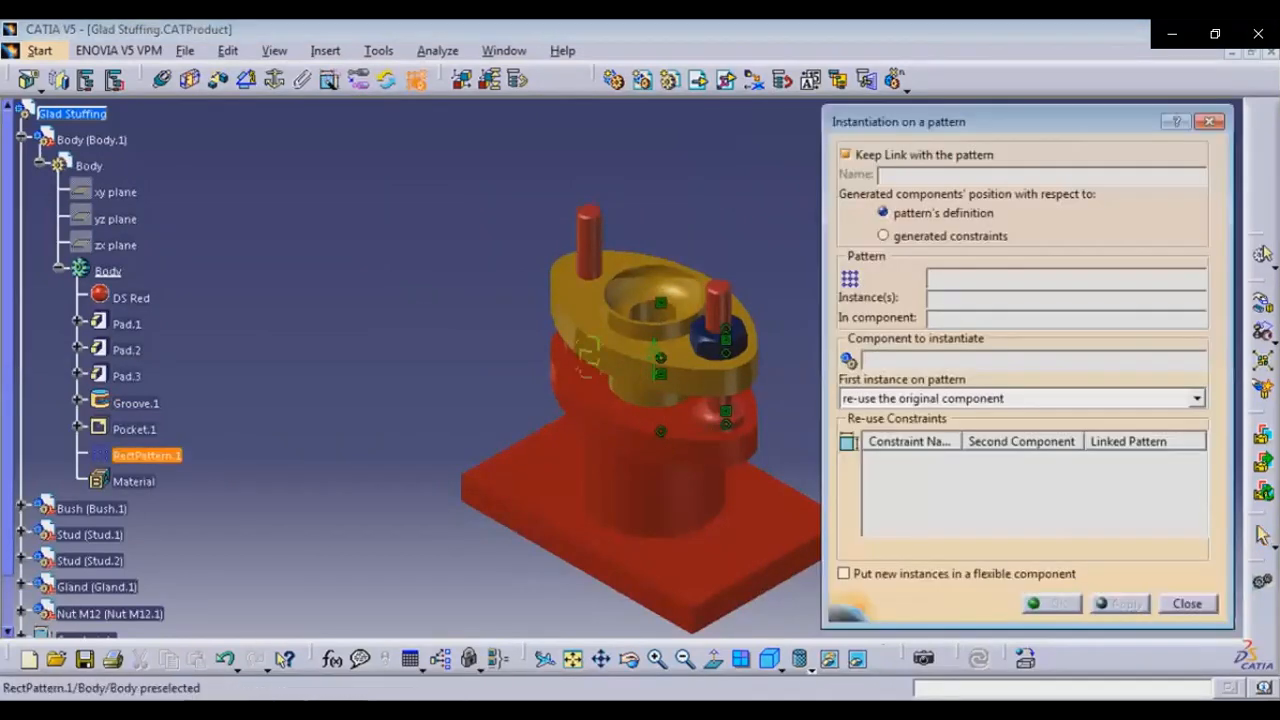
pyautogui.click(110, 614)
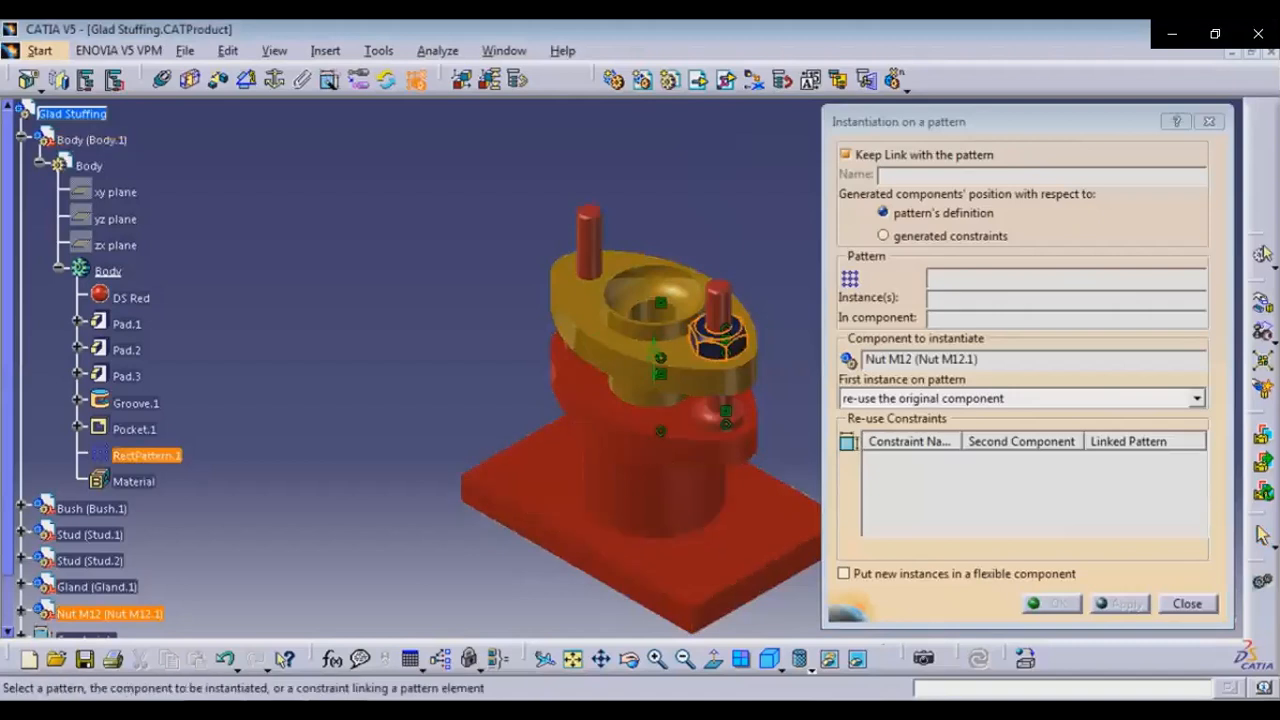
pyautogui.click(147, 455)
pyautogui.click(827, 449)
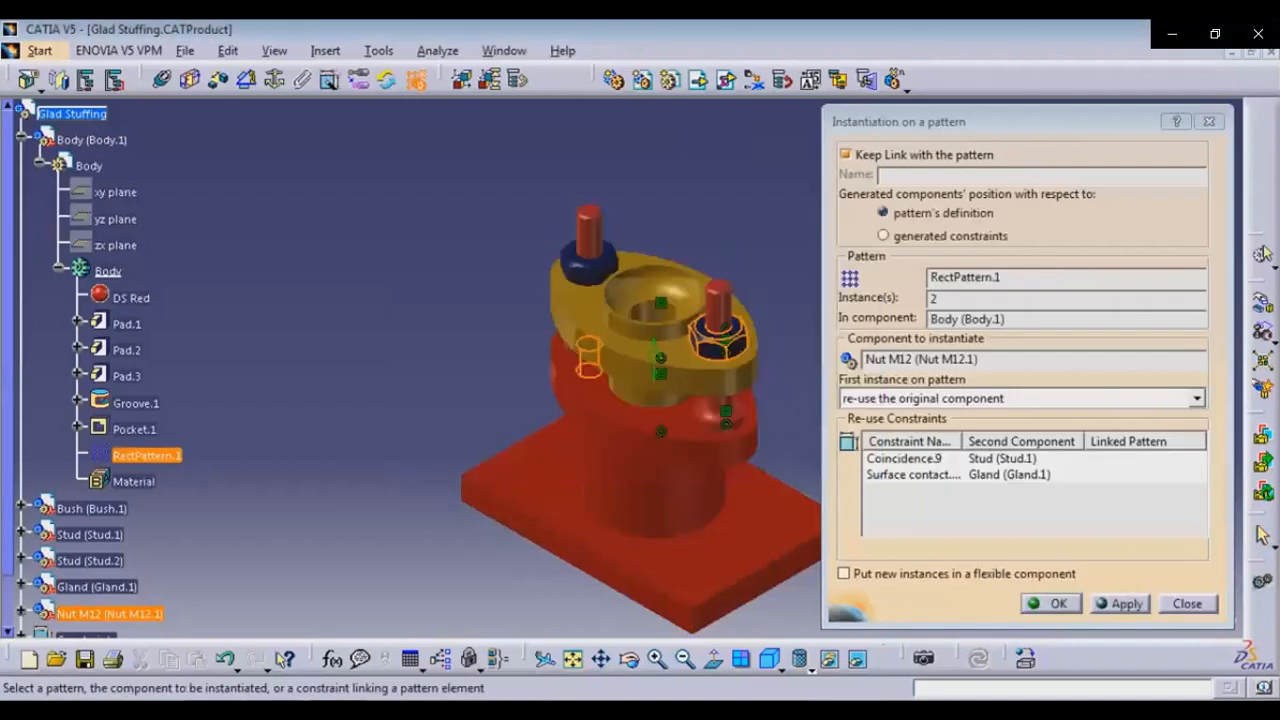
pyautogui.click(1051, 604)
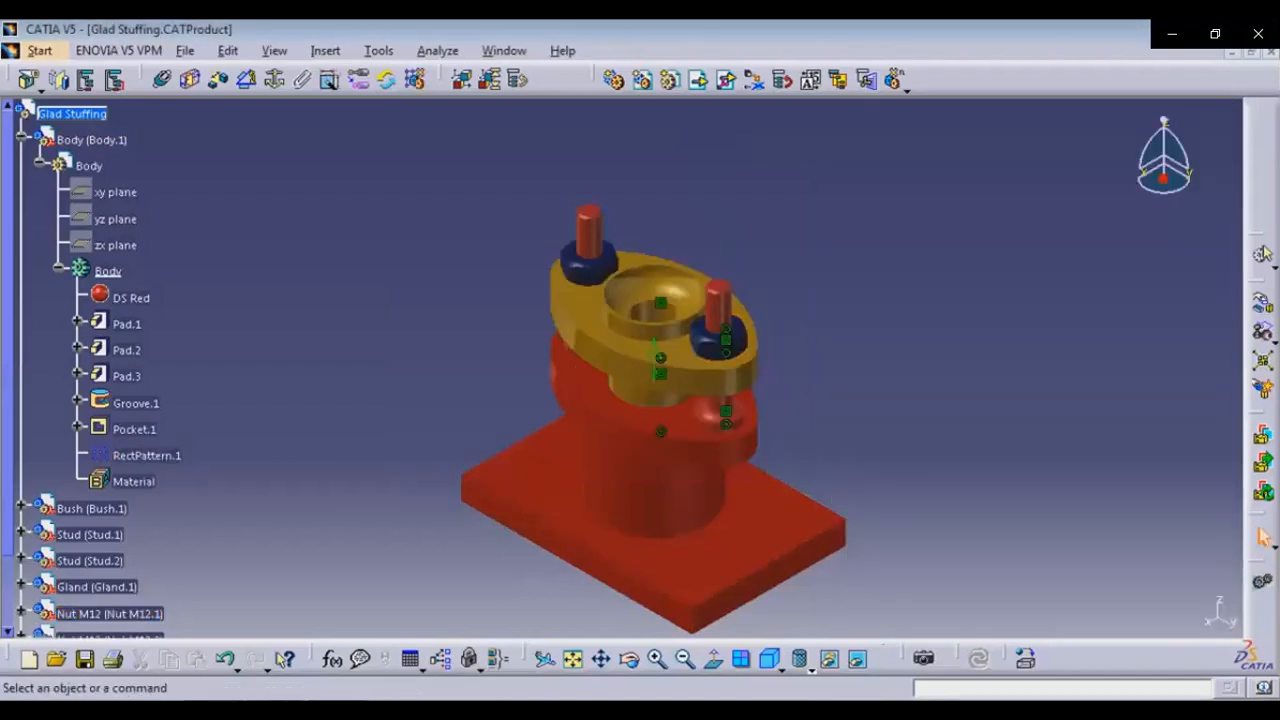
# Hide the constraints of the Glad Stuffing product
pyautogui.click(22, 137)
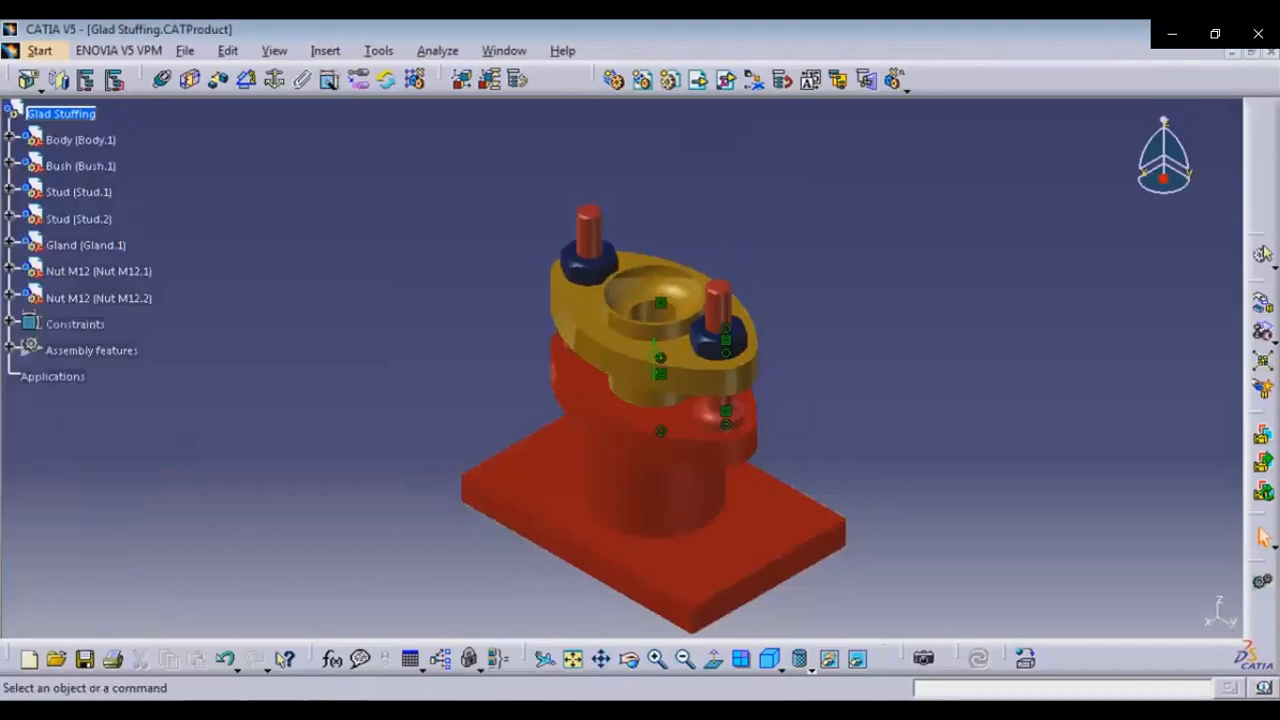
pyautogui.moveTo(660, 430); pyautogui.dragTo(737, 355, button='middle')
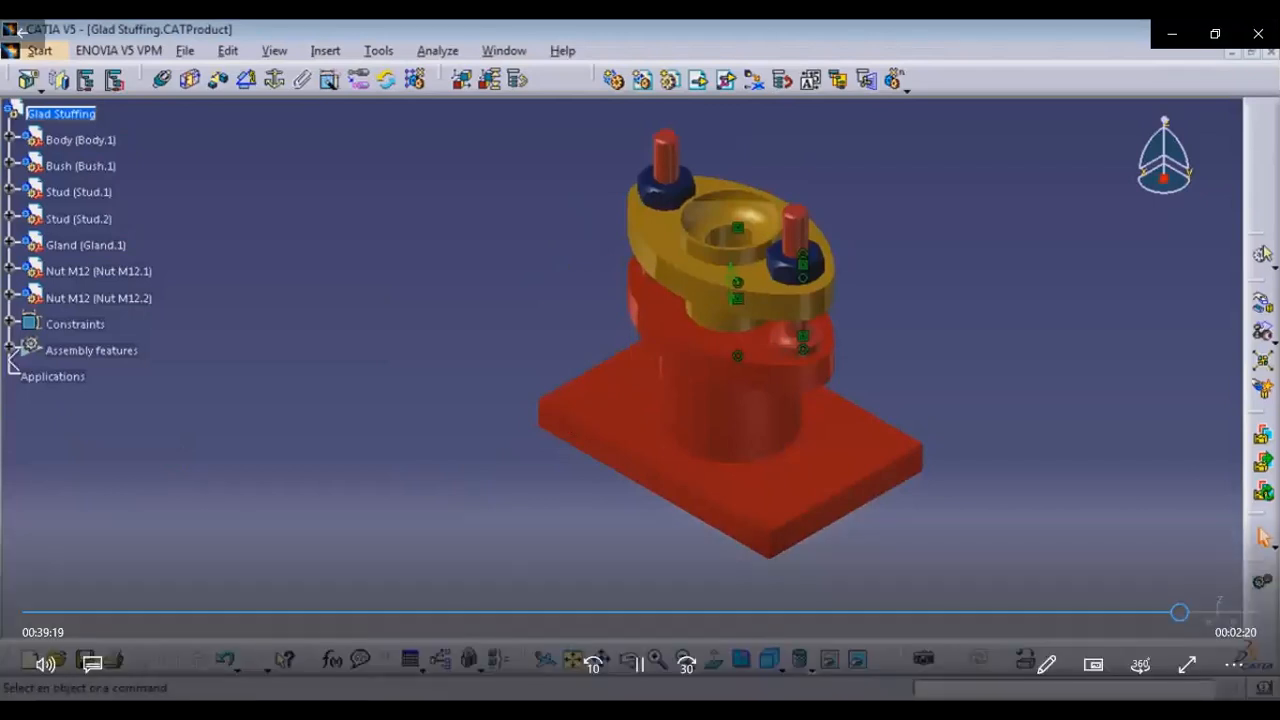
pyautogui.click(572, 659)
pyautogui.rightClick(76, 322)
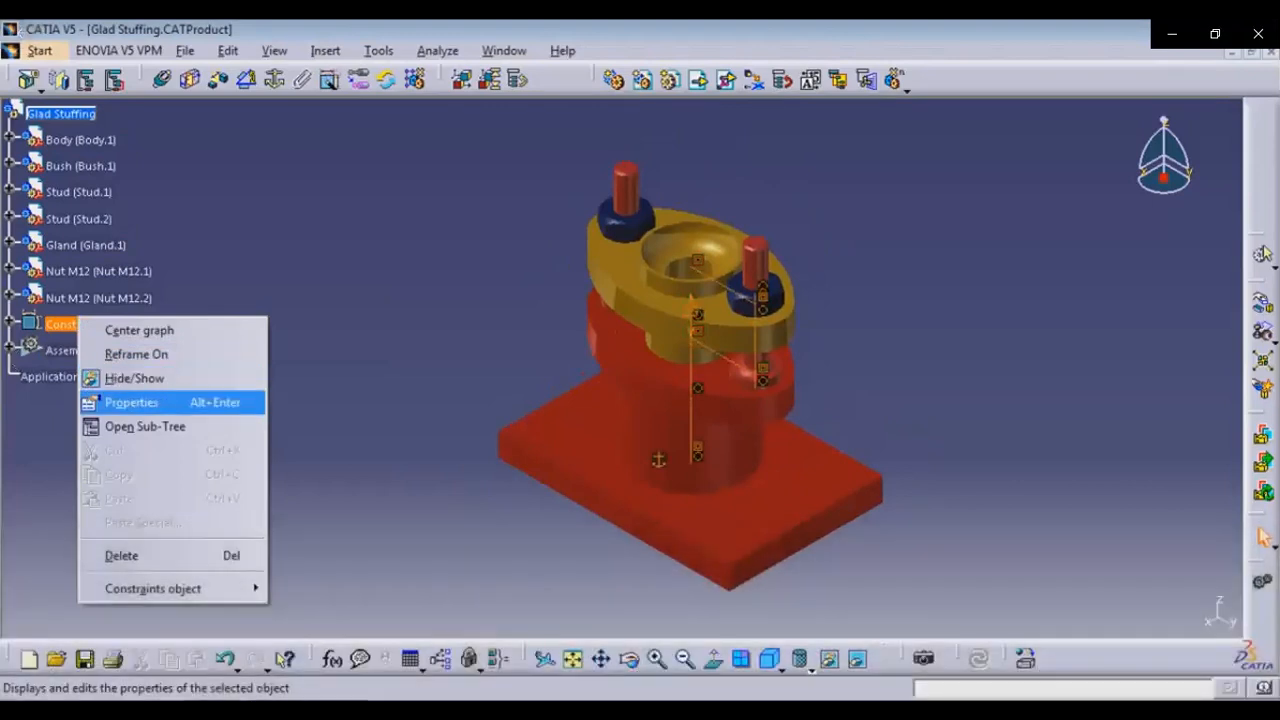
pyautogui.click(135, 378)
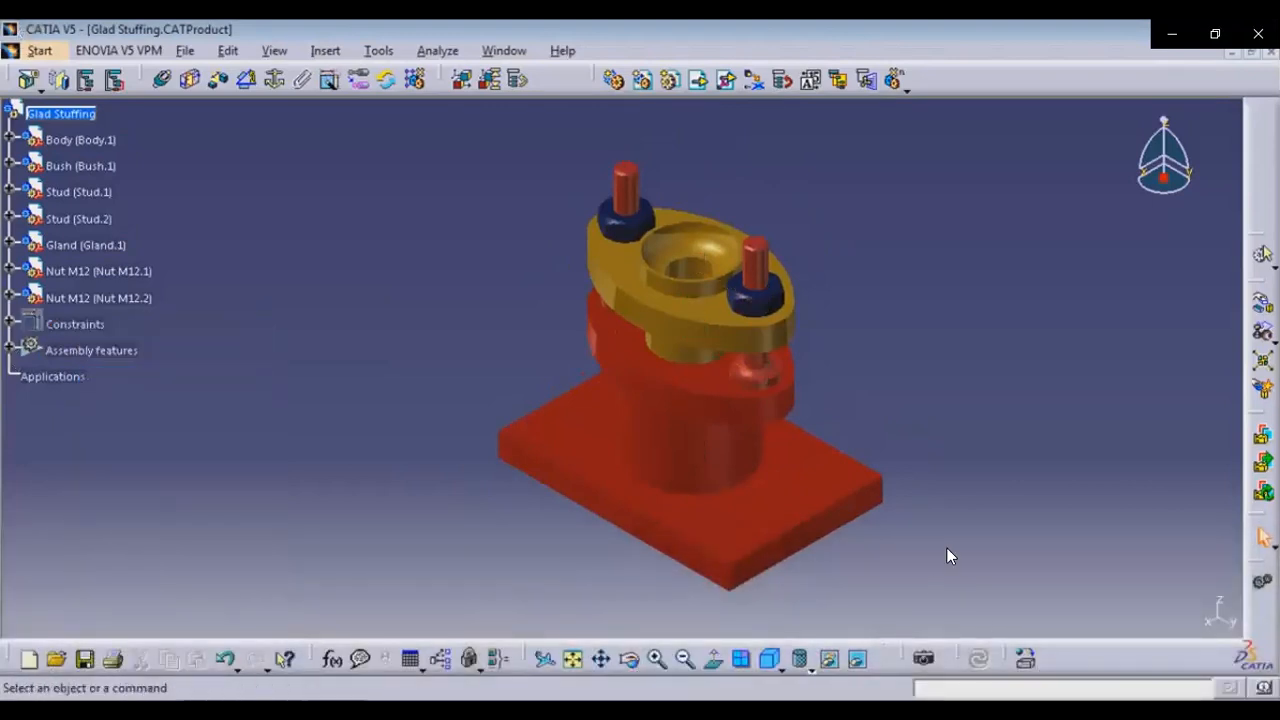
# Insert a new part named Shaft into the product
pyautogui.moveTo(773, 653)
pyautogui.click(578, 666)
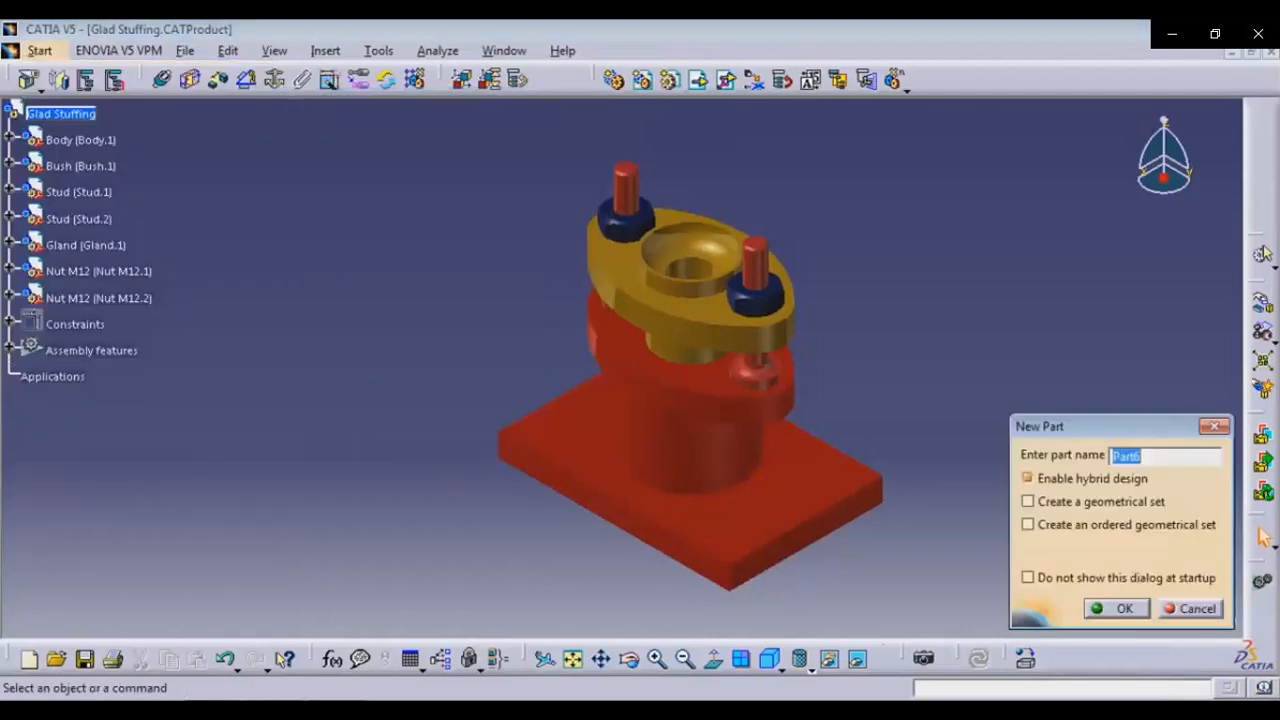
pyautogui.write('Shaft')
pyautogui.press('Return')
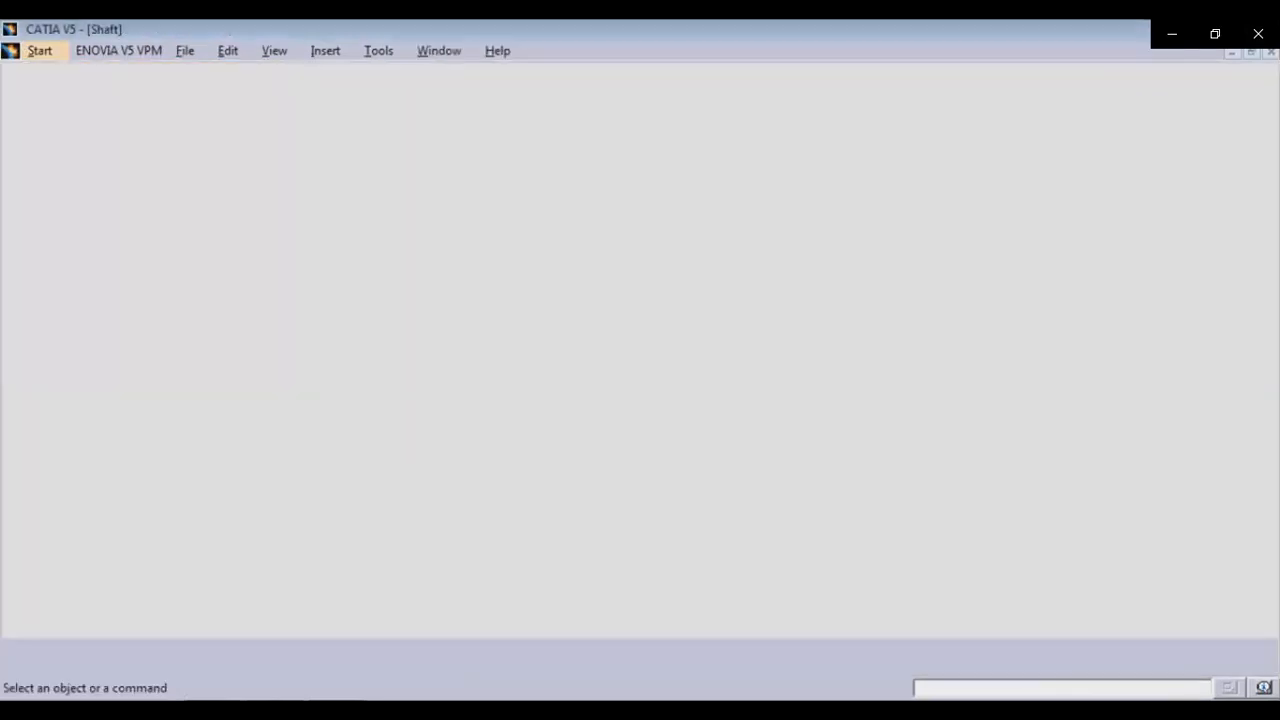
# Select the Shaft part's xy plane to sketch on
pyautogui.click(66, 140)
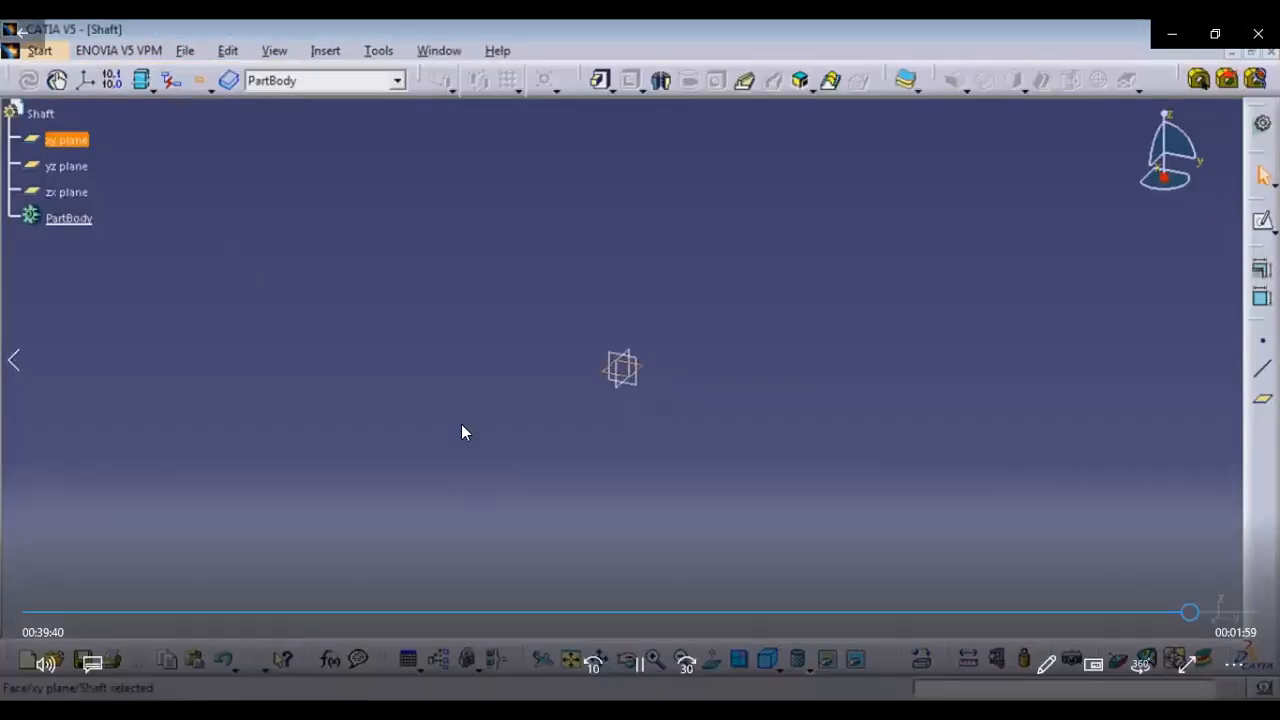
pyautogui.click(678, 677)
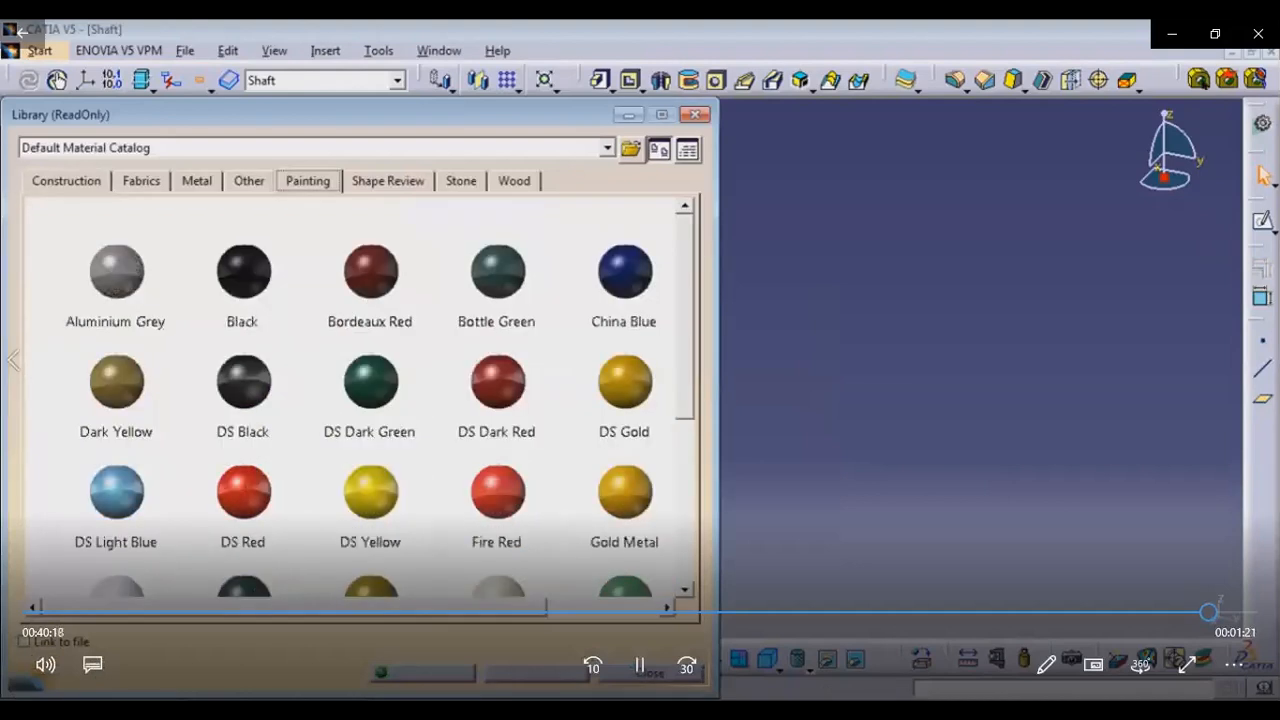
pyautogui.click(690, 667)
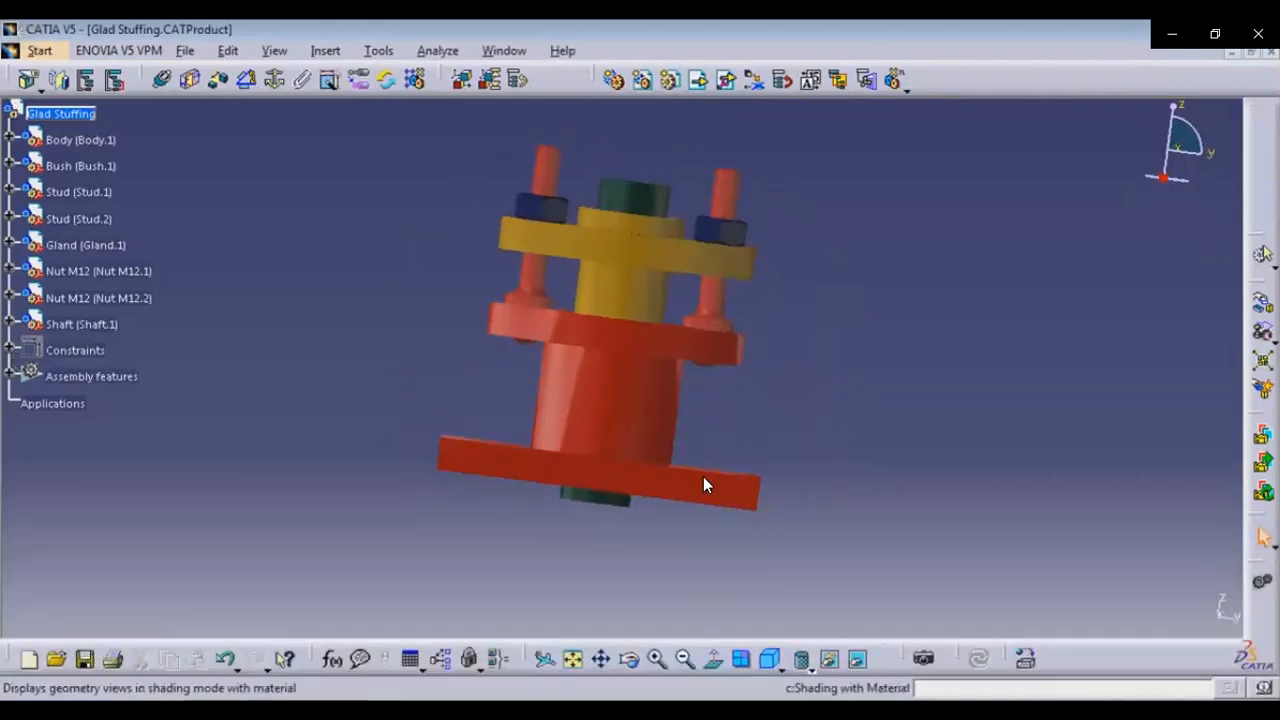
# Render an image of the stuffing box assembly
pyautogui.click(637, 658)
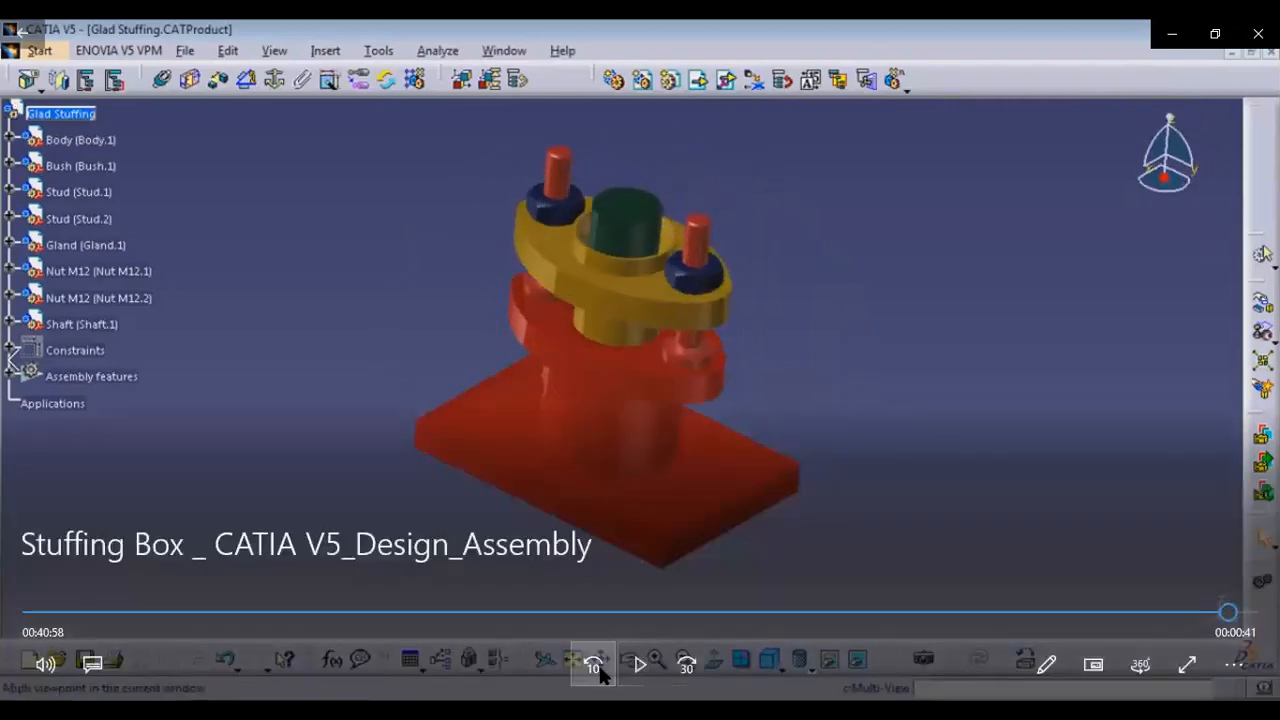
pyautogui.click(637, 655)
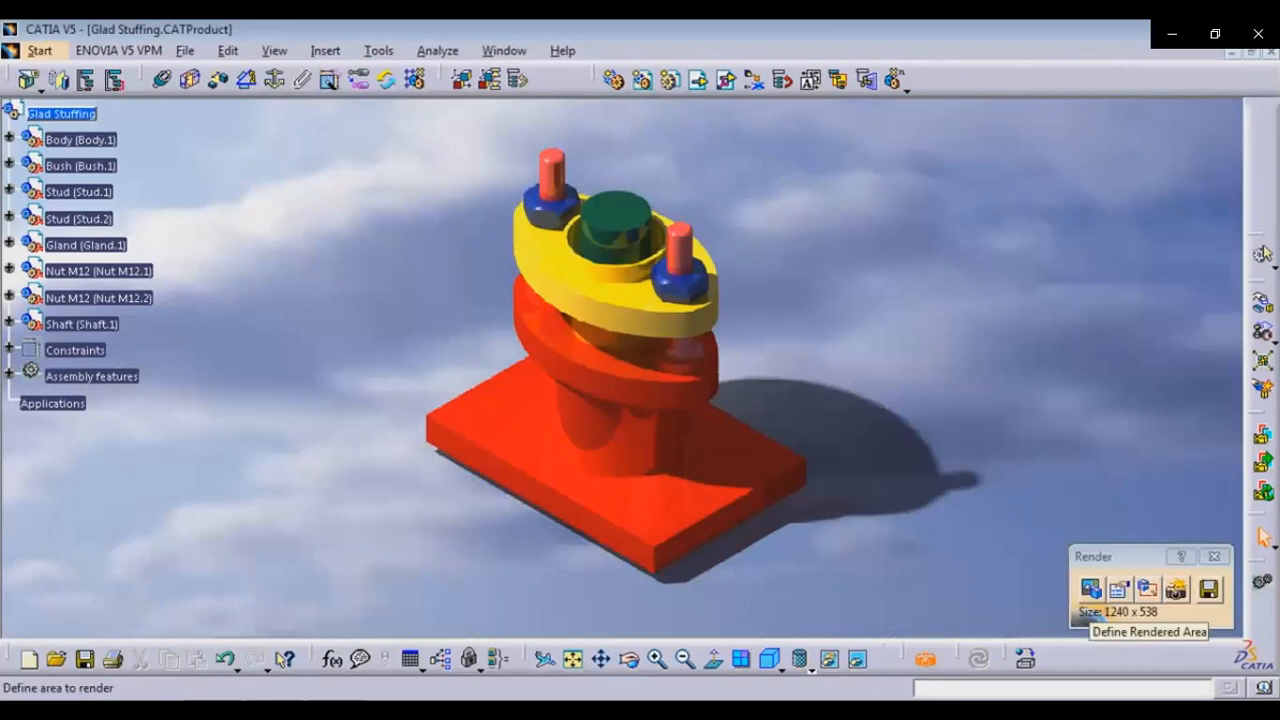
# Save the rendered image as Gland in JPEG Fair Quality format and close the render
pyautogui.click(1209, 590)
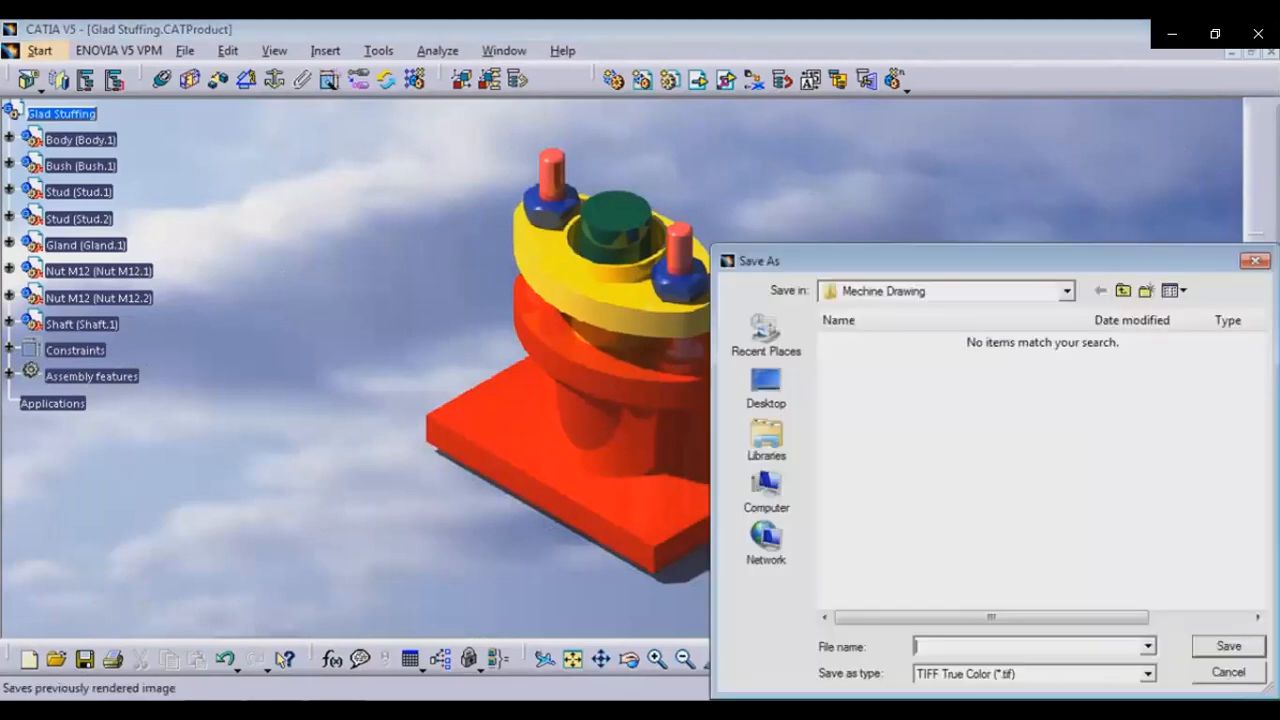
pyautogui.click(1147, 674)
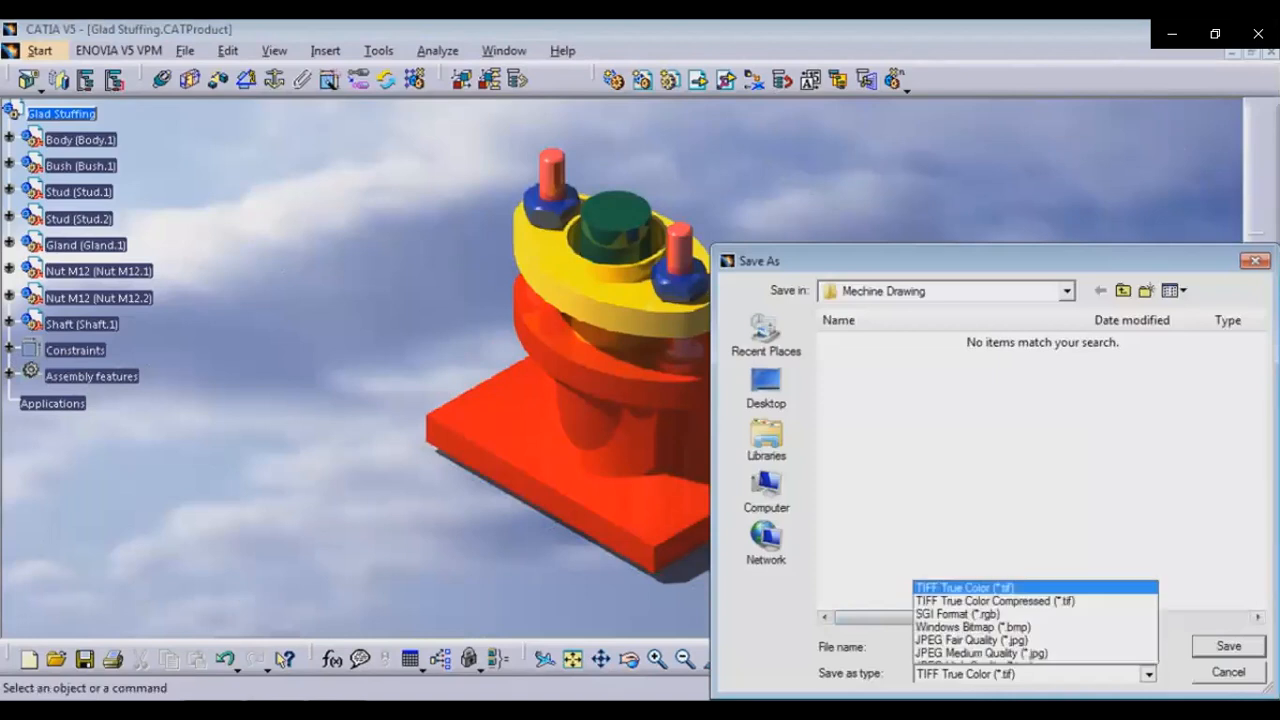
pyautogui.click(1000, 578)
pyautogui.click(1020, 647)
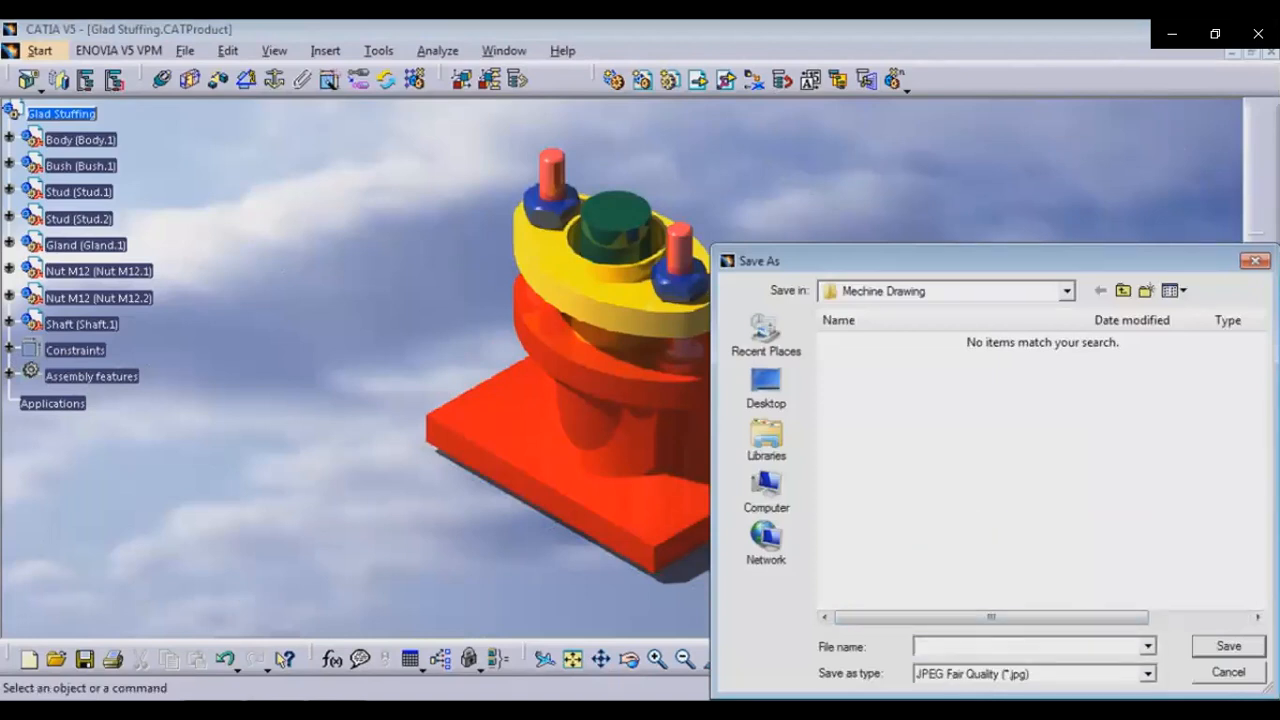
pyautogui.write('Gland')
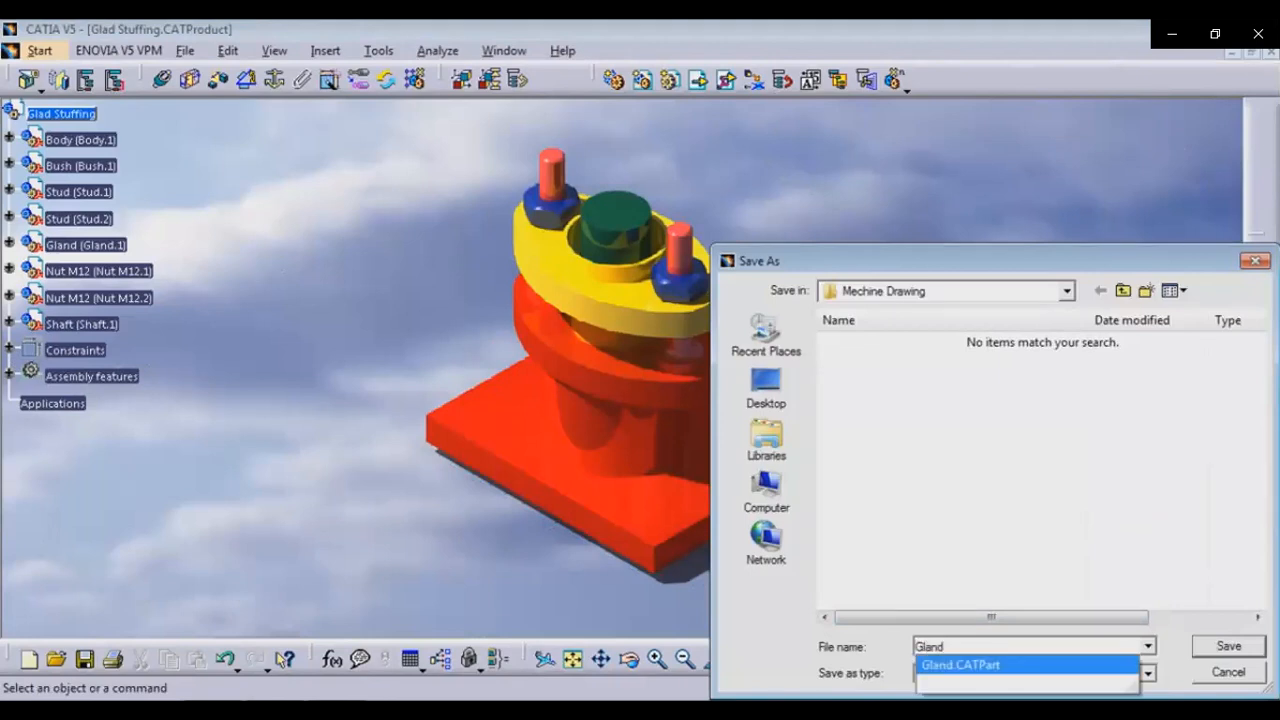
pyautogui.press('Return')
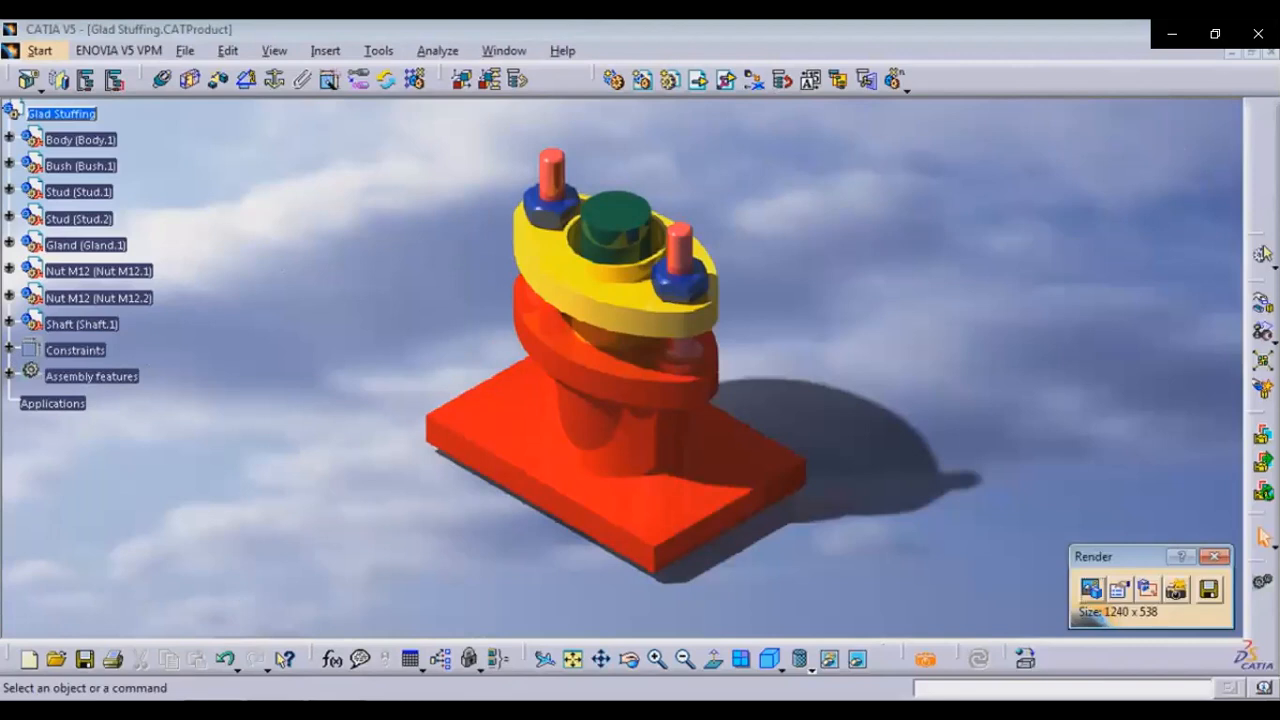
pyautogui.press('Escape')
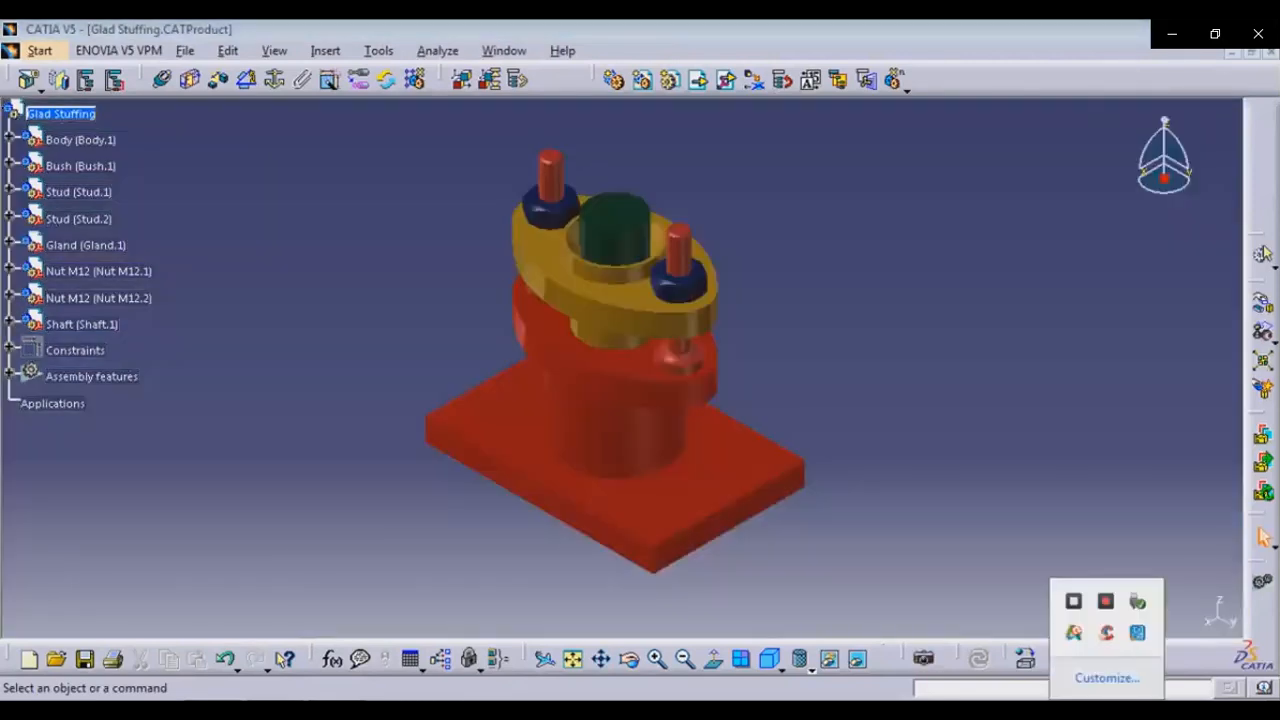